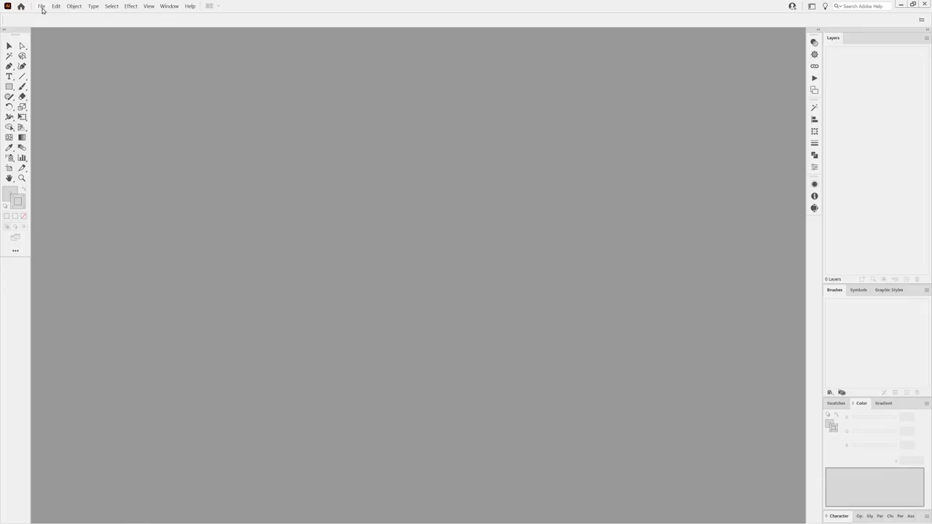
- Open the File menu to start a new document
click(42, 7)
- Create a 340 × 210 mm document and draw a tall rectangle, about 100 × 125 mm, centred horizontally
click(48, 15)
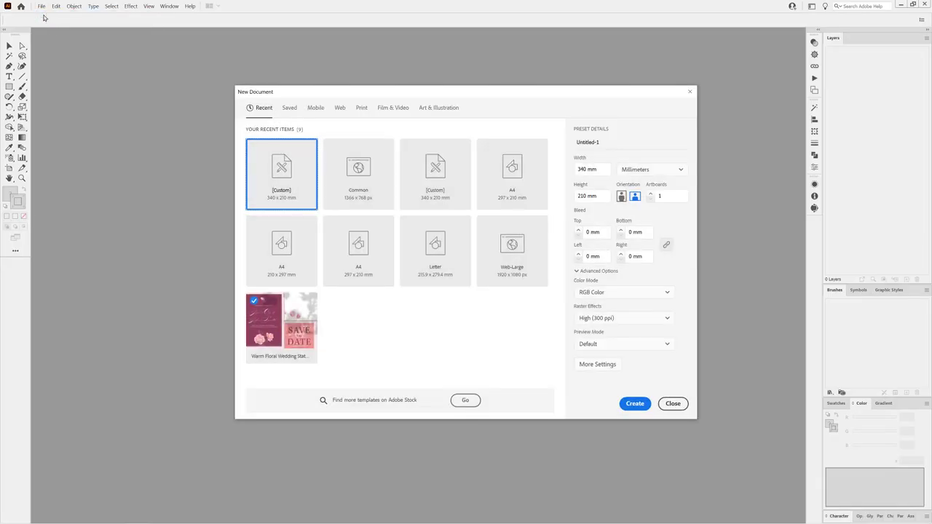
click(635, 404)
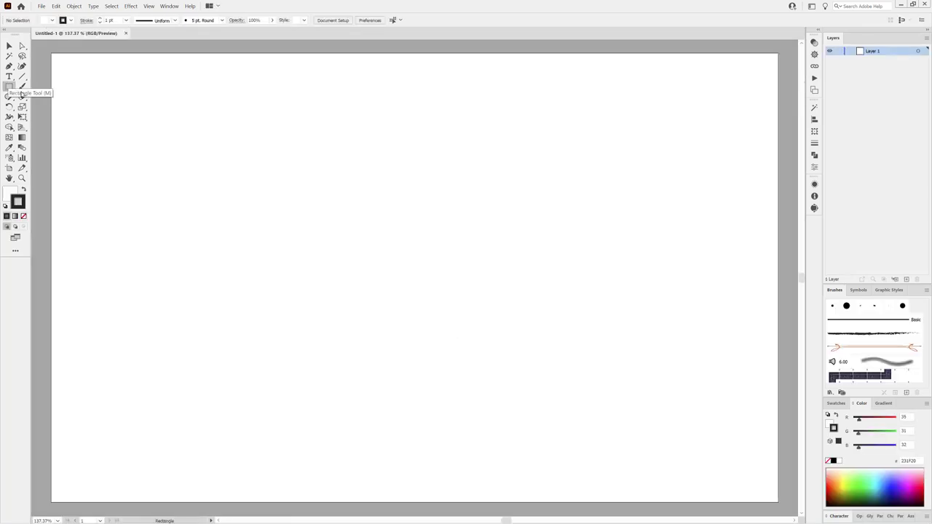
click(8, 86)
mouse_move(333, 130)
mouse_down()
mouse_move(547, 398)
mouse_move(529, 411)
mouse_up()
click(399, 19)
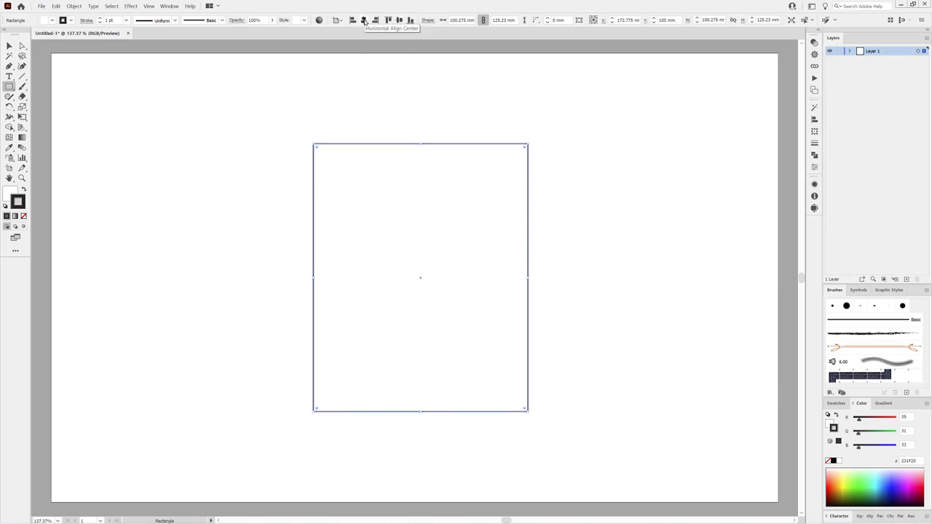
click(364, 19)
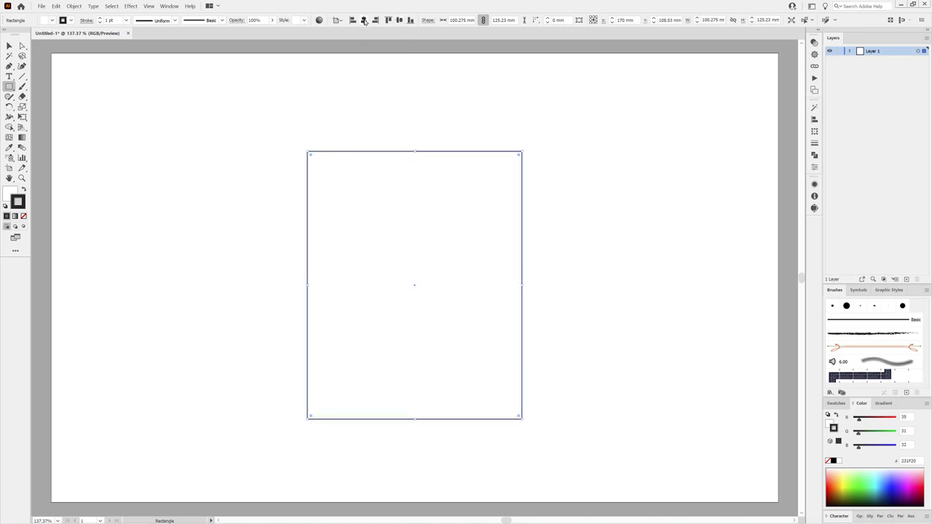
- Load the Dagubi watercolor Short Strokes brush library and enlarge it beside the artboard
click(830, 392)
mouse_move(866, 450)
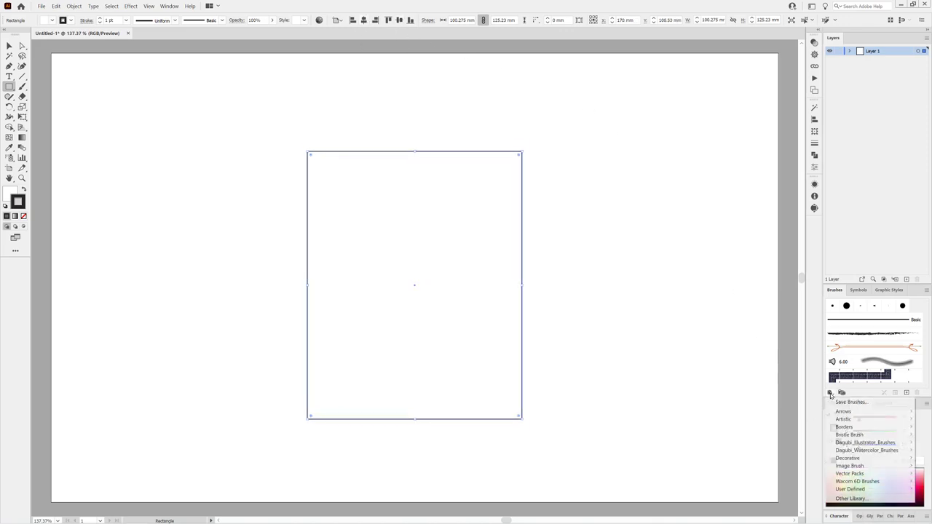
mouse_move(722, 443)
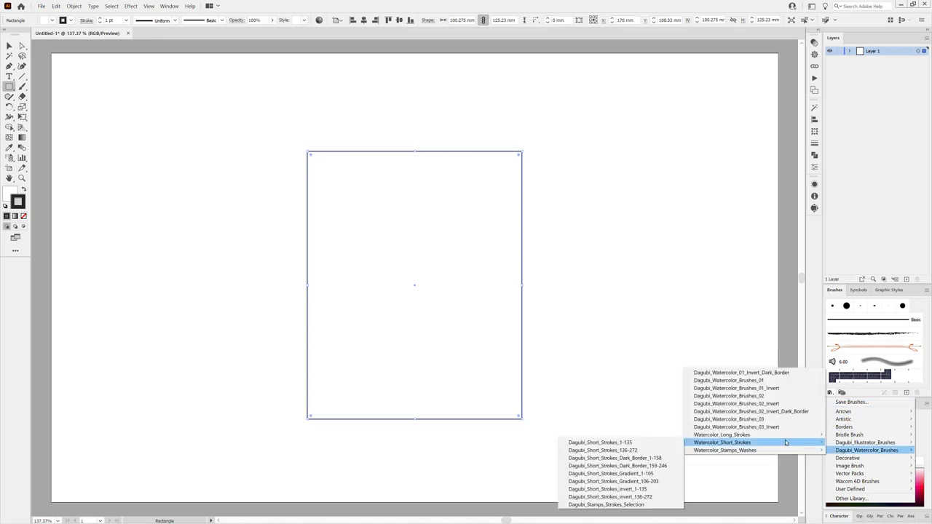
click(673, 443)
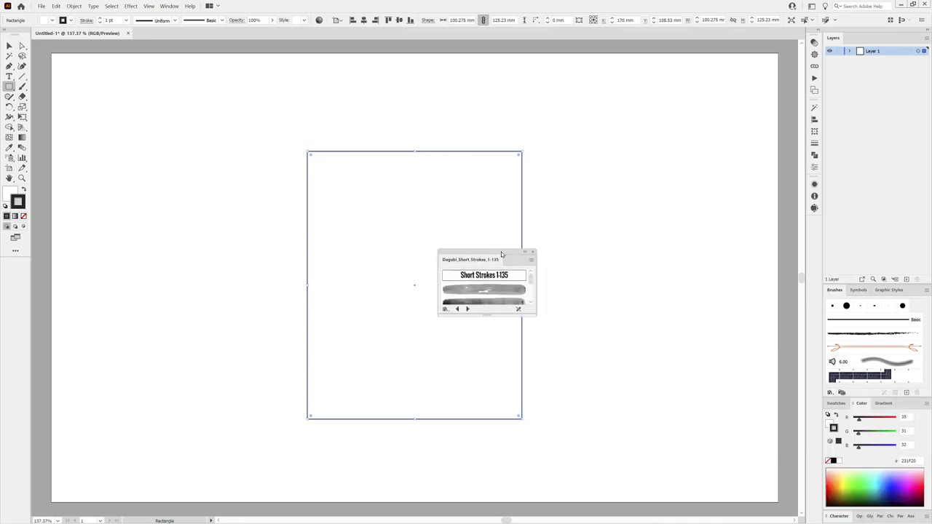
drag(510, 252, 756, 66)
drag(728, 130, 728, 441)
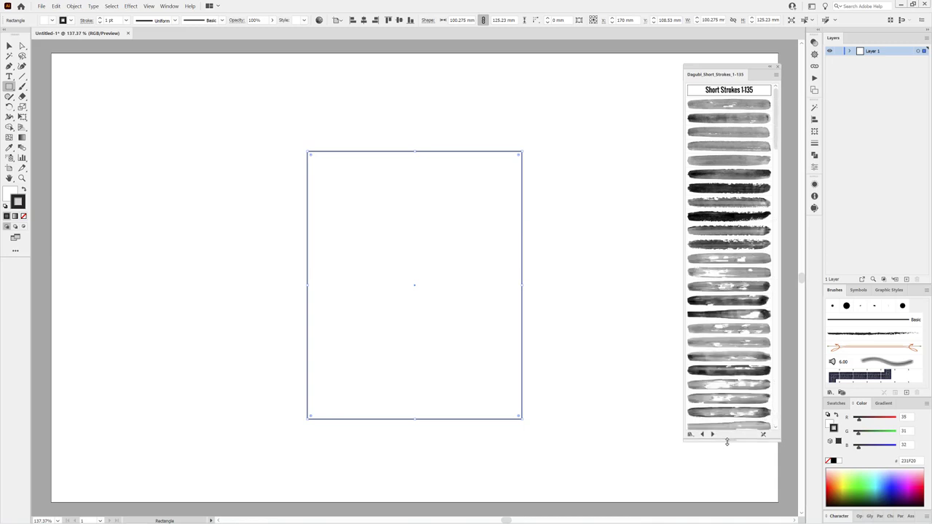
scroll(738, 410, down, 2)
- Load the Long Strokes library and apply its third brush to the rectangle outline
click(831, 393)
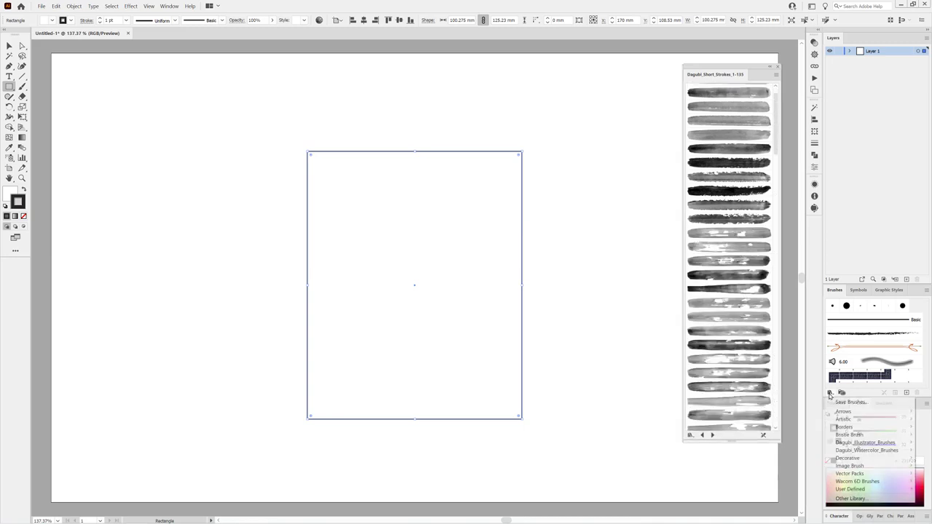
mouse_move(722, 435)
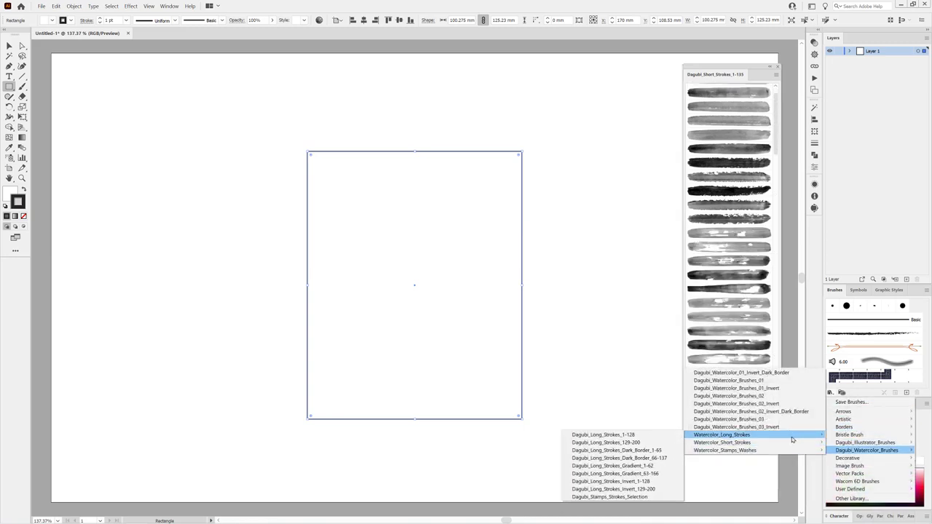
click(655, 435)
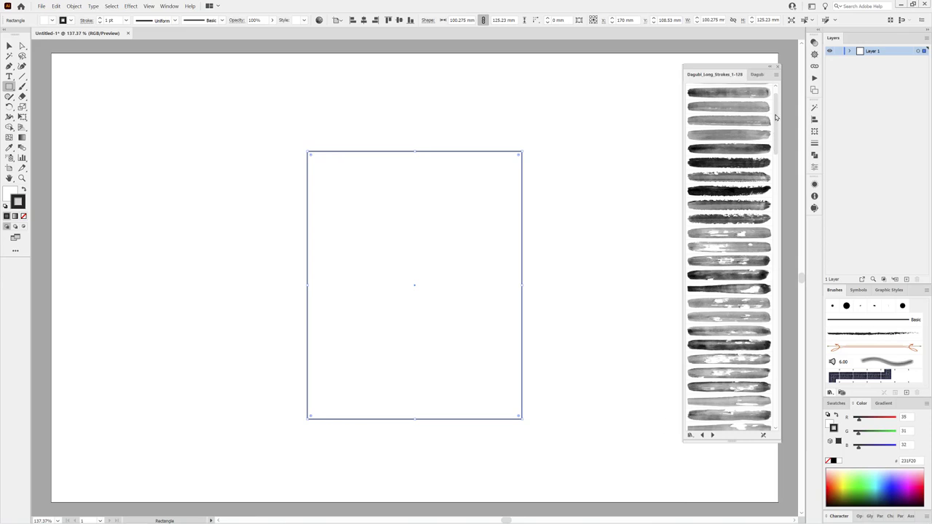
scroll(772, 327, down, 3)
scroll(777, 356, down, 5)
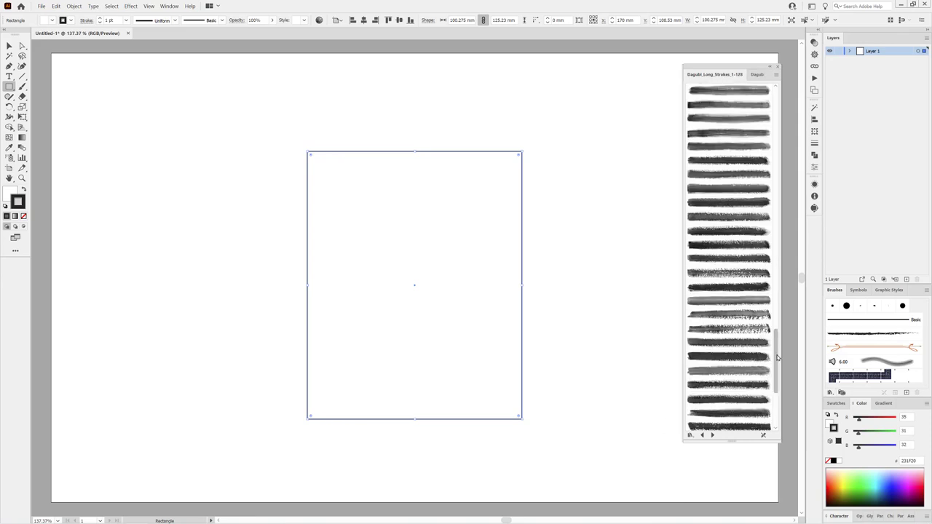
click(715, 121)
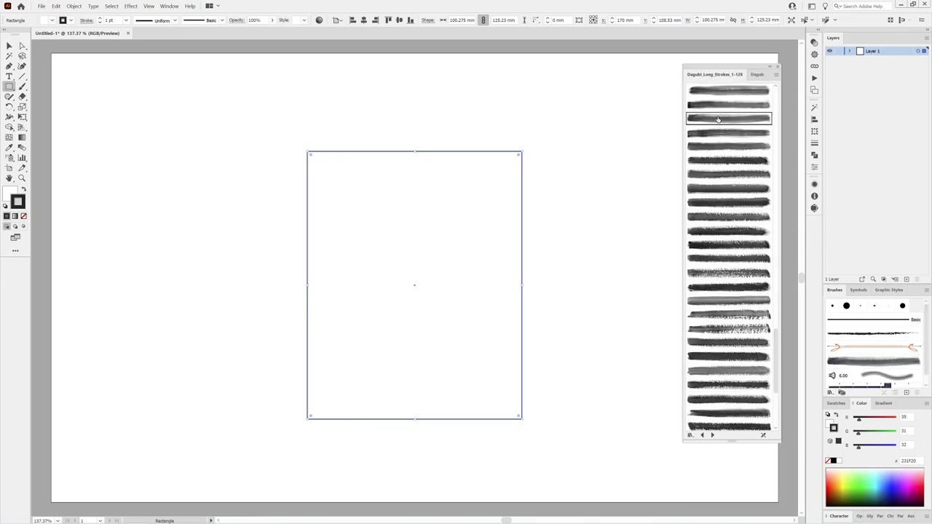
- Colour the frame stroke #FFB731 and select its top-left, top-right and bottom-right corners
click(838, 484)
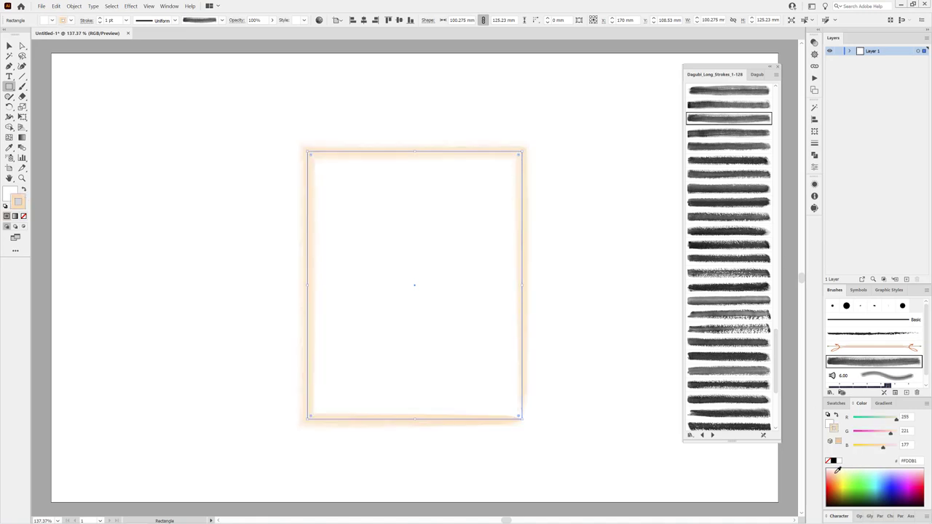
click(837, 477)
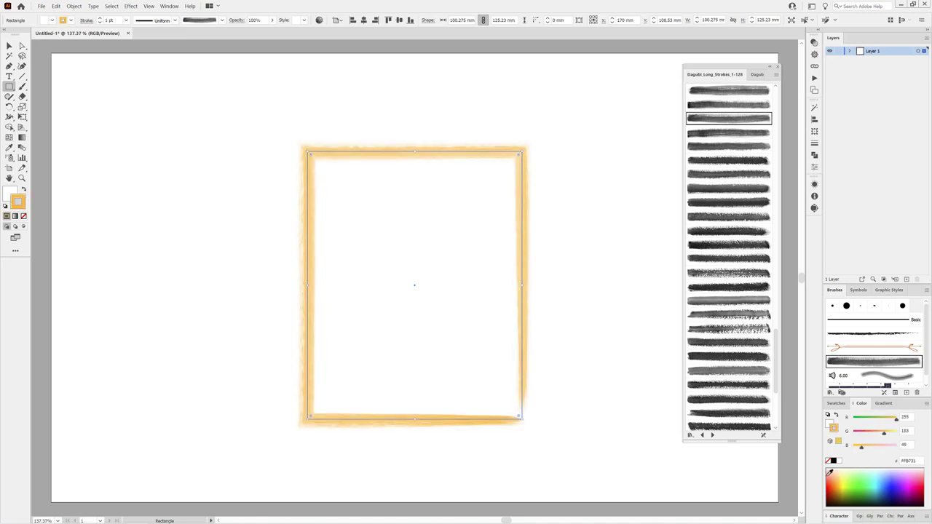
click(21, 45)
click(308, 153)
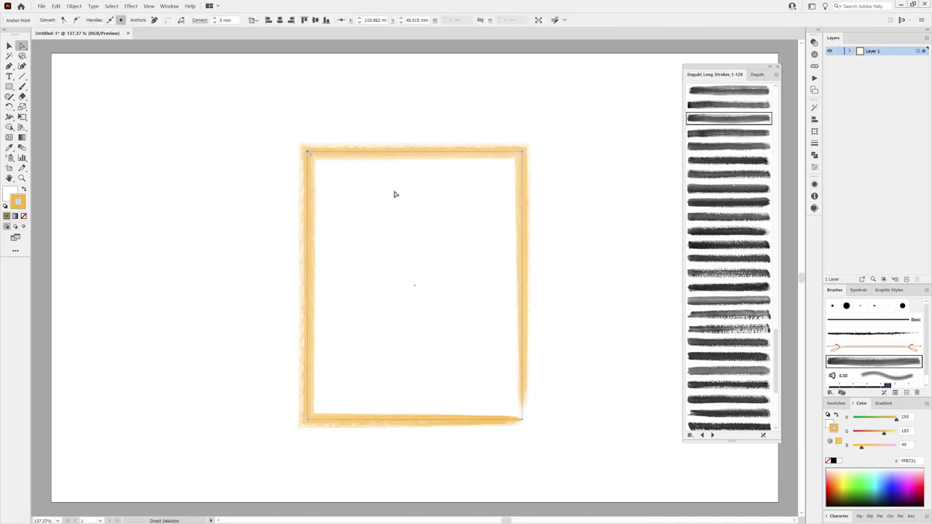
shift+click(521, 152)
shift+click(522, 420)
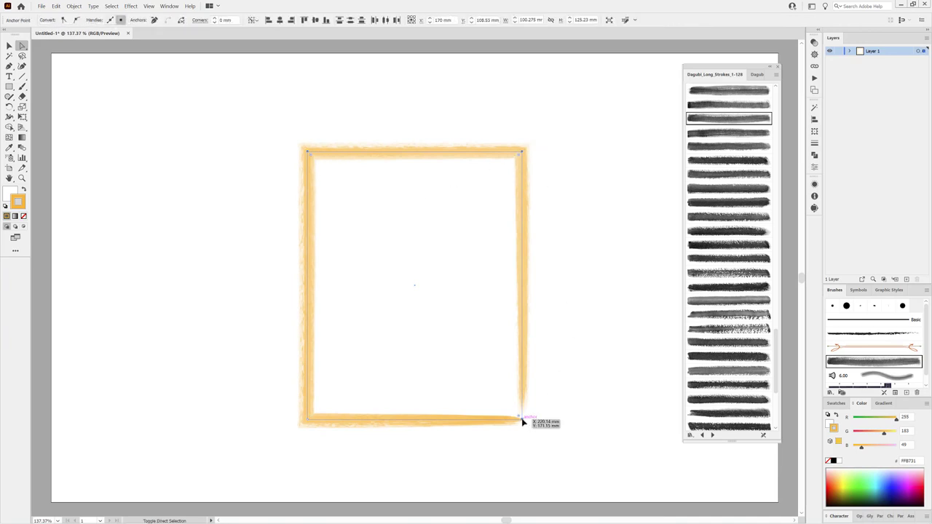
- Cut the frame path at all four corners and select all the resulting strokes
click(181, 21)
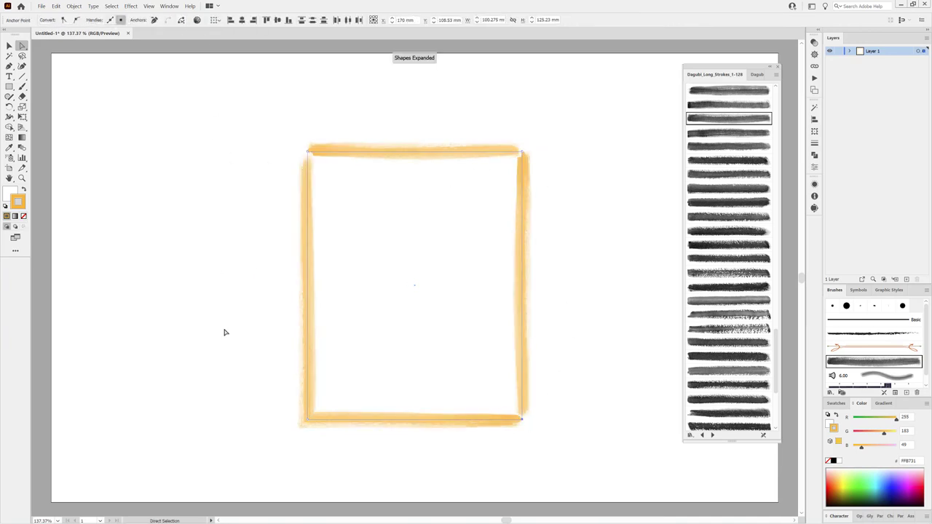
click(308, 423)
click(181, 20)
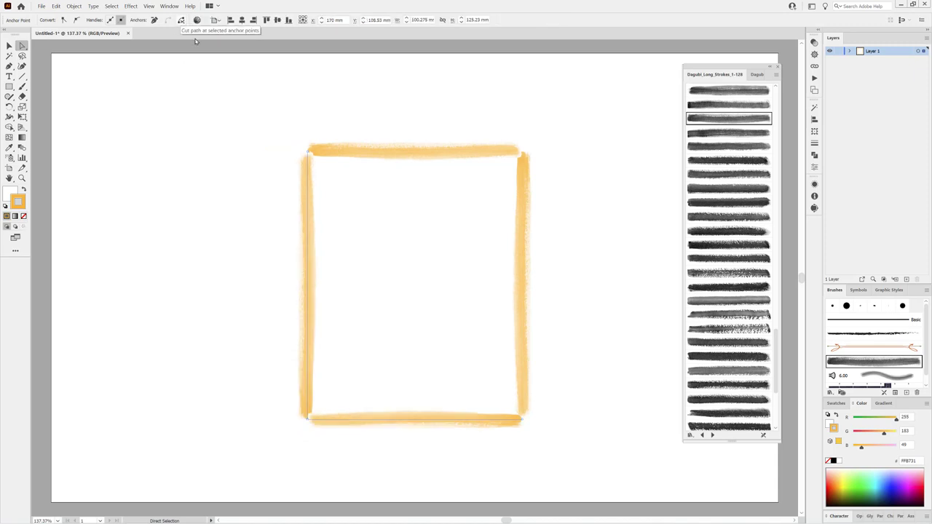
click(918, 52)
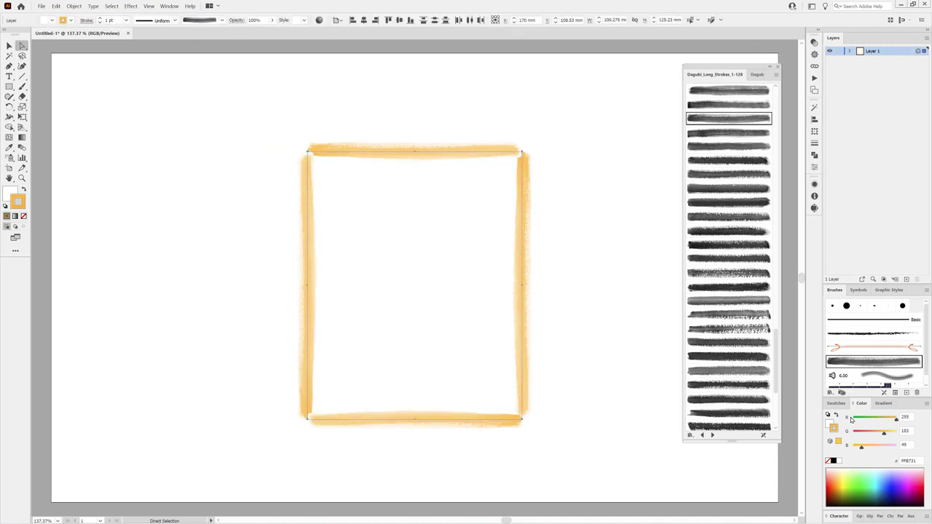
- Remove the fill from the frame strokes and nudge each side slightly inward
click(827, 461)
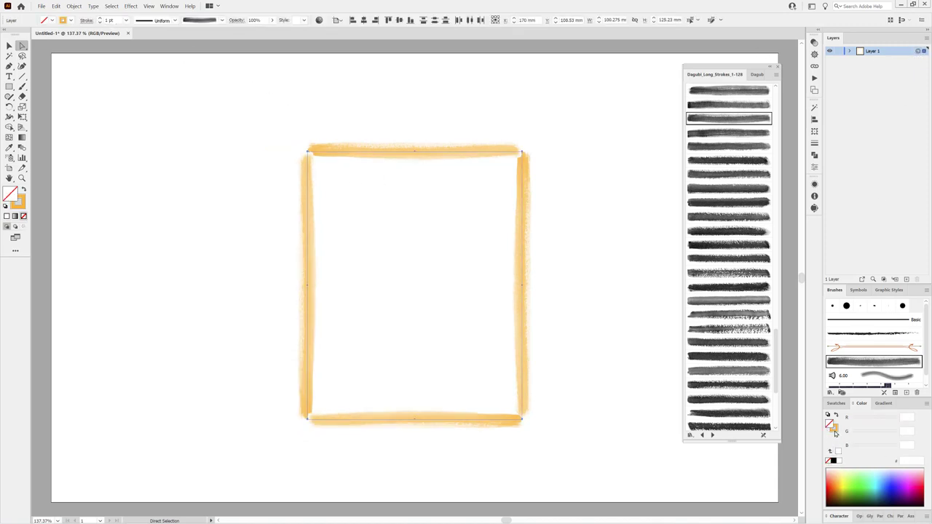
drag(23, 46, 51, 56)
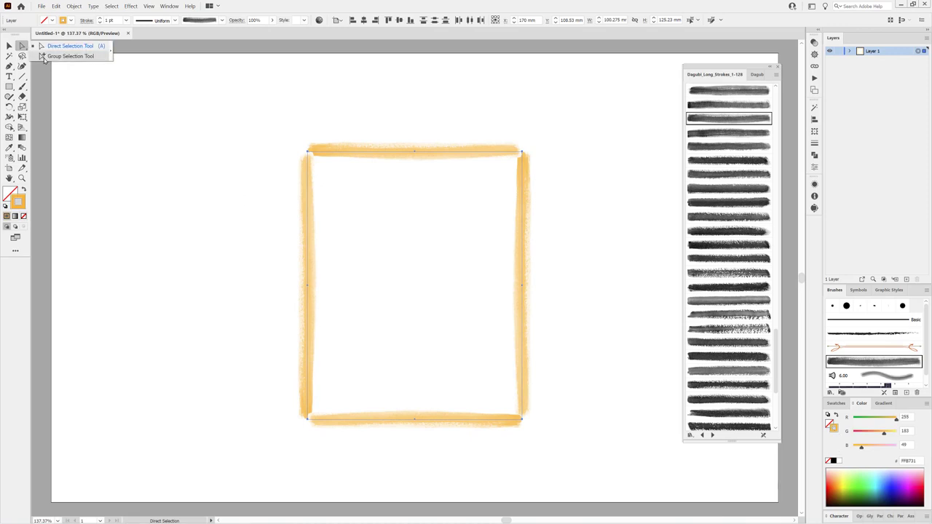
drag(420, 156, 429, 165)
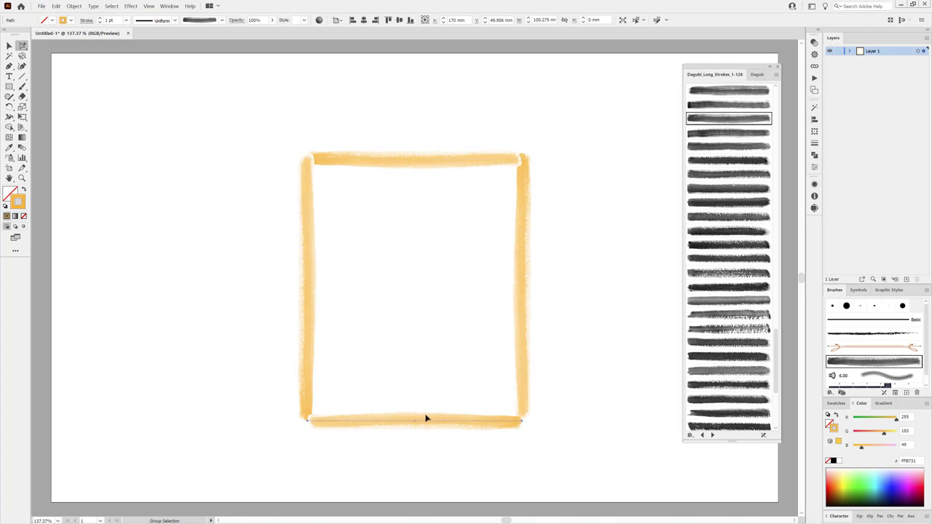
drag(428, 420, 429, 410)
click(315, 305)
drag(316, 305, 321, 305)
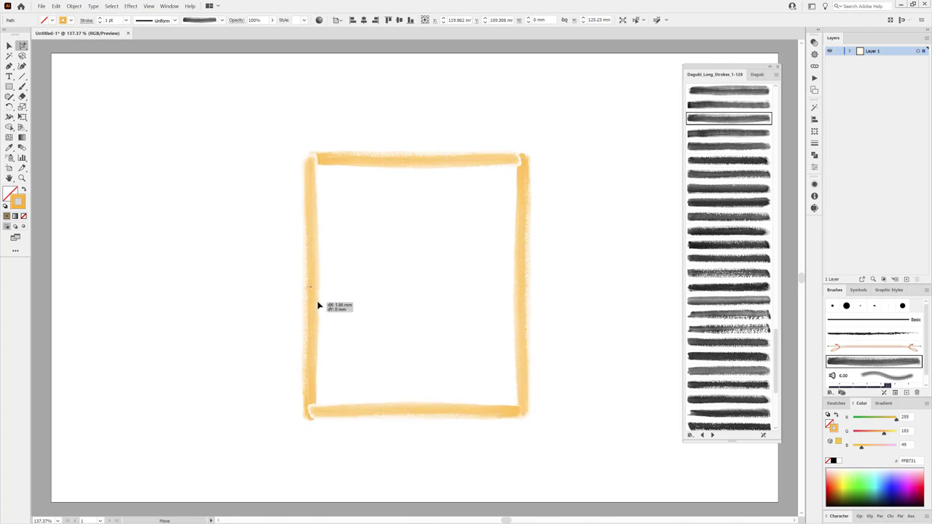
click(516, 306)
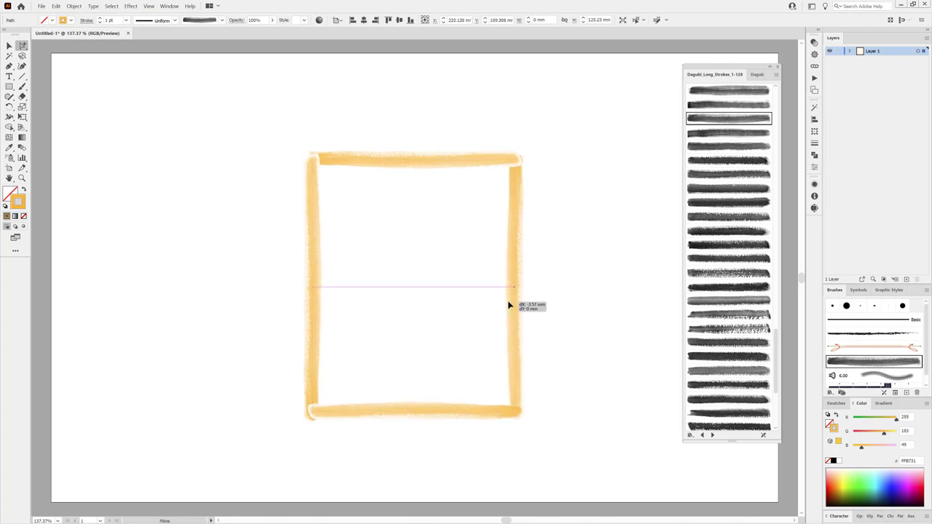
drag(514, 306, 507, 305)
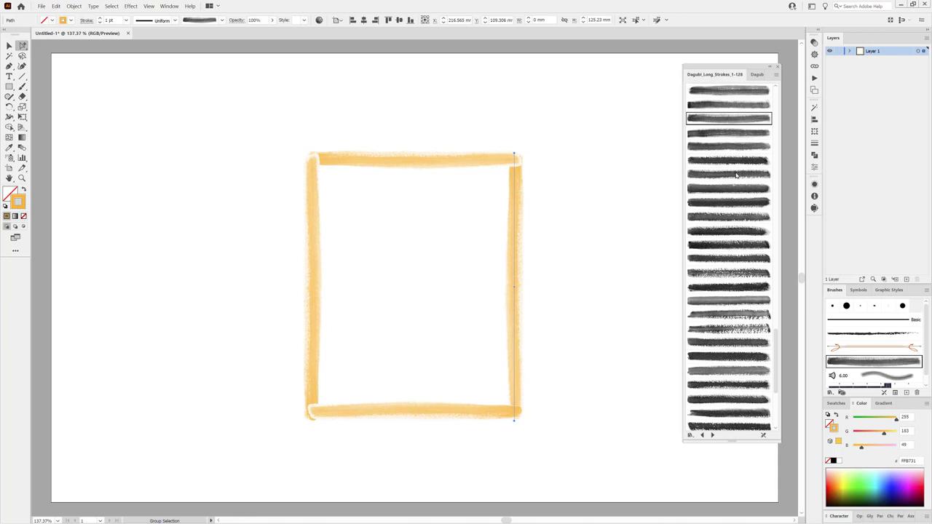
- Give each frame side its own rough long-stroke brush and duplicate Layer 1 as a backup
scroll(736, 175, down, 5)
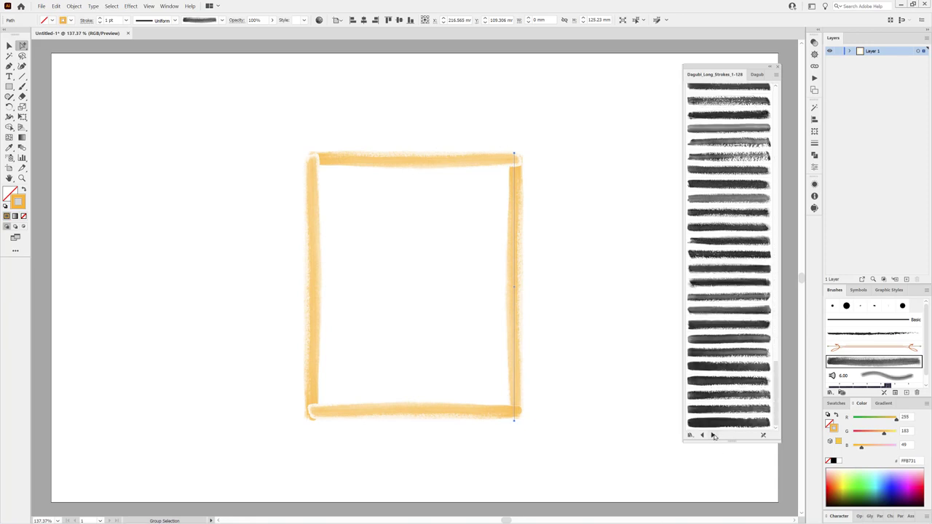
scroll(717, 408, up, 5)
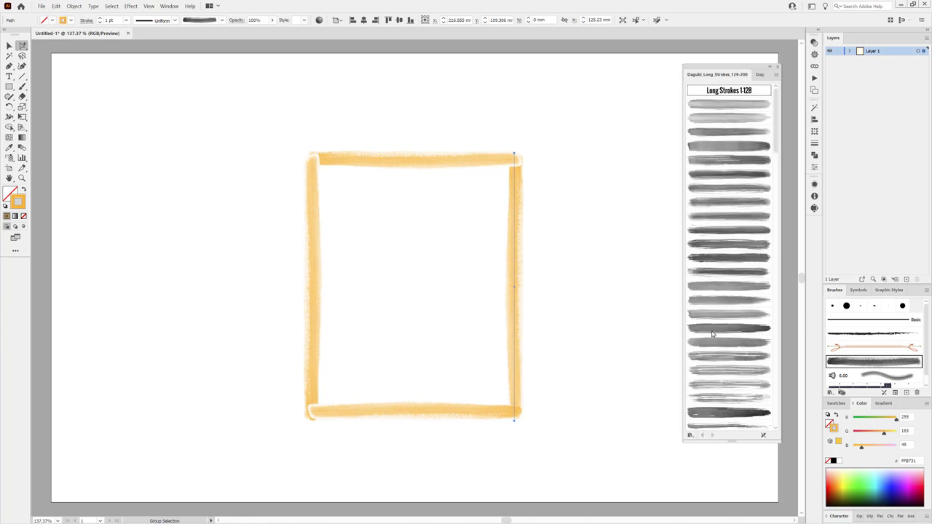
scroll(755, 238, down, 5)
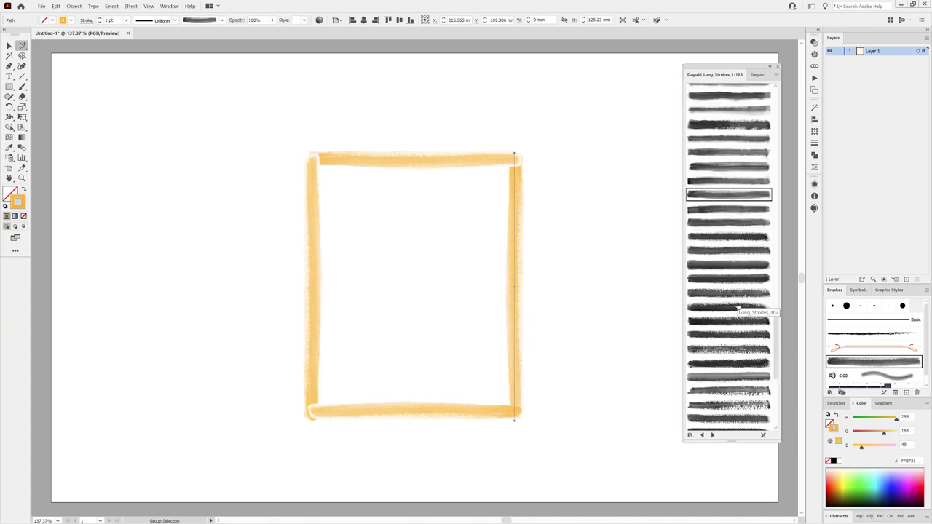
click(737, 305)
click(426, 409)
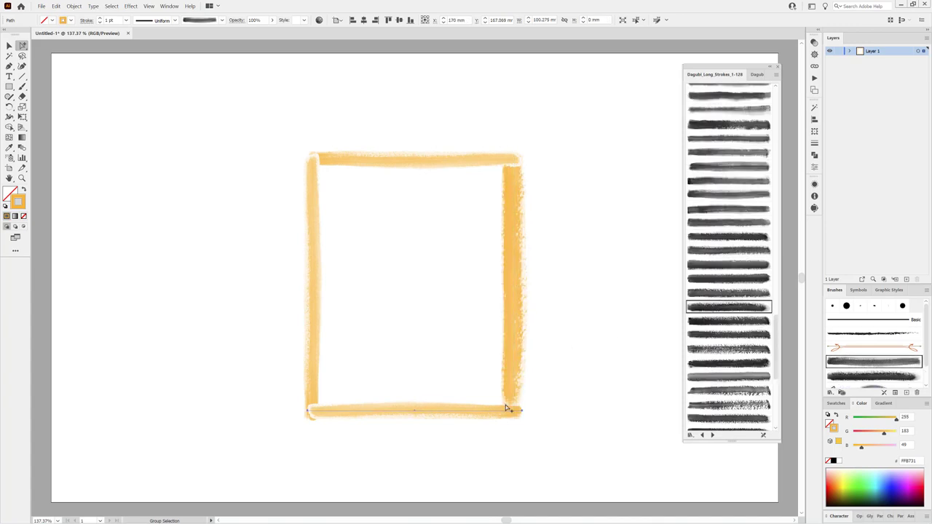
click(736, 333)
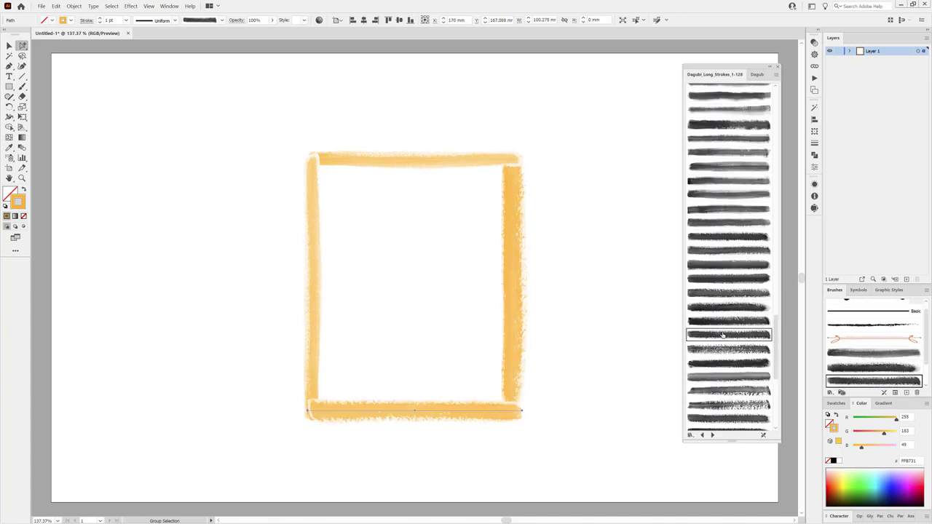
click(318, 311)
click(717, 250)
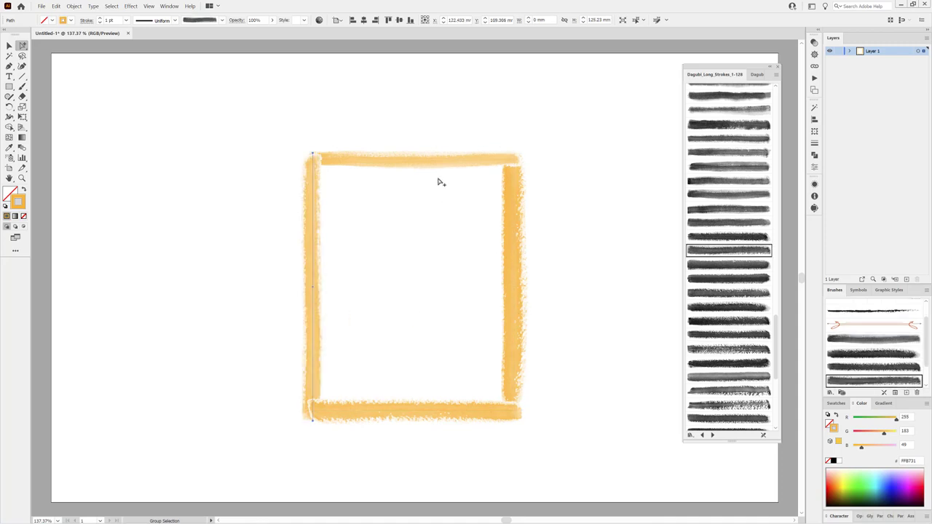
click(451, 164)
click(742, 237)
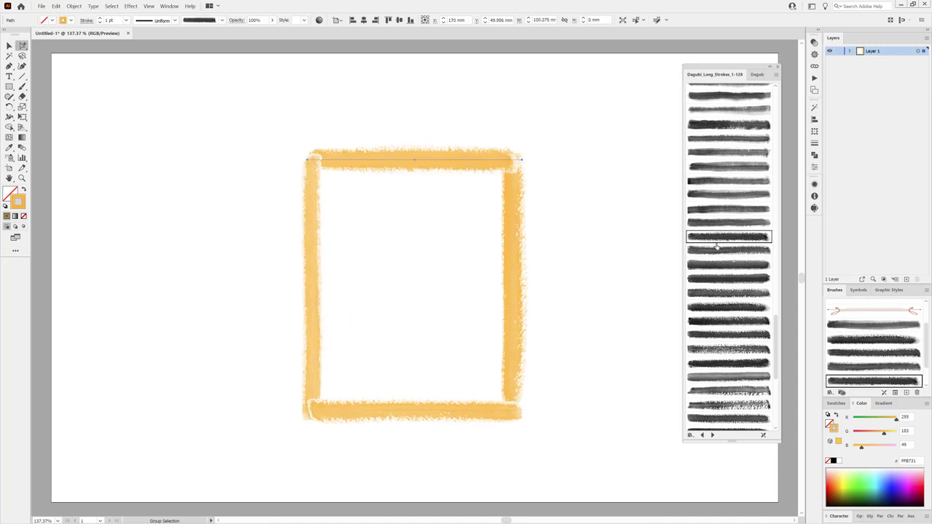
drag(889, 54, 906, 279)
- Hide Layer 1 copy, expand Layer 1's brushed frame, and unite it into one shape
click(831, 51)
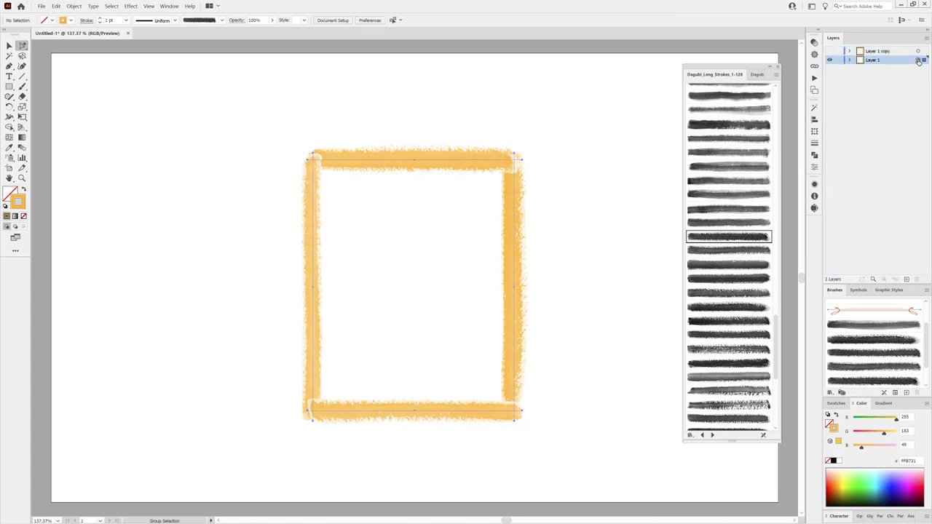
click(917, 60)
click(74, 6)
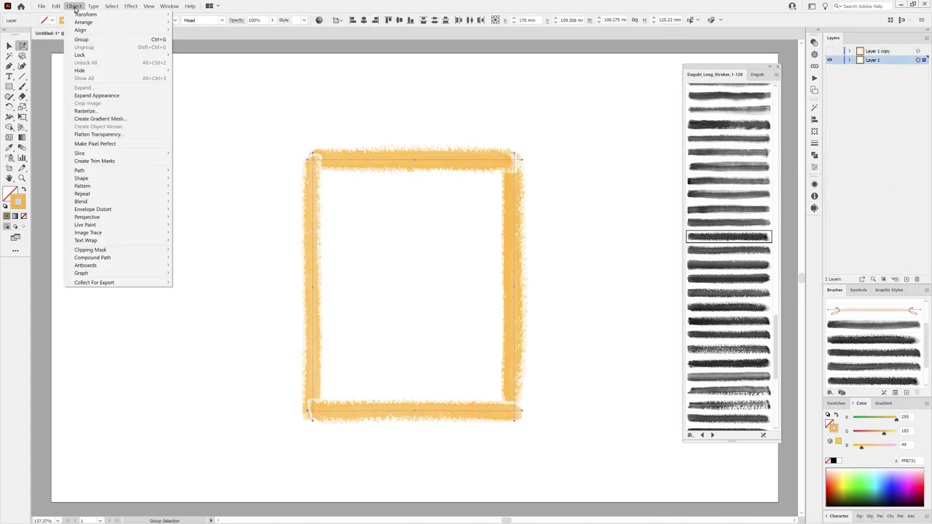
click(83, 94)
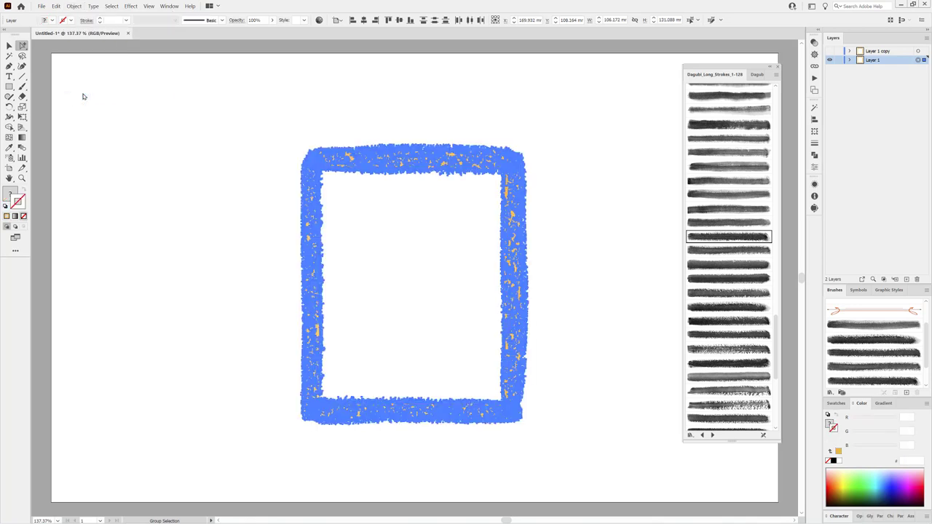
click(815, 156)
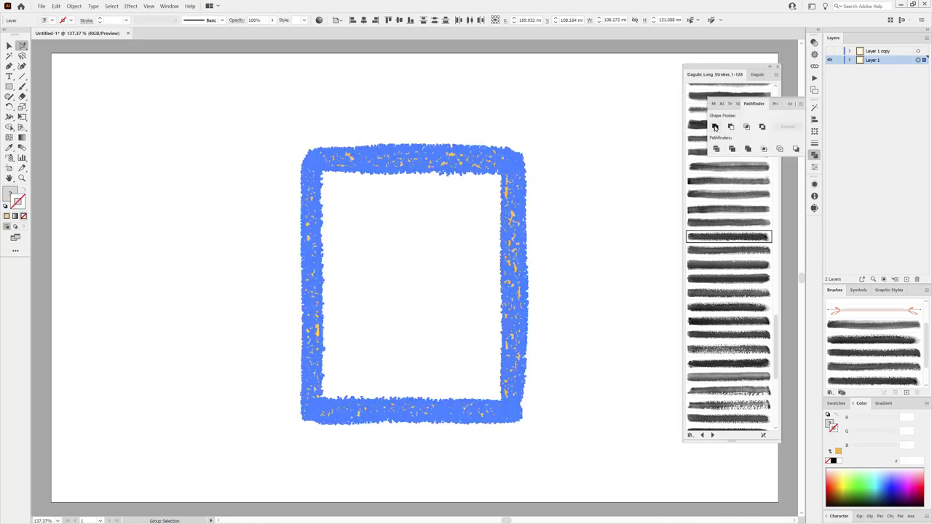
click(714, 127)
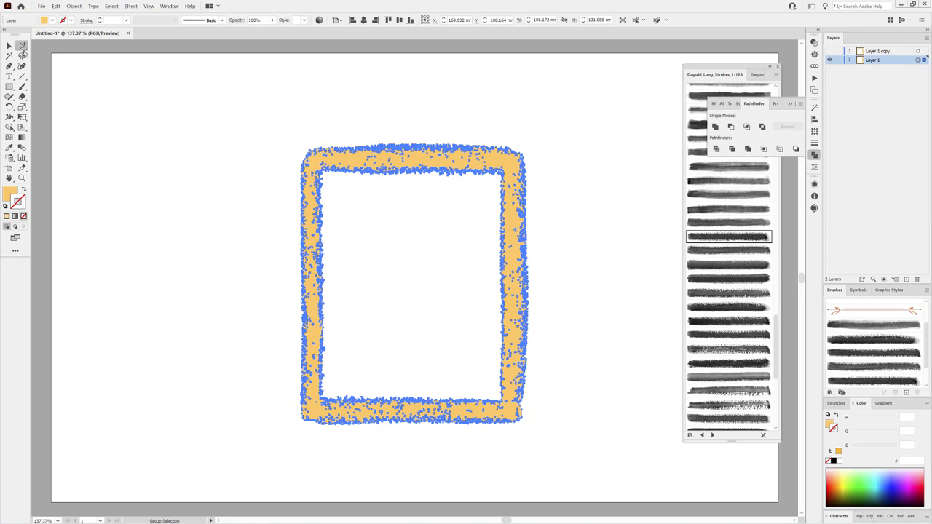
- Turn the merged frame into a solid shape without its inner hole
click(390, 211)
scroll(391, 166, up, 5)
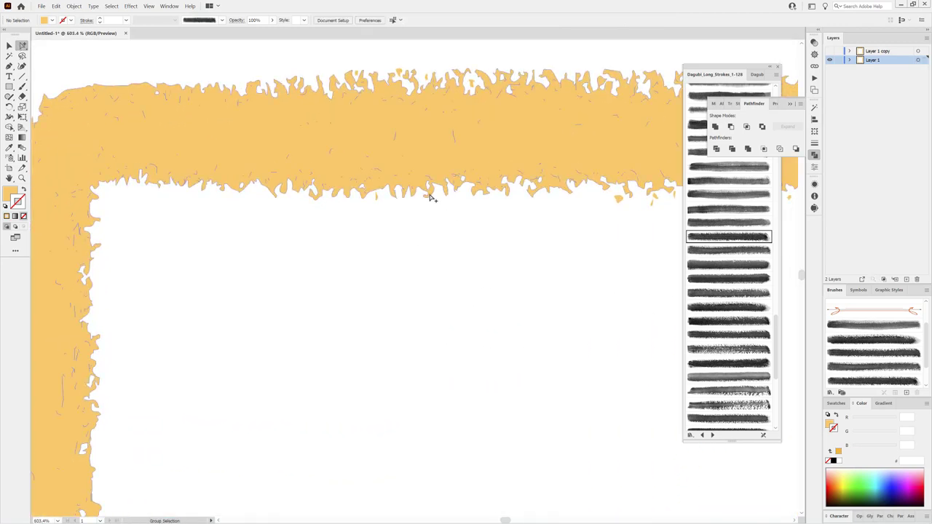
click(431, 195)
scroll(557, 314, down, 4)
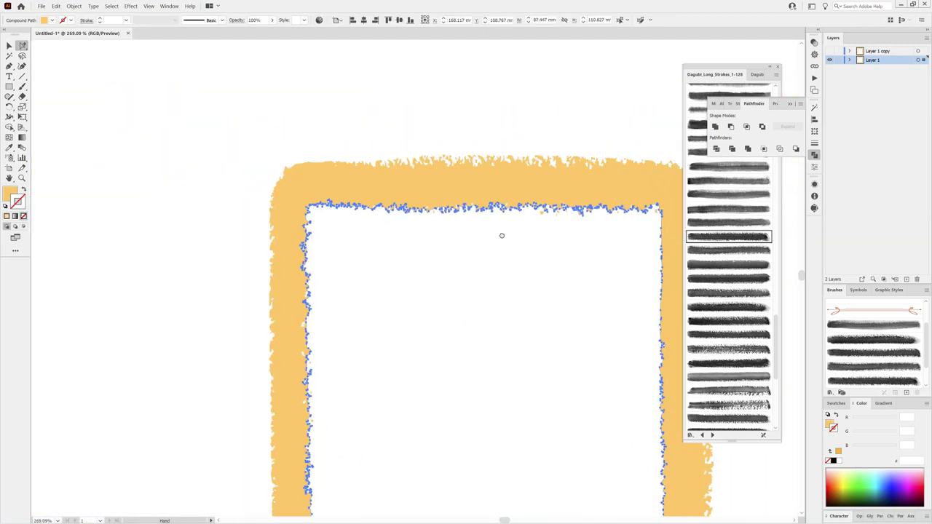
click(56, 5)
click(62, 33)
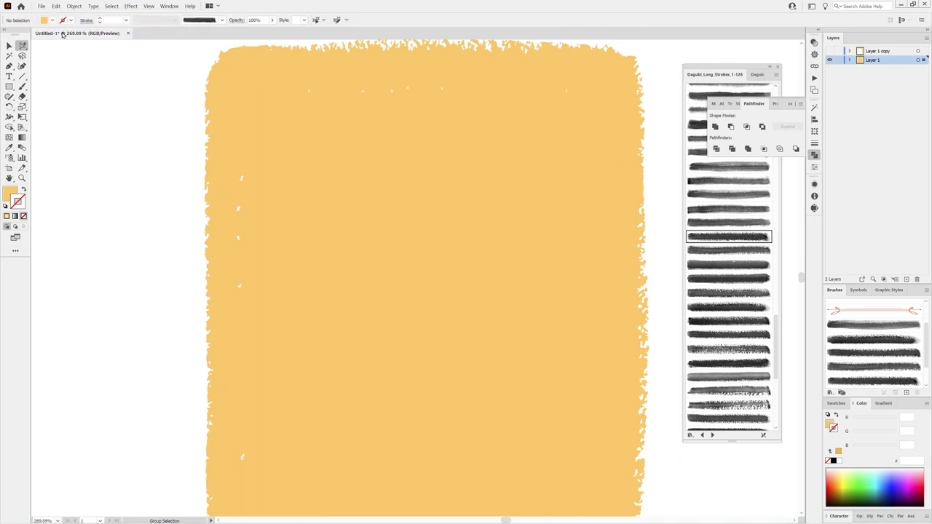
click(111, 6)
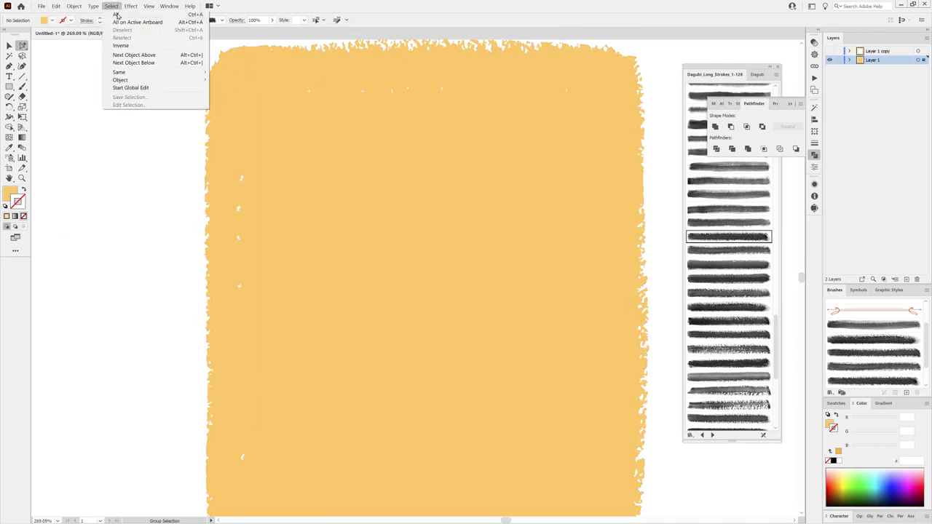
click(120, 18)
click(186, 81)
- Select the rough-edged outer shape, invert the selection, and cut away the leftover inner pieces
scroll(264, 165, up, 5)
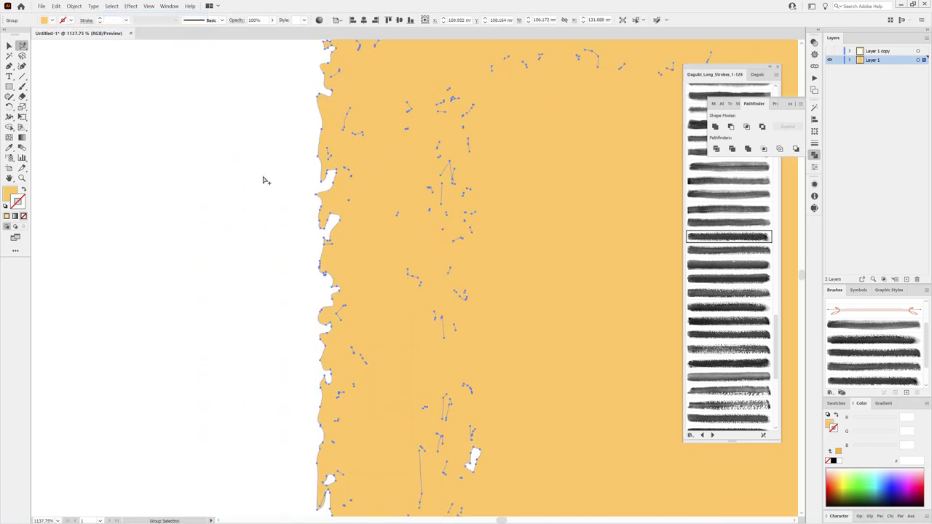
click(324, 195)
click(111, 6)
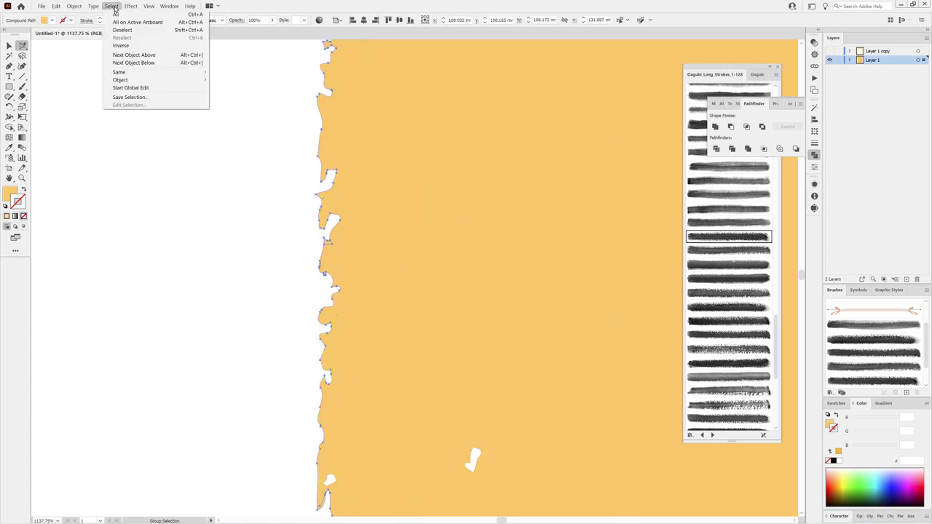
click(128, 38)
key(ctrl+0)
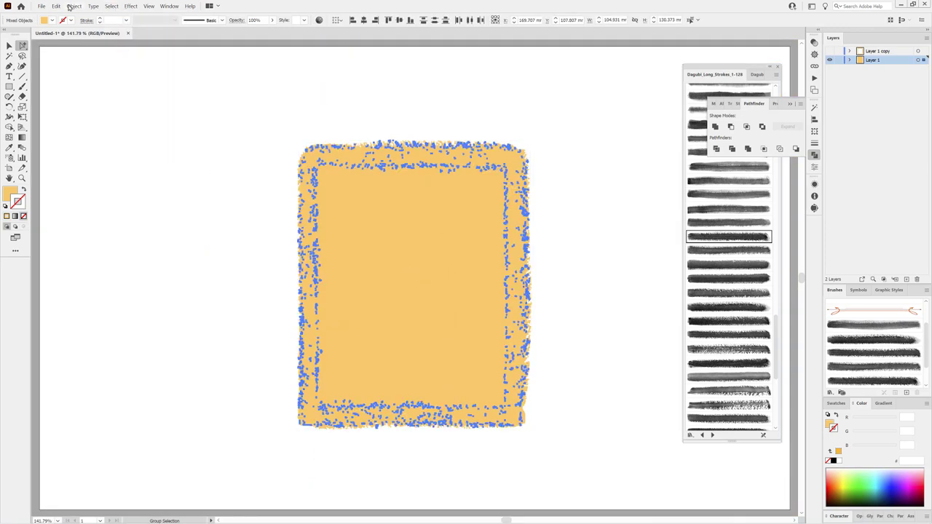
click(71, 7)
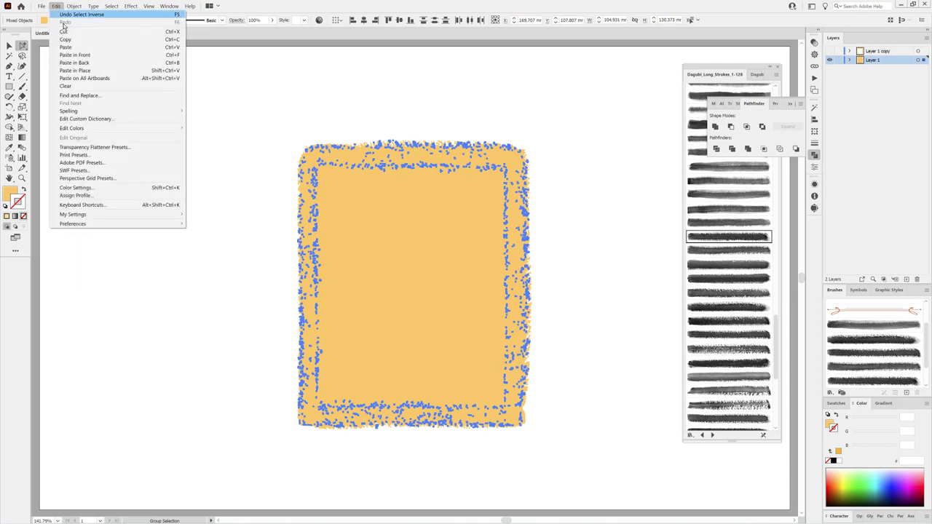
click(65, 31)
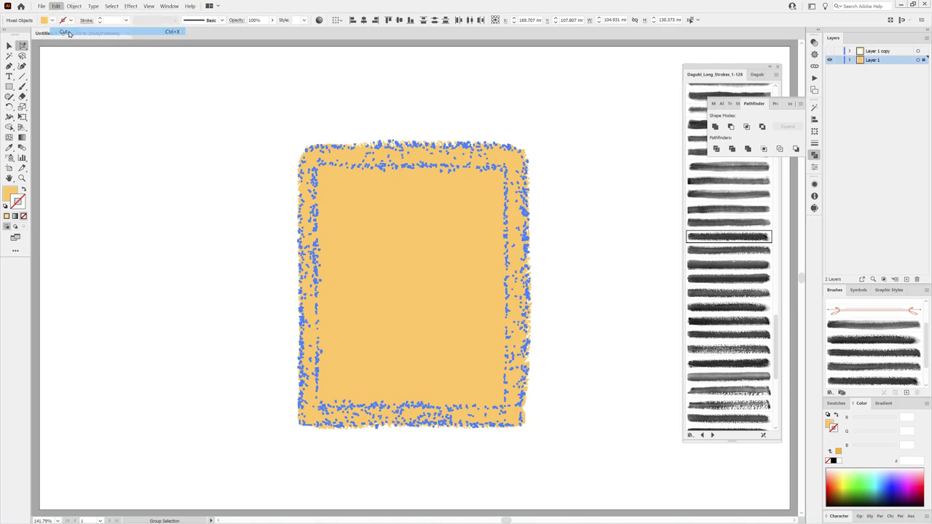
- Ungroup the yellow shape into a compound path and duplicate it within Layer 1
click(849, 59)
click(918, 62)
click(74, 6)
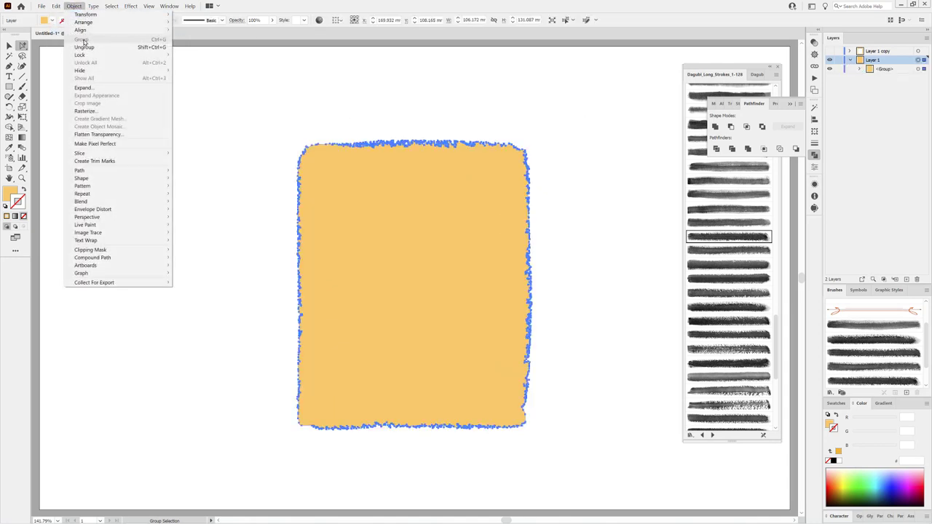
click(94, 48)
drag(892, 71, 906, 279)
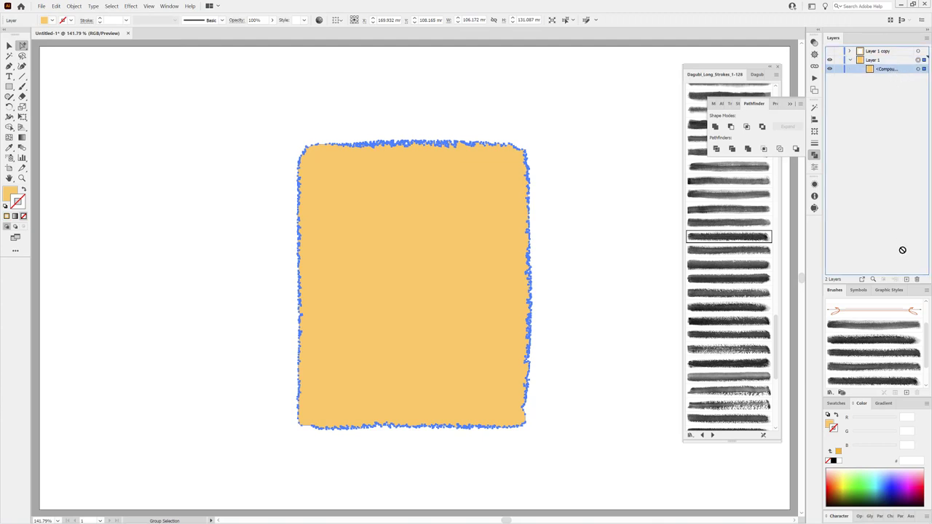
click(855, 63)
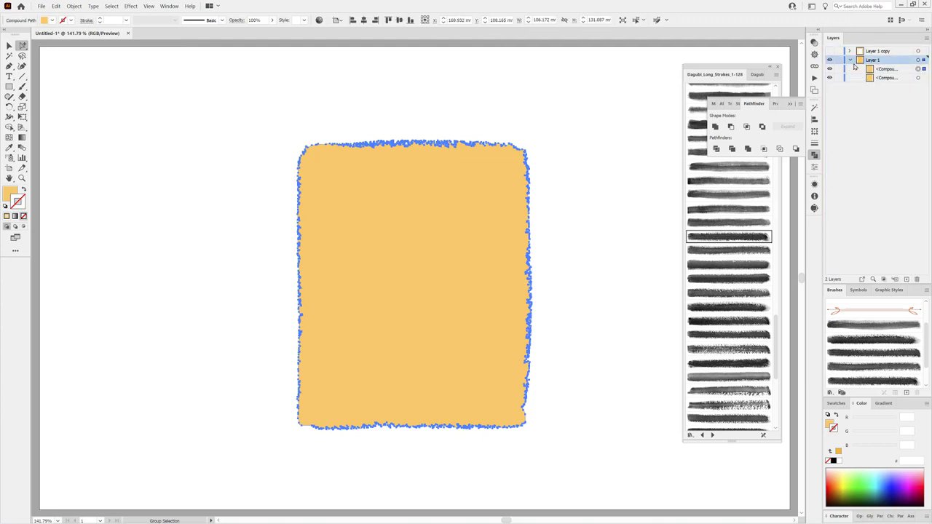
click(109, 7)
click(120, 30)
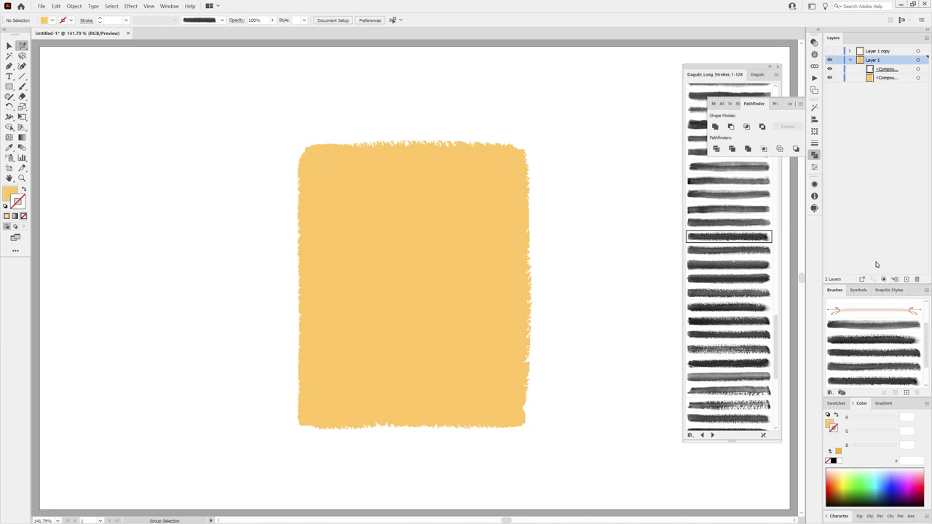
click(850, 60)
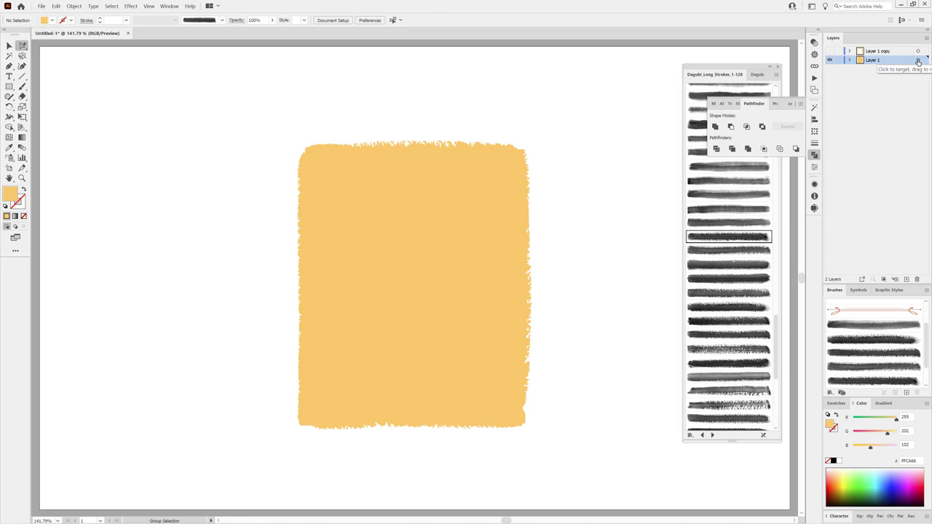
- Refill the upper compound path copy pale peach FFECD9 and deselect it
click(849, 59)
click(918, 77)
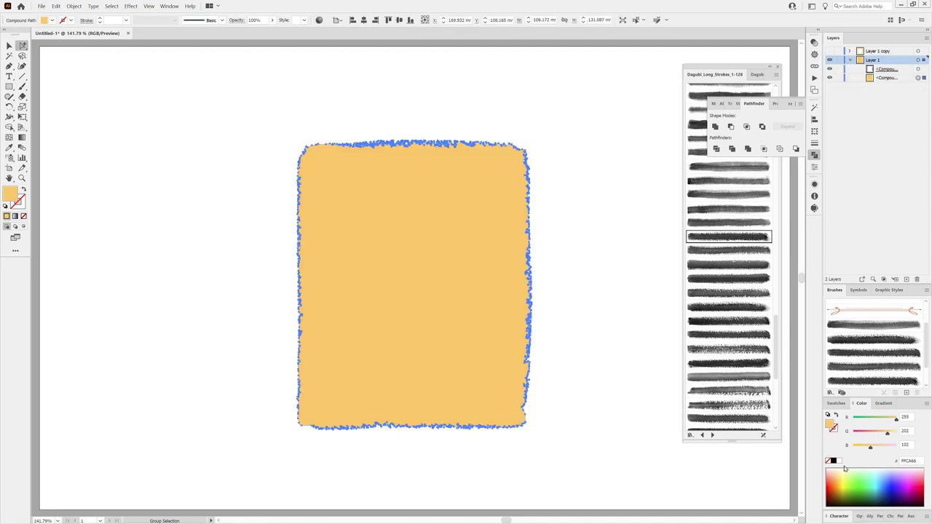
drag(870, 447, 886, 447)
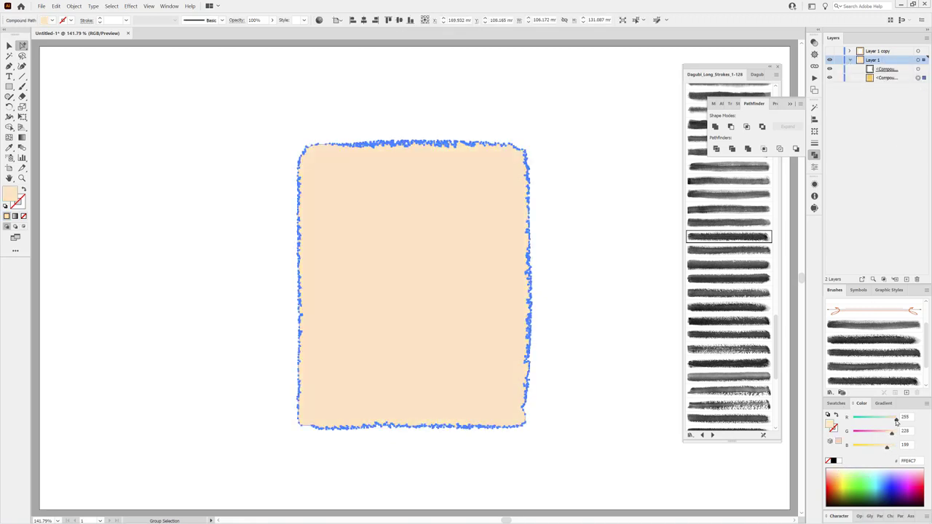
drag(891, 435, 893, 436)
click(658, 296)
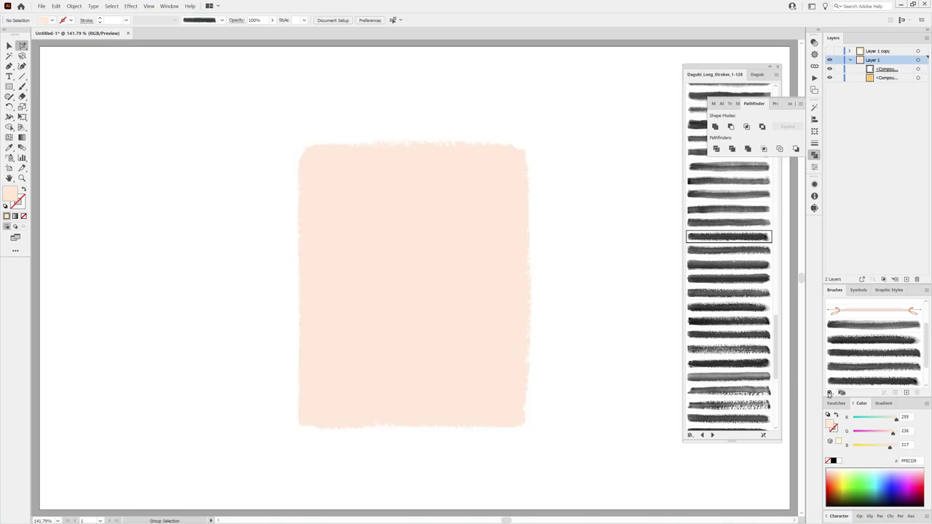
click(829, 393)
mouse_move(725, 450)
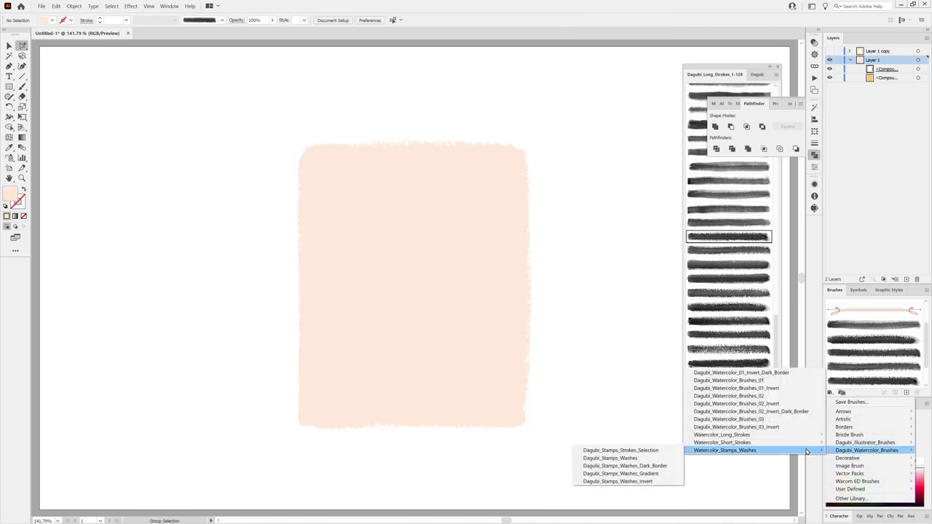
- Load the Dagubi_Stamps_Washes library, pick a soft wash brush, and set a 99D042 green stroke
click(610, 458)
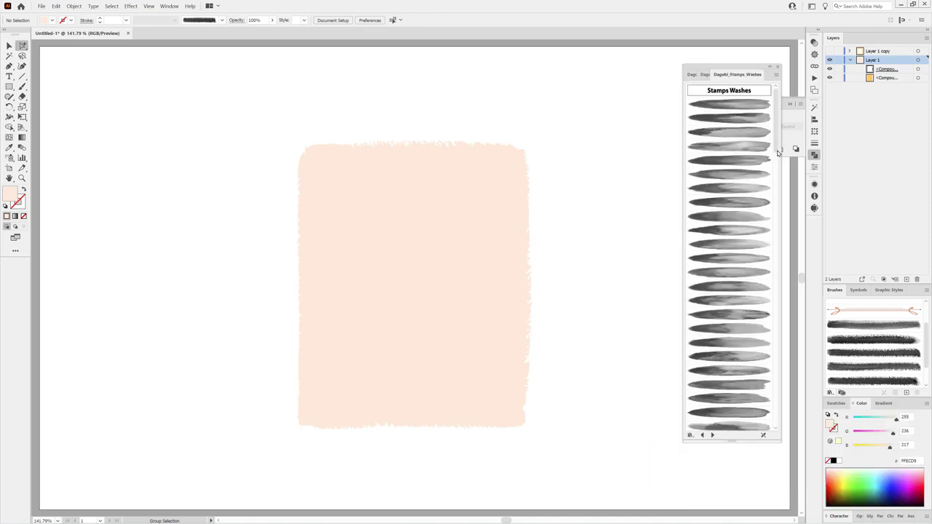
drag(777, 153, 778, 401)
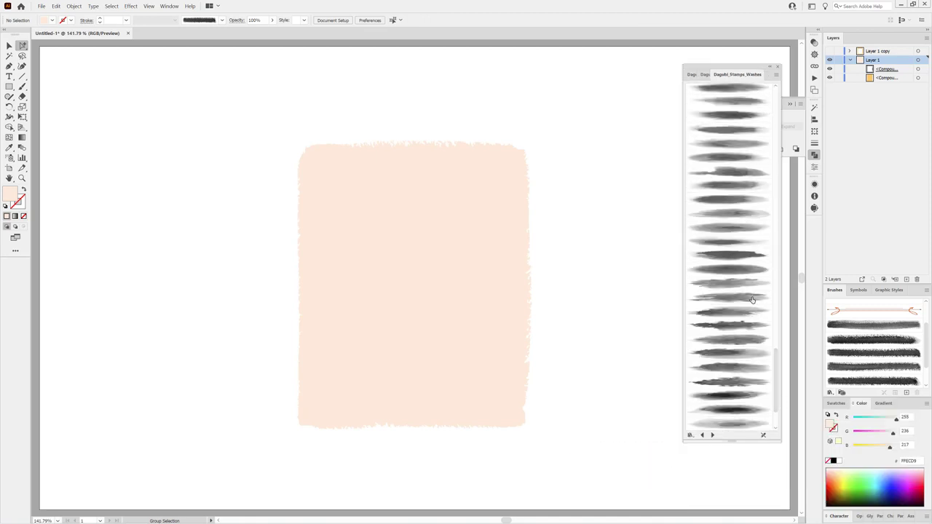
click(752, 300)
click(835, 430)
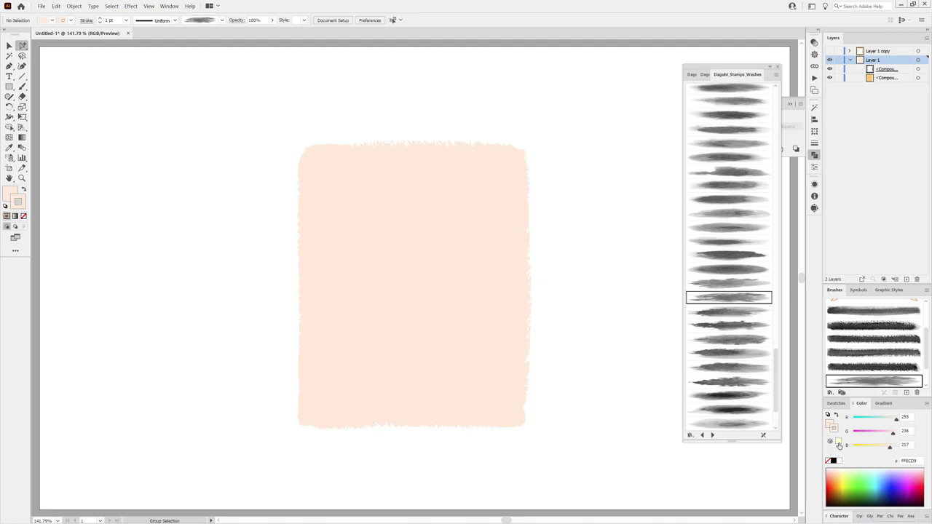
click(851, 480)
drag(896, 434, 888, 434)
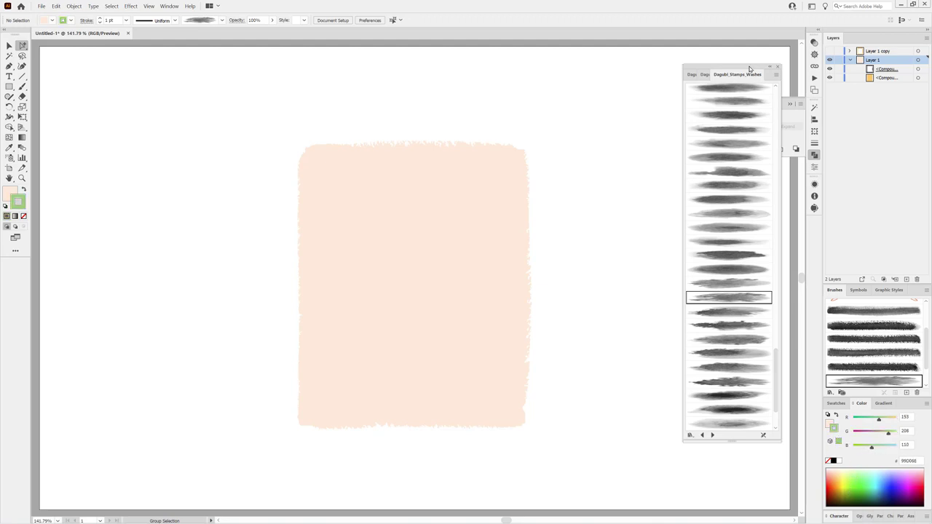
- Set the blend mode to Multiply and switch to the Paintbrush tool
click(815, 44)
click(728, 52)
click(731, 81)
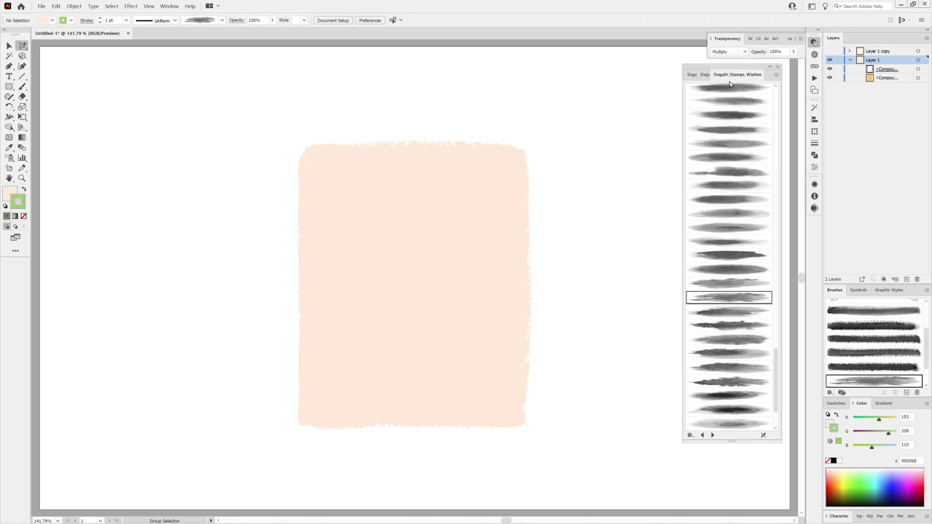
click(24, 86)
- Paint a 4 pt green wash and move it into the peach panel's bottom-left corner
drag(345, 369, 398, 291)
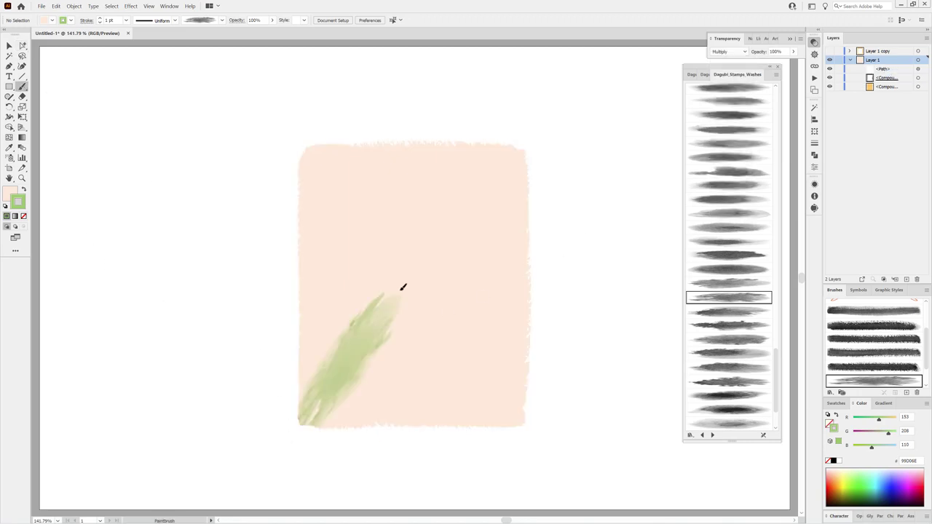
click(99, 17)
click(100, 17)
click(100, 17)
drag(374, 401, 359, 443)
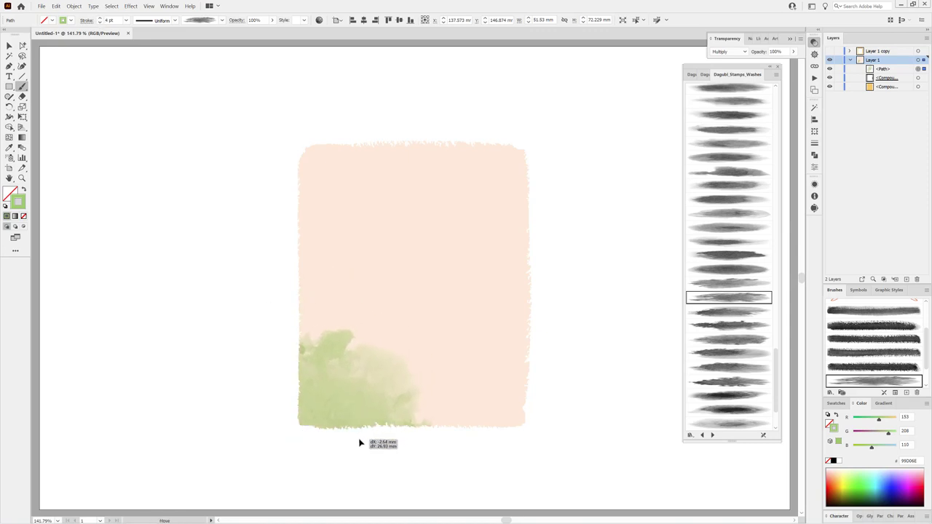
ctrl+click(141, 316)
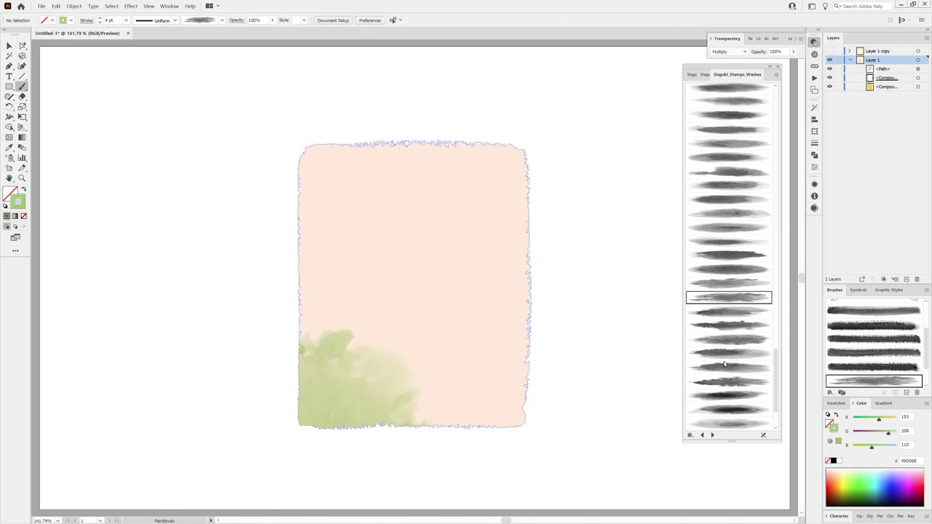
- Paint a darker green wash, rotate it near-horizontal, and place it along the bottom right
click(728, 283)
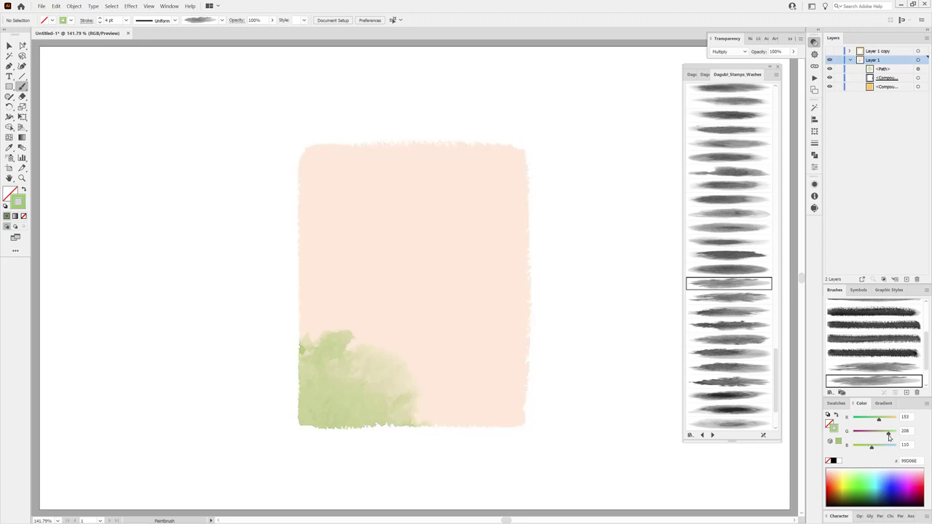
drag(887, 431, 862, 449)
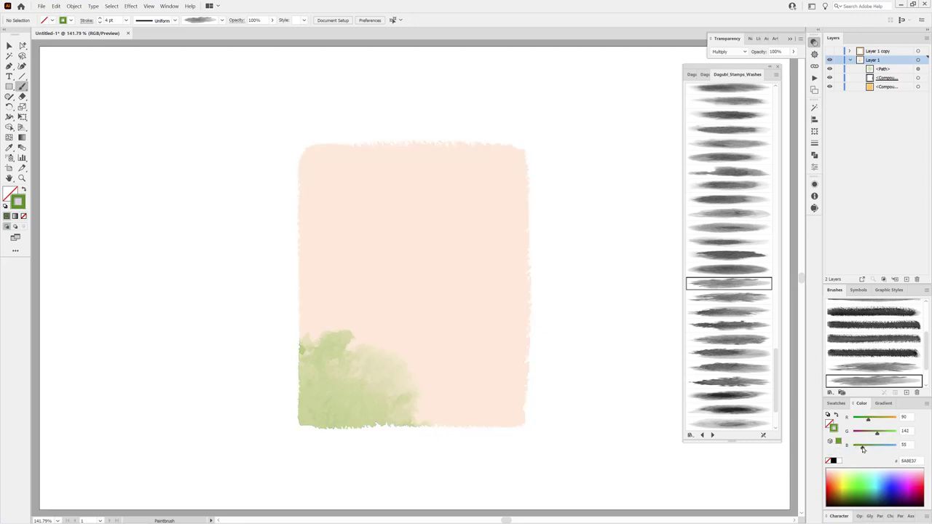
mouse_move(422, 289)
mouse_down()
mouse_move(437, 343)
mouse_move(436, 286)
mouse_move(461, 408)
mouse_up()
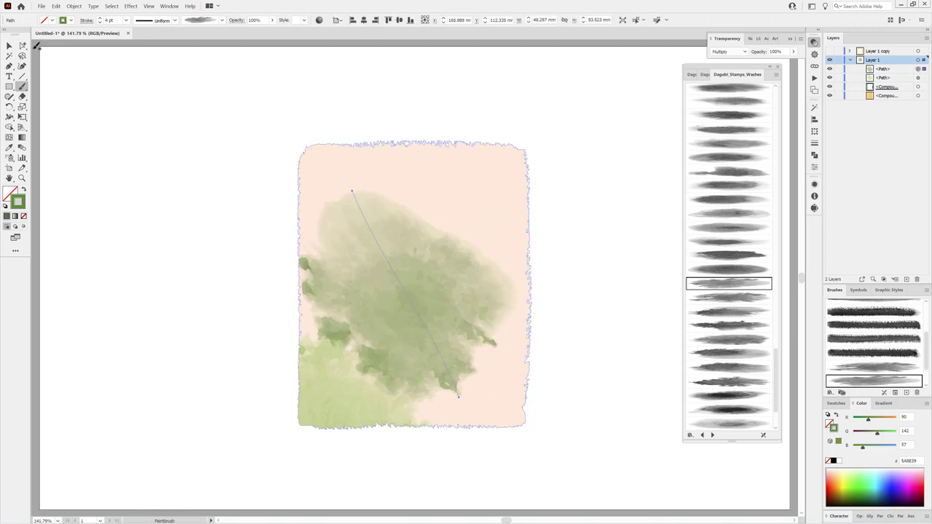
key(e)
drag(357, 174, 610, 327)
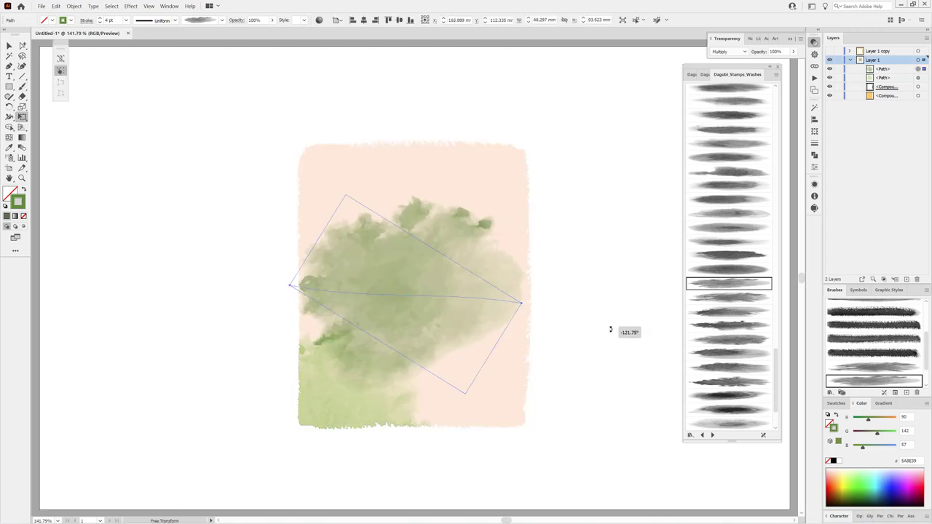
click(100, 18)
drag(326, 250, 364, 260)
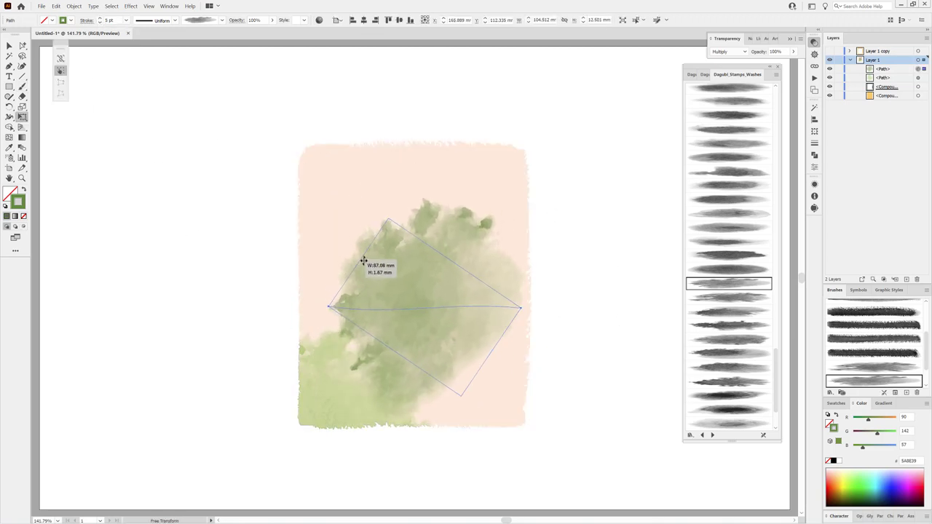
drag(422, 279, 491, 435)
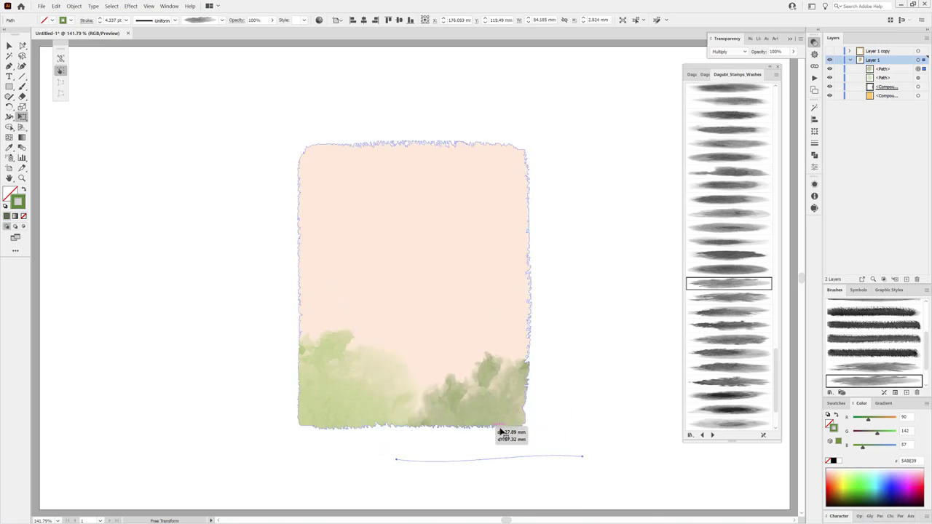
click(96, 211)
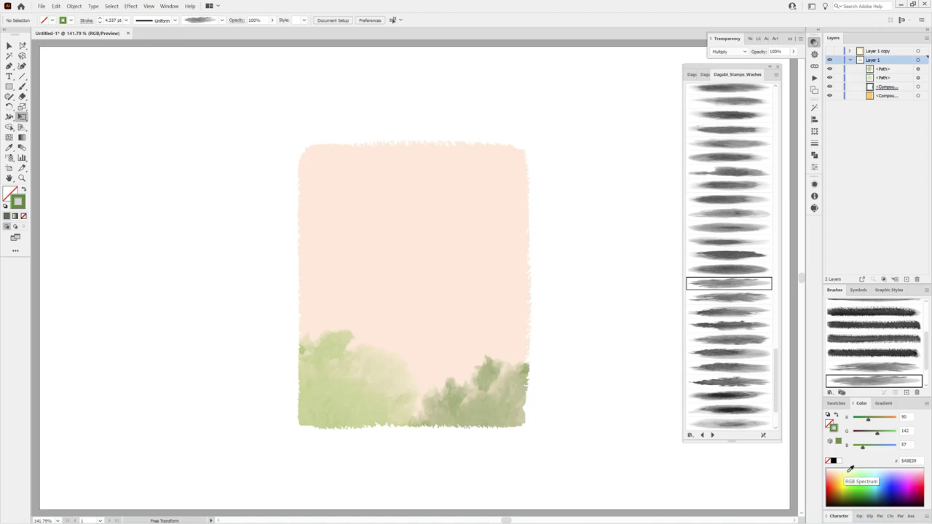
click(845, 471)
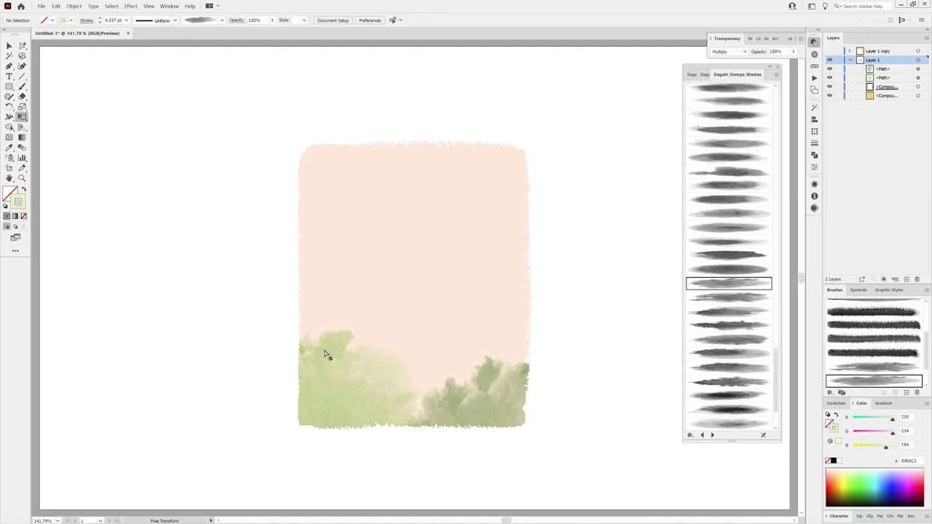
- Paint a pale yellow wash across the middle and rotate it into place above the greens
click(22, 86)
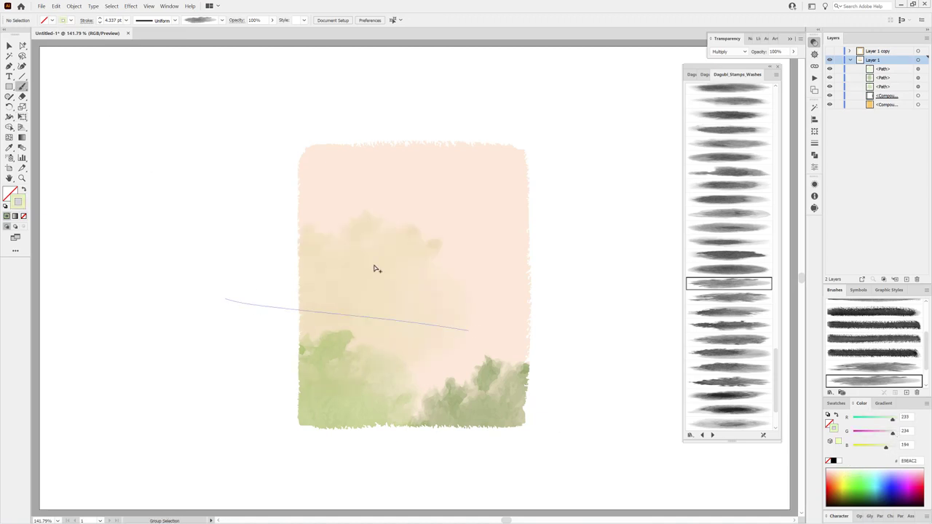
drag(226, 341, 469, 372)
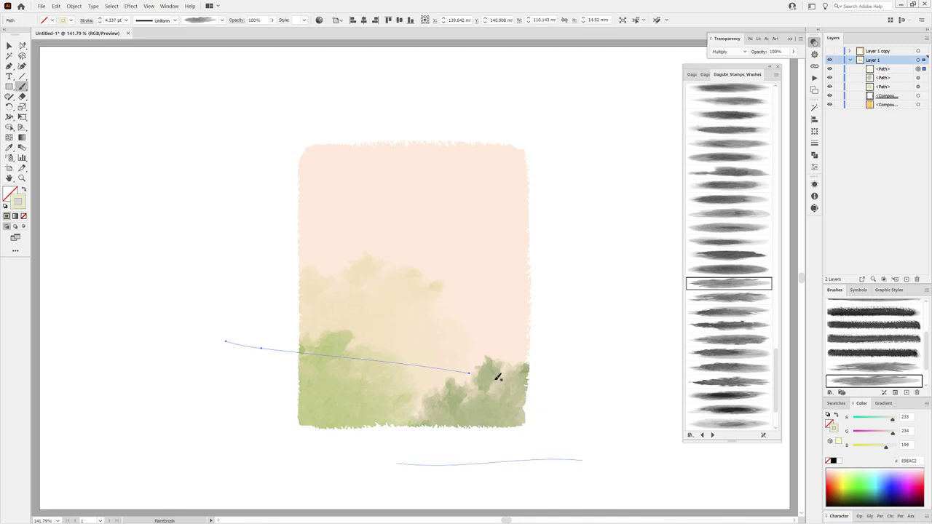
click(22, 116)
mouse_move(219, 328)
mouse_down()
mouse_move(484, 326)
mouse_move(519, 379)
mouse_up()
click(644, 200)
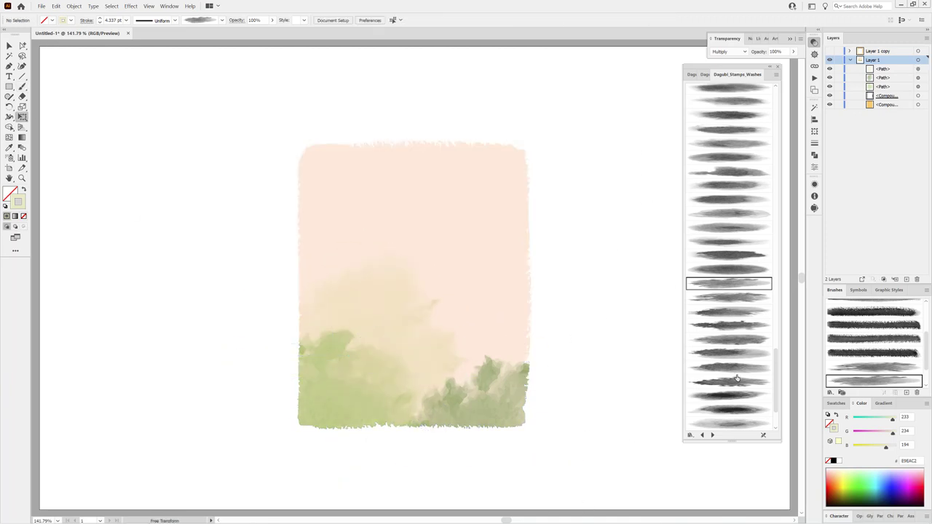
- Paint a light blue watercolour wash over the upper left of the panel
click(887, 470)
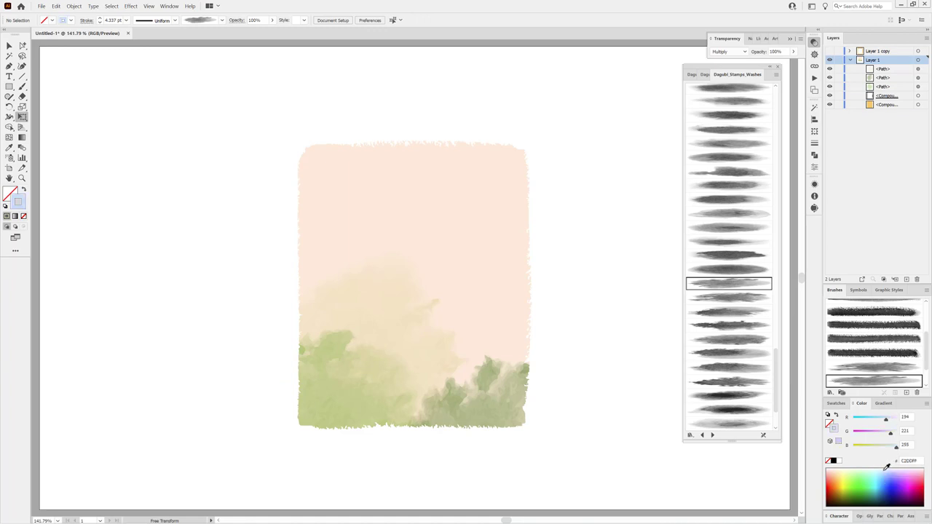
click(757, 311)
click(21, 85)
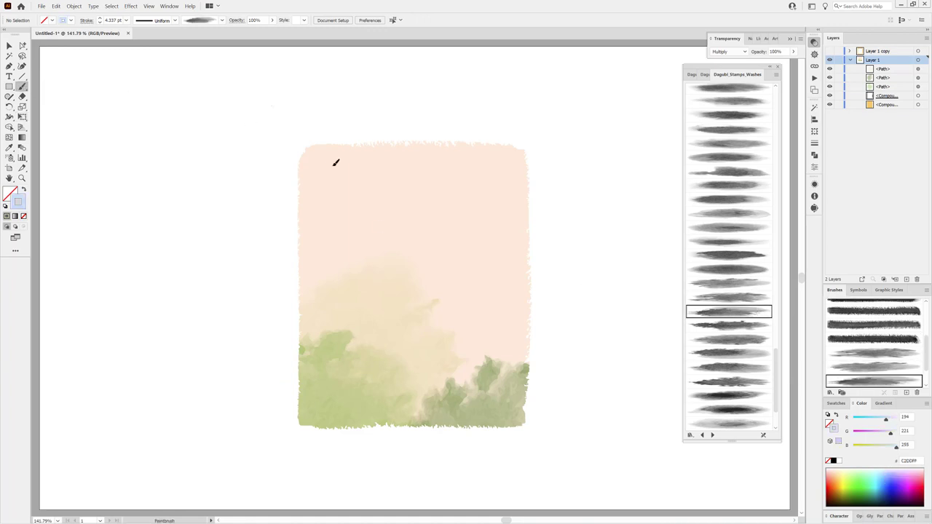
drag(259, 100, 430, 292)
drag(890, 433, 894, 435)
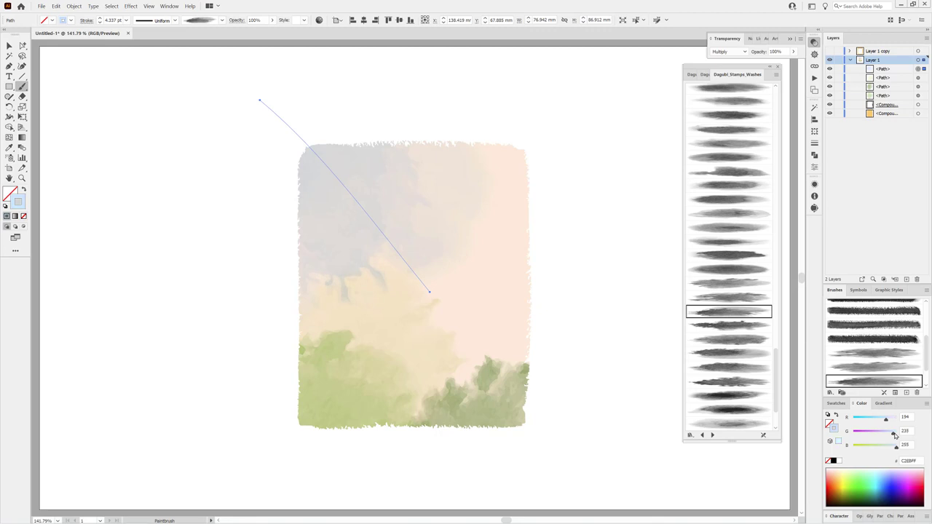
key(ctrl+shift+a)
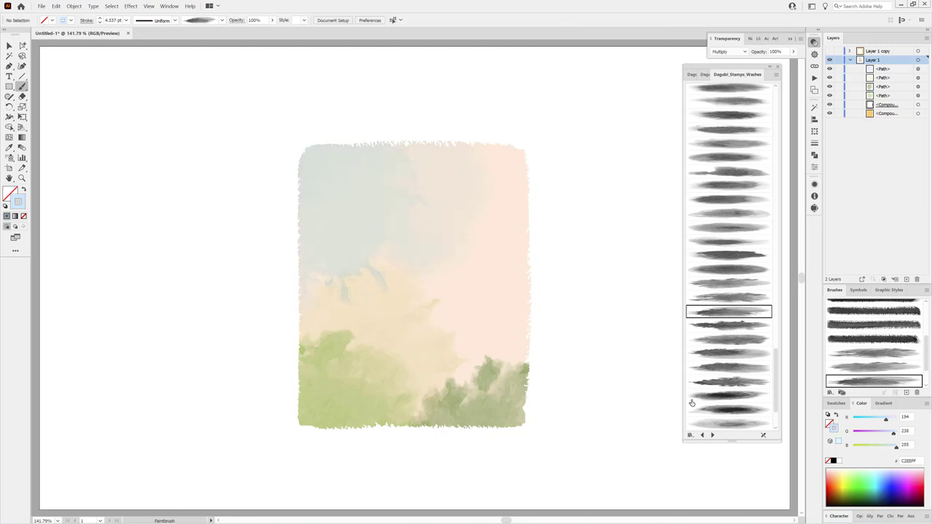
- Paint a pale peach wash across the middle and make the yellow frame layer visible
click(744, 285)
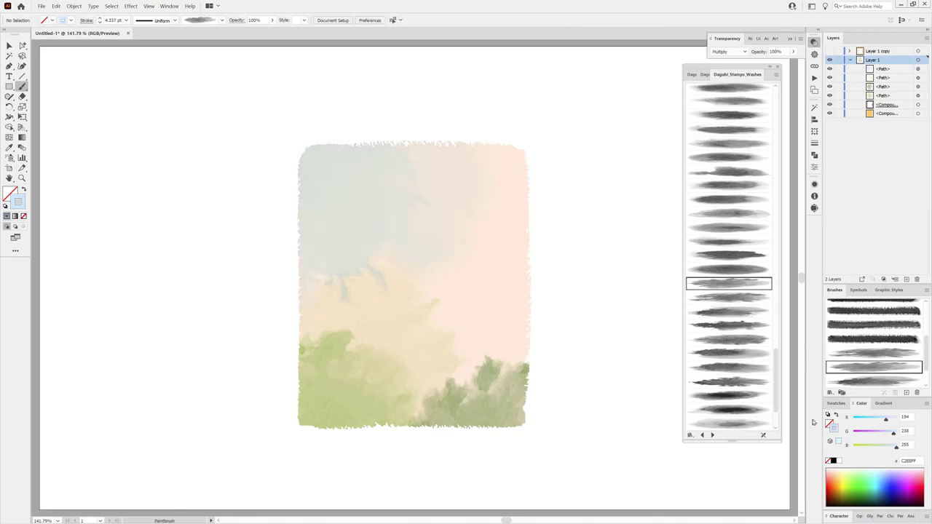
click(838, 468)
drag(566, 343, 462, 339)
ctrl+click(624, 151)
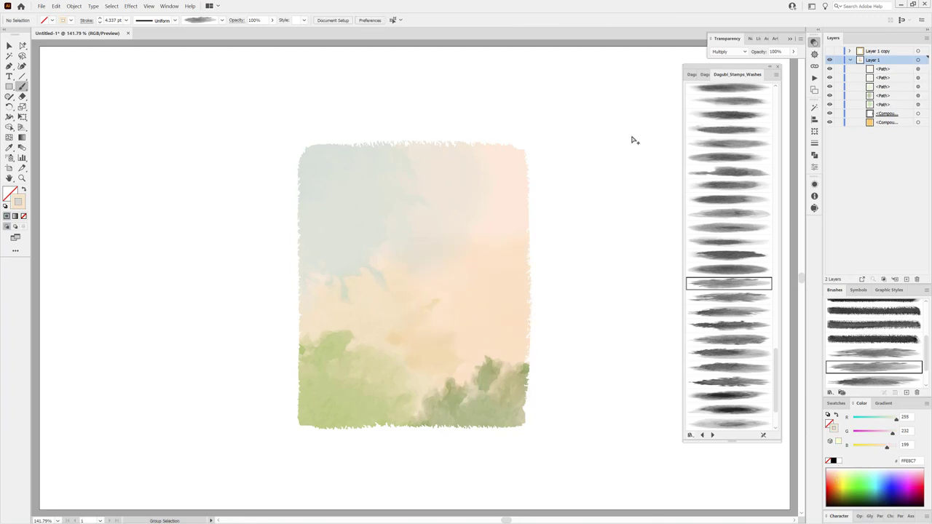
click(828, 51)
- Select the frame strokes on Layer 1 copy and bring up the gradient long-strokes brush library
click(892, 51)
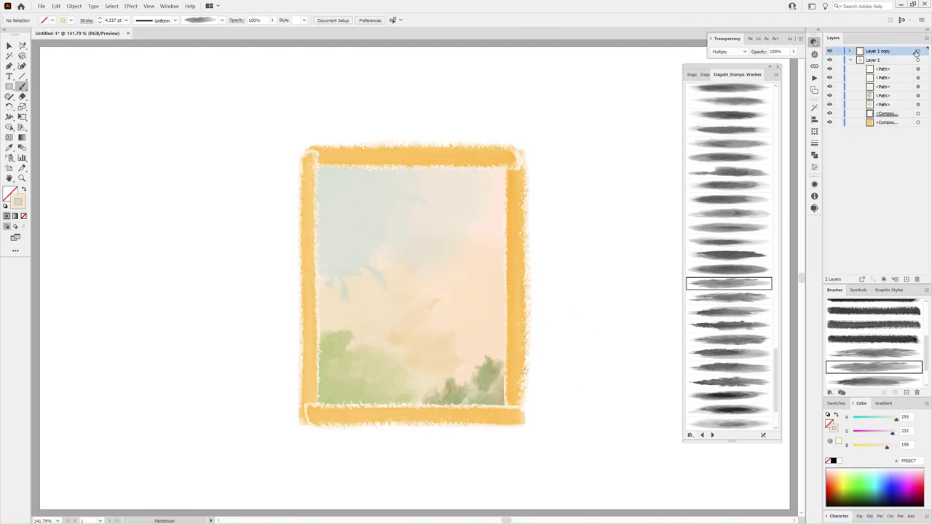
click(917, 51)
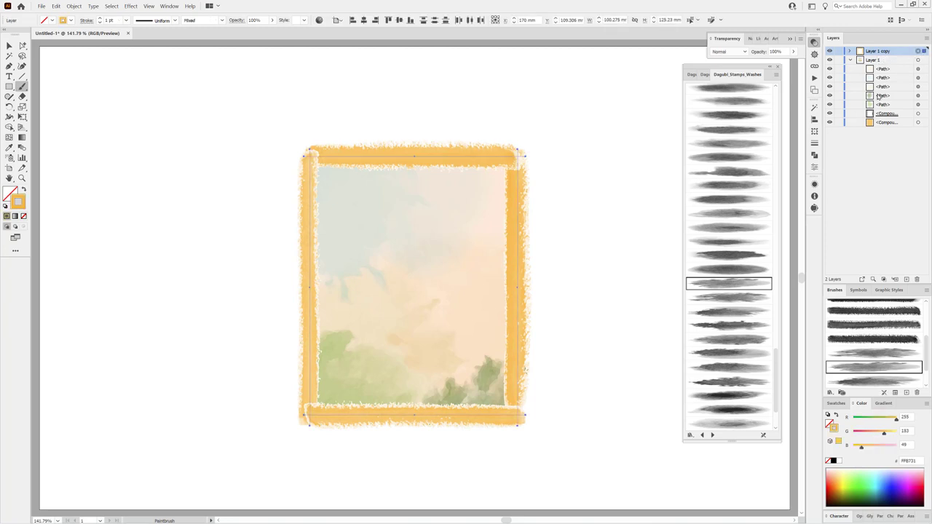
click(703, 75)
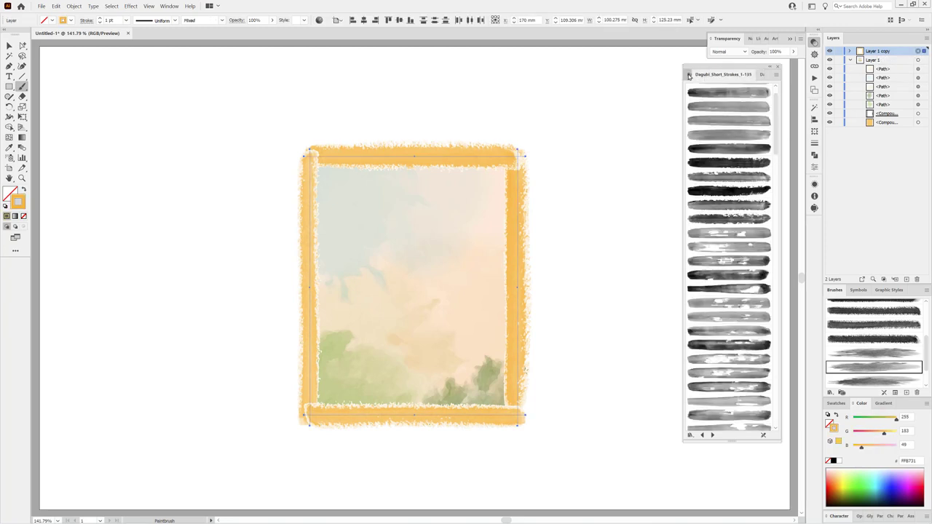
click(689, 75)
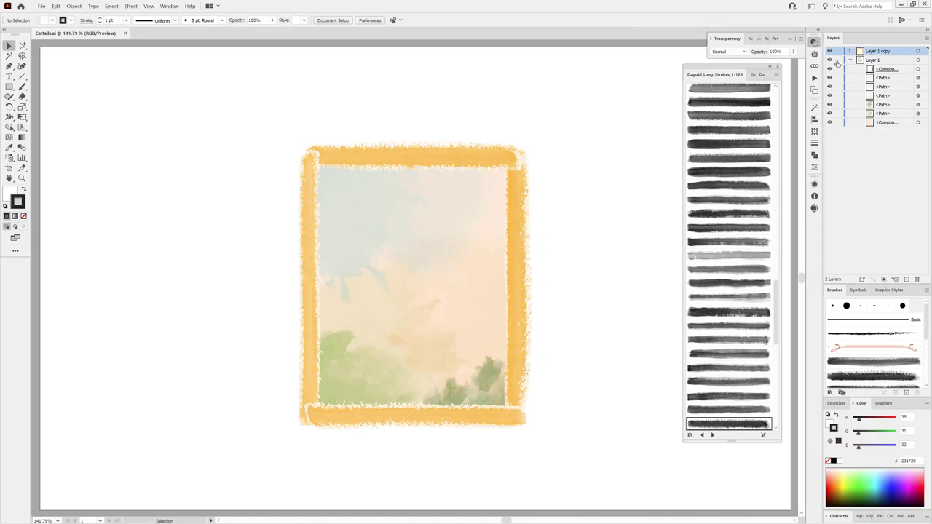
click(712, 435)
click(712, 434)
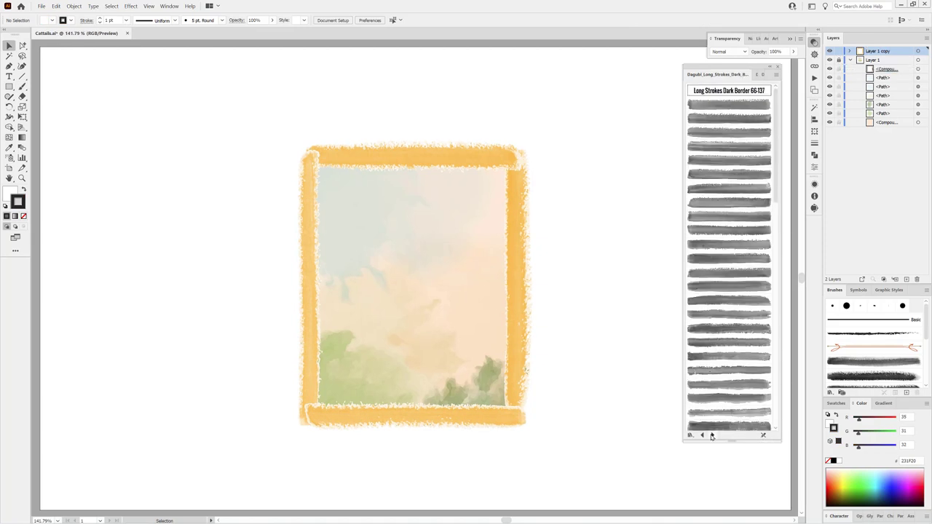
click(712, 435)
click(712, 434)
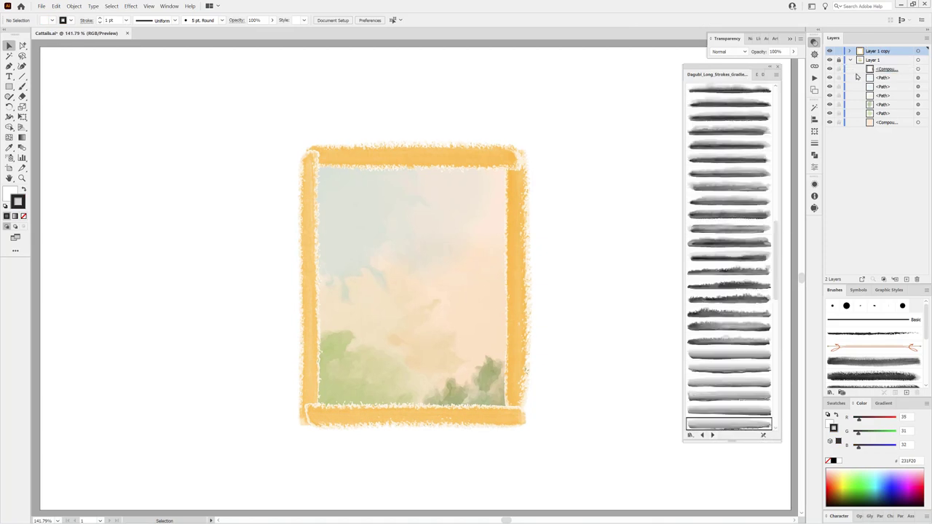
- Apply a lighter gradient long-stroke brush to all four frame paths and reverse their direction
click(850, 51)
click(918, 51)
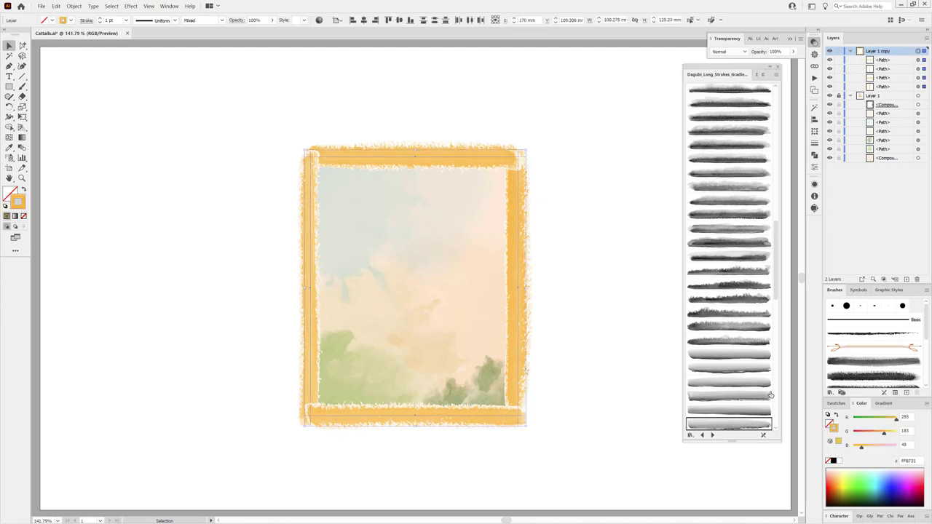
click(736, 426)
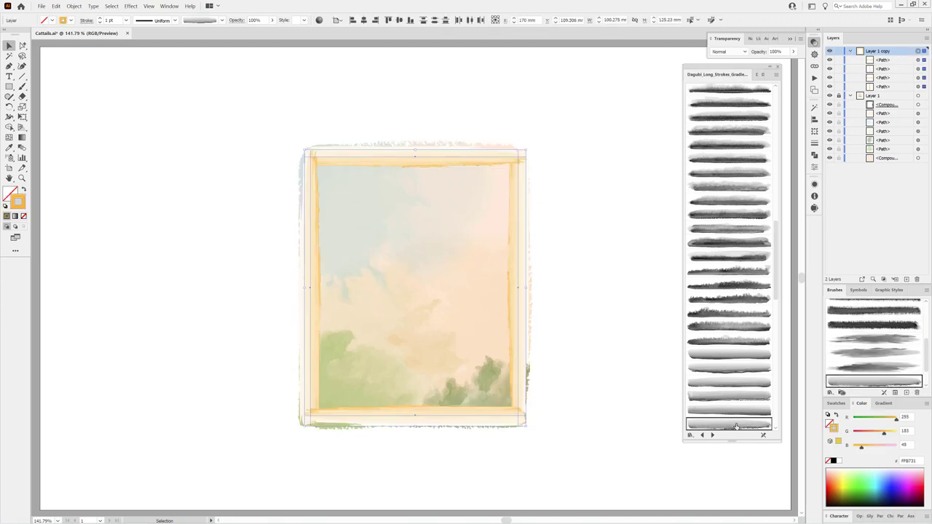
click(74, 7)
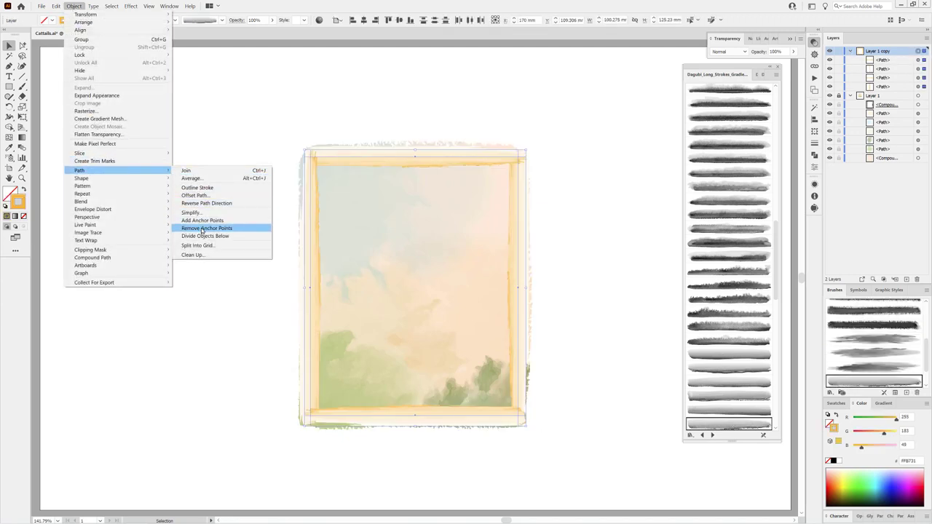
click(201, 203)
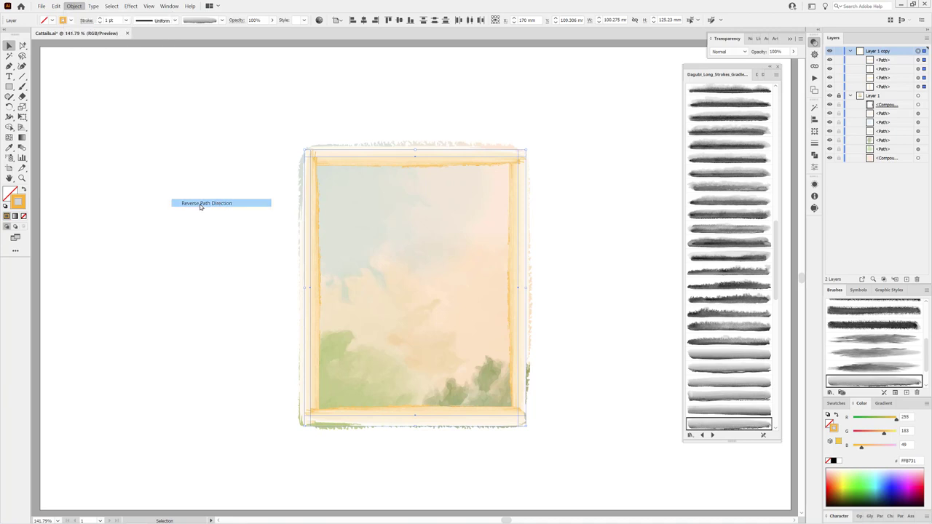
- Compare Darken and Multiply blend modes on the frame, settling on Darken
click(731, 52)
click(728, 73)
click(730, 52)
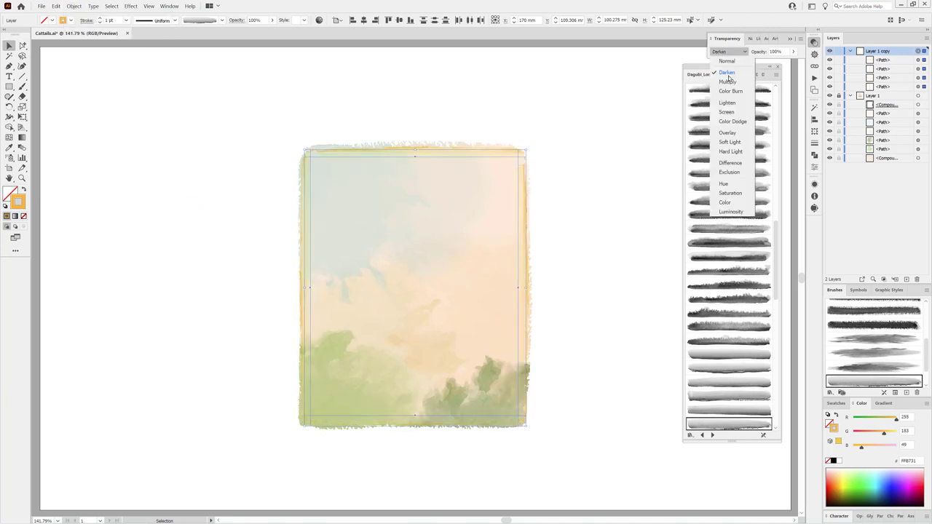
click(727, 81)
click(731, 52)
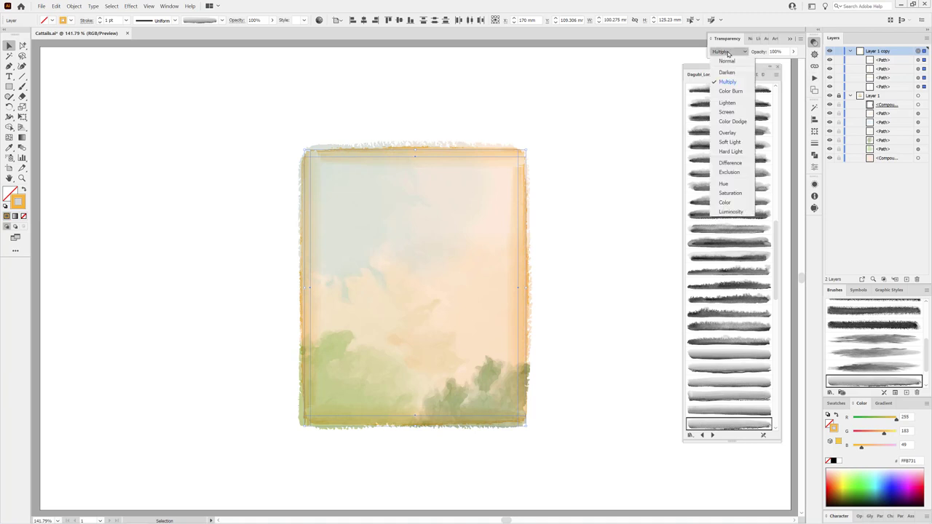
click(728, 73)
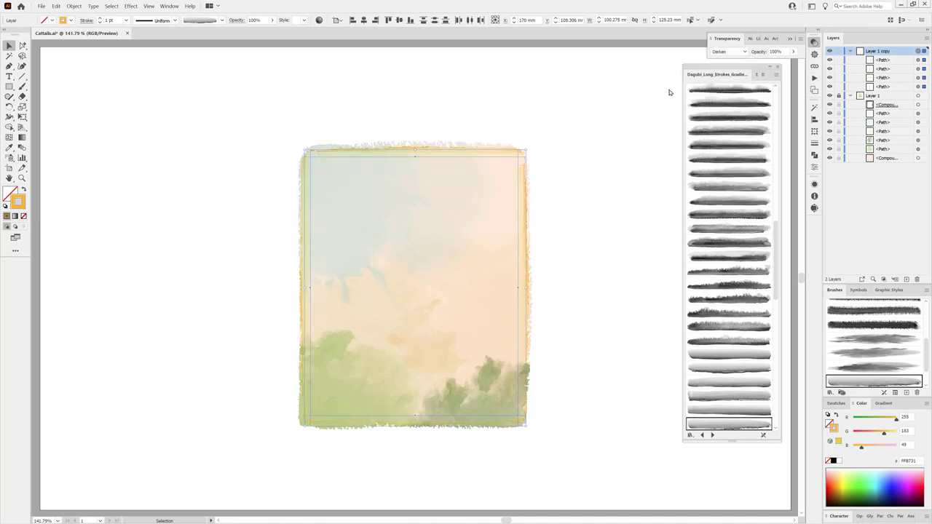
- Nudge the bottom frame edge down and give it a watercolour gradient brush in orange-yellow
click(918, 60)
key(Down)
key(Down)
key(Down)
key(Down)
key(Down)
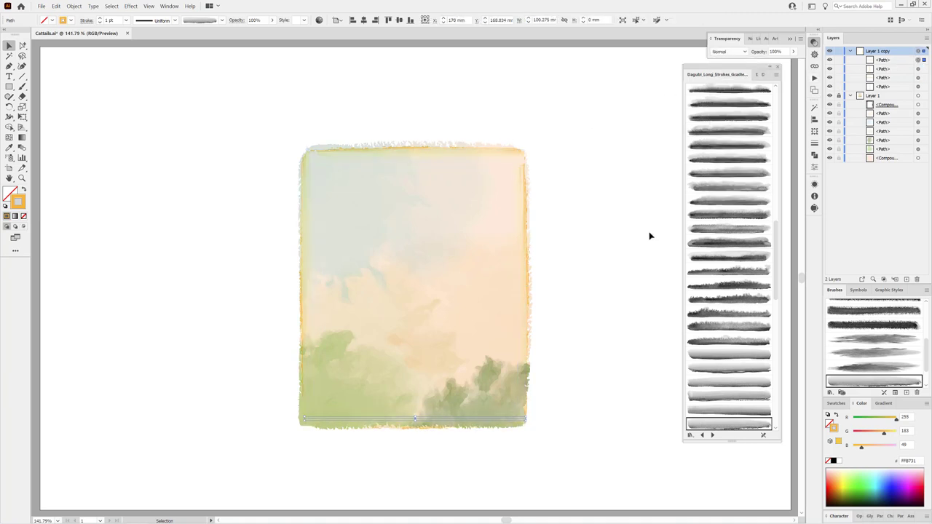
click(730, 187)
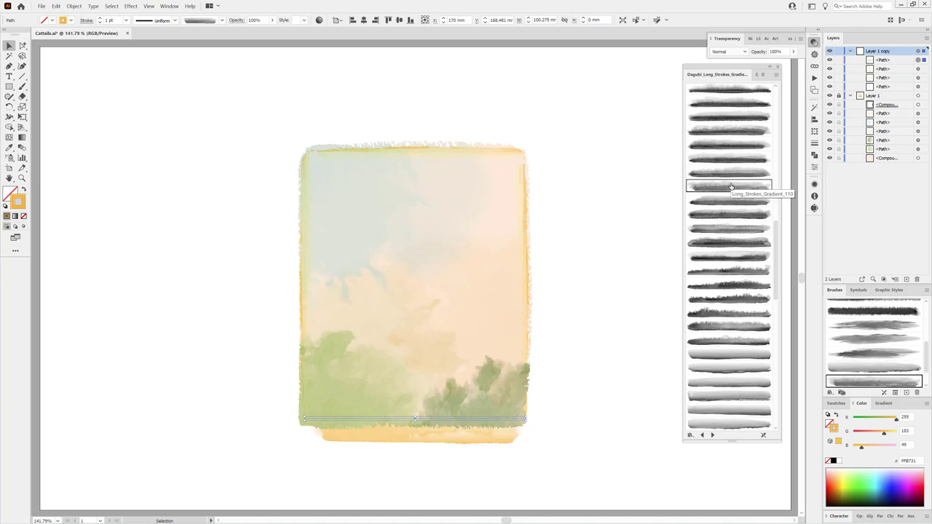
click(719, 368)
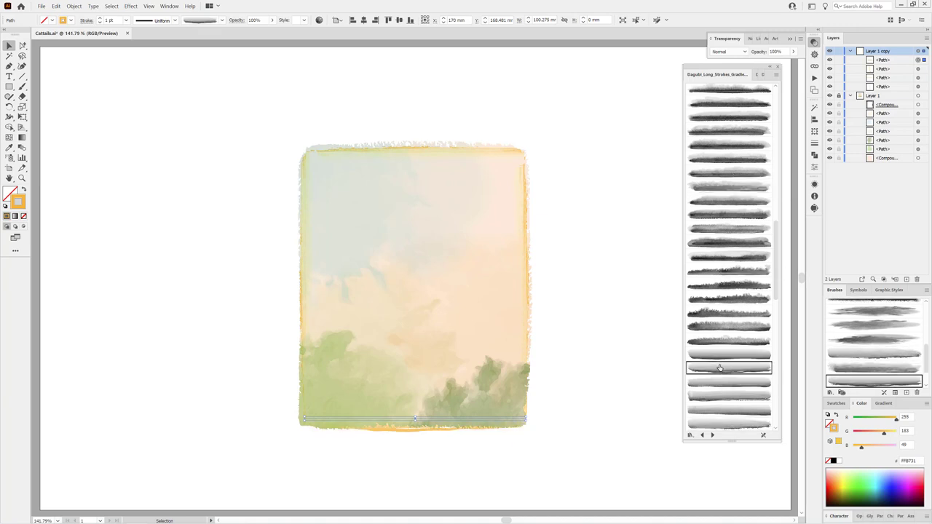
scroll(718, 381, down, 3)
click(732, 321)
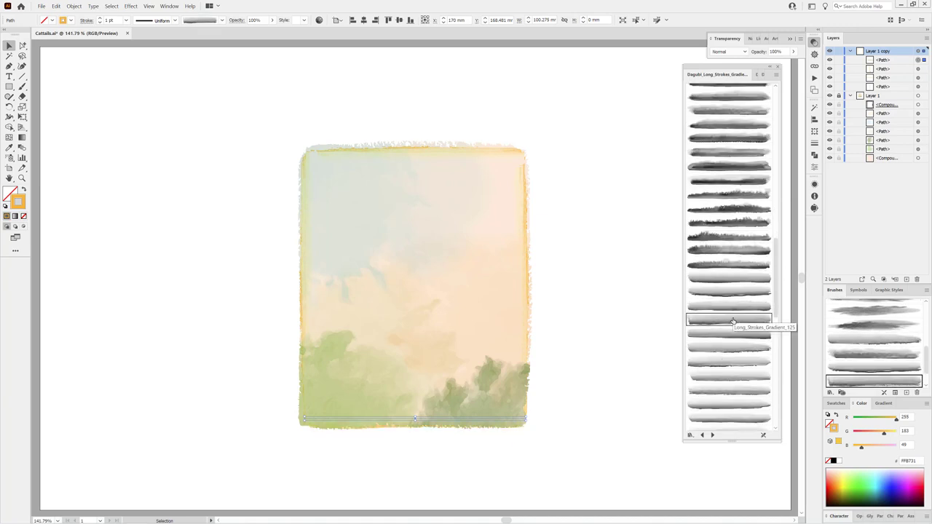
drag(885, 435, 878, 434)
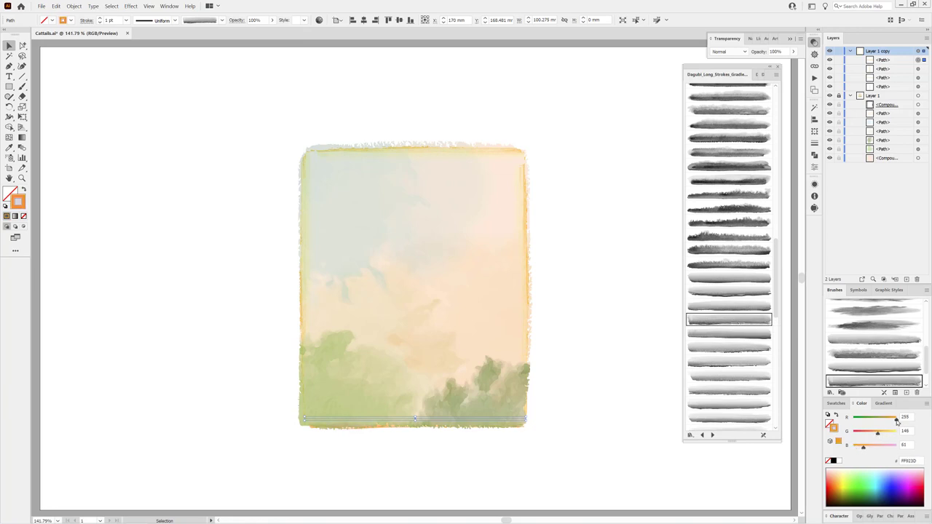
- Give the left edge a deeper orange gradient brush and the top edge its own watercolour brush
click(917, 69)
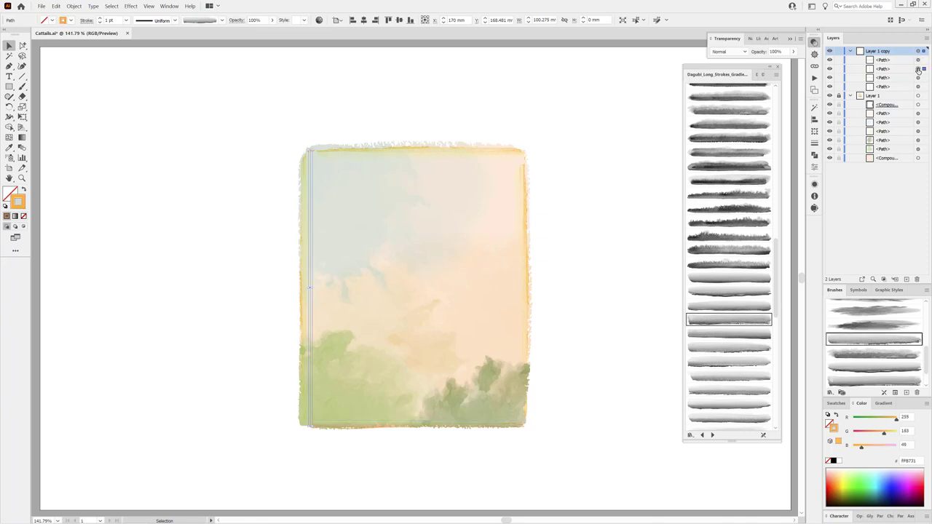
click(731, 348)
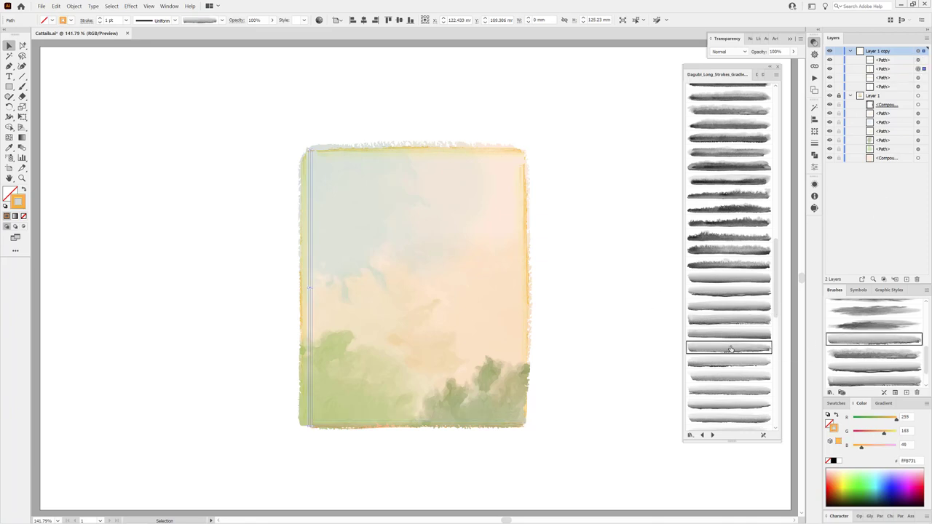
drag(884, 435, 864, 447)
click(917, 78)
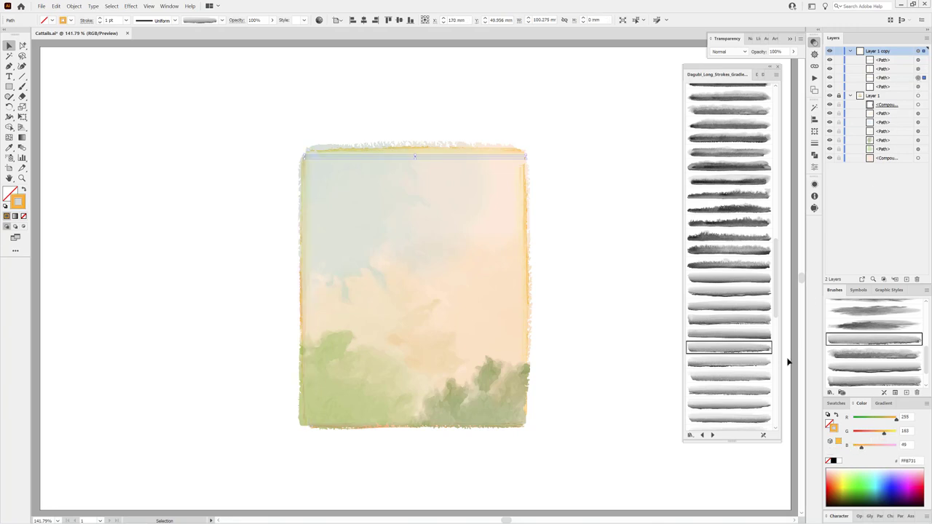
scroll(724, 362, down, 2)
click(731, 364)
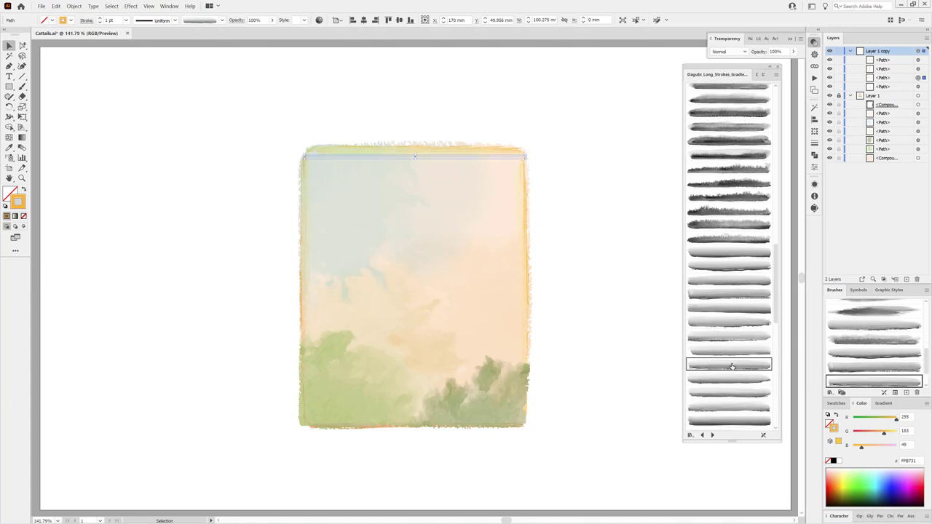
click(638, 95)
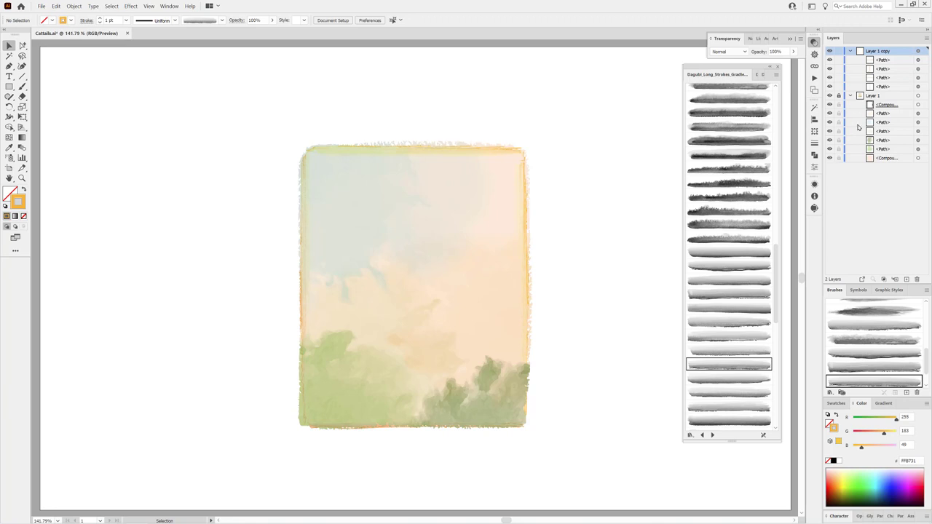
- Collapse both existing layers and add a new empty Layer 3 on top
click(849, 50)
click(849, 59)
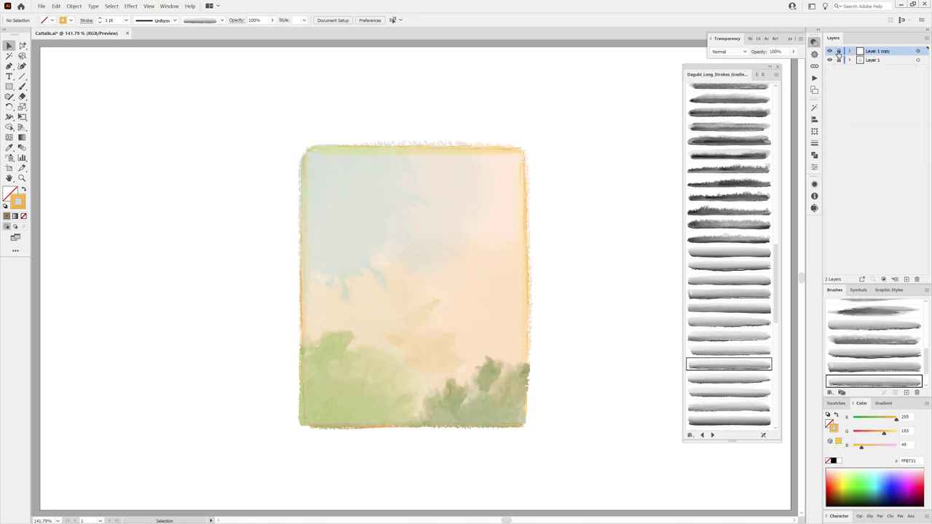
click(906, 280)
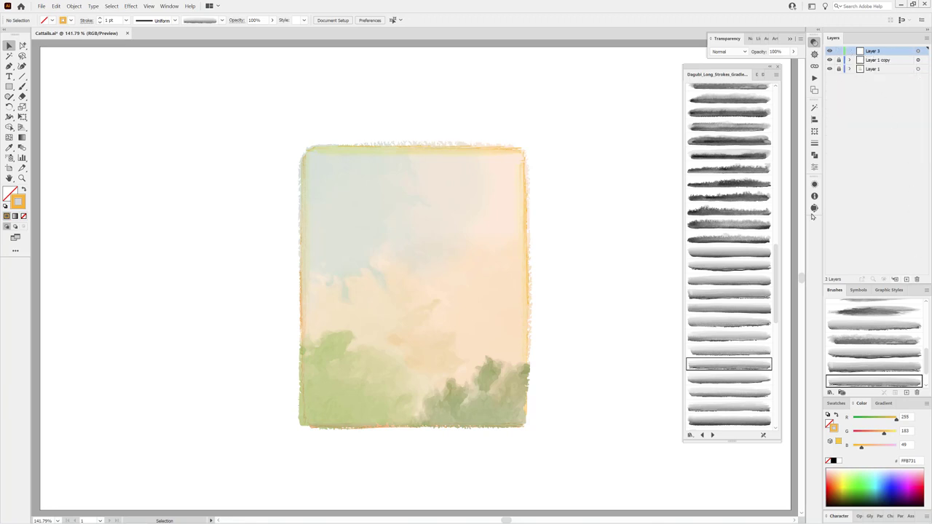
- Pick a Dagubi short watercolour stroke brush and set the stroke colour to brown 976E31
click(757, 74)
scroll(743, 201, down, 5)
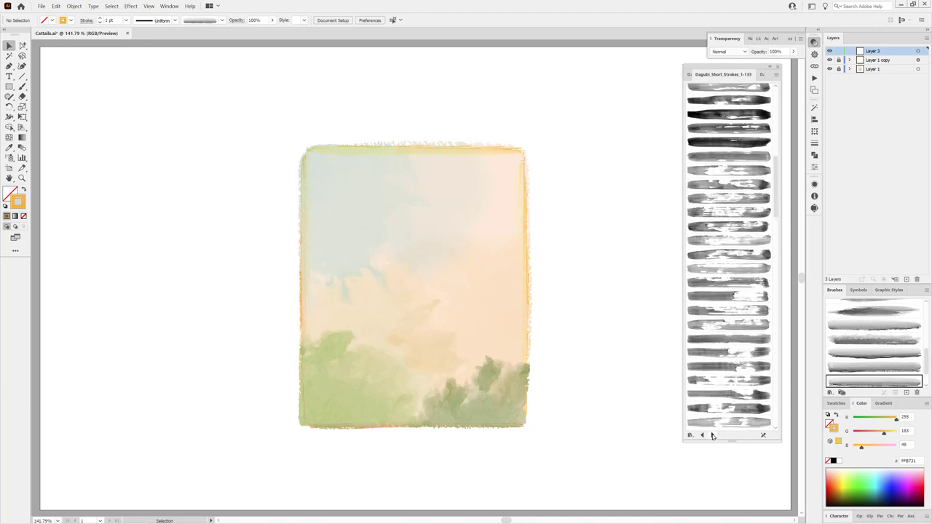
scroll(739, 301, down, 3)
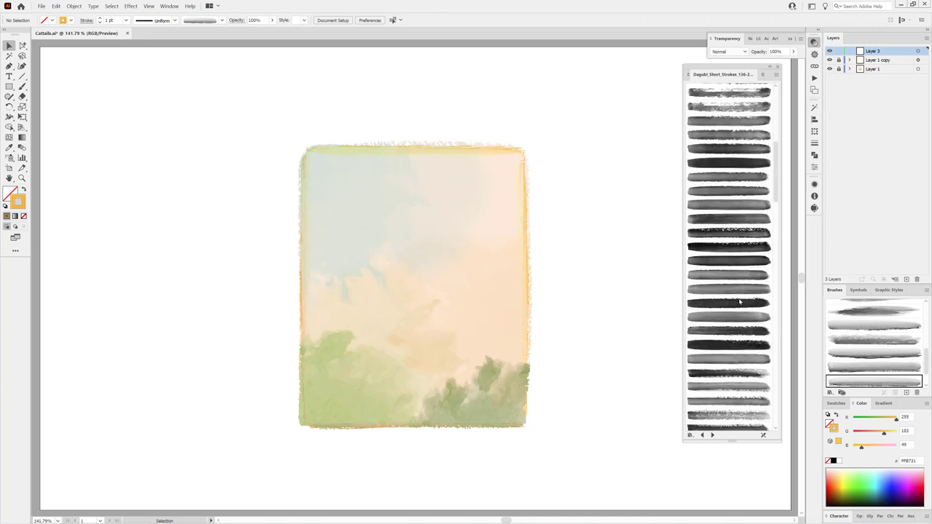
click(715, 290)
mouse_move(885, 435)
mouse_down()
mouse_move(872, 435)
mouse_move(878, 418)
mouse_up()
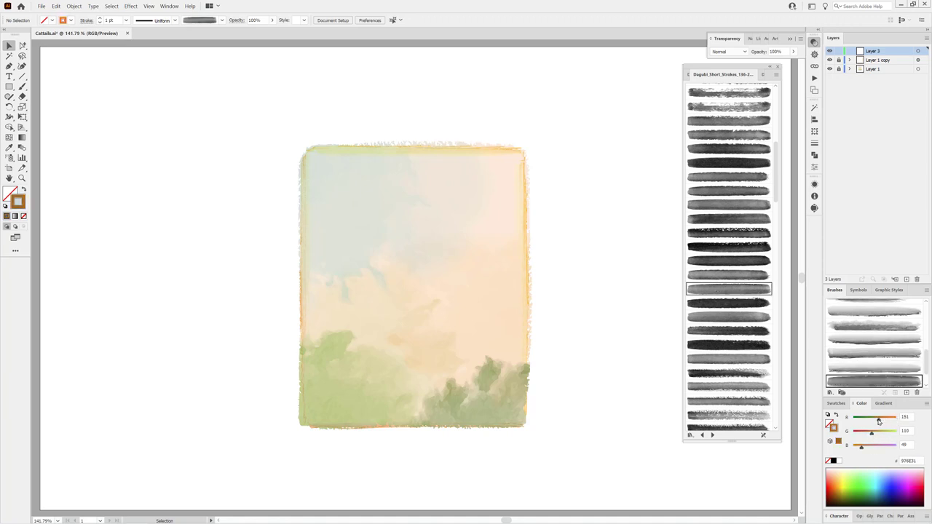
- Paint a short vertical tan stroke, move it just right of the frame, and slim it slightly
click(22, 87)
drag(452, 216, 451, 195)
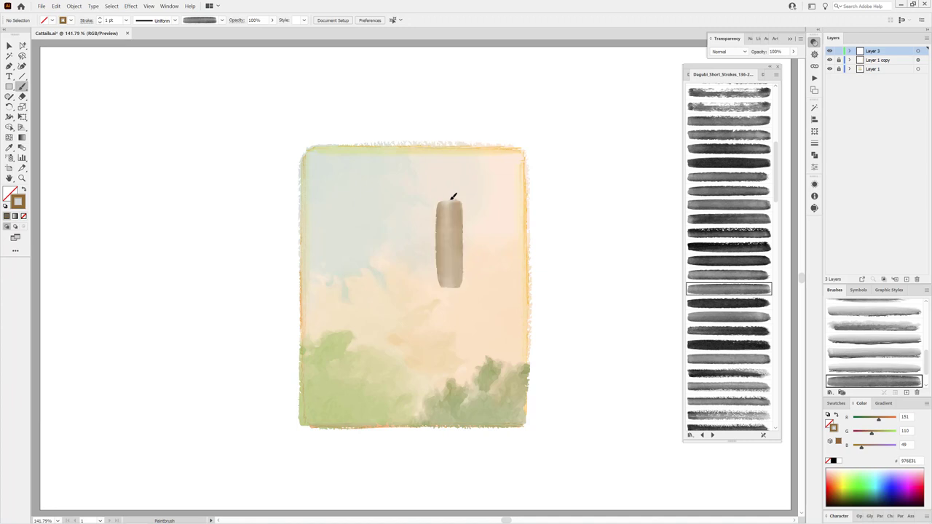
drag(466, 244, 531, 295)
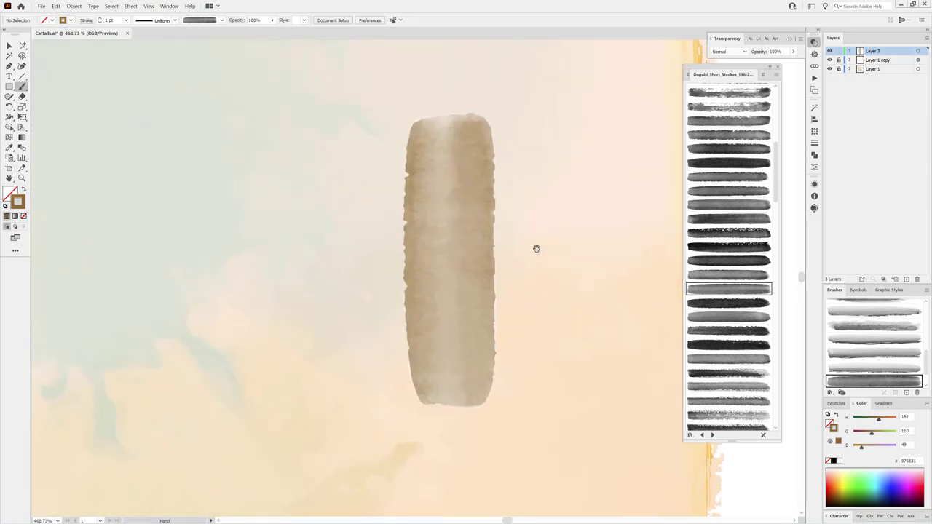
mouse_move(534, 250)
mouse_down()
mouse_move(268, 254)
mouse_move(570, 244)
mouse_up()
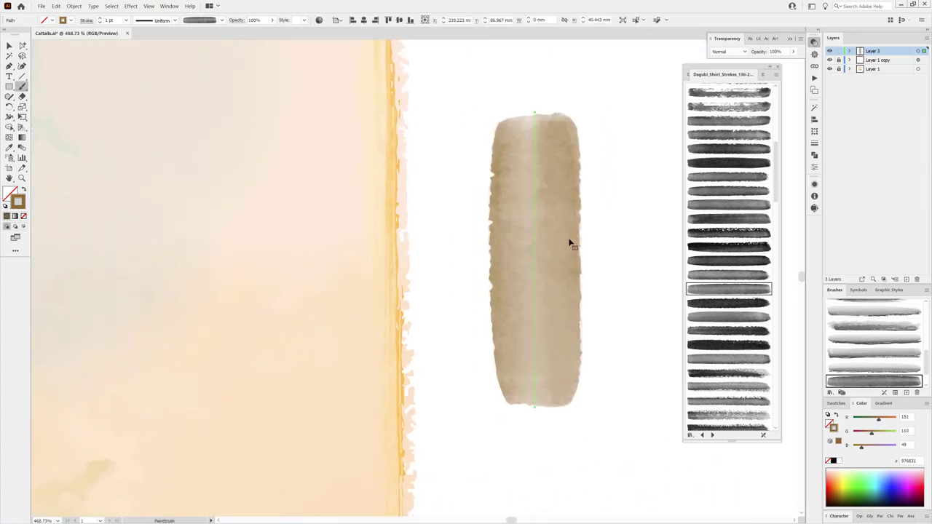
click(9, 117)
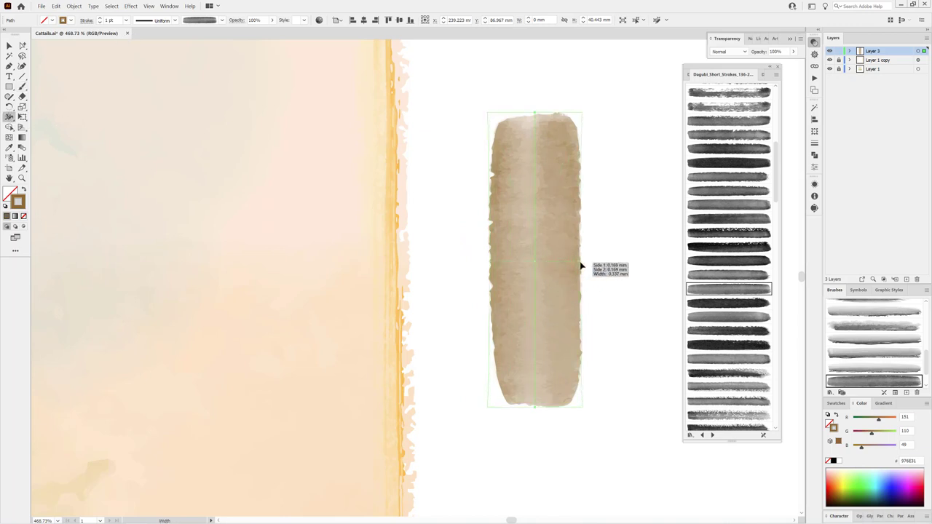
drag(575, 267, 574, 267)
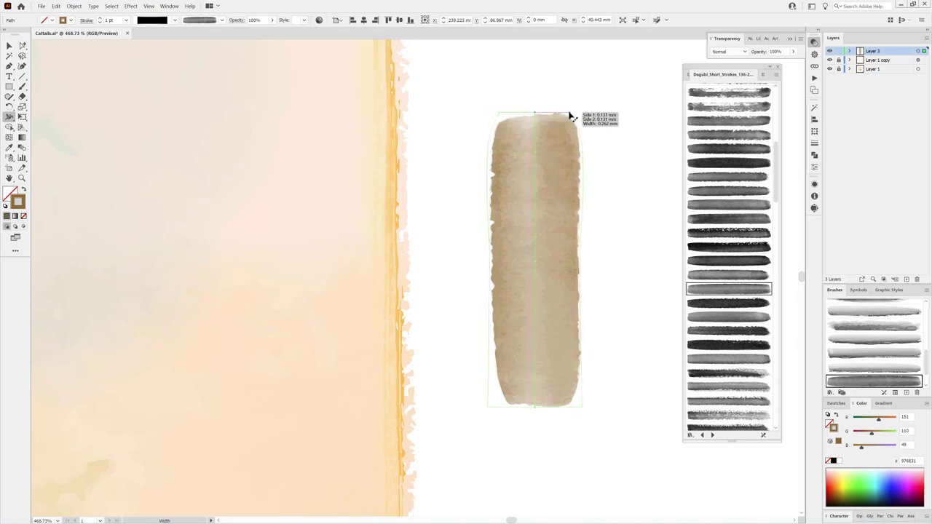
- Set Layer 3's colour label to Brown in Layer Options
double_click(892, 51)
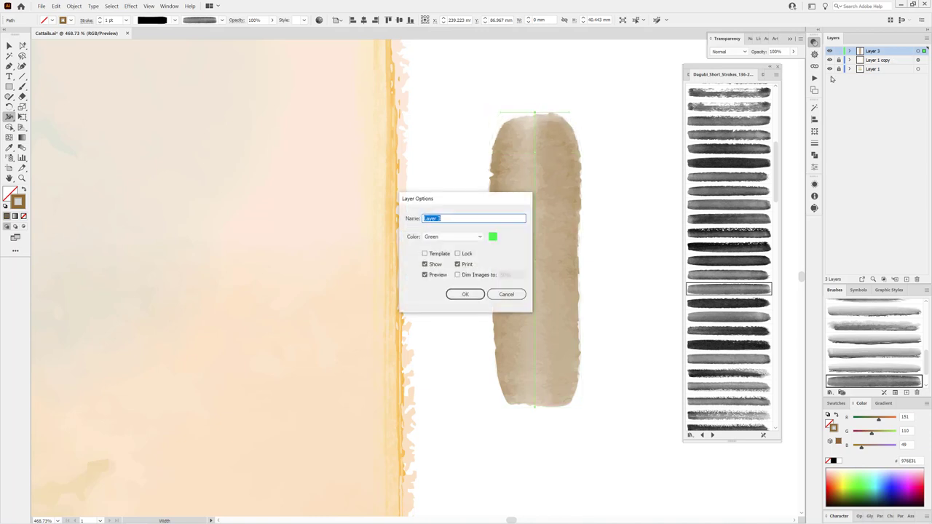
click(452, 237)
click(452, 364)
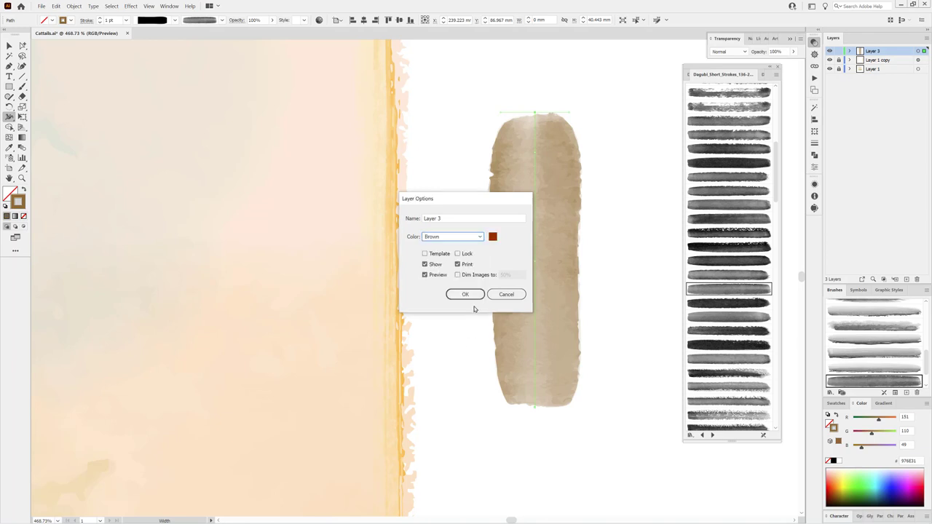
click(465, 294)
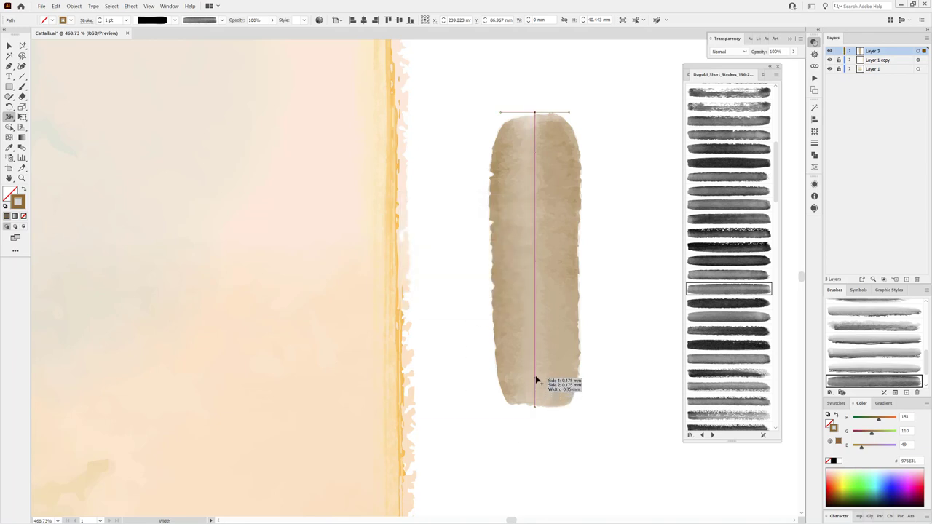
- Reshape the stroke with the Width tool, tapering both ends into a cattail head
drag(544, 377, 588, 374)
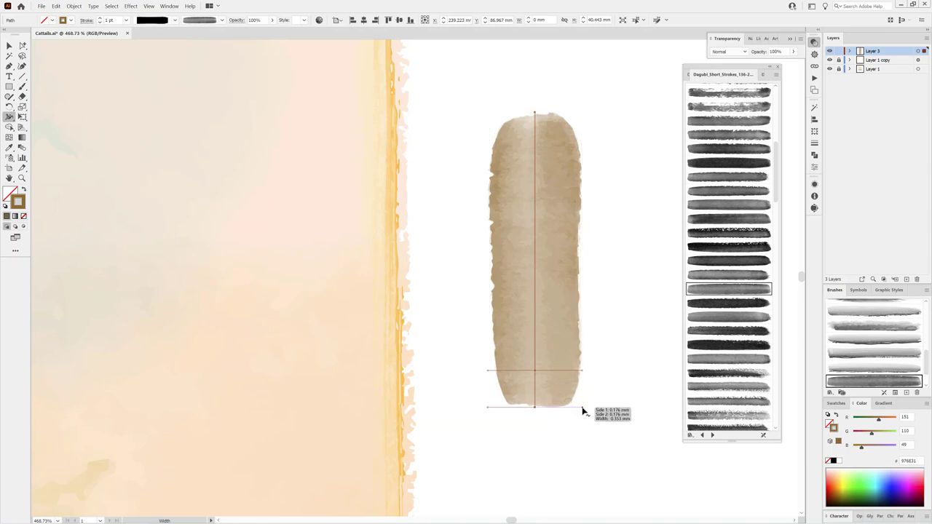
drag(582, 412, 561, 410)
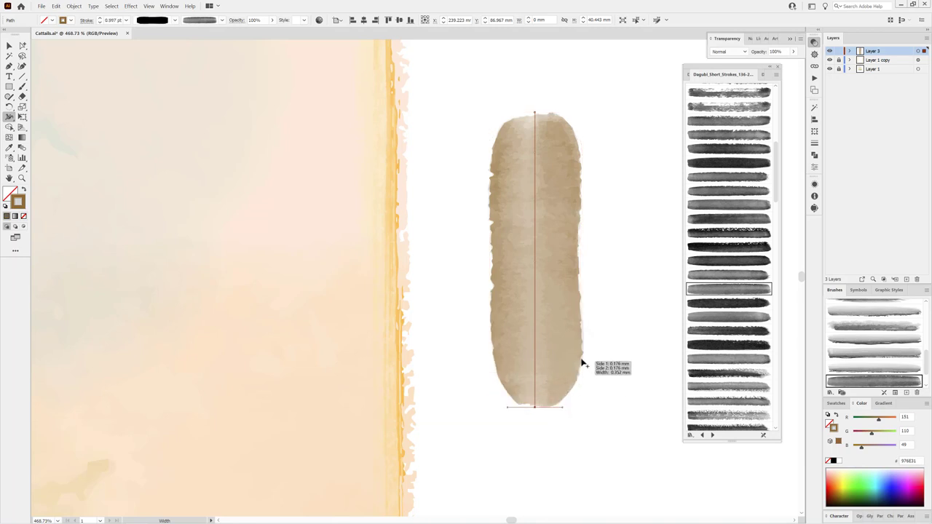
drag(583, 374, 578, 375)
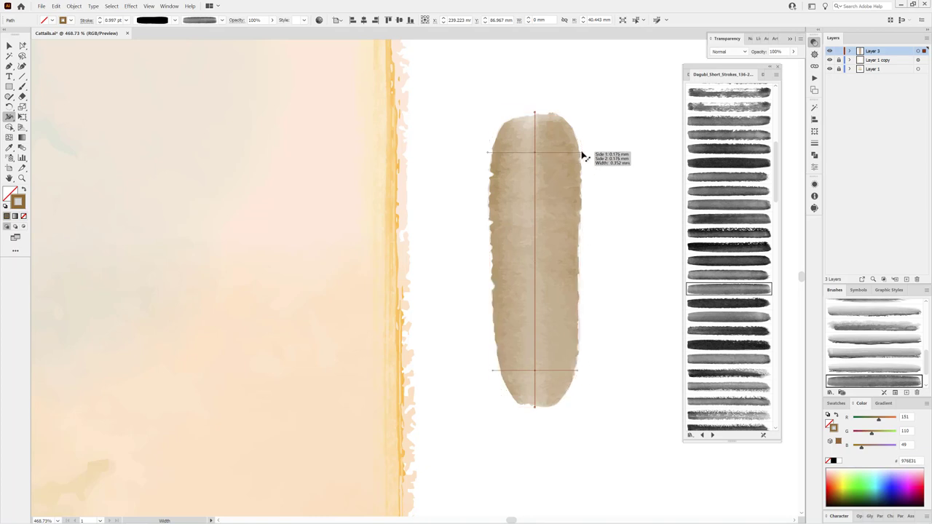
drag(580, 154, 578, 153)
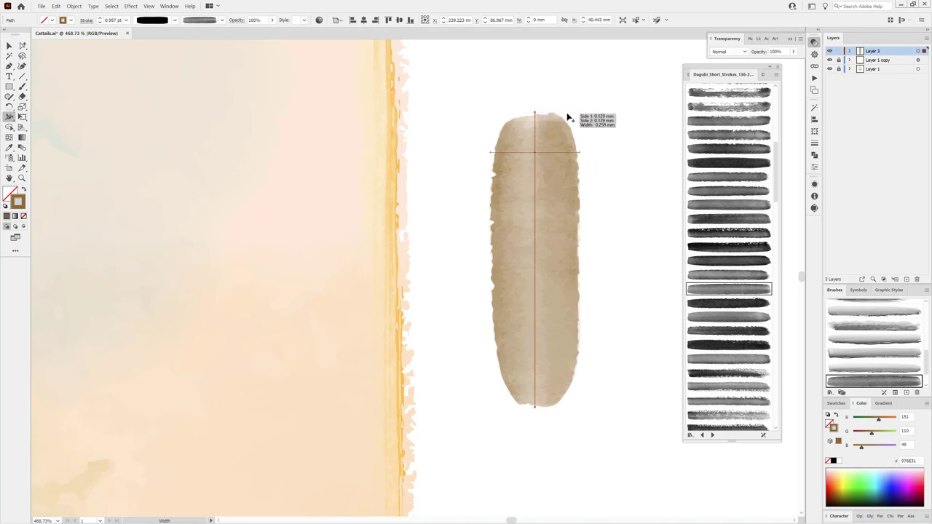
drag(568, 116, 567, 116)
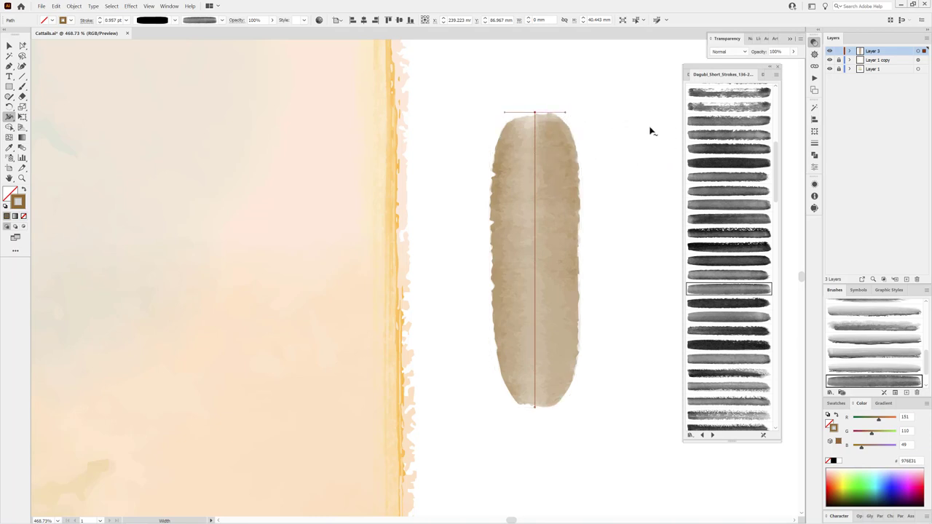
key(ctrl+shift+a)
- Move the cattail stroke up and right and set its blending mode to Darken
key(ctrl+1)
alt+scroll(618, 252, up, 2)
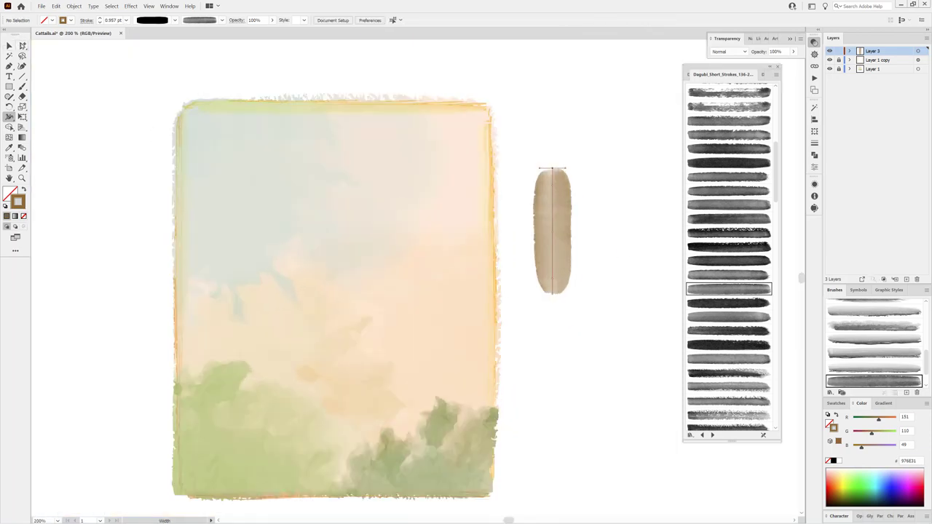
key(a)
drag(562, 267, 590, 201)
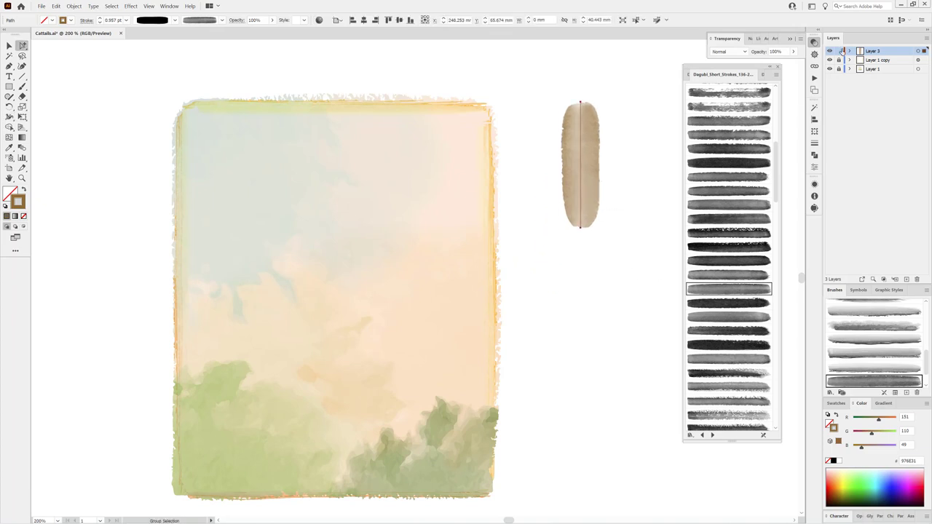
click(850, 51)
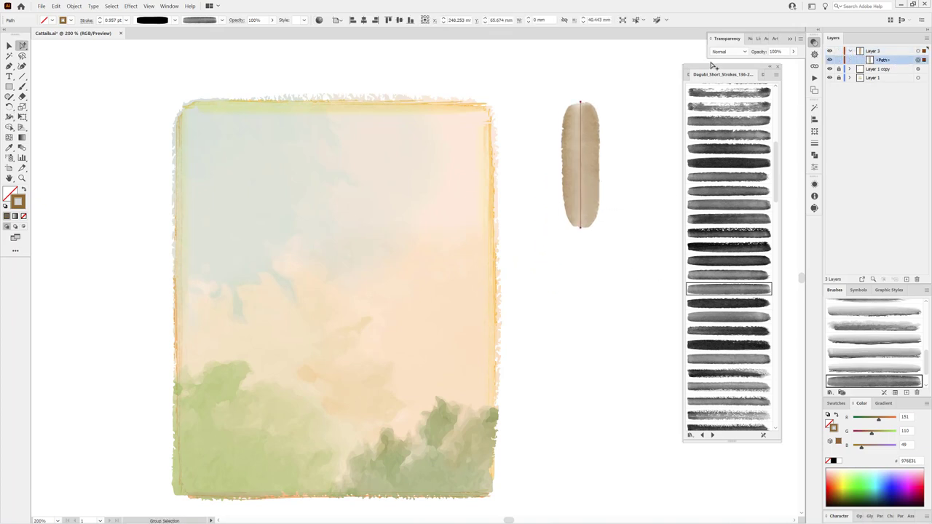
click(730, 52)
click(728, 81)
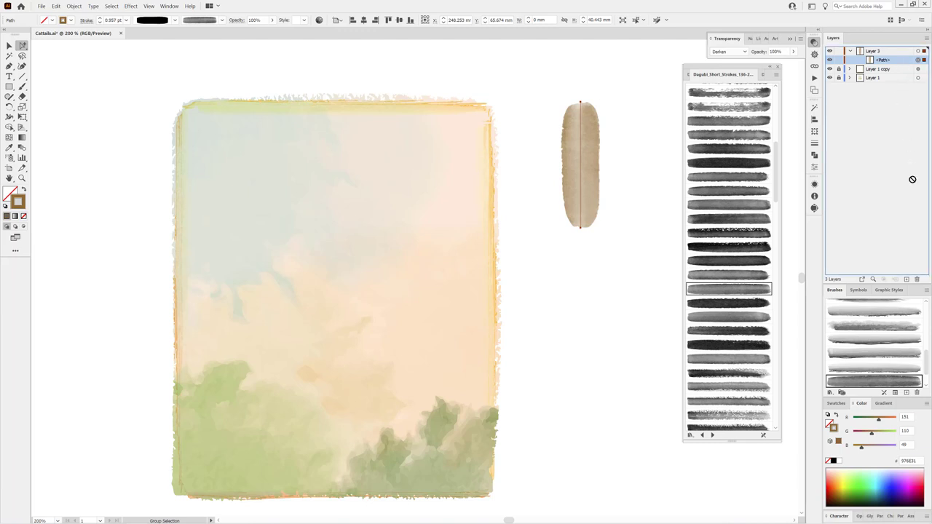
- Duplicate the stroke and give the copy Short_Strokes_180, peach colour EFB26A and Multiply blending
drag(912, 179, 907, 281)
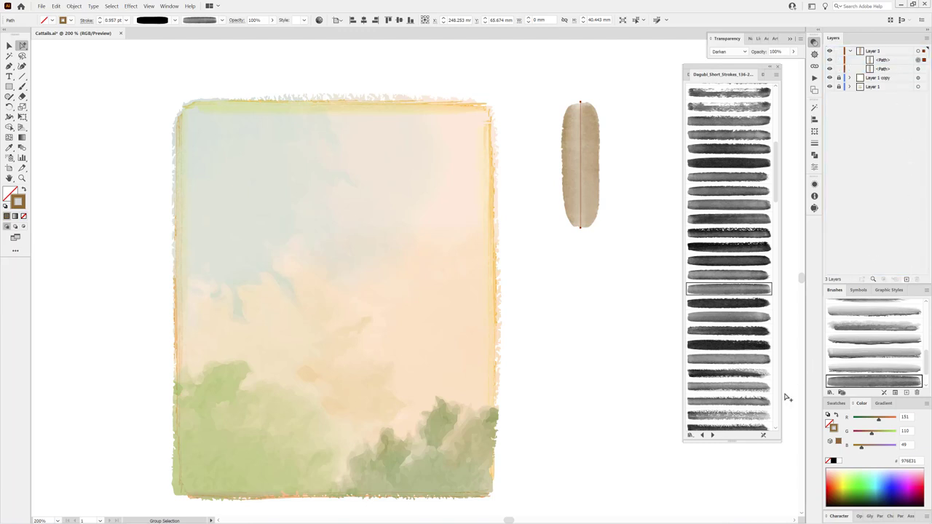
click(739, 417)
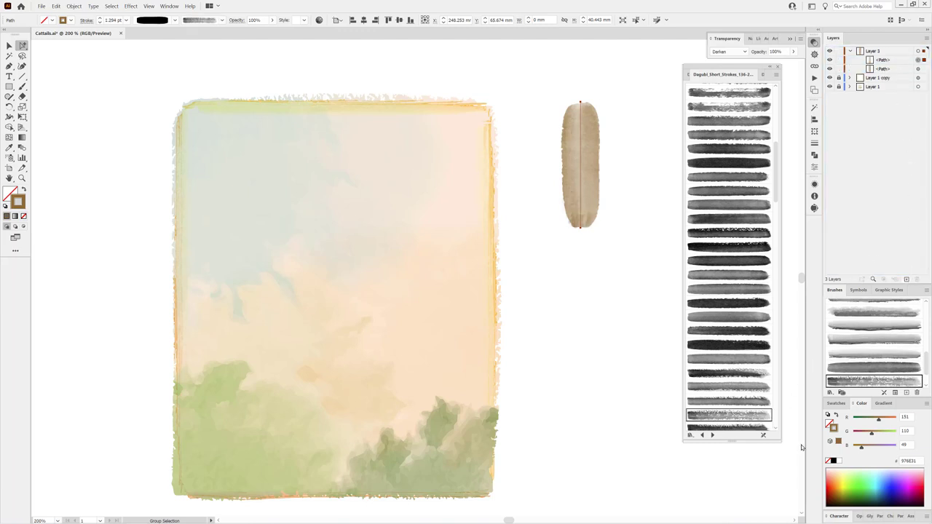
drag(879, 422, 894, 422)
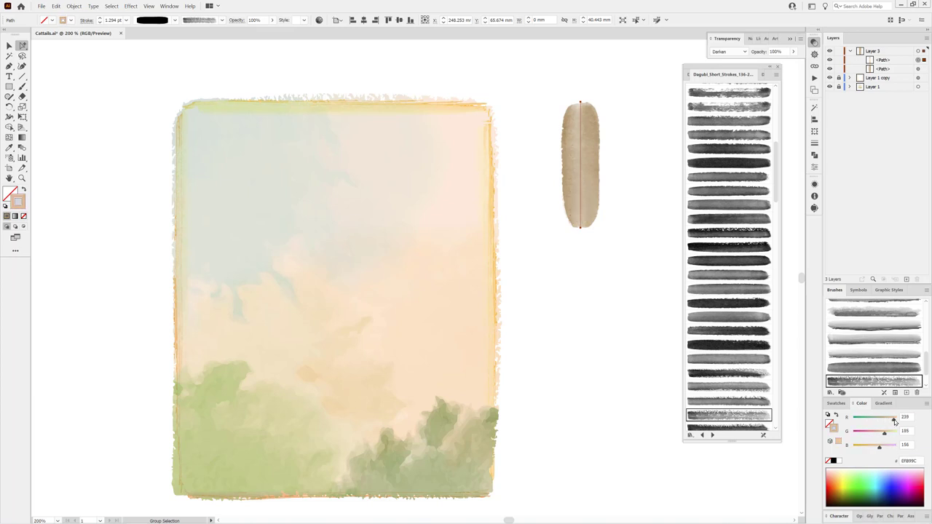
click(721, 52)
click(725, 83)
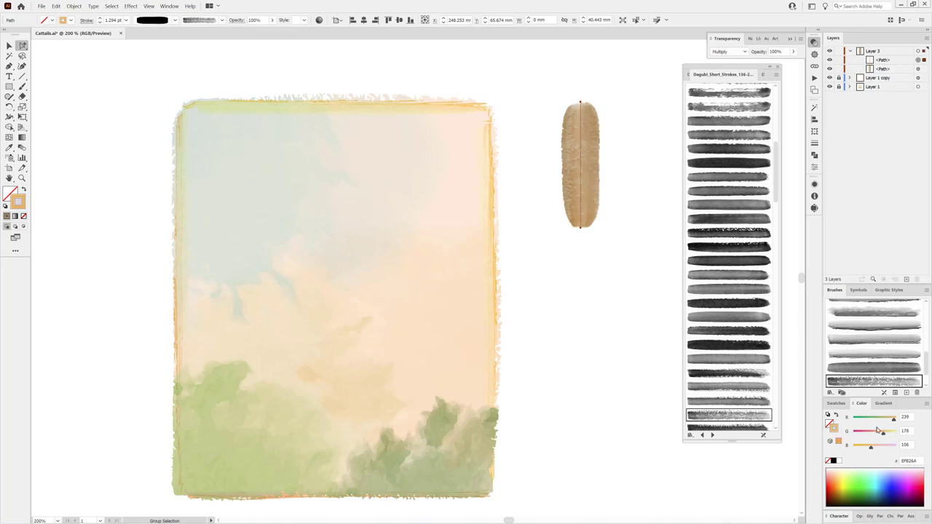
- Pan the view slightly and select the stroke's bottom anchor point
click(9, 45)
drag(520, 117, 475, 104)
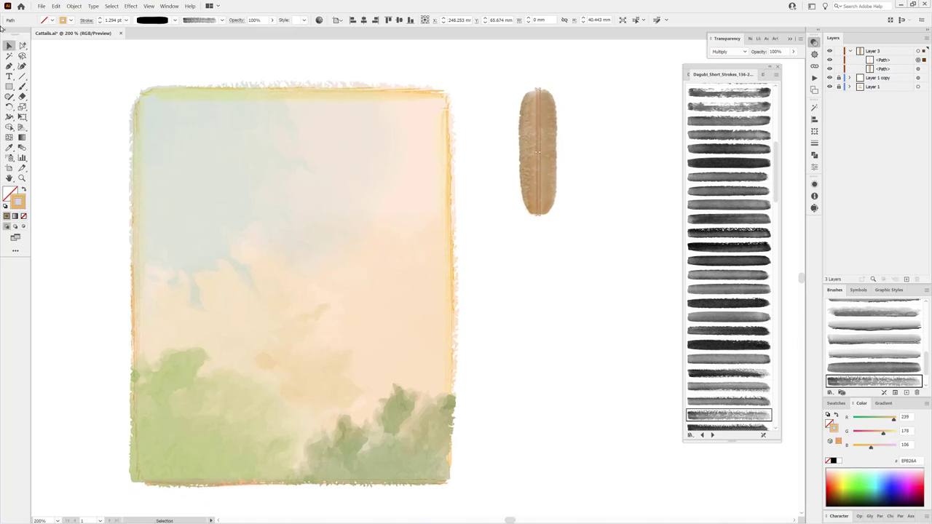
drag(22, 45, 51, 46)
drag(532, 223, 560, 209)
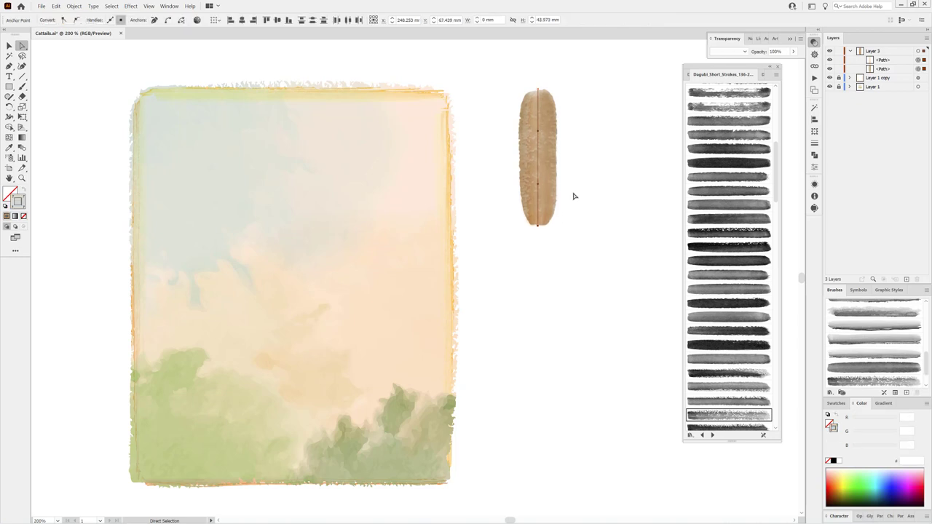
- Select the whole cattail, undoing an accidental copy dragged to its right
scroll(582, 190, down, 1)
scroll(582, 190, right, 4)
click(402, 175)
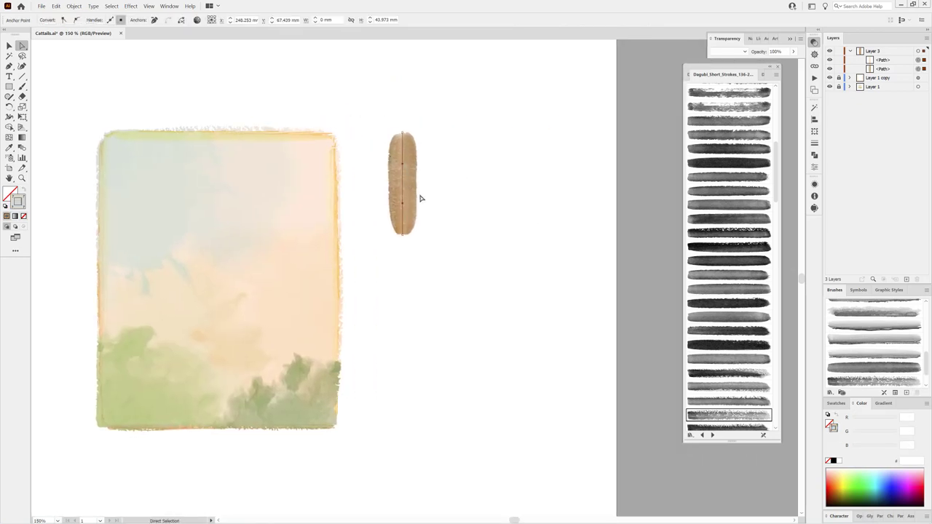
drag(419, 194, 451, 195)
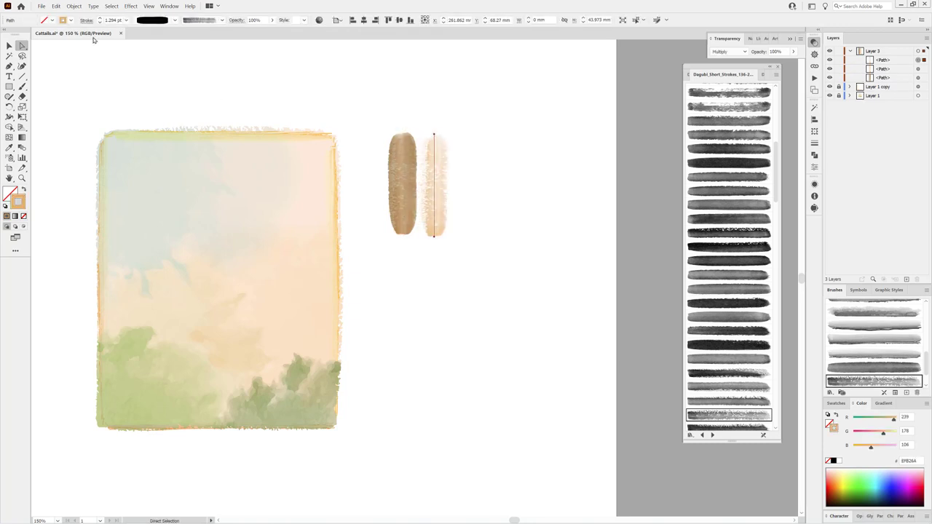
click(55, 7)
click(73, 19)
click(10, 45)
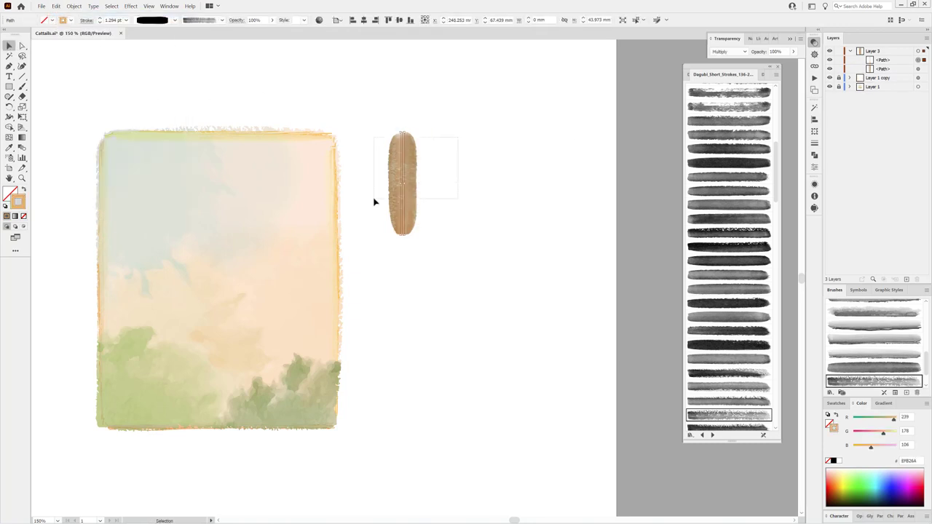
click(408, 204)
- Collect both cattail paths into a new Layer 4 and duplicate that layer
click(882, 60)
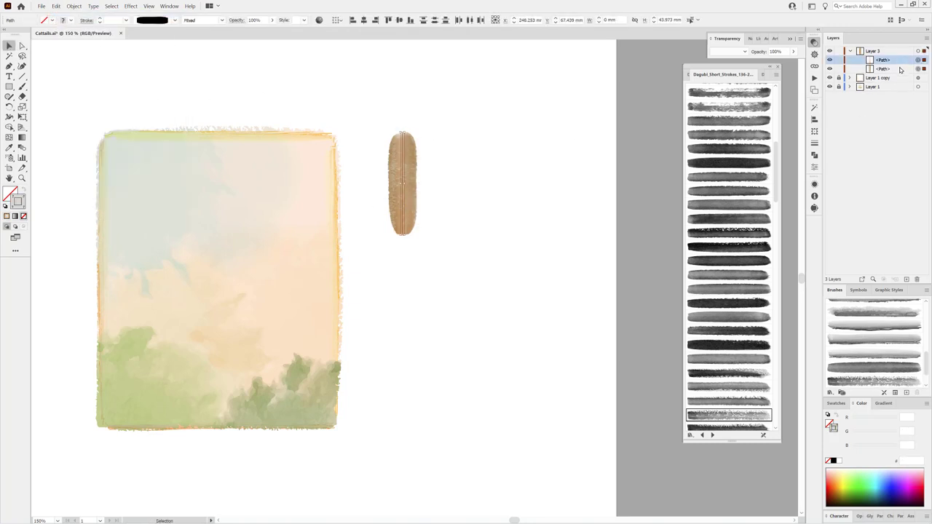
shift+click(882, 69)
click(926, 38)
click(878, 133)
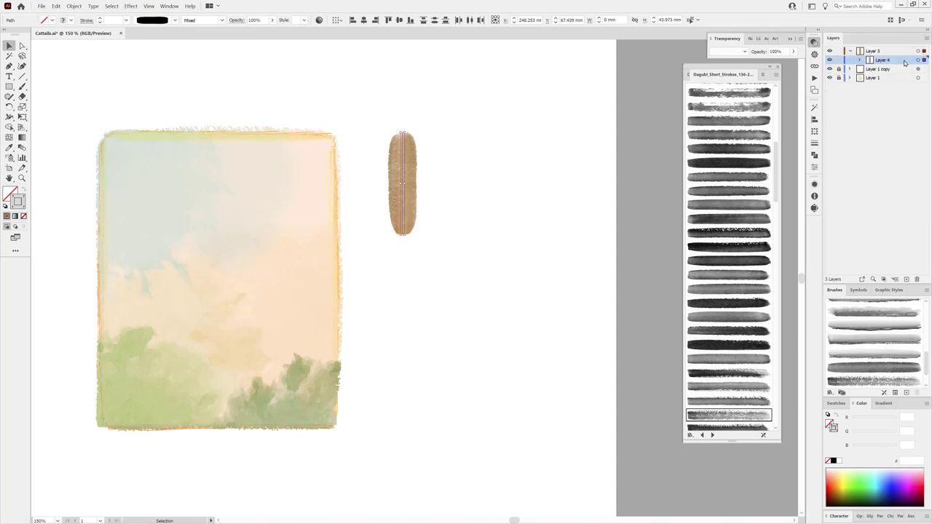
click(907, 279)
- Duplicate the cattail layer again and spread the copies out to the right
click(907, 279)
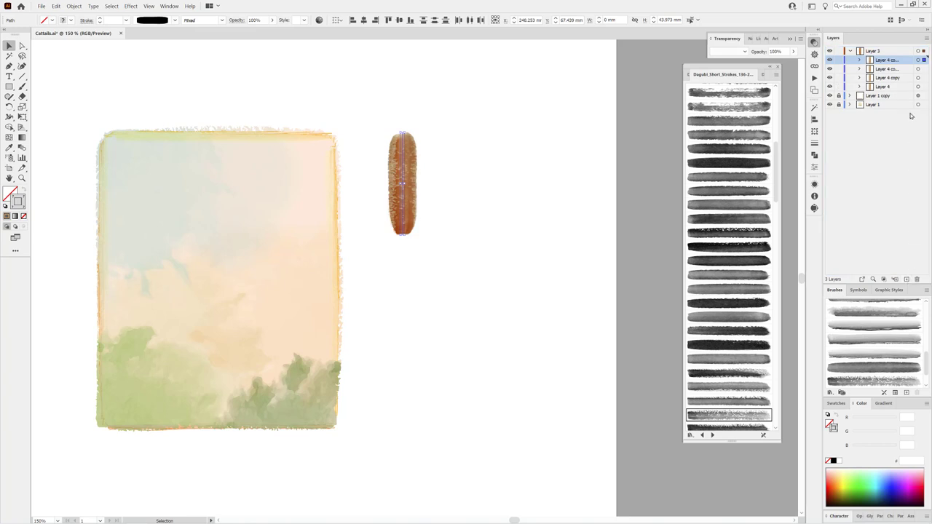
shift+click(917, 68)
shift+click(917, 78)
mouse_move(405, 181)
mouse_down()
mouse_move(491, 182)
mouse_move(546, 208)
mouse_up()
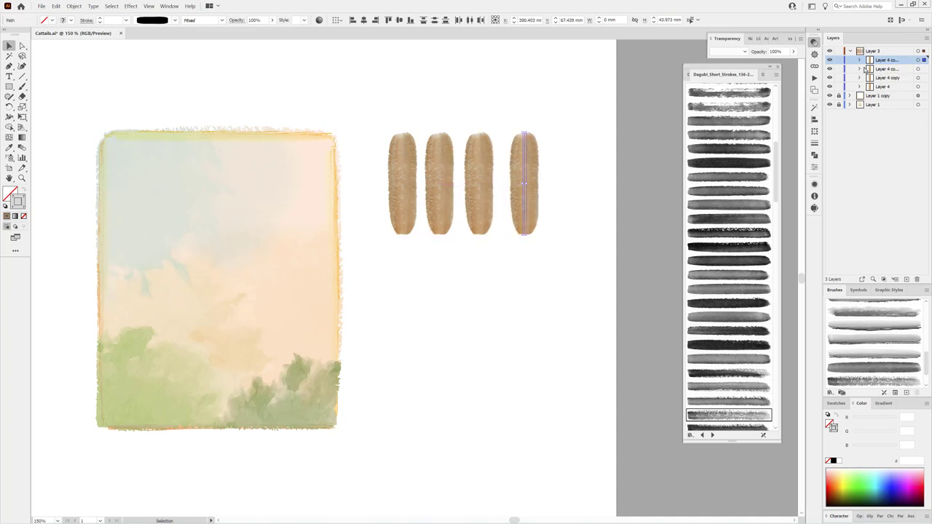
- Give both strokes of the fourth cattail different short-stroke watercolour brushes
click(859, 62)
click(917, 78)
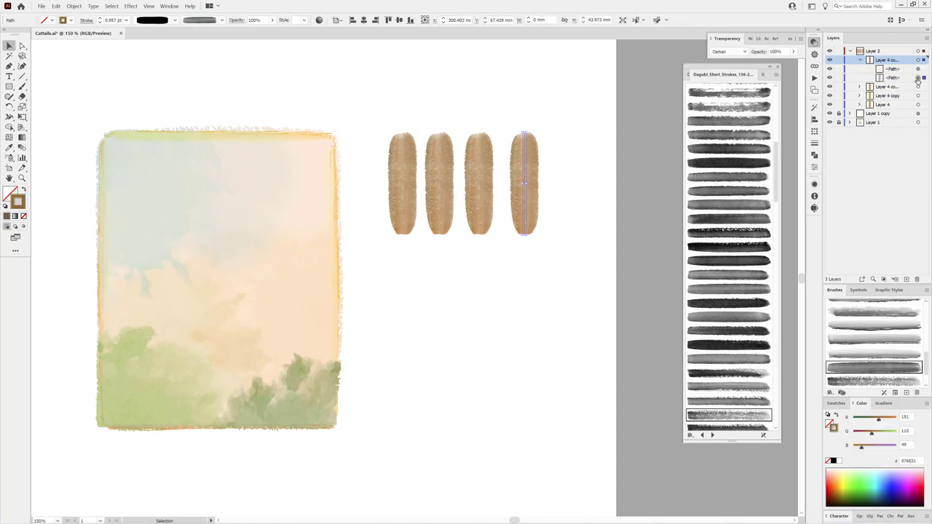
click(721, 275)
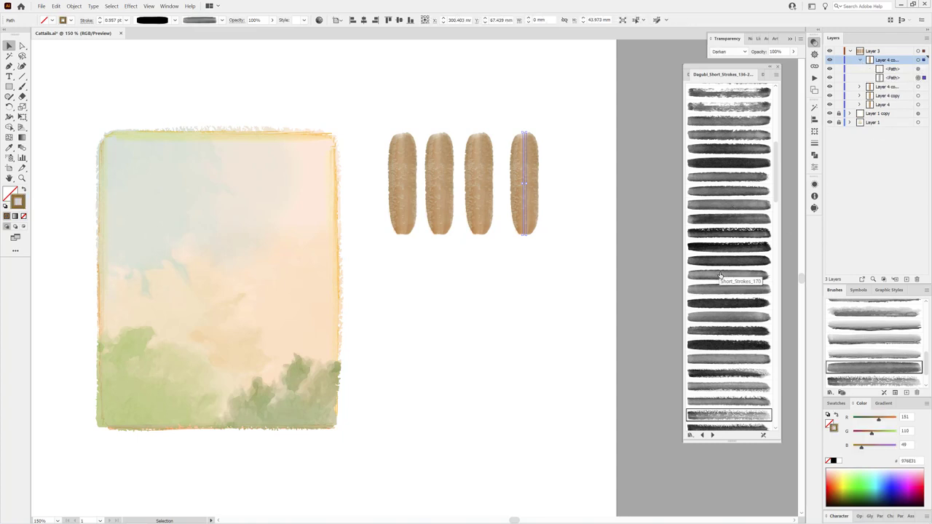
click(918, 69)
scroll(729, 341, down, 5)
scroll(728, 340, down, 3)
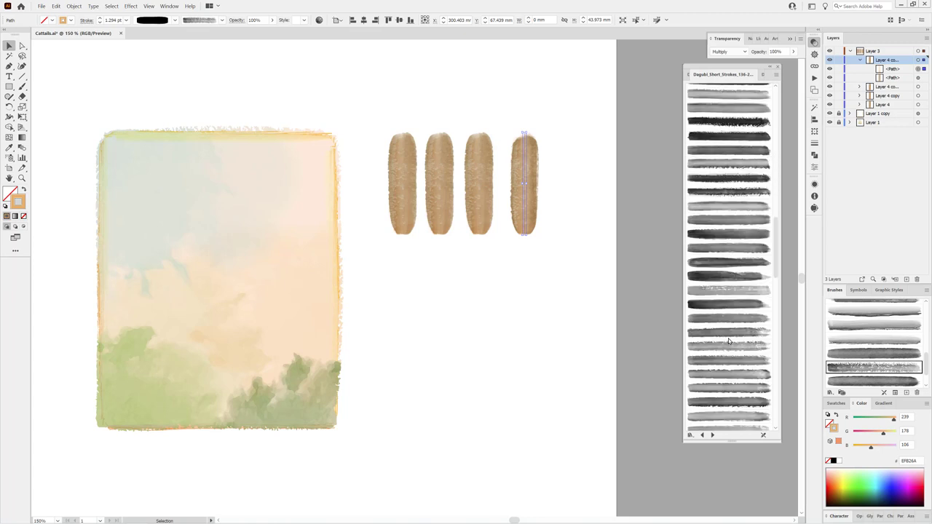
click(730, 348)
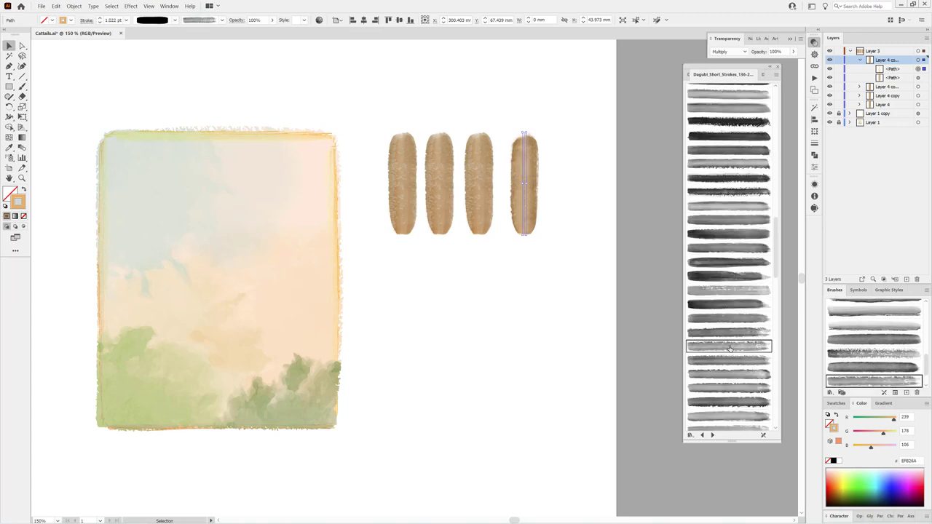
- Give both strokes of the third cattail different short-stroke brushes
click(860, 87)
click(918, 104)
click(734, 150)
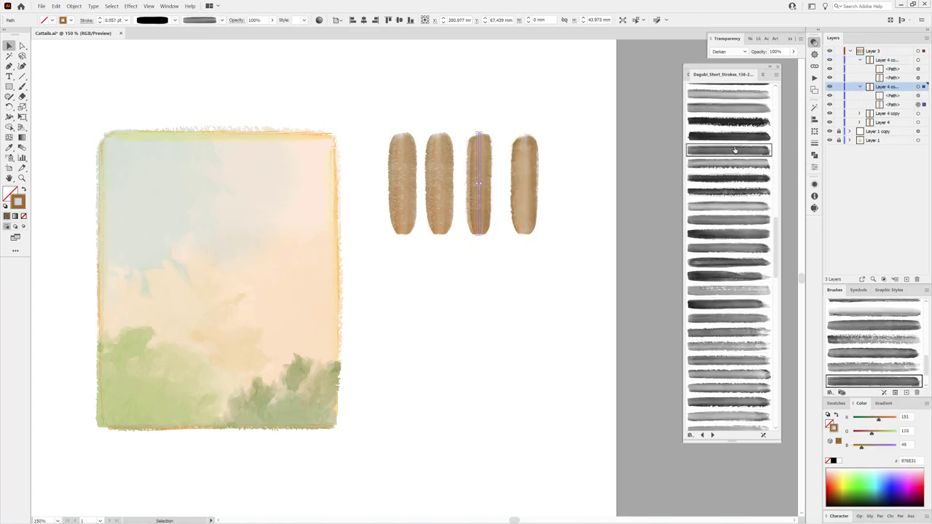
click(918, 95)
scroll(743, 396, down, 2)
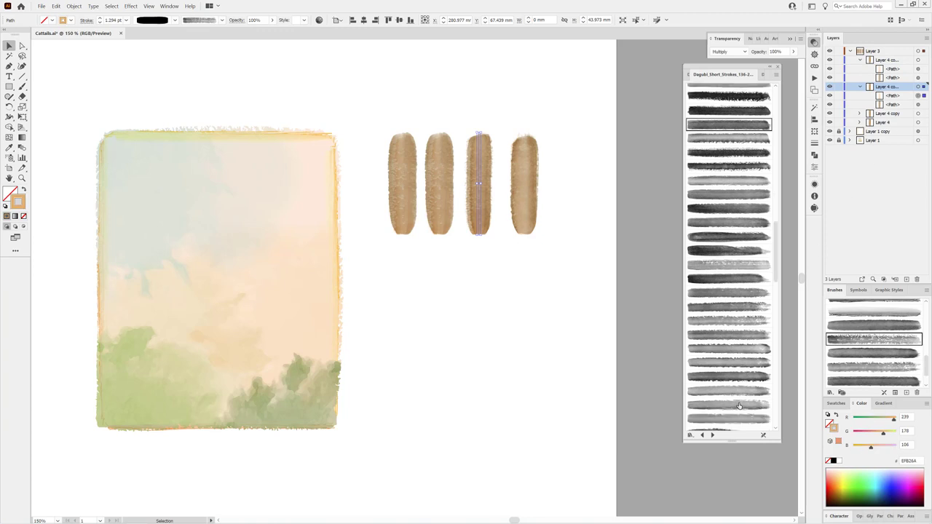
click(739, 406)
- Restyle both strokes of the second cattail with different short-stroke brushes
click(860, 114)
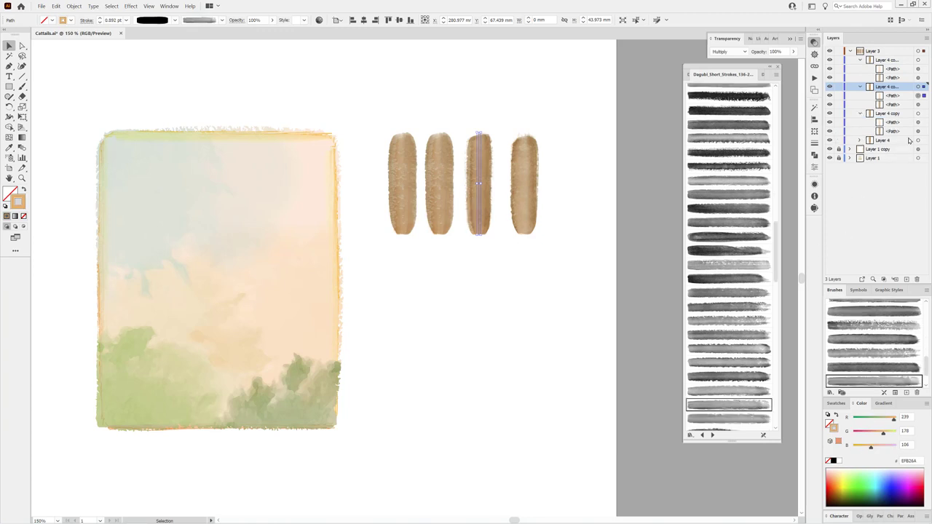
click(918, 132)
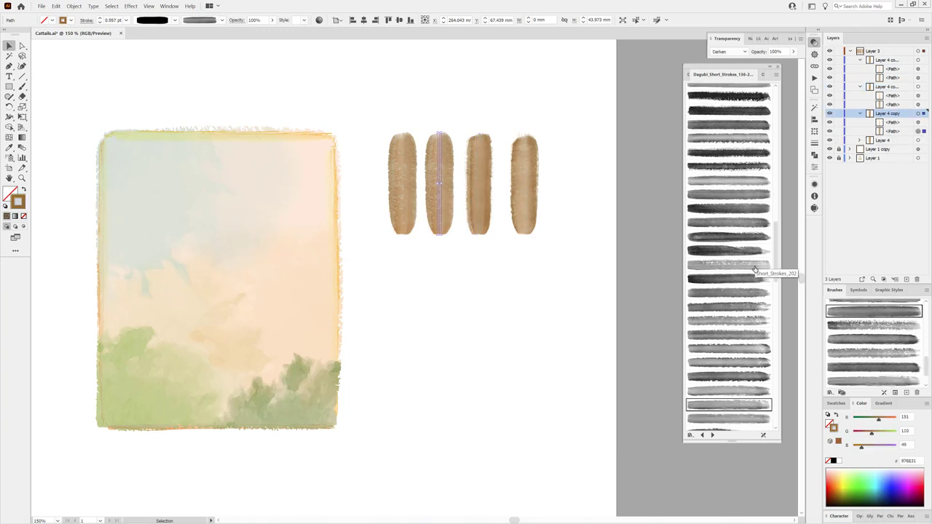
click(743, 209)
click(917, 122)
scroll(725, 334, down, 2)
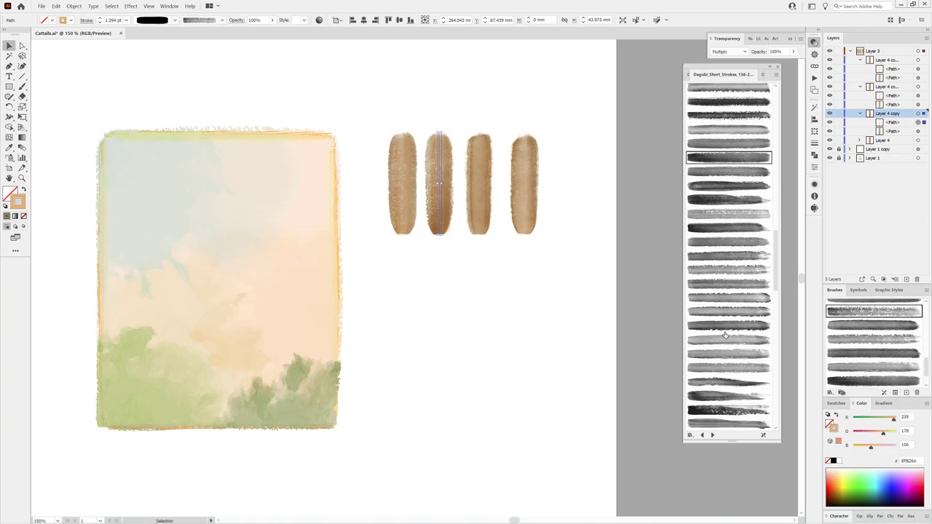
scroll(736, 284, up, 3)
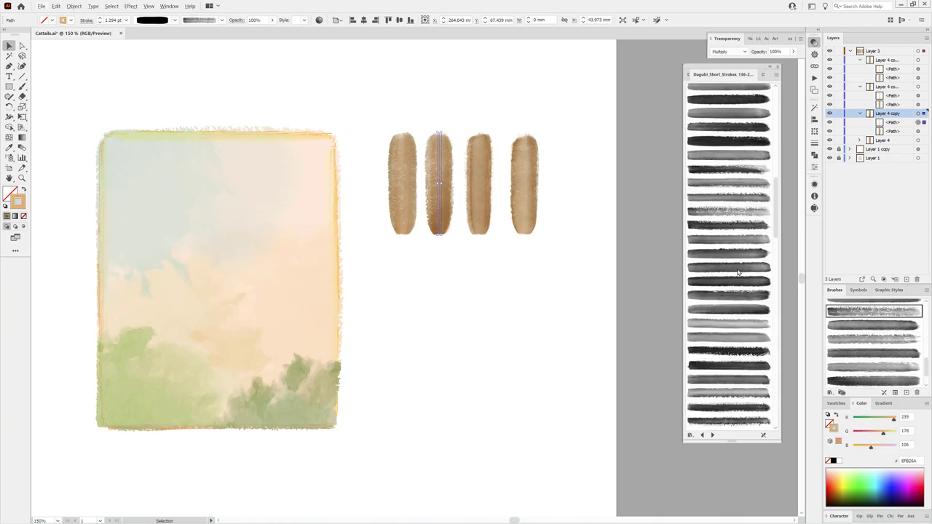
click(726, 212)
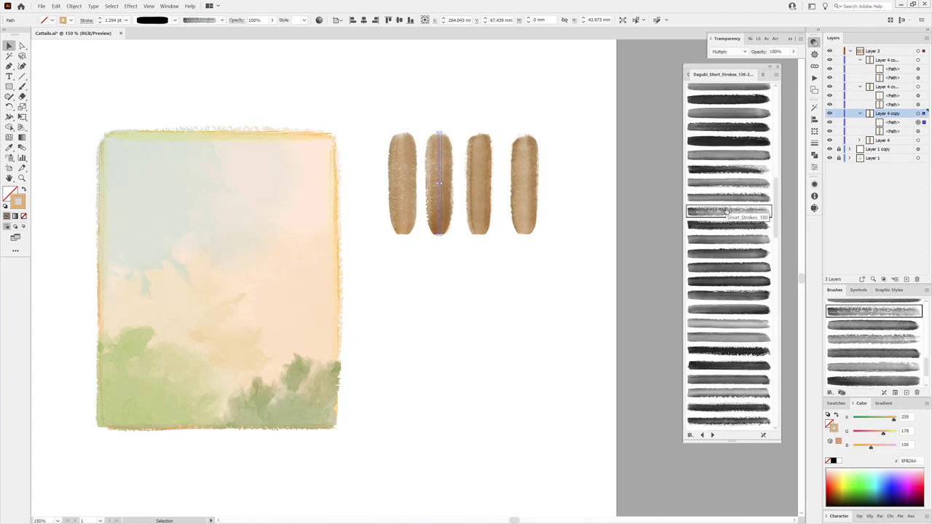
- Apply Short_Strokes_037, then a streakier brush from the next Dagubi short-stroke set, to the selected cattail
click(702, 434)
scroll(722, 375, down, 3)
scroll(731, 371, down, 3)
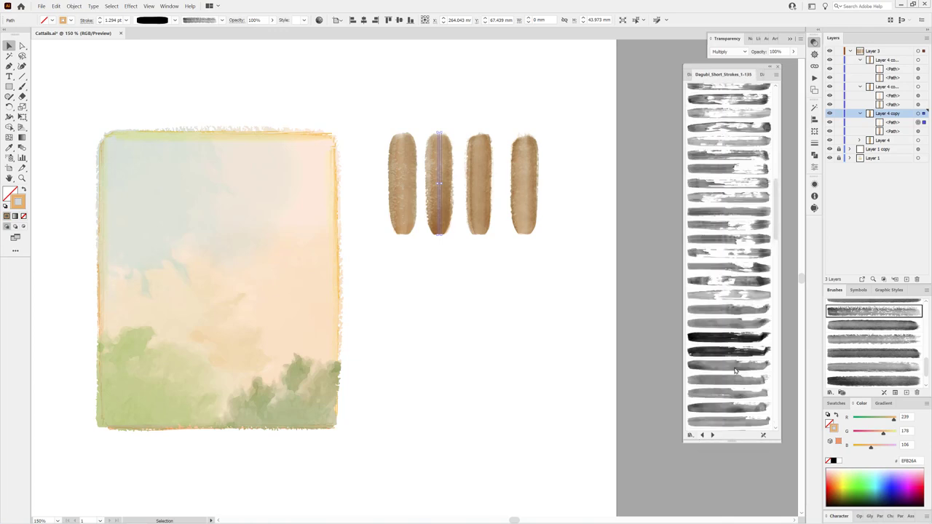
scroll(733, 372, up, 3)
click(745, 278)
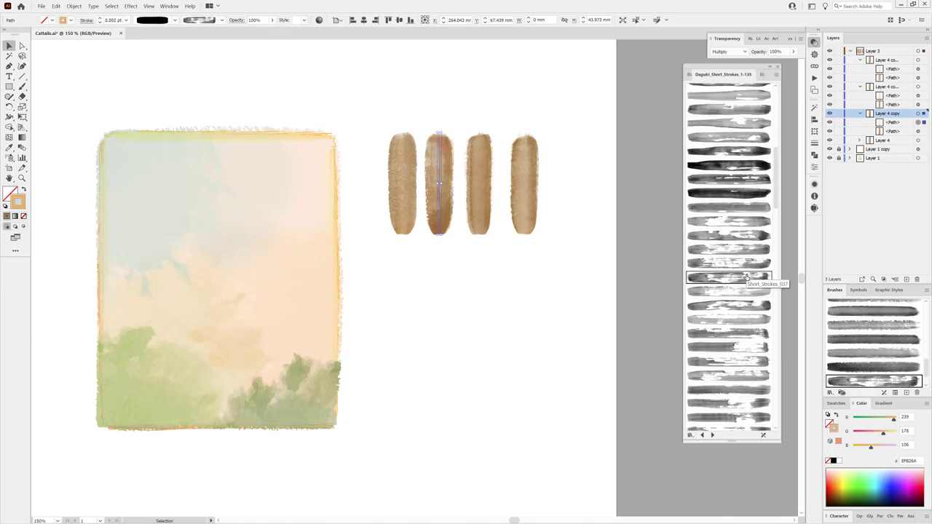
click(712, 435)
click(732, 115)
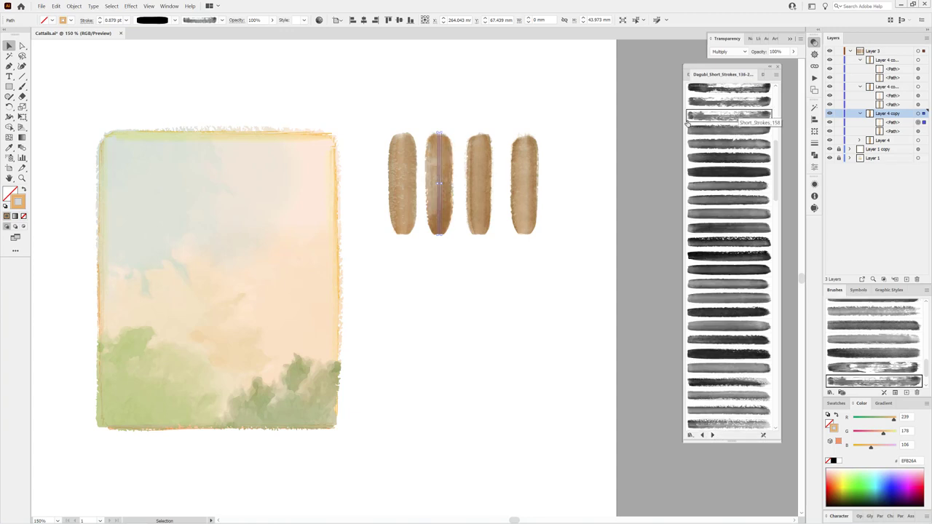
click(633, 142)
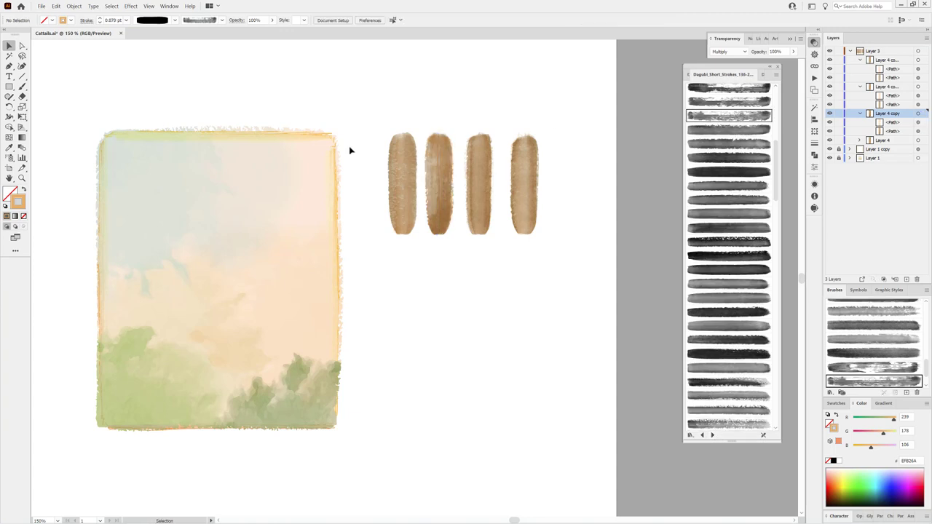
- Nudge the fourth cattail's bottom anchor up one step so that head is slightly shorter
click(23, 46)
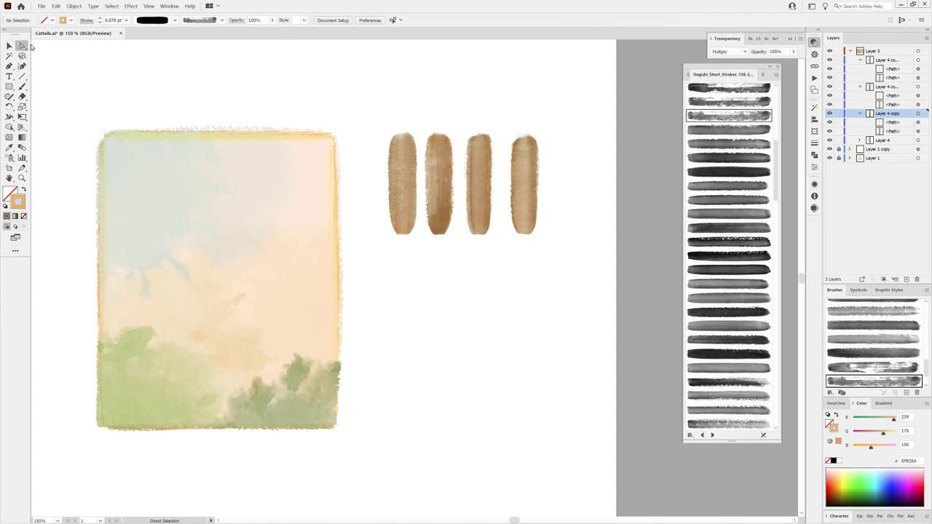
click(487, 236)
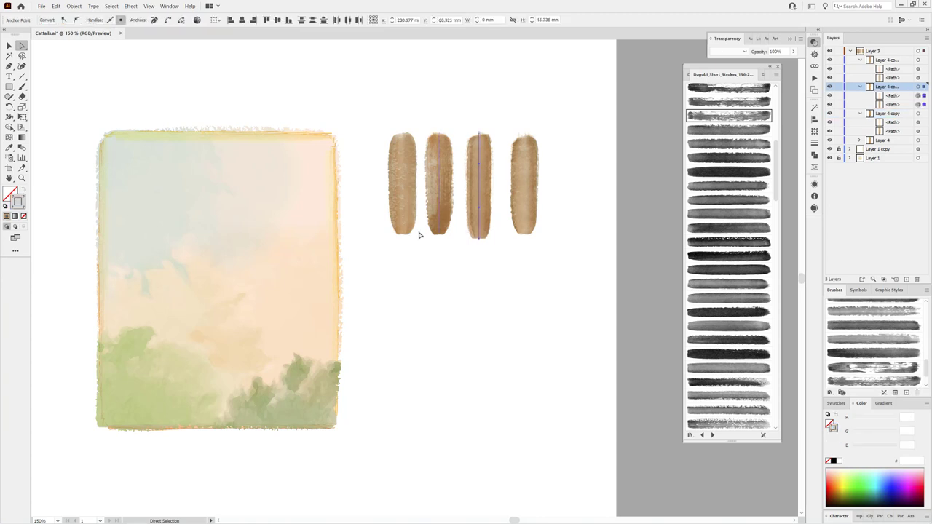
click(453, 232)
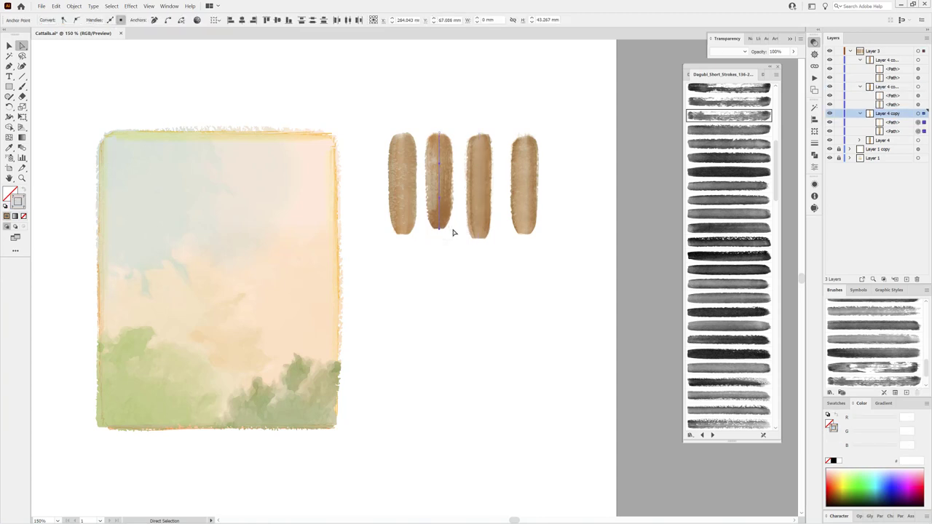
drag(510, 246, 558, 213)
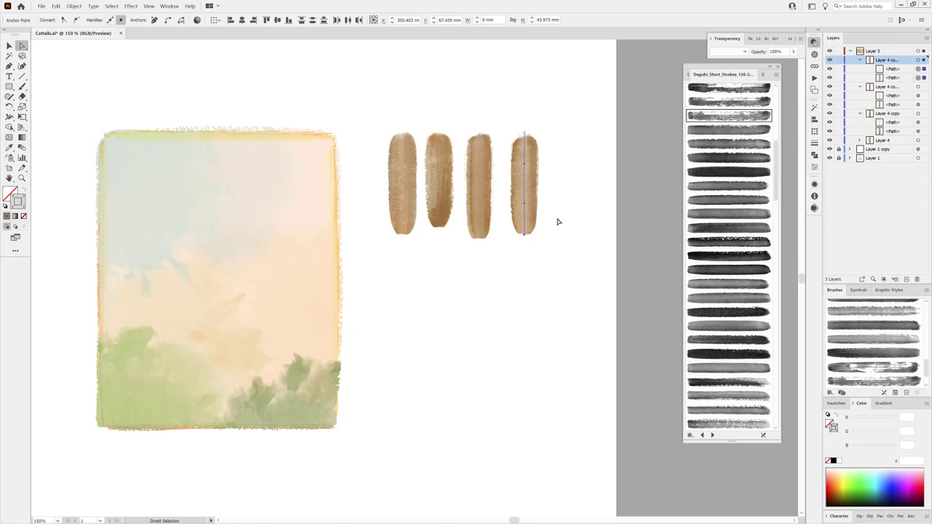
key(Up)
key(Up)
key(Up)
click(581, 213)
drag(776, 171, 781, 338)
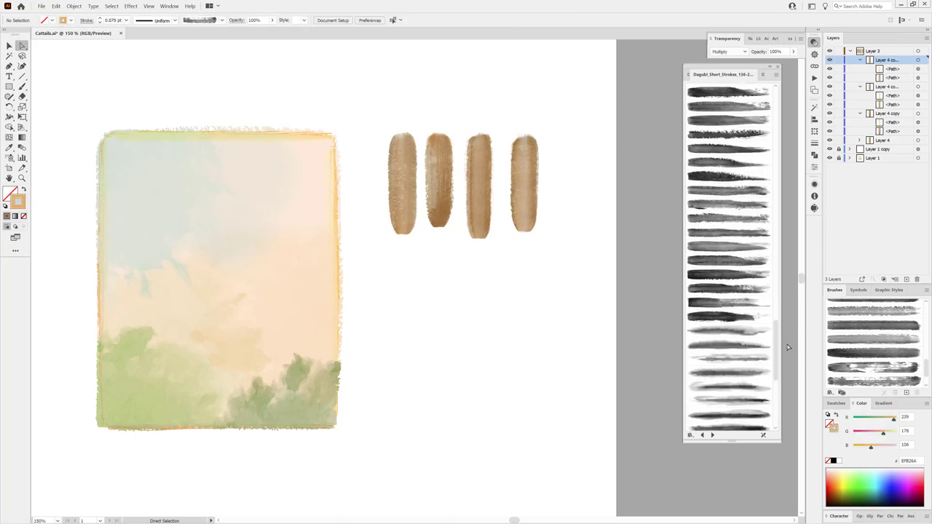
scroll(728, 273, up, 3)
- Load a tapered brush and set Darken blending, a deeper brown and a 0.25 pt stroke
click(745, 203)
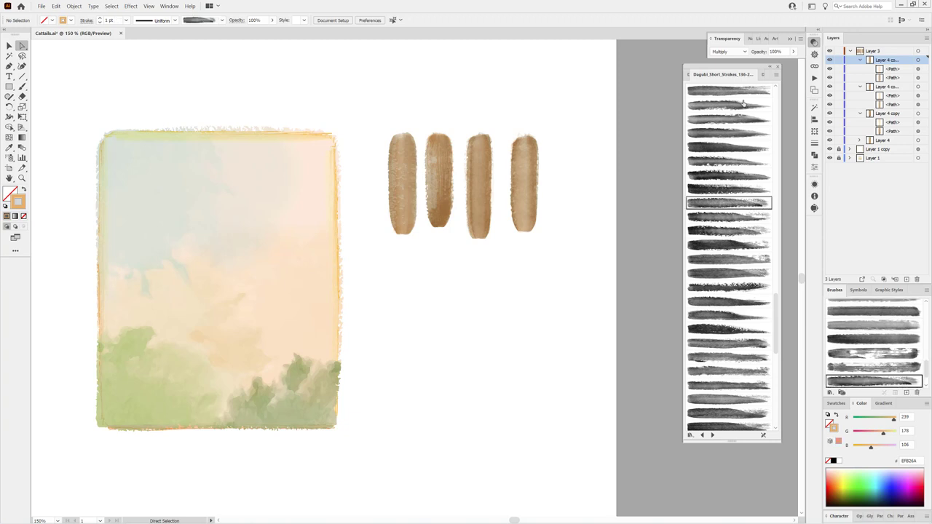
click(727, 50)
click(729, 73)
mouse_move(871, 449)
mouse_down()
mouse_move(863, 447)
mouse_move(882, 420)
mouse_up()
drag(872, 432, 870, 451)
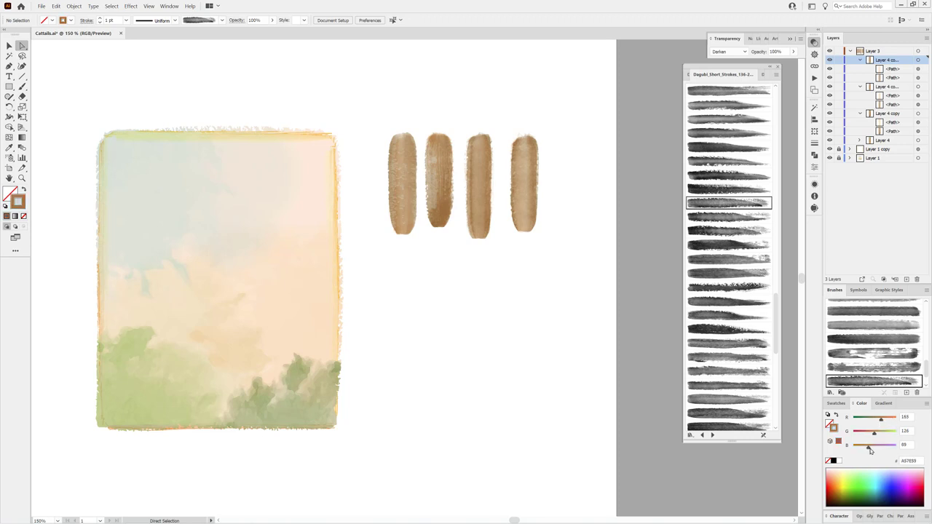
click(127, 20)
click(134, 32)
- Paint a thin stem above the fourth cattail and set its weight to 0.1 pt
click(23, 87)
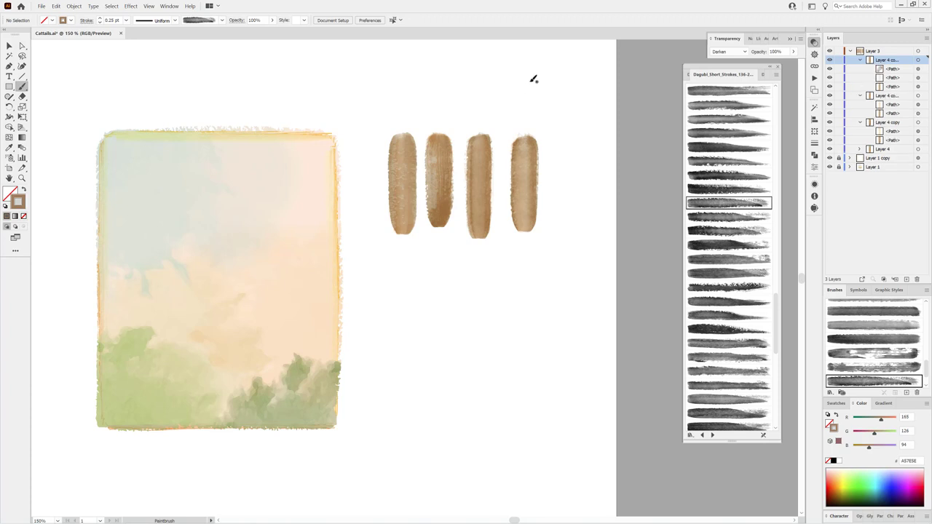
drag(527, 144, 527, 82)
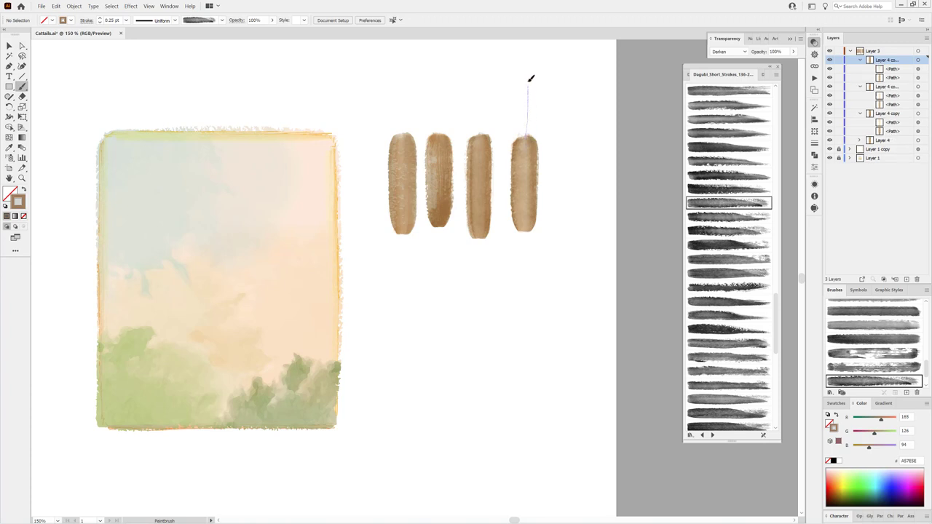
drag(528, 125, 526, 137)
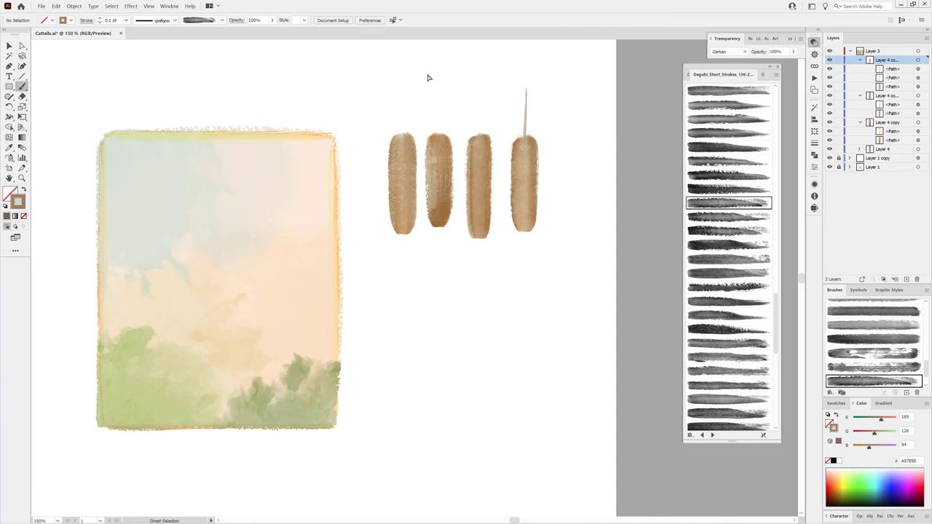
key(ctrl)
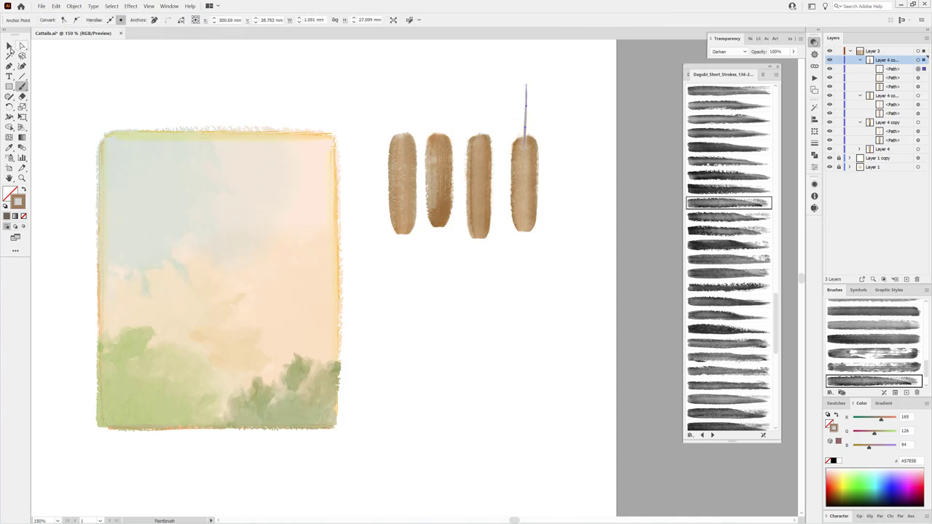
text(v)
text(0.1)
key(Return)
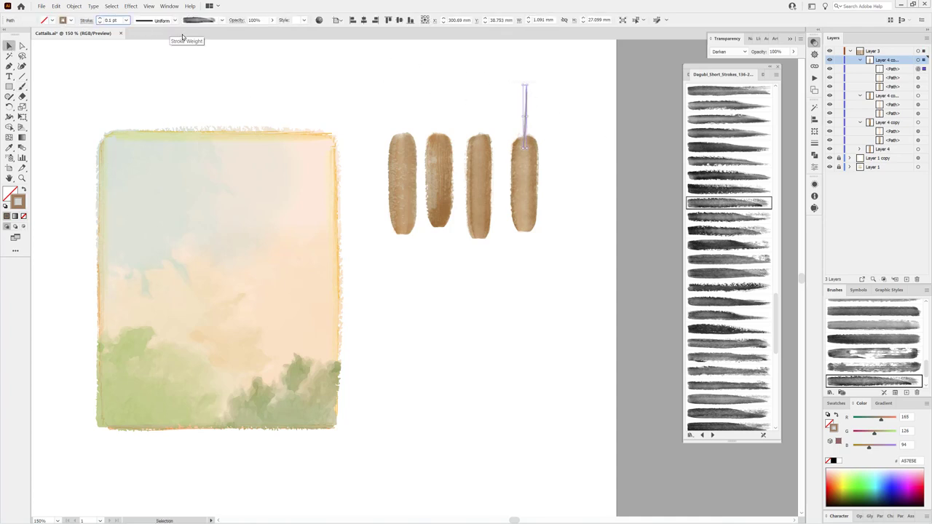
click(615, 105)
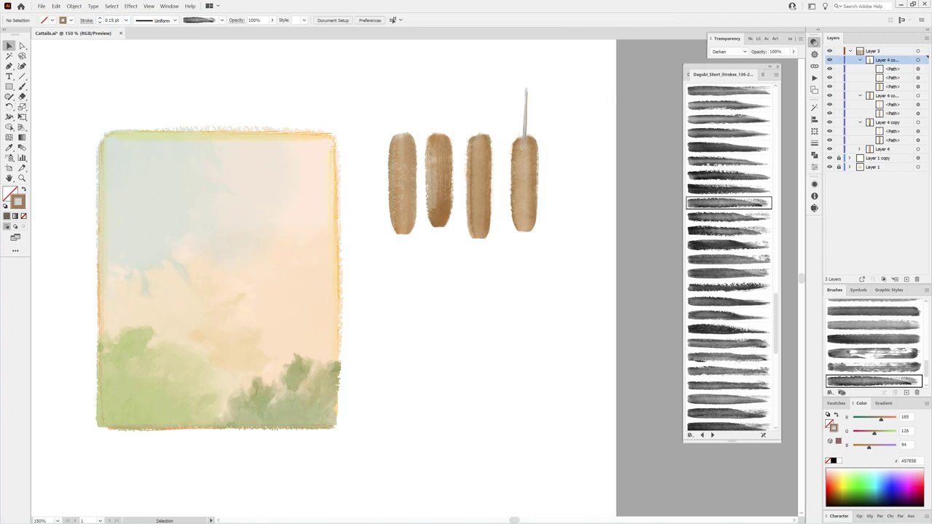
- Paint stems above the third, second and first cattails using different tapered brushes
key(b)
click(727, 161)
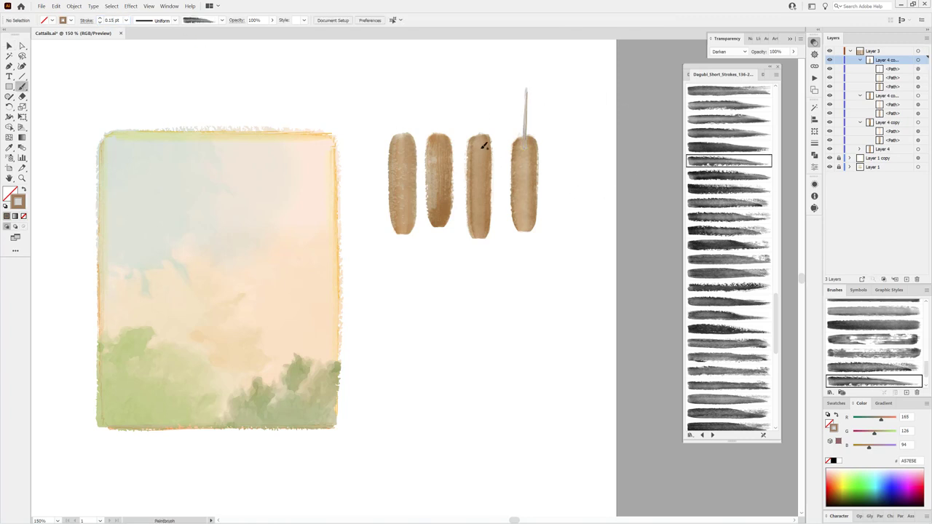
drag(482, 109, 480, 73)
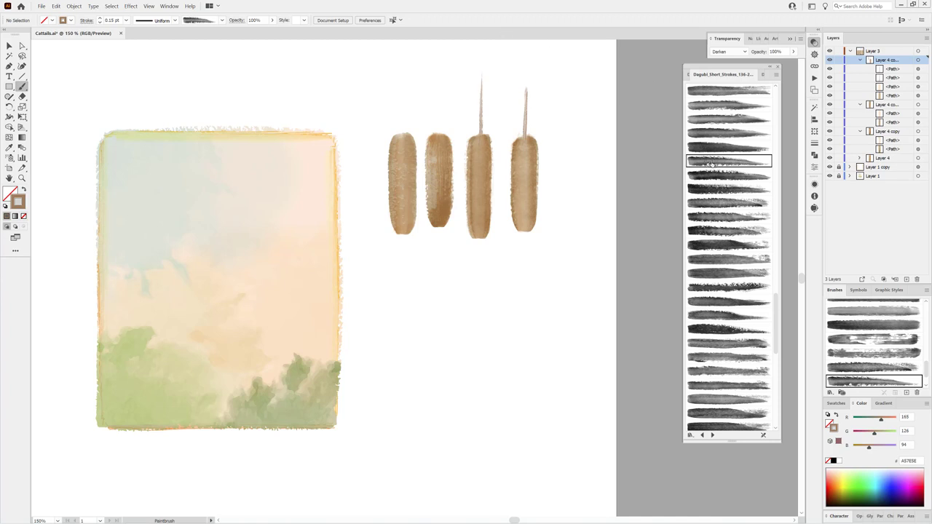
click(720, 106)
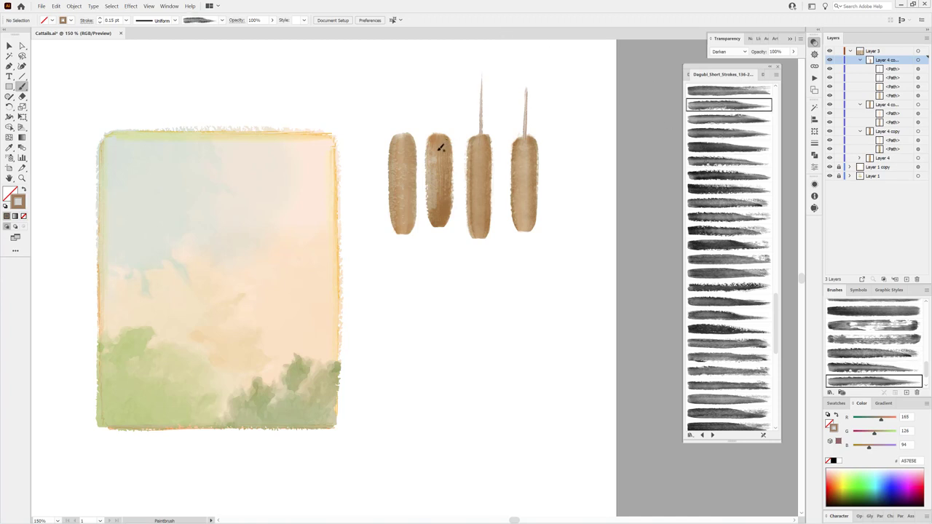
drag(442, 130, 440, 76)
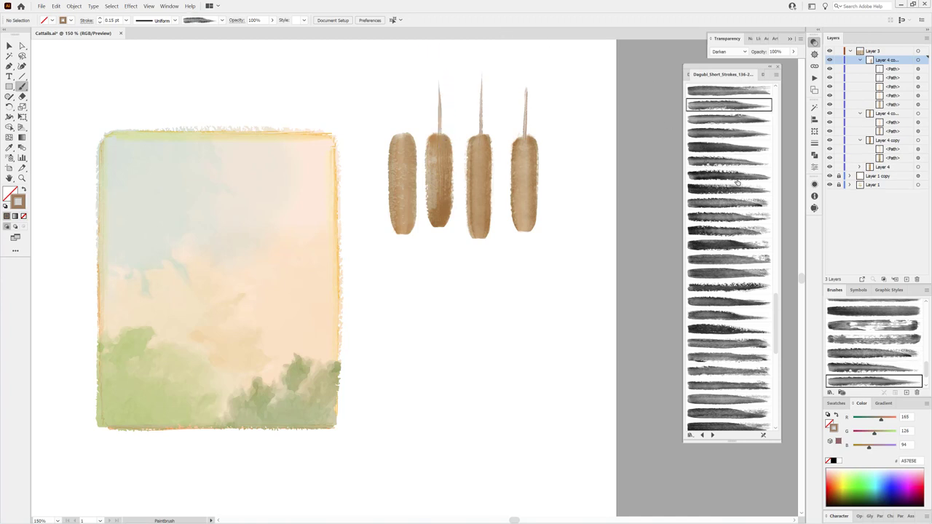
scroll(738, 182, up, 2)
click(736, 128)
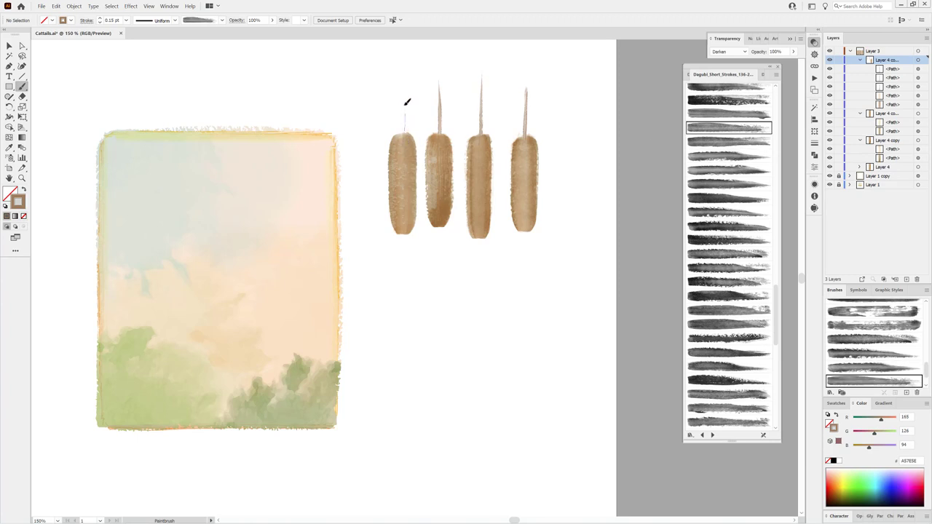
drag(407, 102, 404, 79)
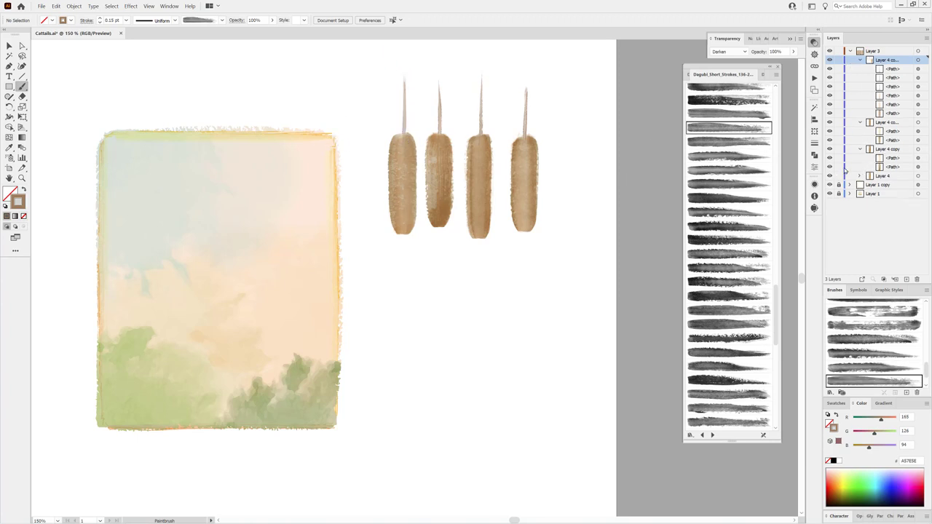
- Move the second cattail's stem into the Layer 4 copy sublayer
click(828, 149)
click(828, 149)
key(v)
click(437, 101)
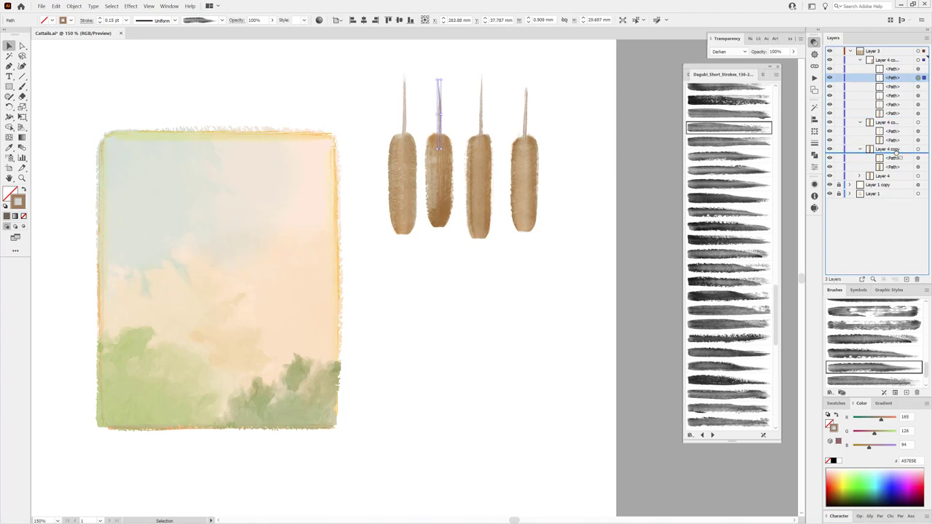
drag(907, 79, 888, 149)
click(860, 140)
click(830, 141)
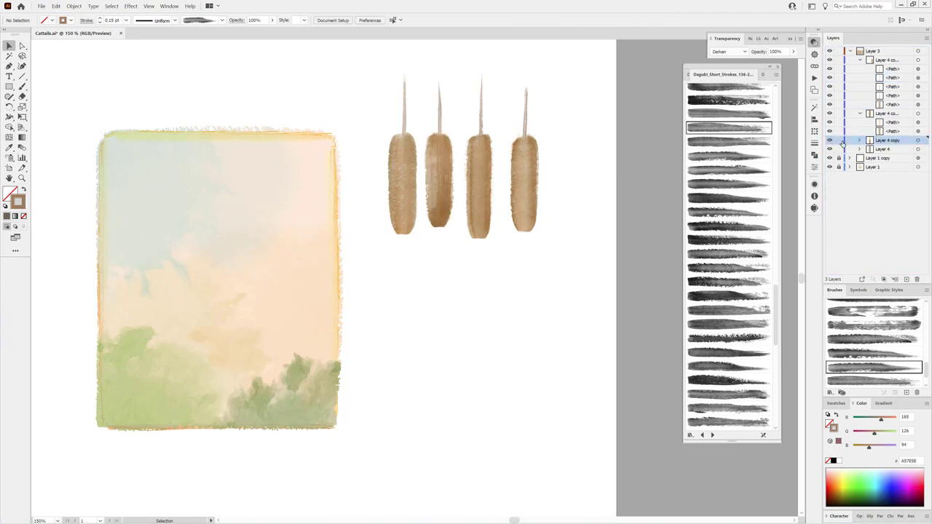
- Move the first cattail's stem into Layer 4 and lock that layer
click(829, 148)
click(829, 149)
click(404, 113)
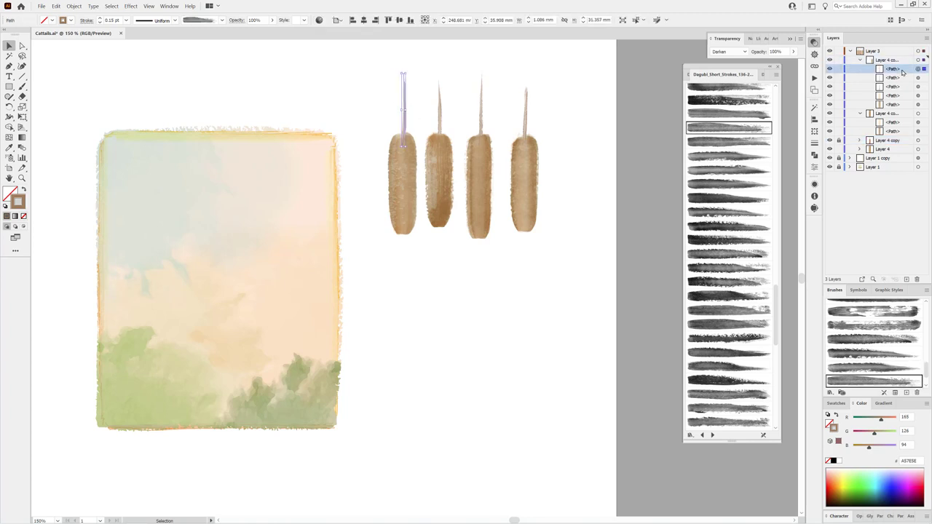
drag(897, 148, 897, 149)
click(839, 140)
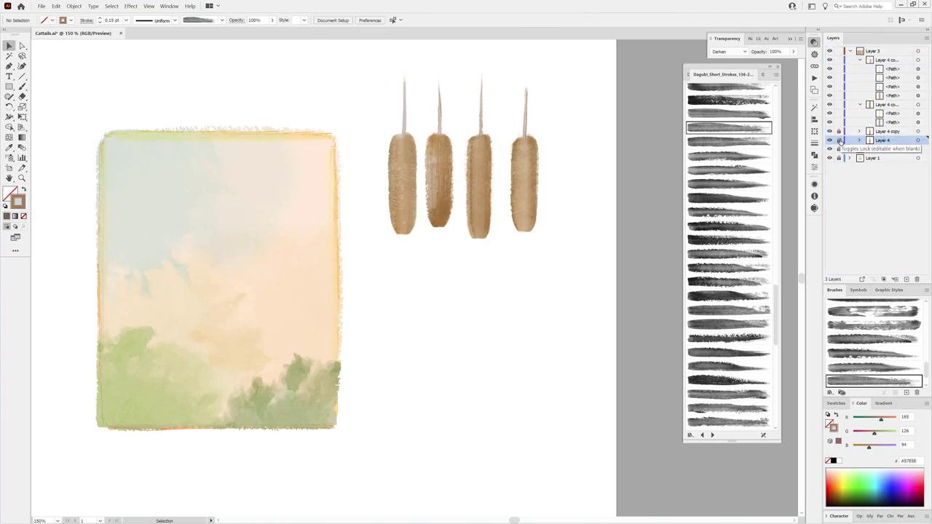
- Move the third stem into its cattail's group, unlock the layers and collapse the groups
click(480, 101)
drag(917, 68, 918, 104)
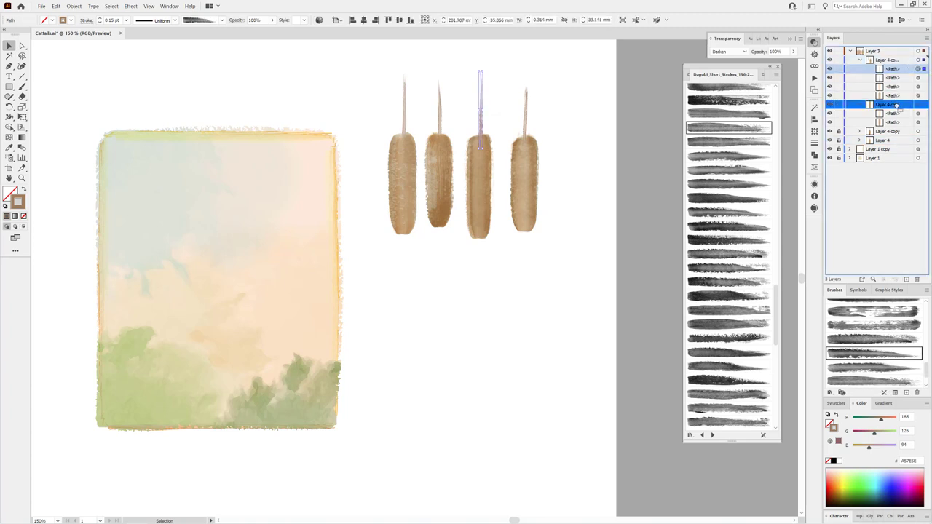
key(ctrl+shift+a)
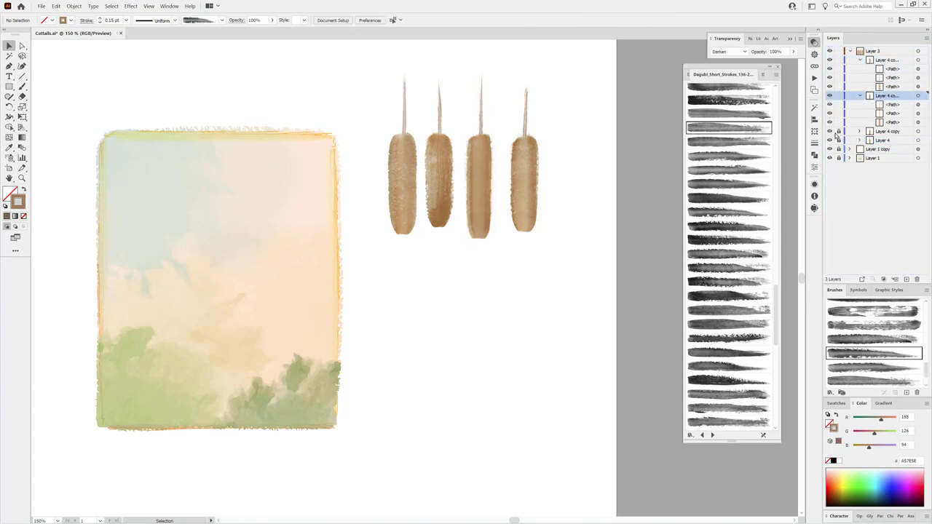
drag(838, 132, 838, 140)
click(860, 59)
click(860, 69)
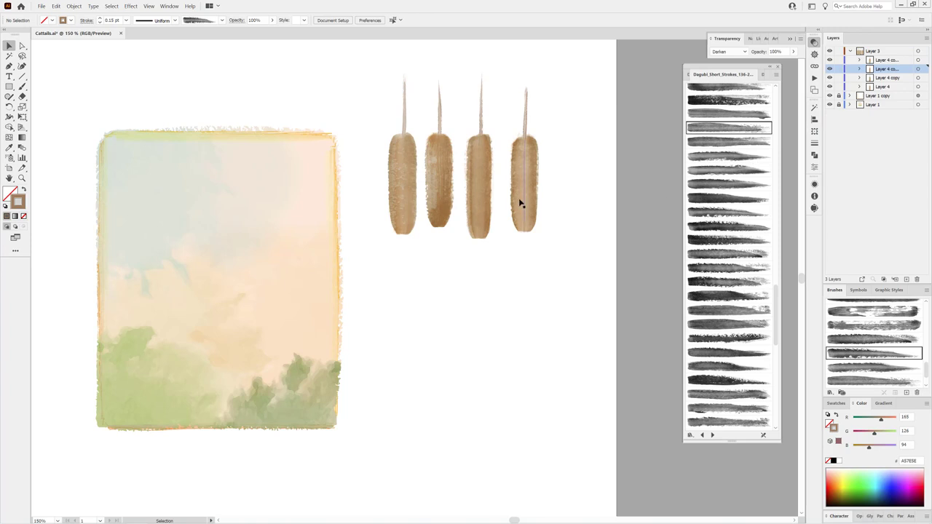
- Zoom to fit and move all four cattails to the left of the painting
key(ctrl+1)
key(ctrl+0)
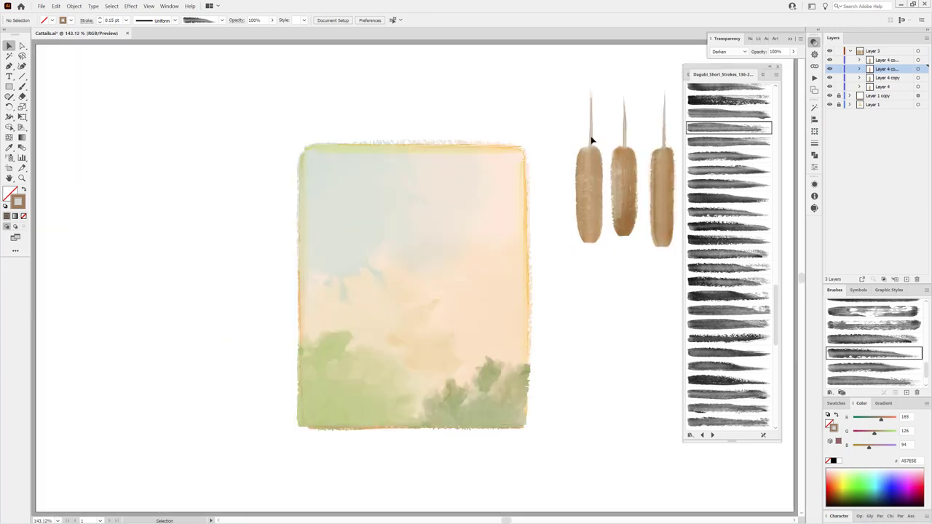
click(916, 53)
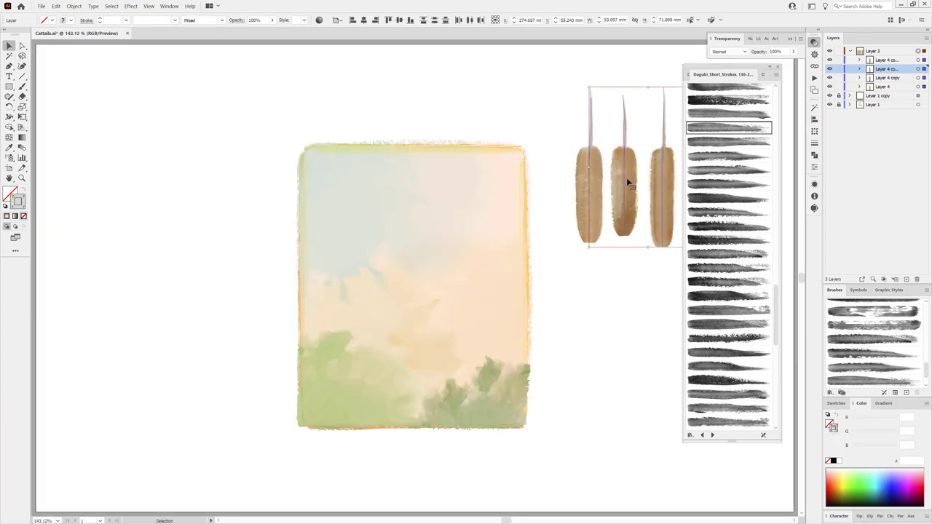
drag(618, 182, 175, 187)
- Place the rightmost cattail on the painting's upper right, tilted slightly
click(666, 122)
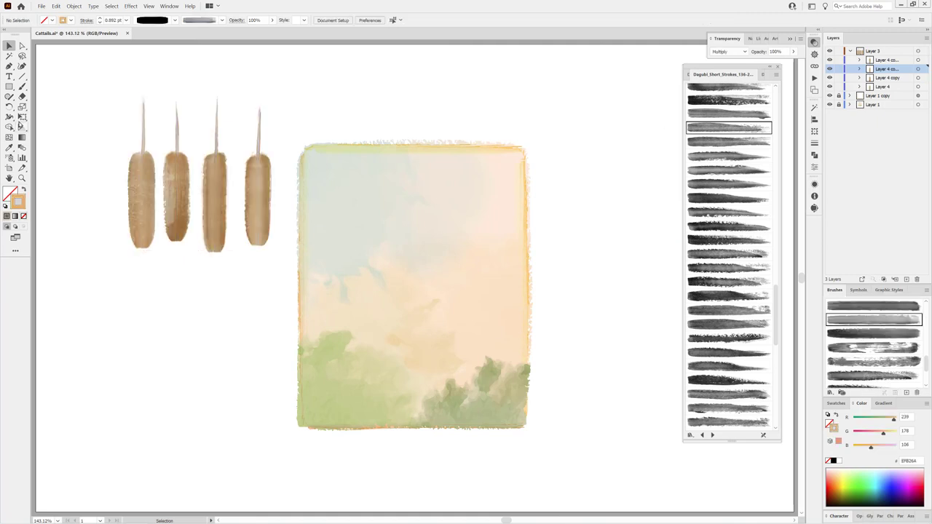
key(e)
click(917, 60)
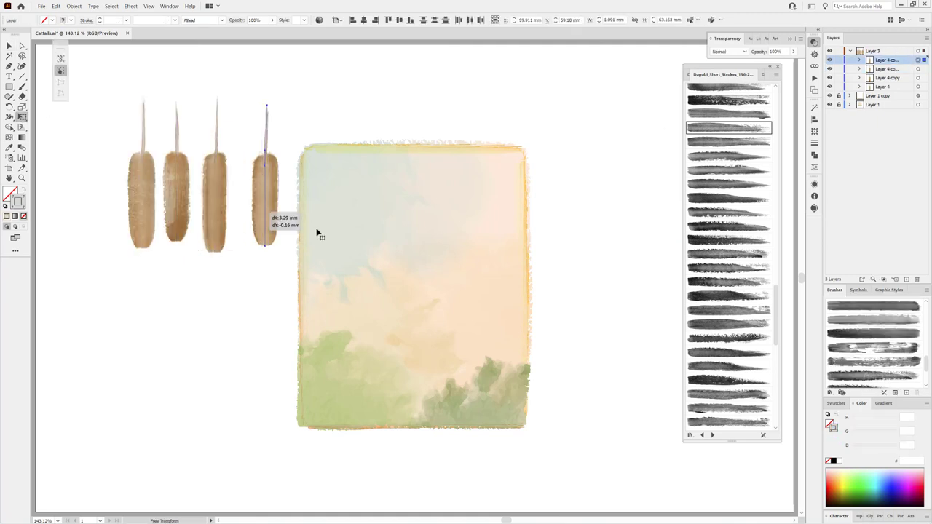
drag(262, 219, 460, 220)
mouse_move(457, 257)
mouse_down()
mouse_move(447, 260)
mouse_move(445, 209)
mouse_up()
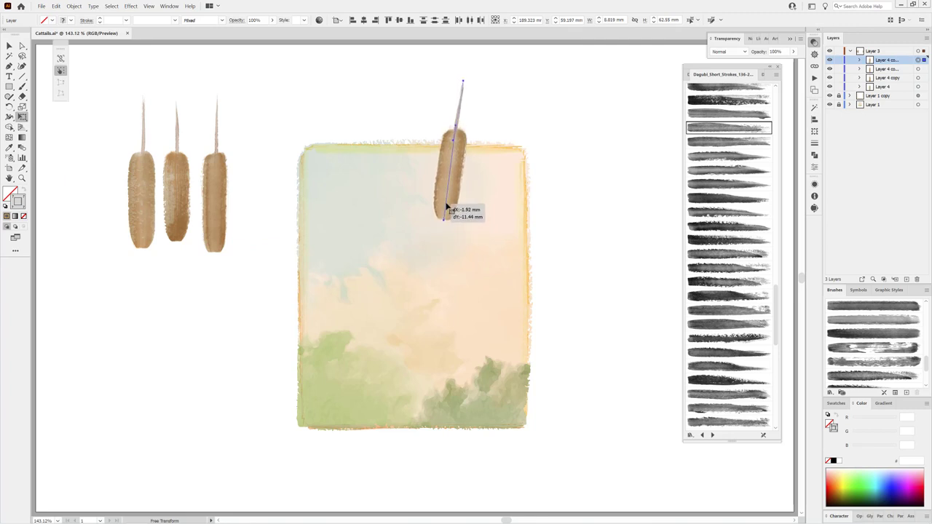
- Place the other cattails at left-middle, centre and lower left, and set a duplicate left of the painting
click(919, 68)
drag(217, 230, 341, 274)
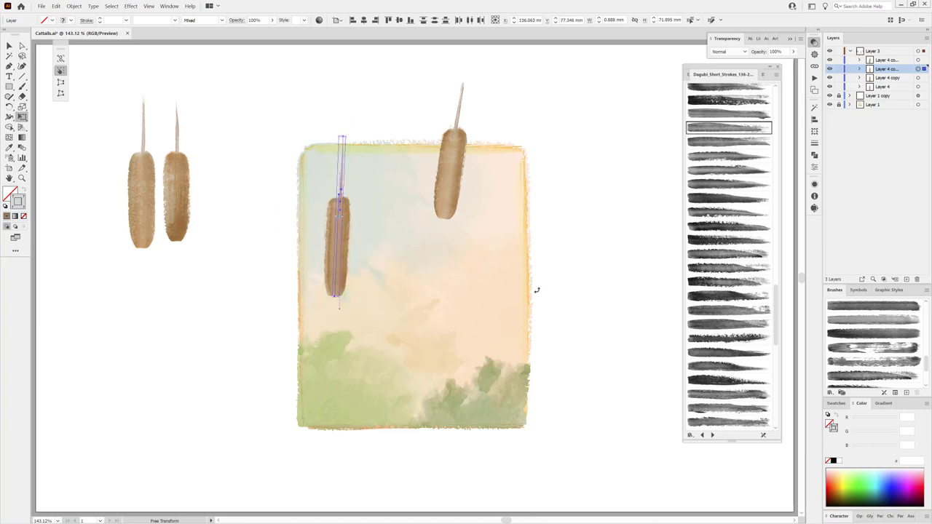
click(918, 77)
drag(184, 208, 378, 315)
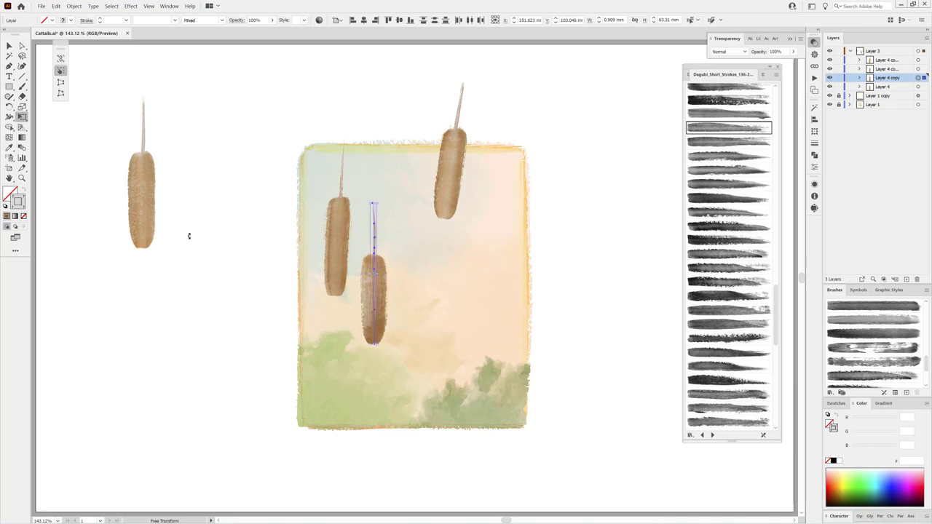
click(918, 86)
mouse_move(152, 216)
mouse_down()
mouse_move(406, 375)
mouse_move(311, 382)
mouse_move(320, 371)
mouse_up()
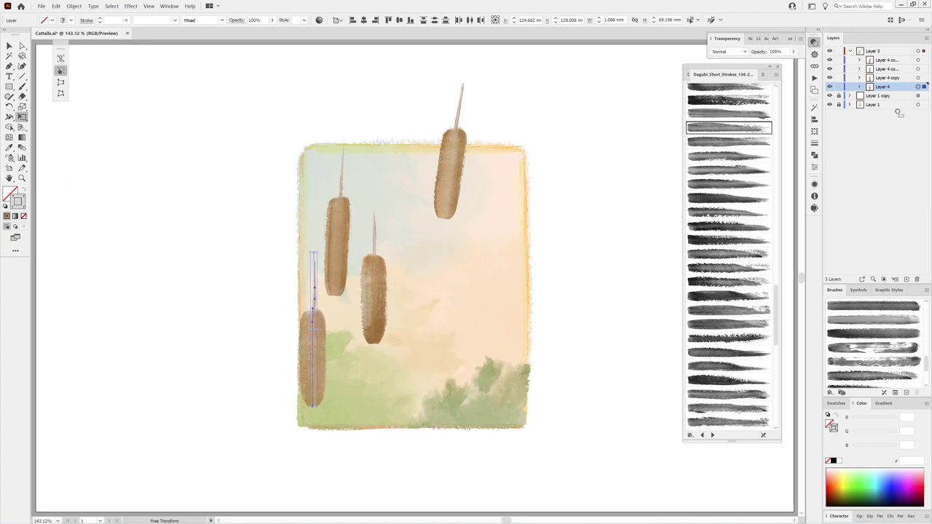
drag(899, 112, 907, 278)
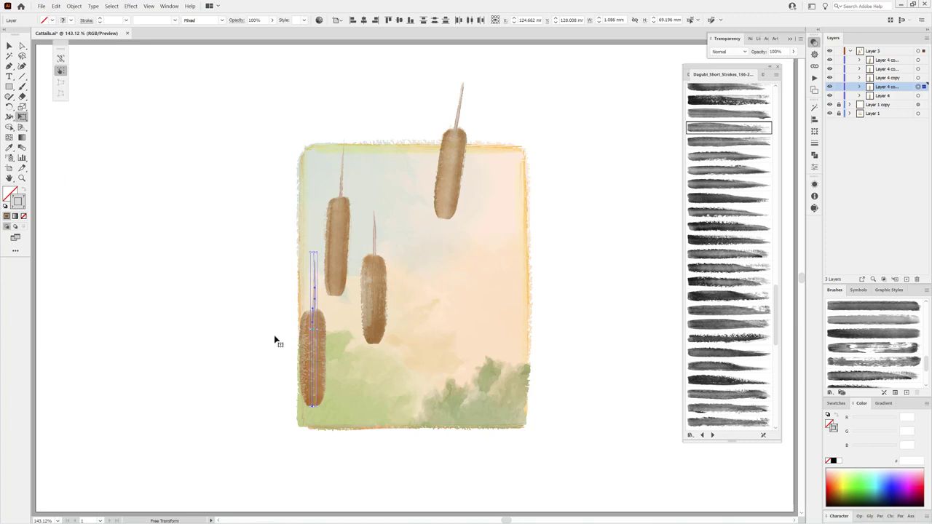
drag(313, 342, 241, 269)
- Apply varied watercolor brush textures, ending on a grainier one, to the duplicate cattail's body
click(860, 88)
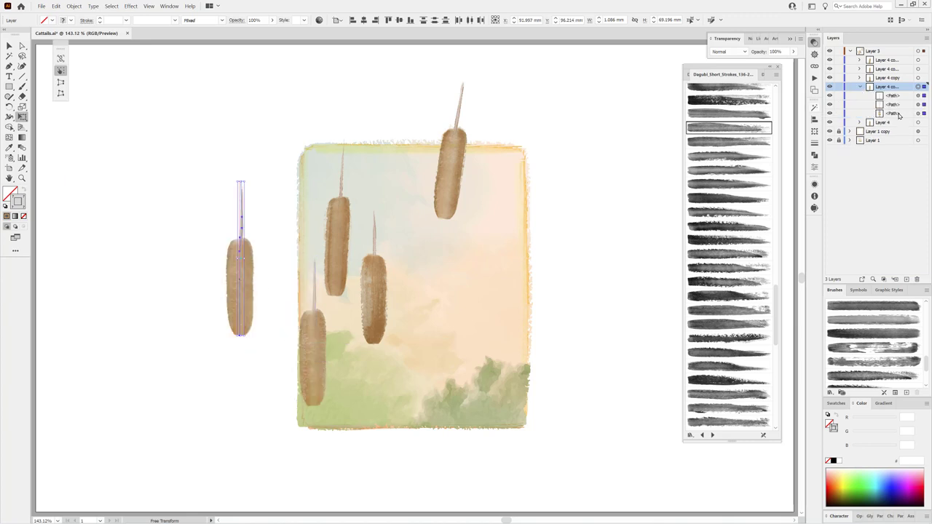
click(918, 113)
scroll(766, 195, down, 5)
scroll(766, 195, up, 3)
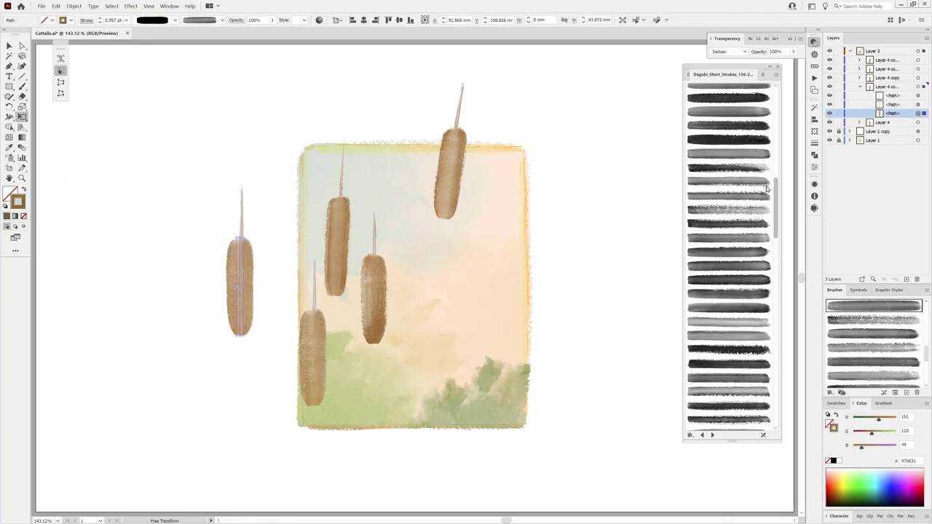
click(733, 251)
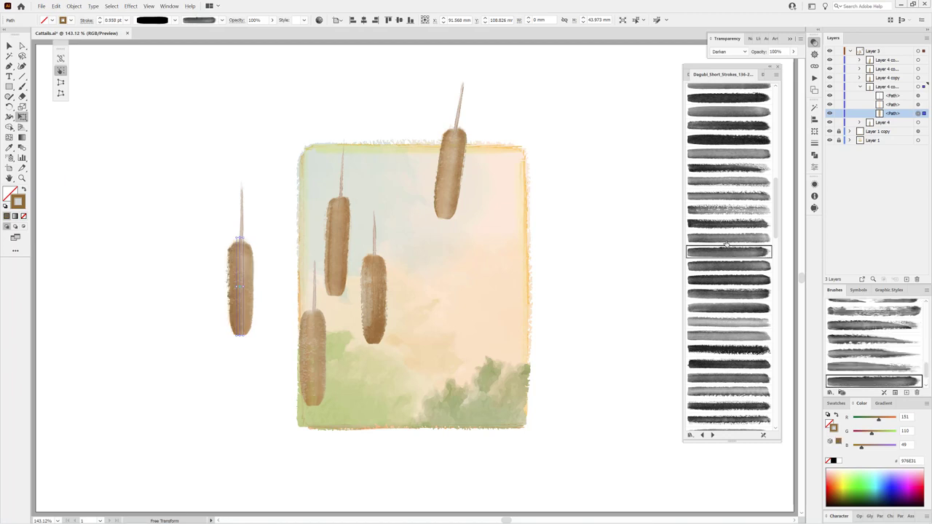
click(728, 173)
scroll(733, 315, down, 2)
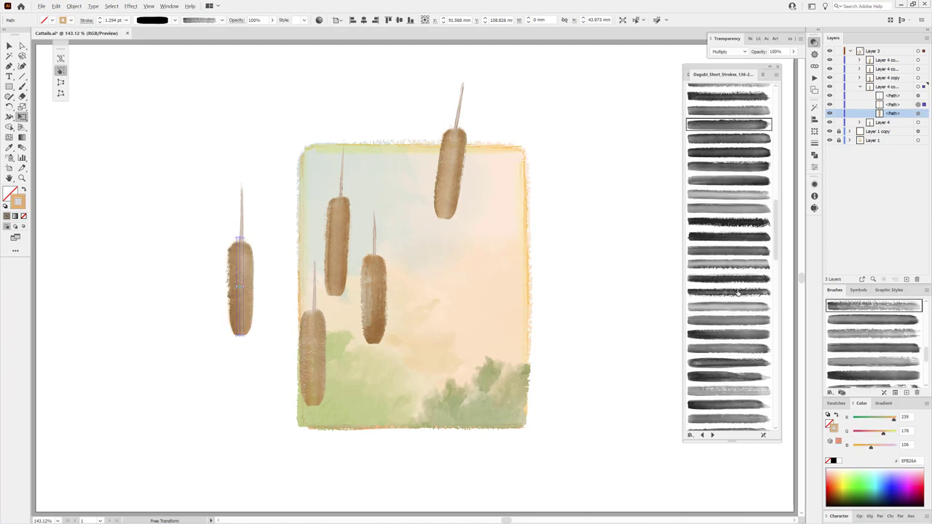
click(738, 292)
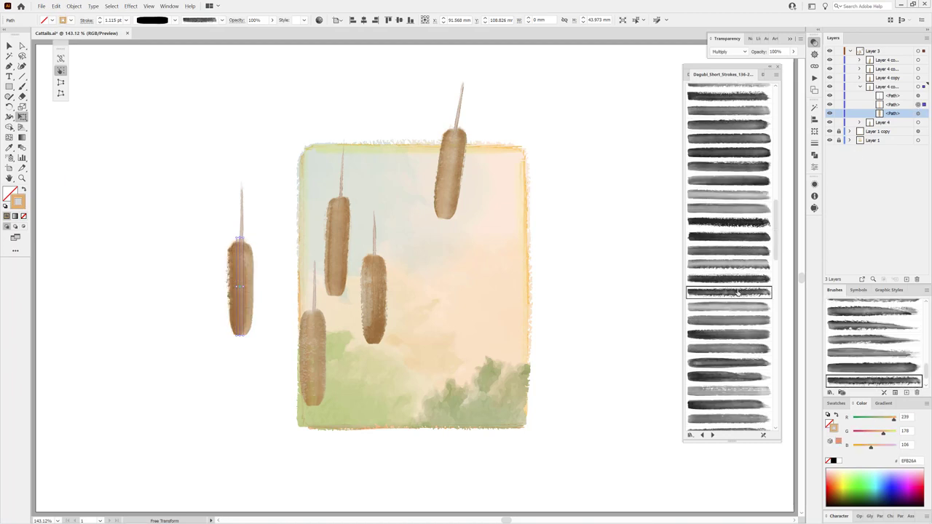
click(732, 392)
- Darken the duplicate's other path and make the lower-left and middle cattails redder browns
click(918, 114)
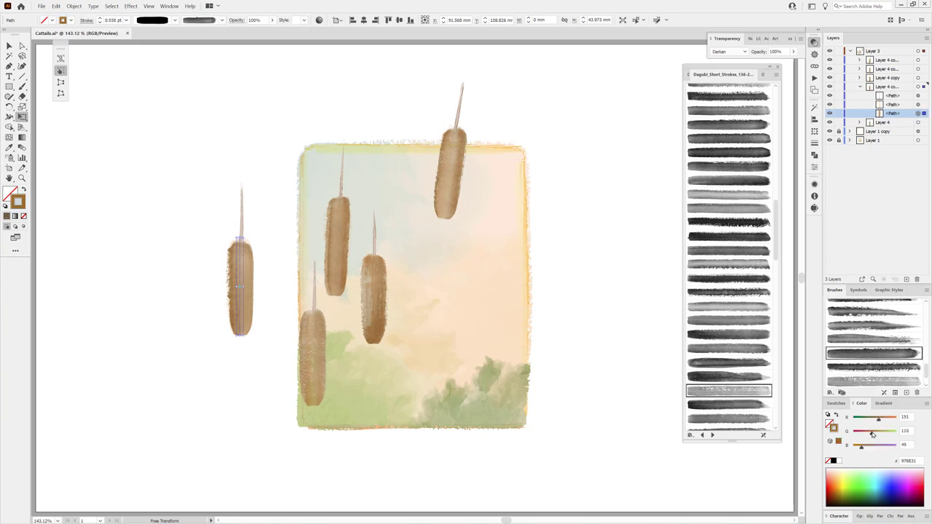
drag(871, 436, 869, 434)
click(860, 123)
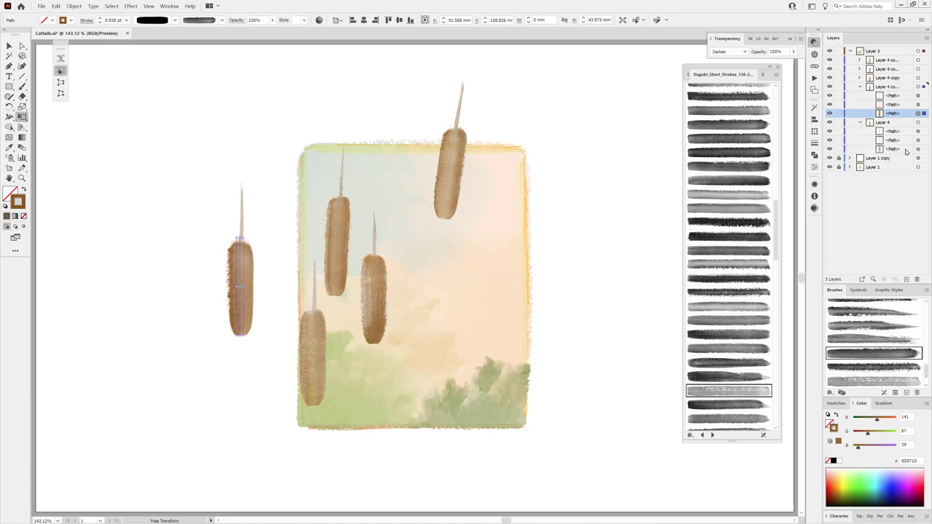
click(918, 150)
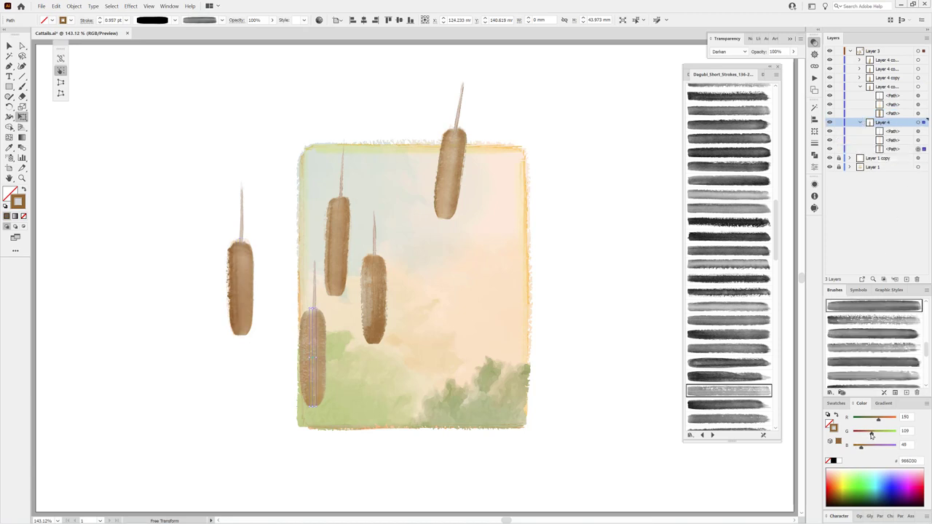
drag(871, 435, 866, 433)
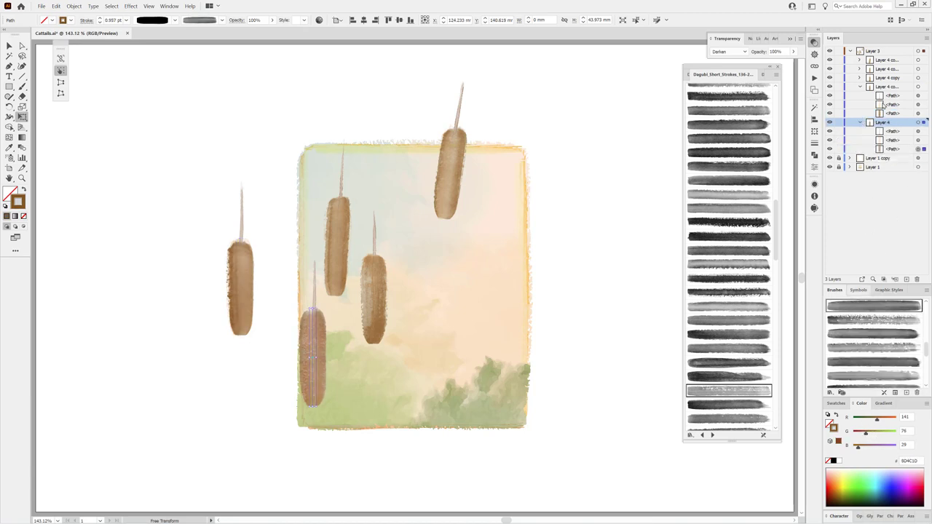
click(860, 78)
click(918, 105)
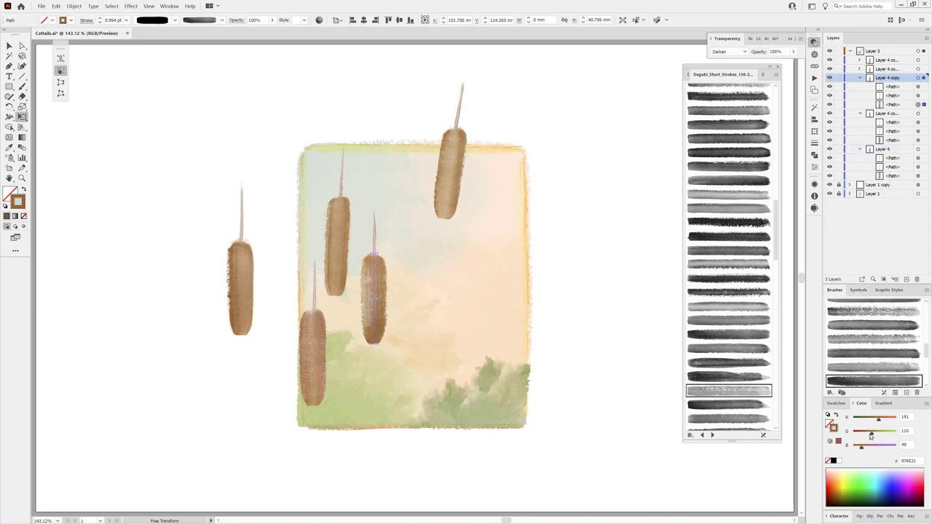
drag(871, 434, 863, 434)
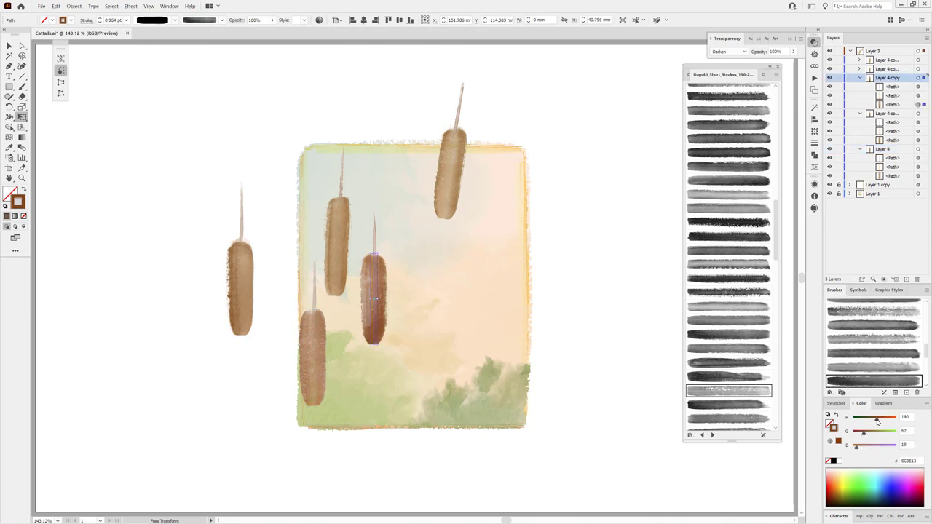
- Target the left-middle cattail's path, then deselect and collapse the expanded layer lists
click(860, 70)
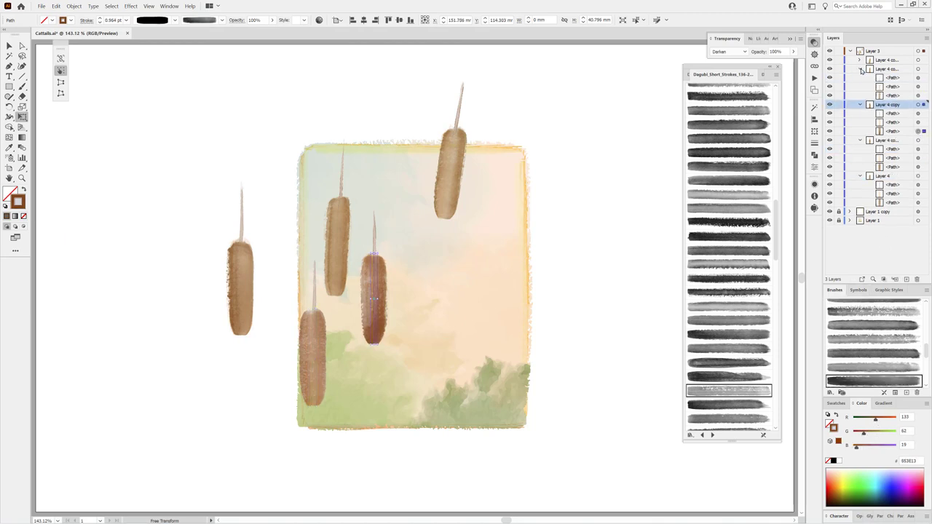
click(918, 96)
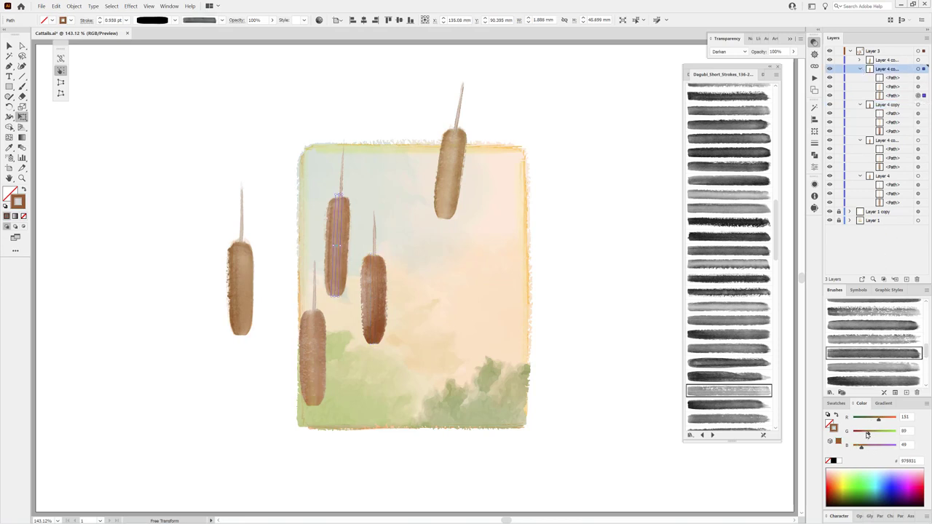
click(564, 307)
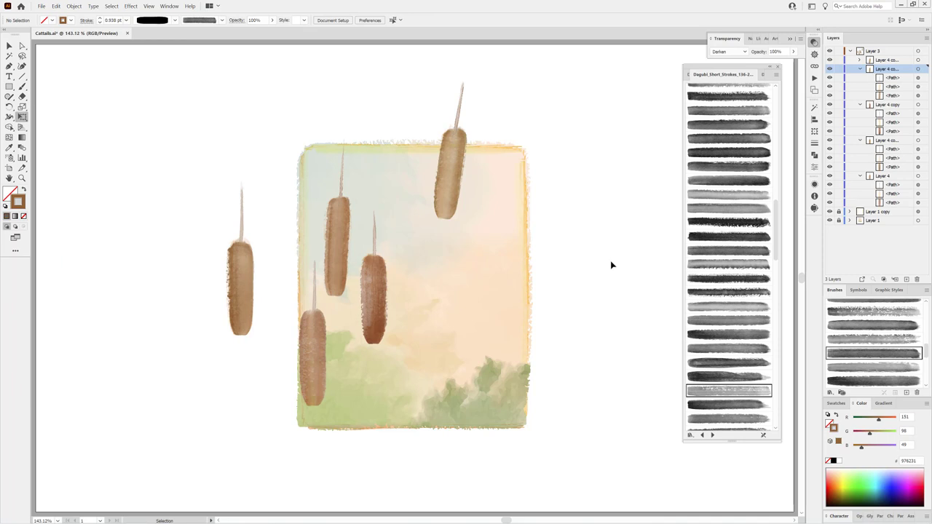
click(860, 69)
click(861, 78)
click(860, 87)
click(861, 96)
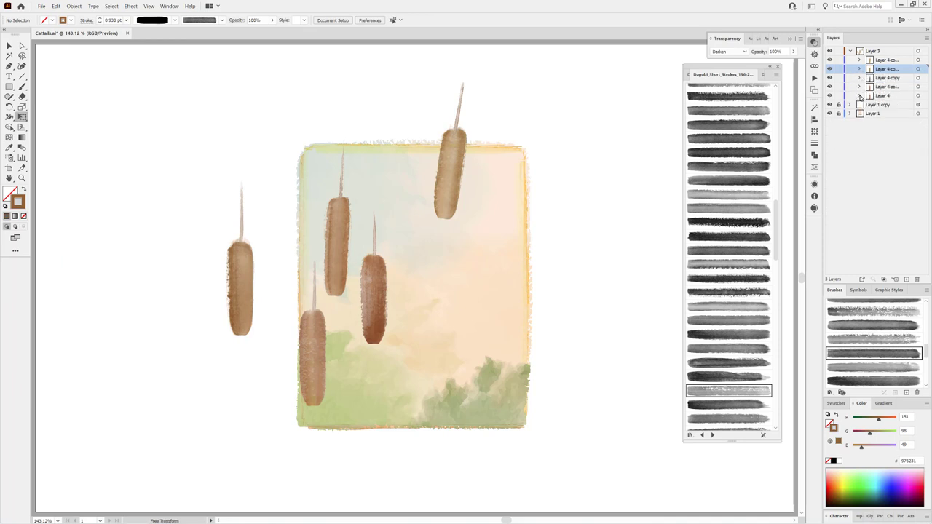
- Warp the upper-right cattail's body slightly using the Warp tool with Detail and Simplify off
click(918, 95)
click(9, 117)
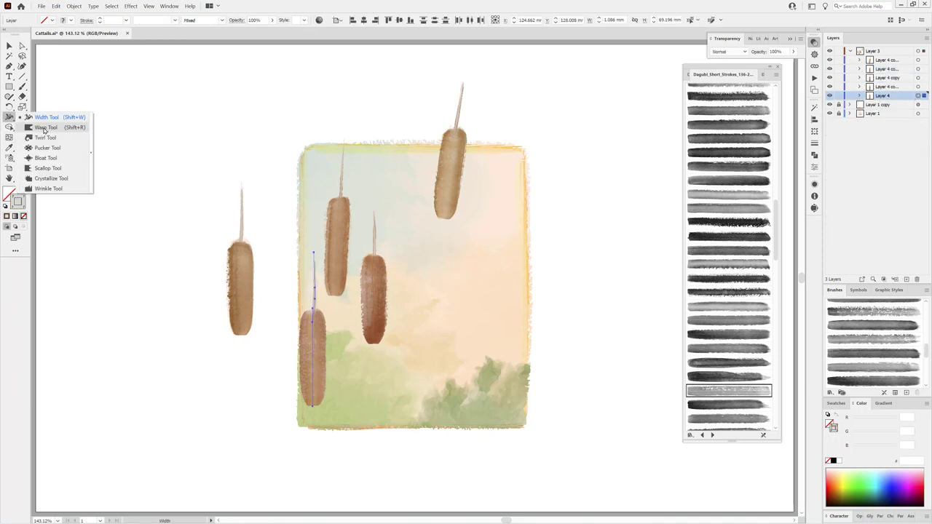
click(36, 127)
double_click(9, 117)
click(409, 267)
click(409, 281)
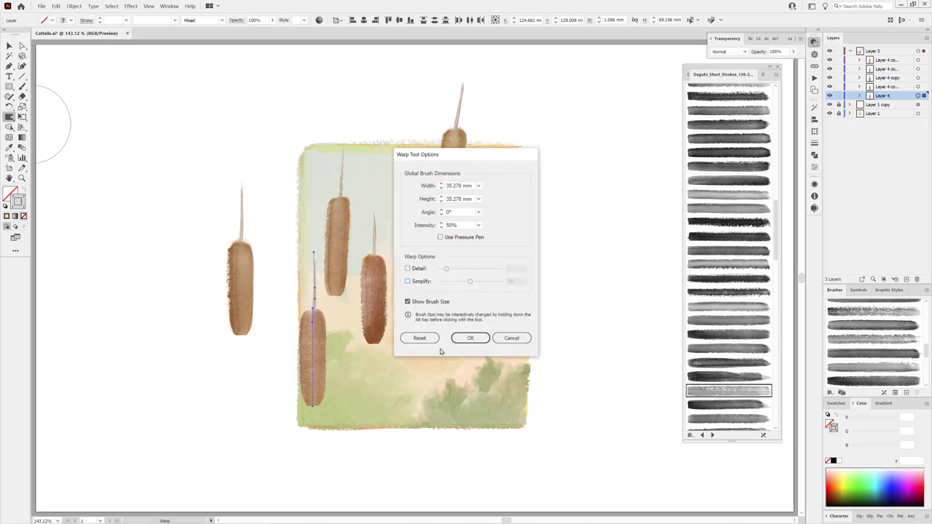
click(469, 335)
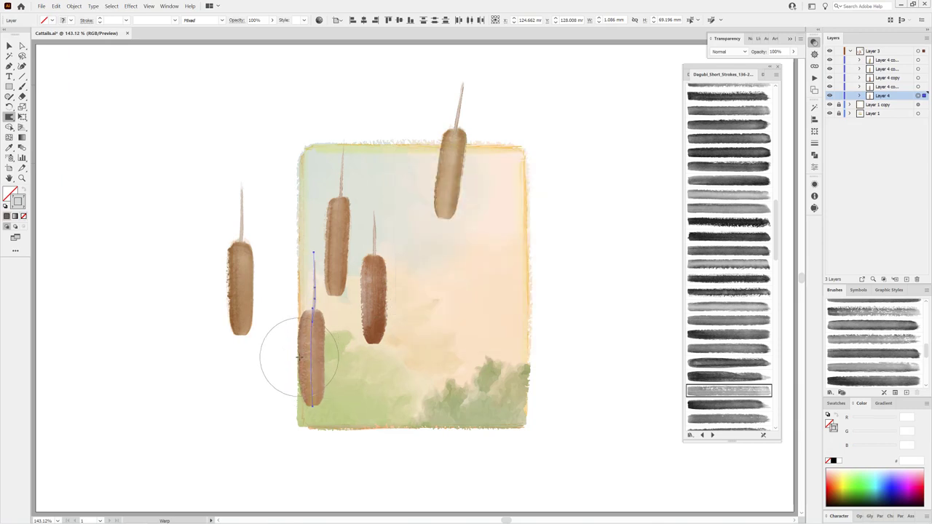
click(918, 60)
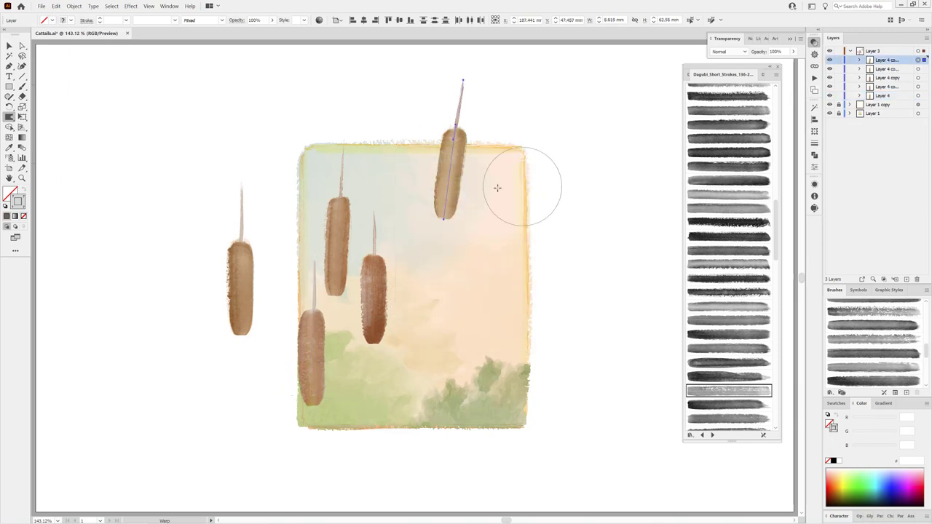
drag(455, 171, 444, 178)
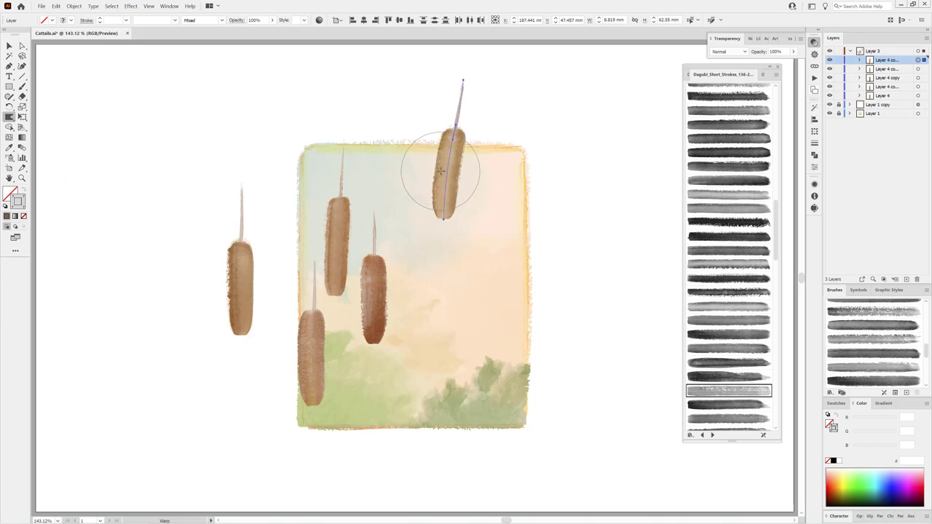
- Shift-nudge the left cattail's bottom anchor up to shorten it
click(22, 45)
drag(206, 372, 260, 319)
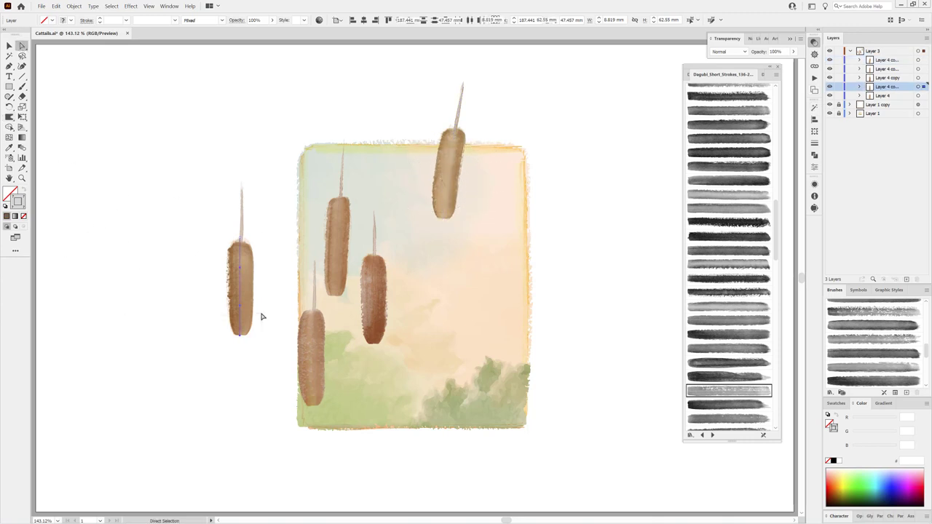
key(shift+Up)
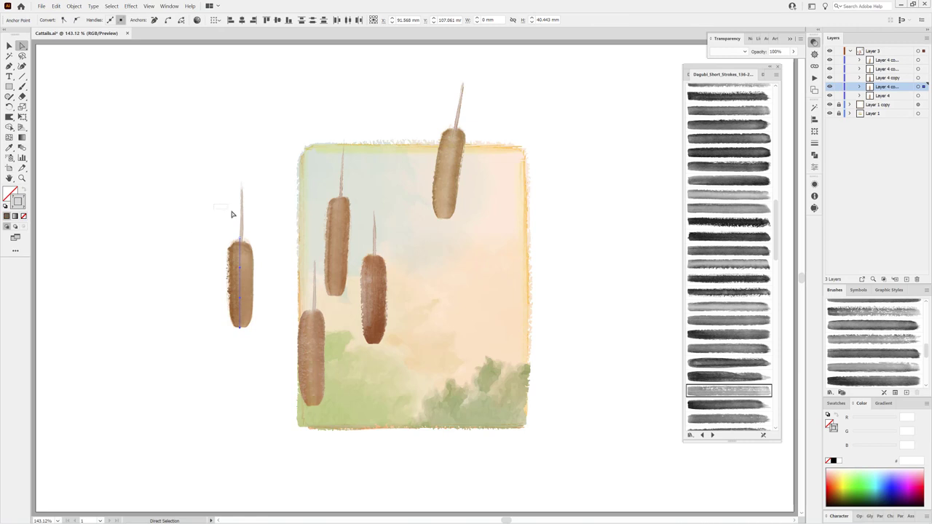
drag(233, 214, 256, 227)
key(v)
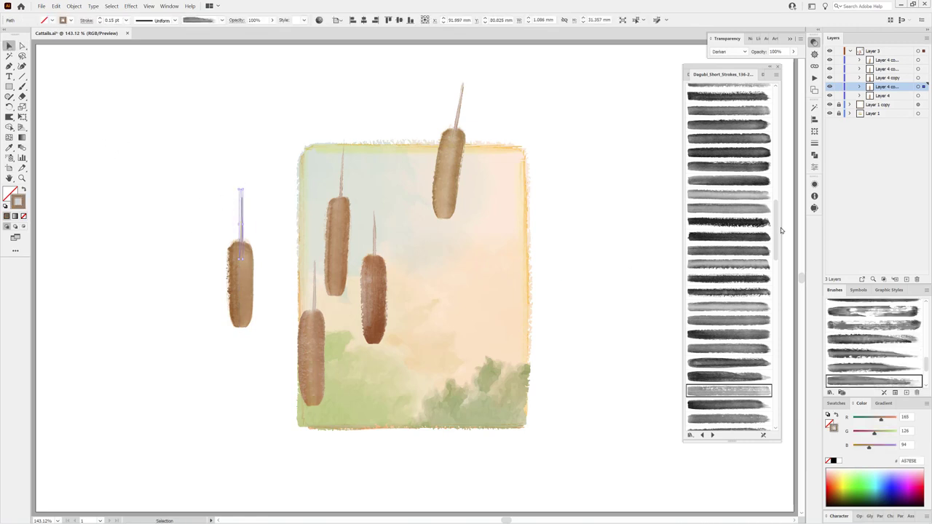
- Add a short-stroke brush to the document brushes
scroll(753, 231, down, 3)
scroll(752, 230, down, 3)
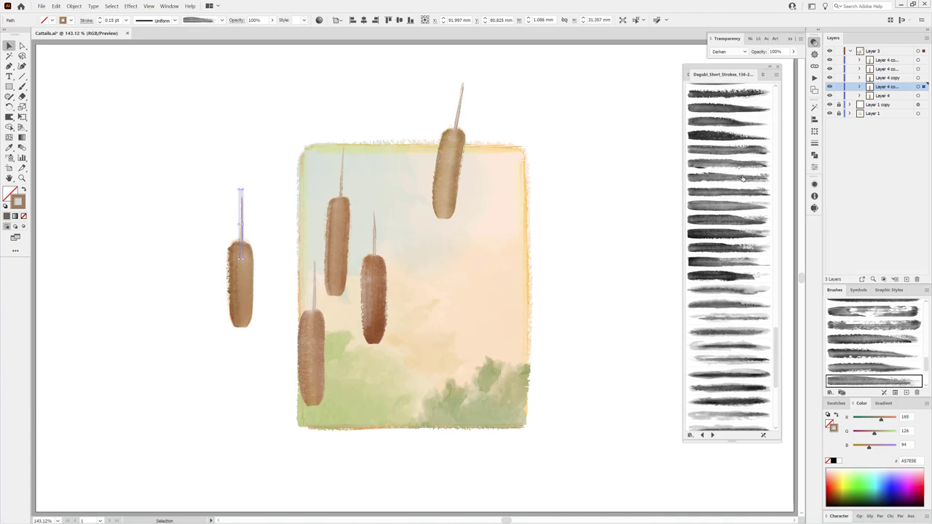
click(743, 177)
click(595, 211)
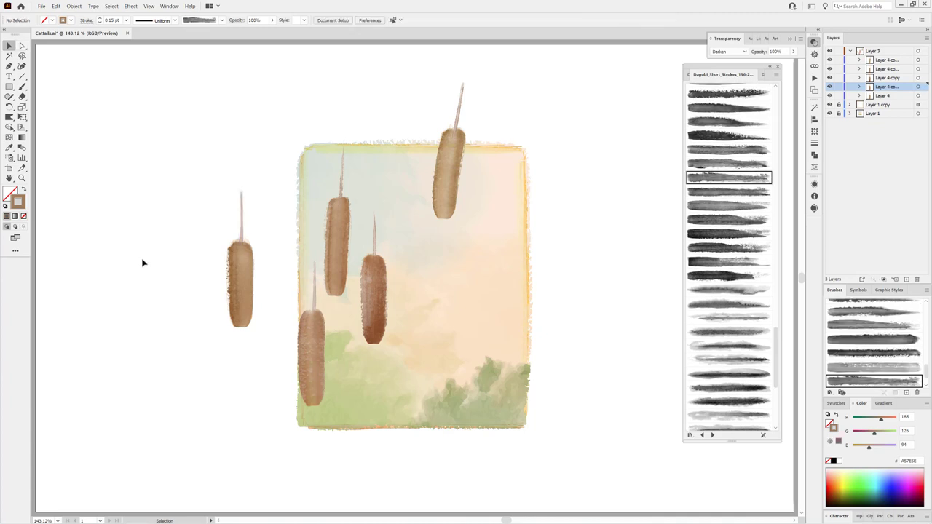
- Move the loose cattail into the frame near the bottom, tilted slightly
click(240, 279)
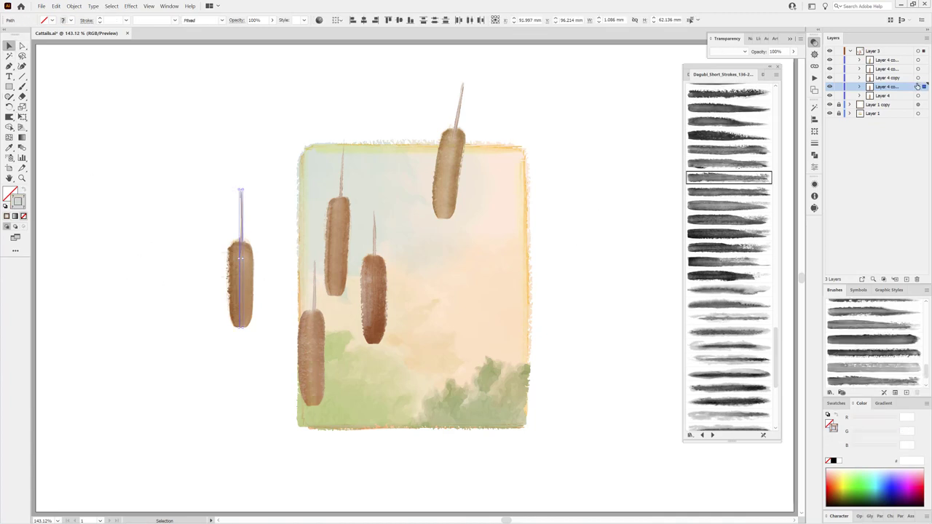
key(e)
mouse_move(280, 296)
mouse_down()
mouse_move(373, 361)
mouse_move(412, 329)
mouse_move(408, 378)
mouse_up()
drag(408, 432, 407, 428)
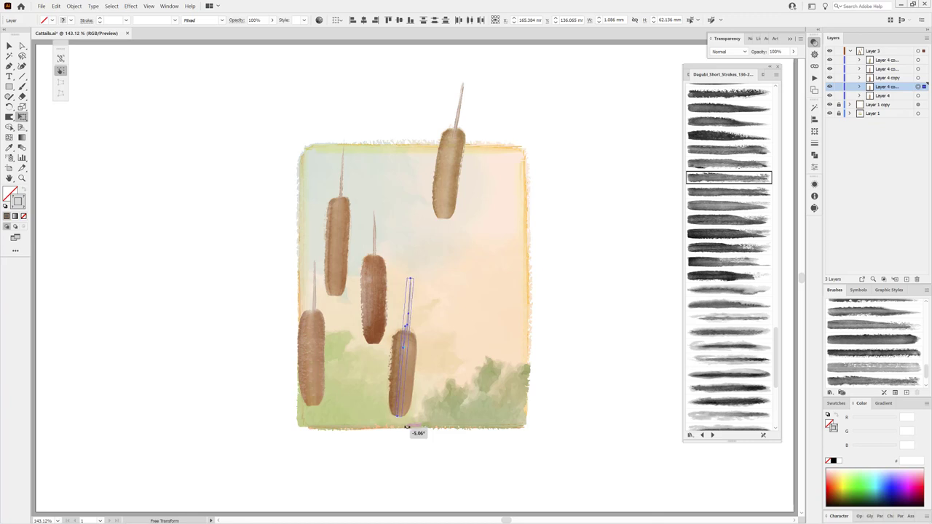
click(553, 224)
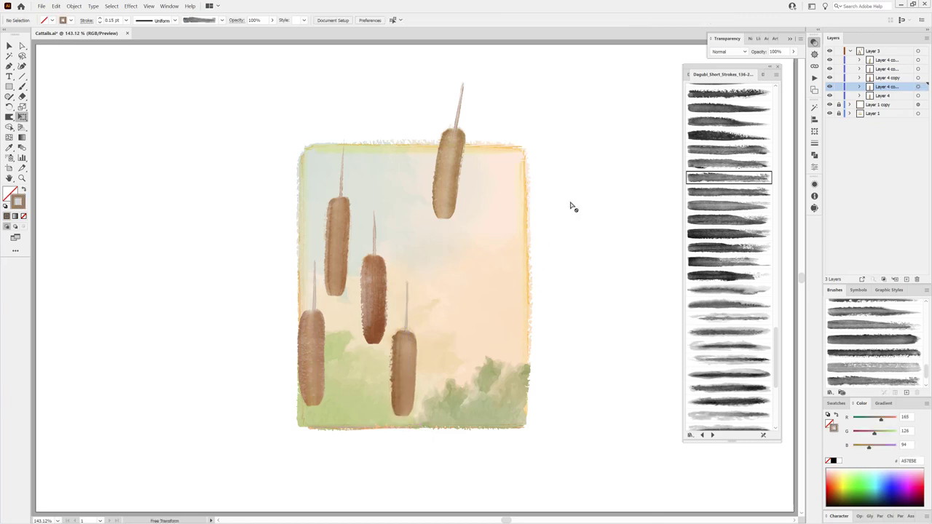
- On Layer 3, set a darker brown, Darken blending and a brush for painting stems
click(895, 51)
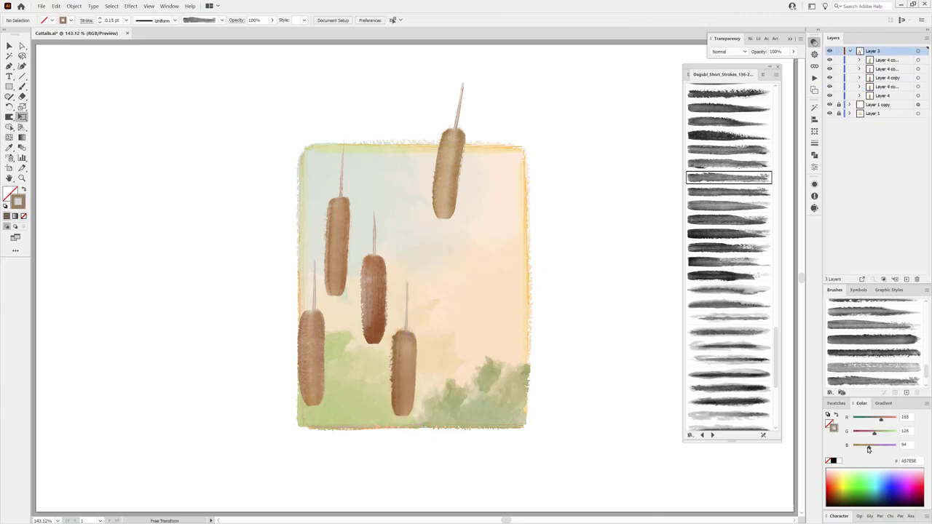
drag(867, 449, 862, 449)
click(733, 52)
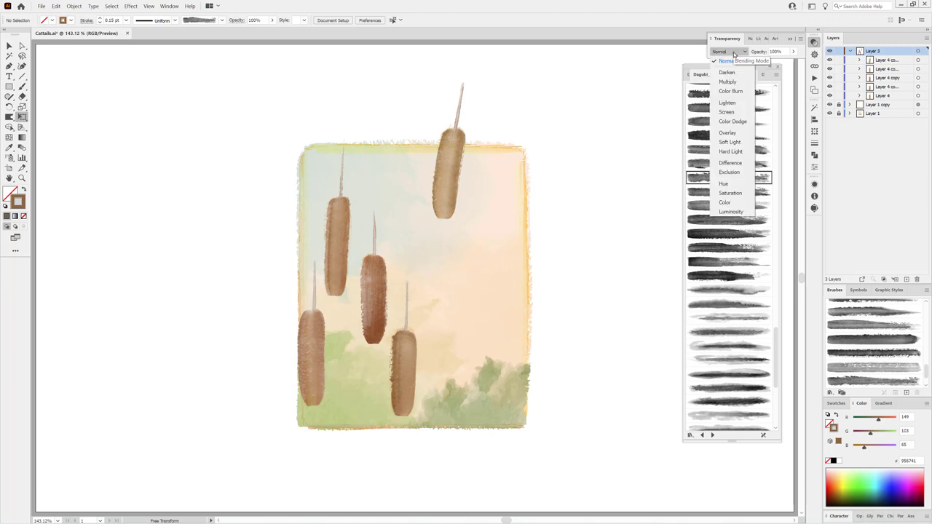
click(733, 77)
scroll(727, 230, up, 3)
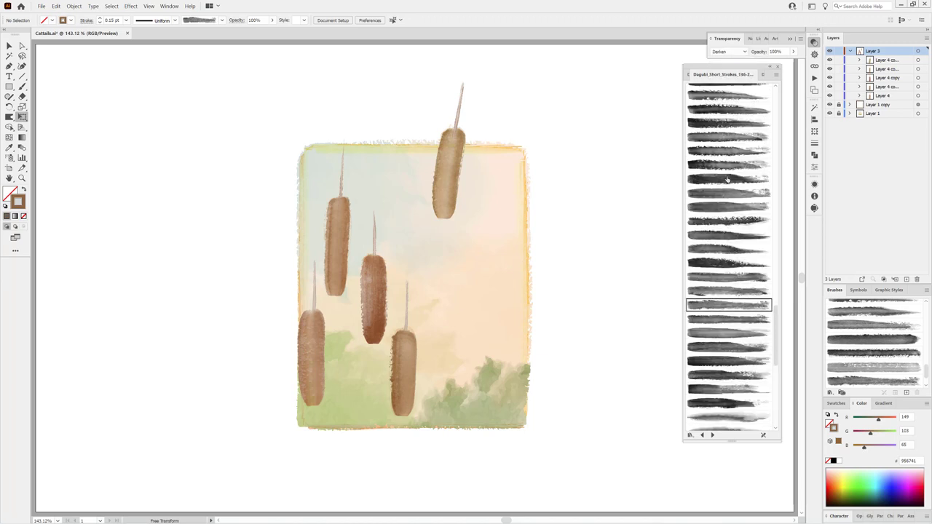
click(728, 151)
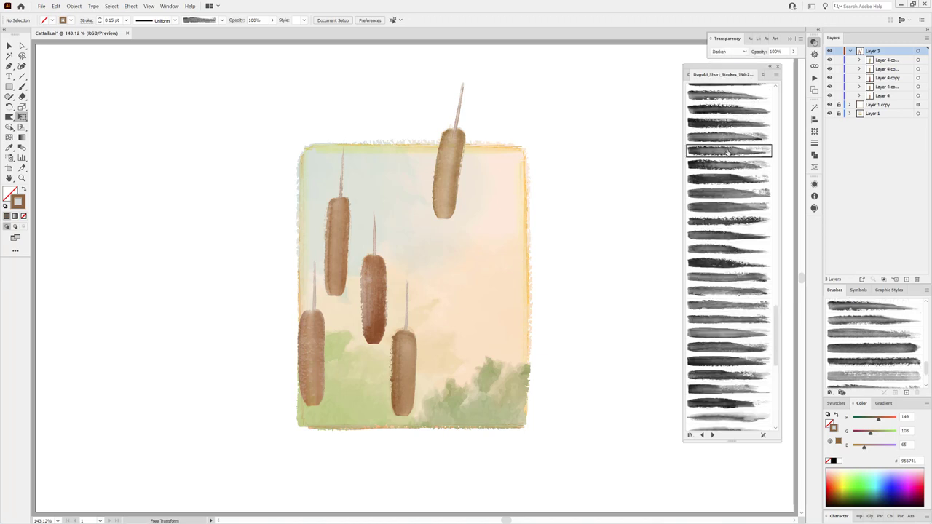
click(22, 86)
- At 0.2 pt stroke weight, paint thin stems under the top-right and middle cattails
click(126, 20)
click(131, 26)
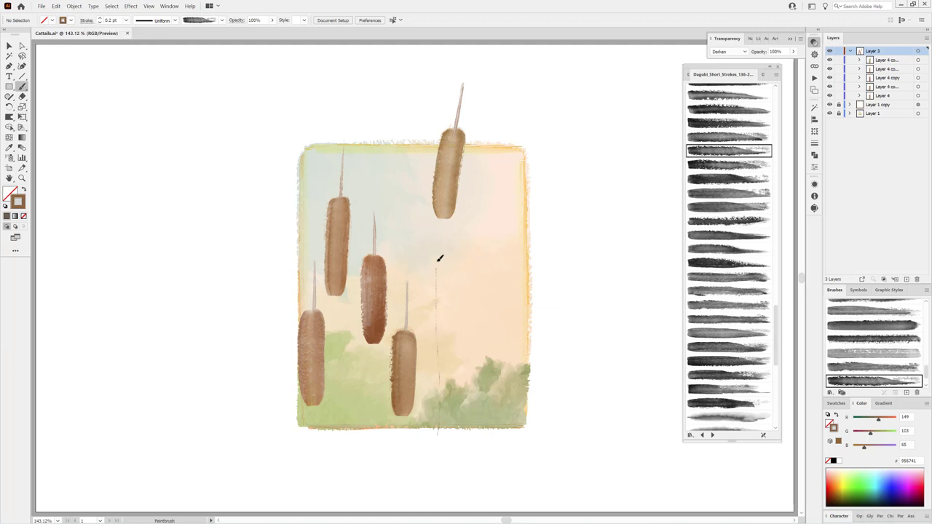
drag(443, 207, 449, 189)
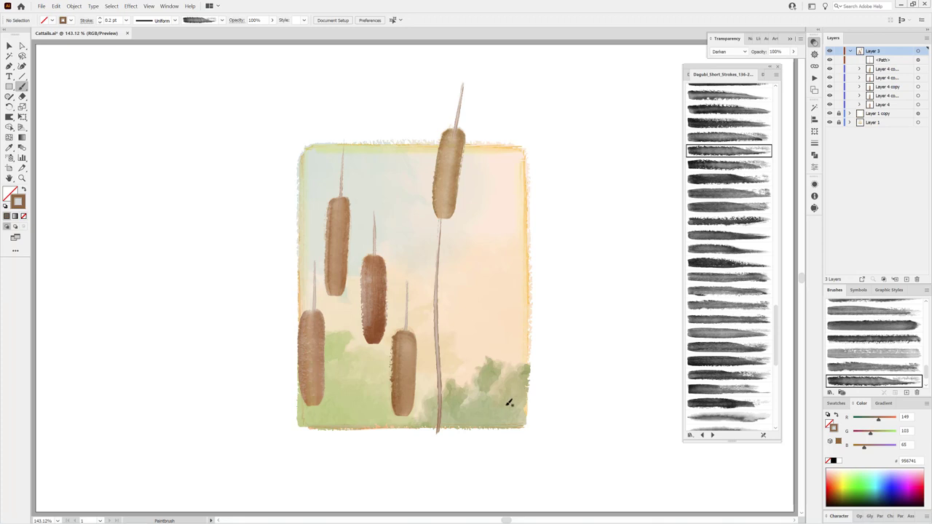
click(728, 165)
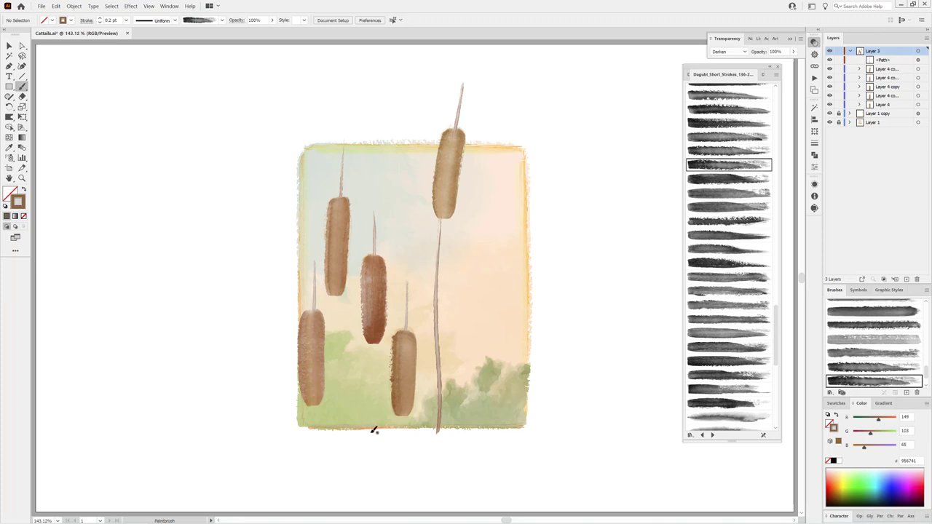
drag(373, 343, 370, 271)
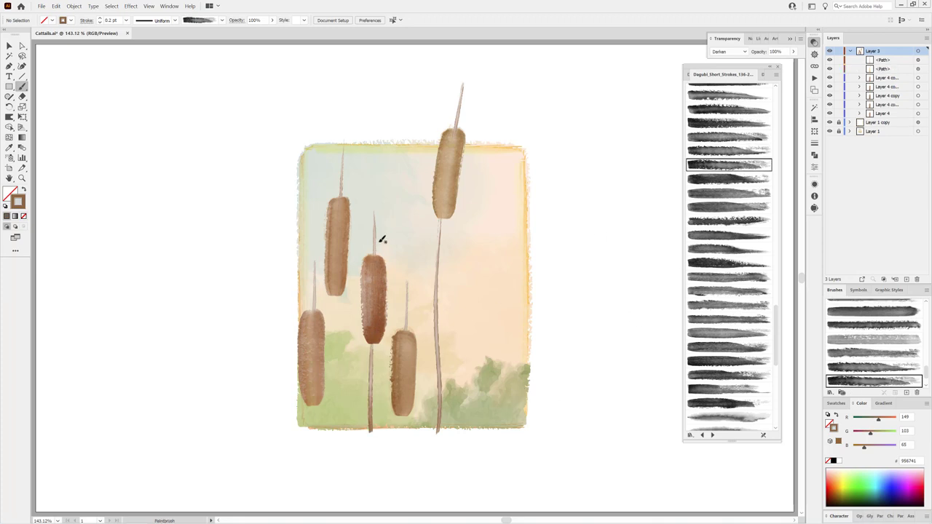
click(732, 151)
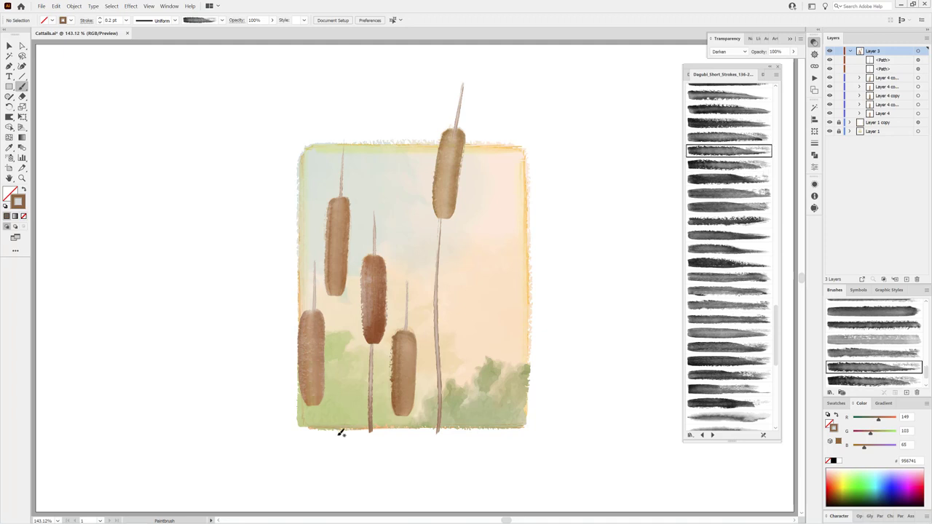
drag(338, 412, 336, 347)
- Undo a stray stroke and paint stems under the upper-left, lower-right and lower-left cattails
drag(336, 293, 337, 289)
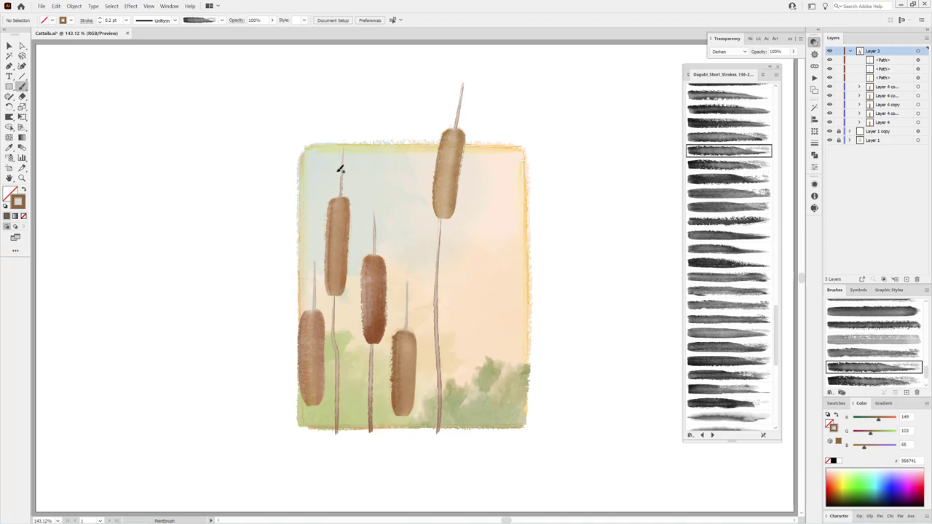
key(ctrl+z)
drag(345, 436, 347, 417)
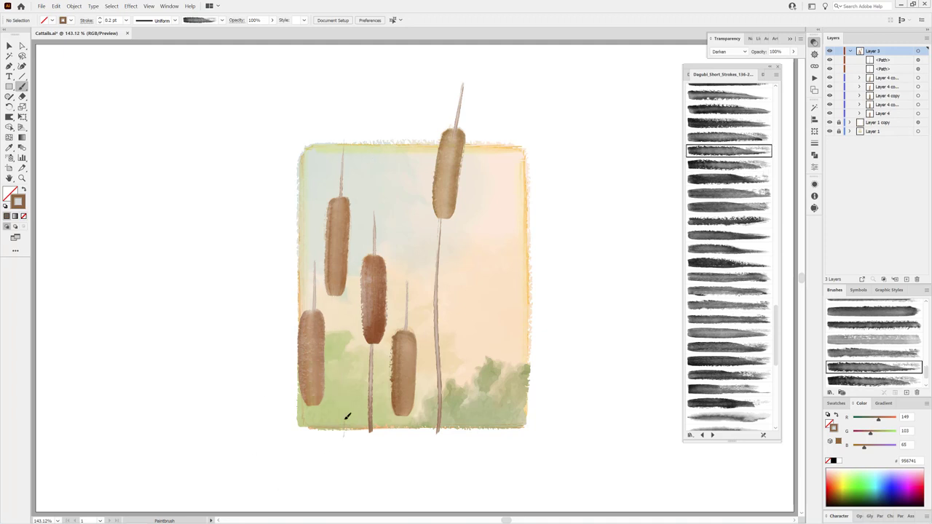
drag(338, 343, 338, 279)
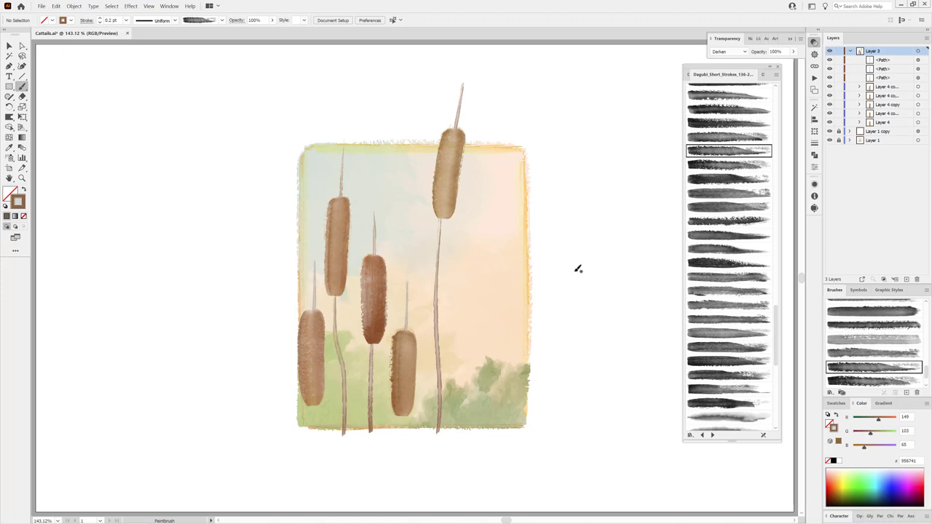
click(733, 136)
drag(402, 423, 403, 405)
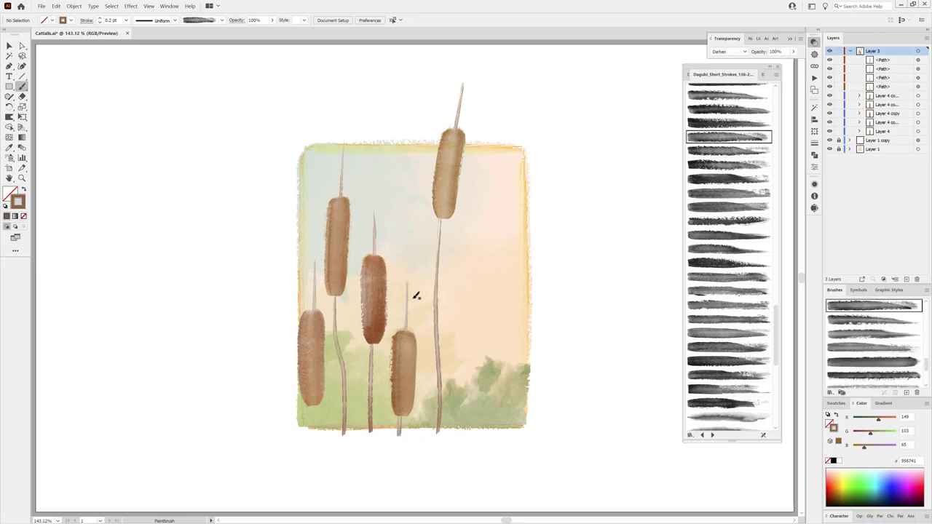
click(731, 96)
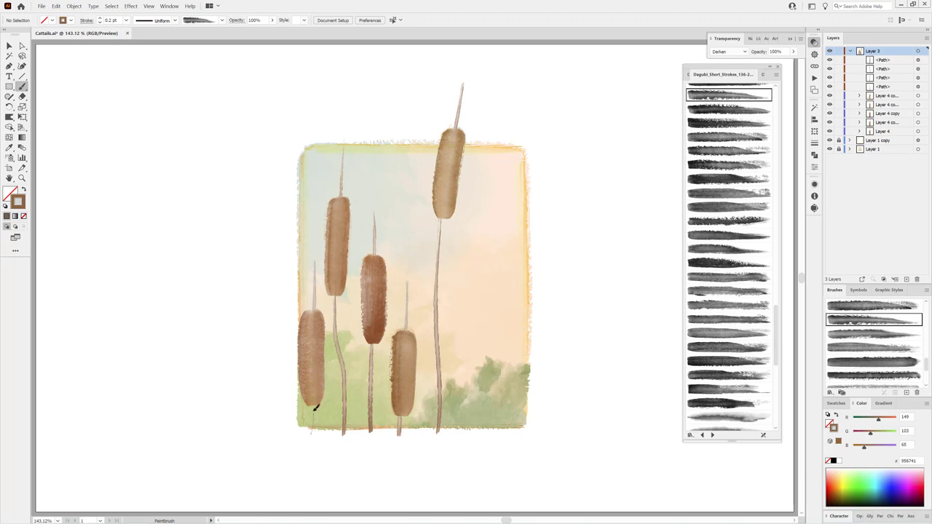
drag(312, 429, 316, 408)
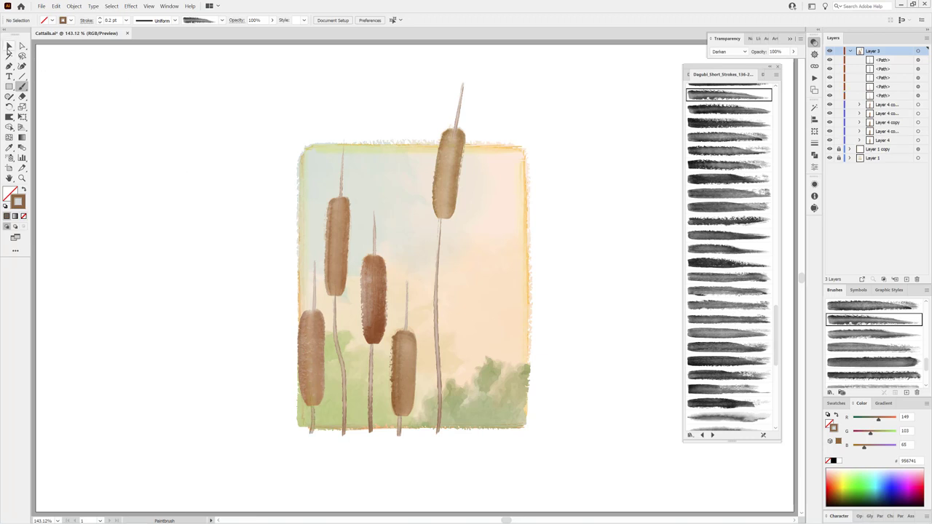
- Enlarge the Warp brush and bend the tall right stem's lower part leftward
click(9, 45)
click(438, 379)
click(9, 116)
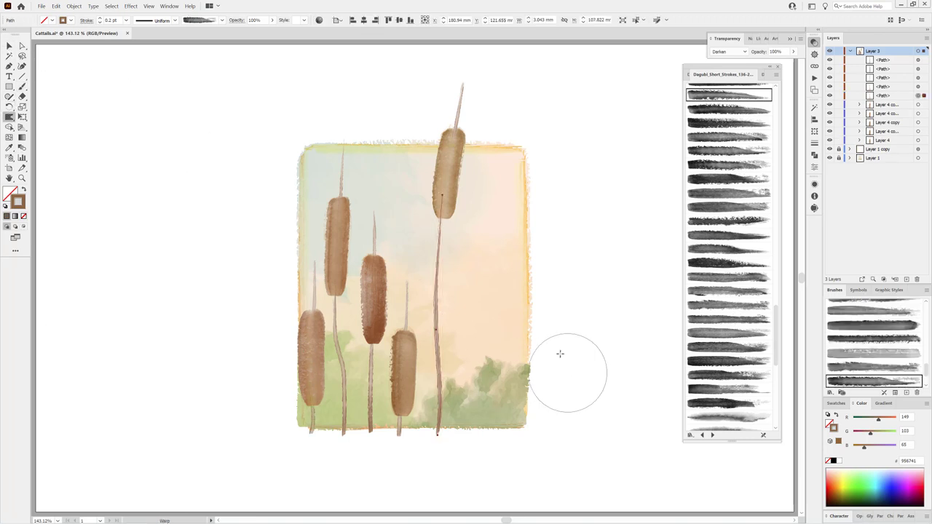
drag(560, 354, 593, 250)
drag(403, 377, 438, 323)
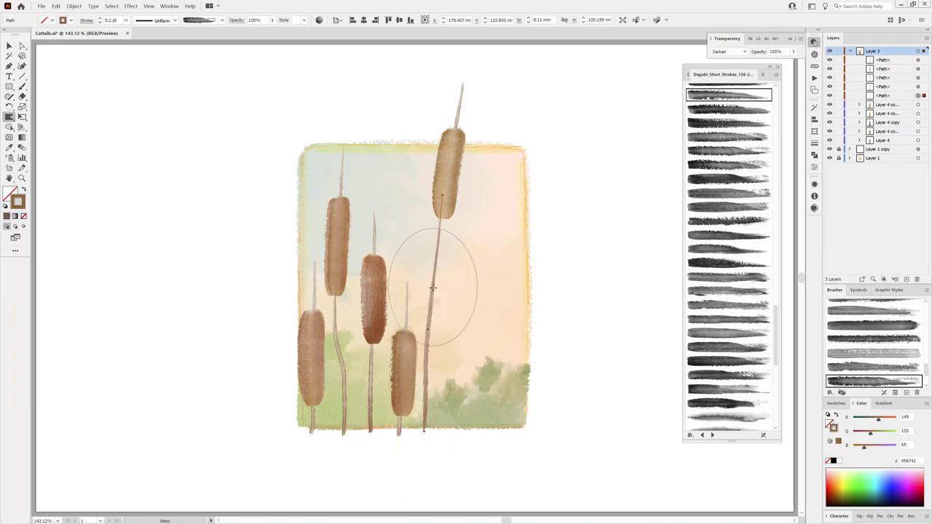
- Bend the upper-left cattail's stem rightward at its lower end, then clear the selection
key(v)
click(343, 369)
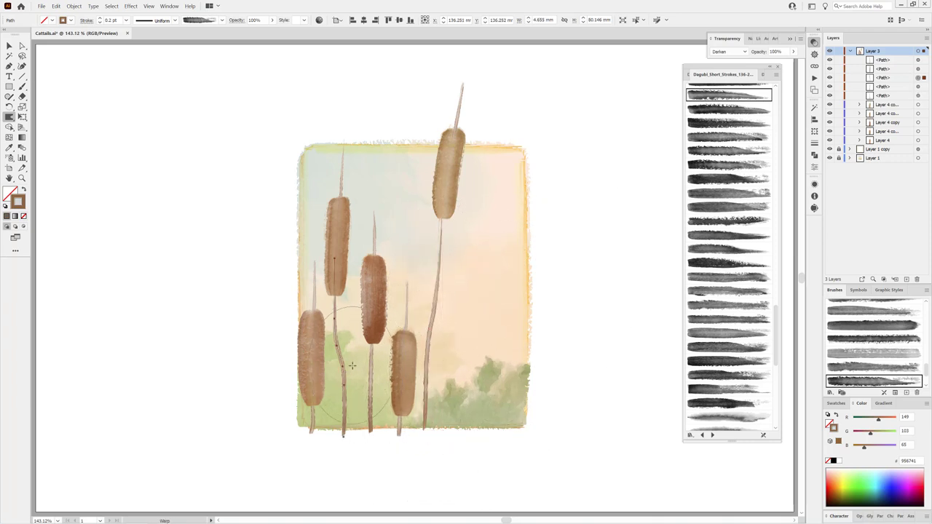
key(shift+r)
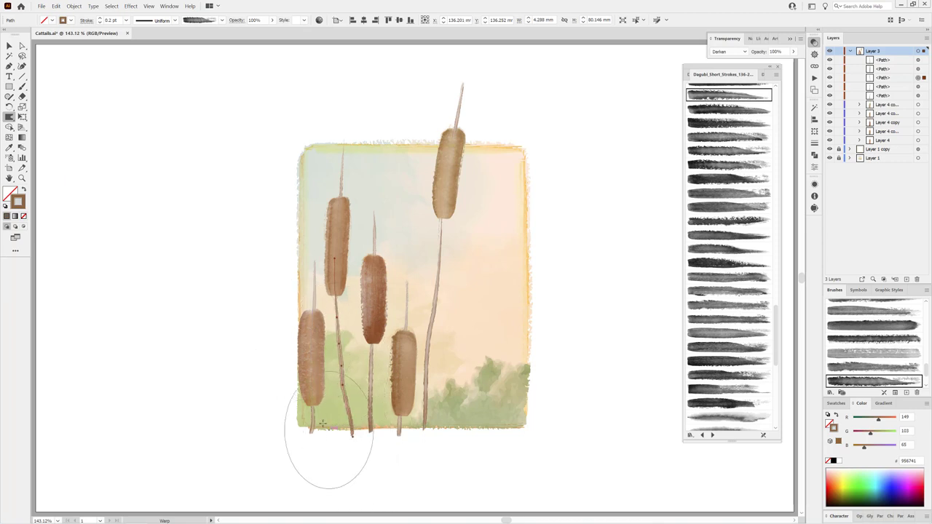
drag(323, 447, 333, 416)
key(v)
click(366, 441)
key(shift+r)
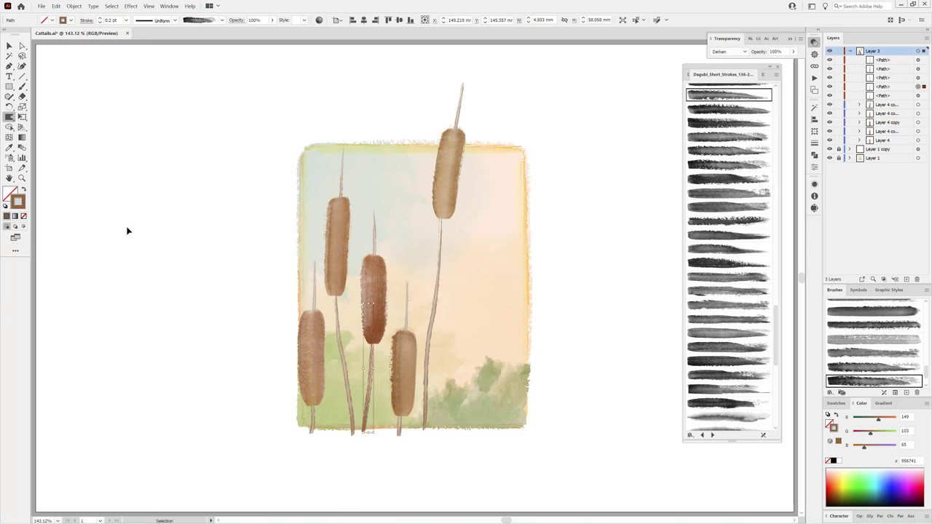
key(ctrl+shift+a)
click(736, 150)
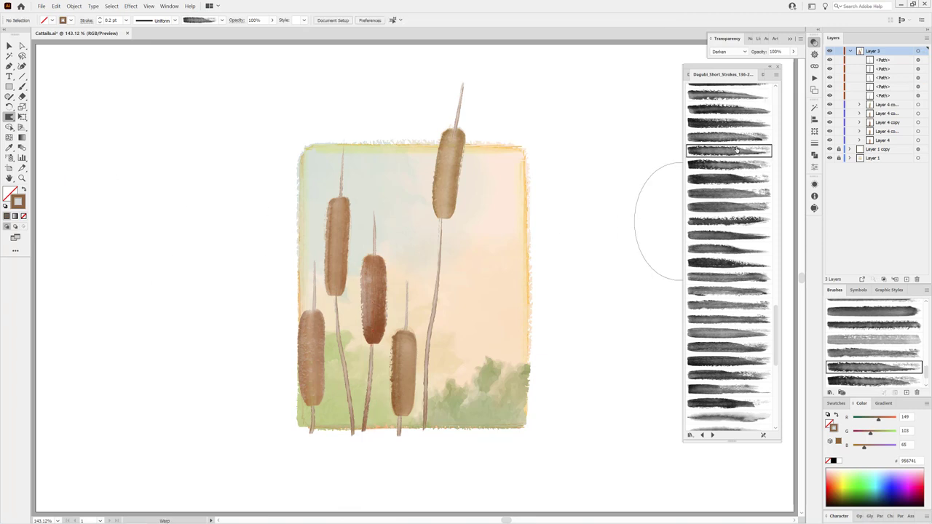
- Paint a long sage-green leaf stroke at 1 pt and move it beside the tall stem
click(857, 485)
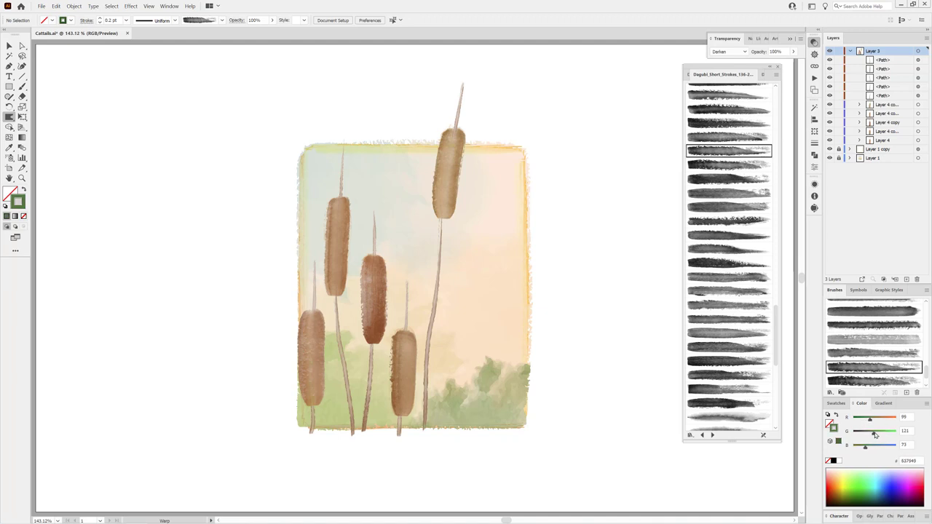
drag(868, 435, 875, 433)
key(b)
mouse_move(566, 428)
mouse_down()
mouse_move(592, 327)
mouse_move(578, 150)
mouse_up()
click(100, 18)
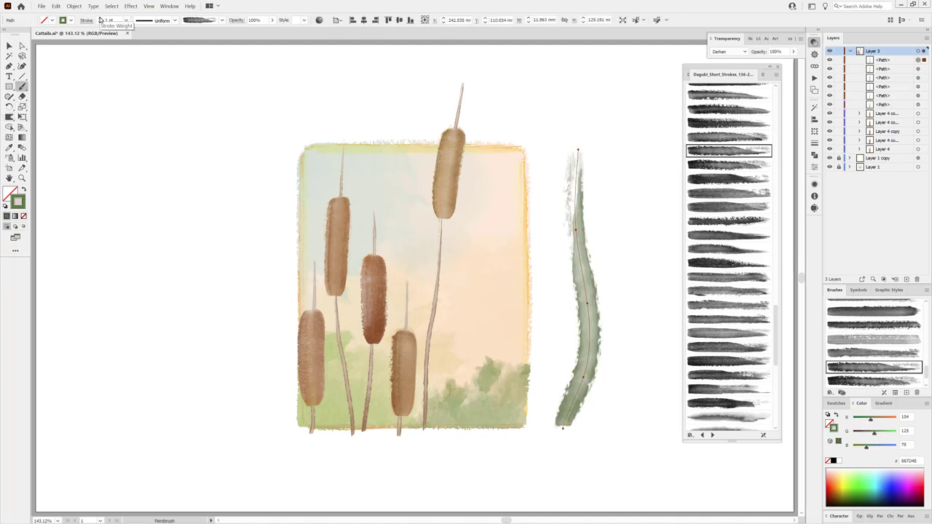
drag(587, 333, 474, 338)
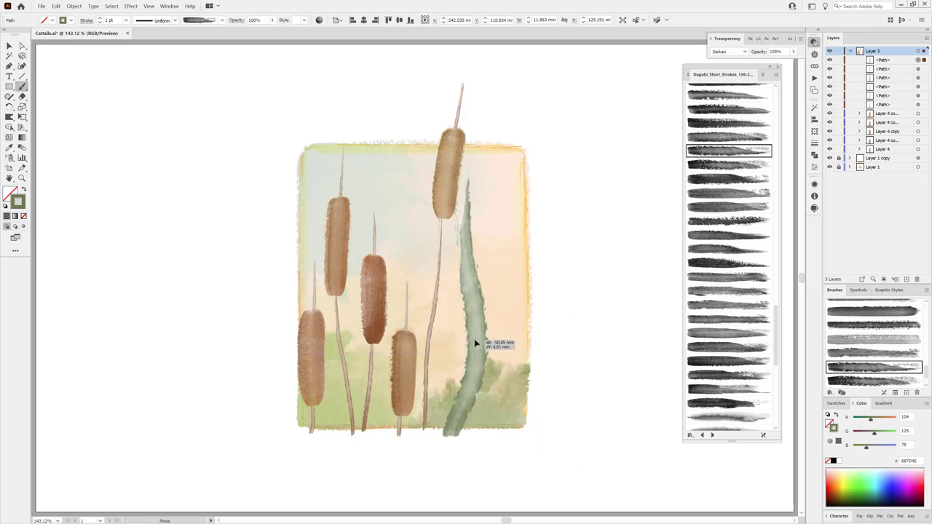
- Give the leaf the Dagubi Short_Strokes_079 brush with a tapering width profile
click(712, 435)
click(701, 434)
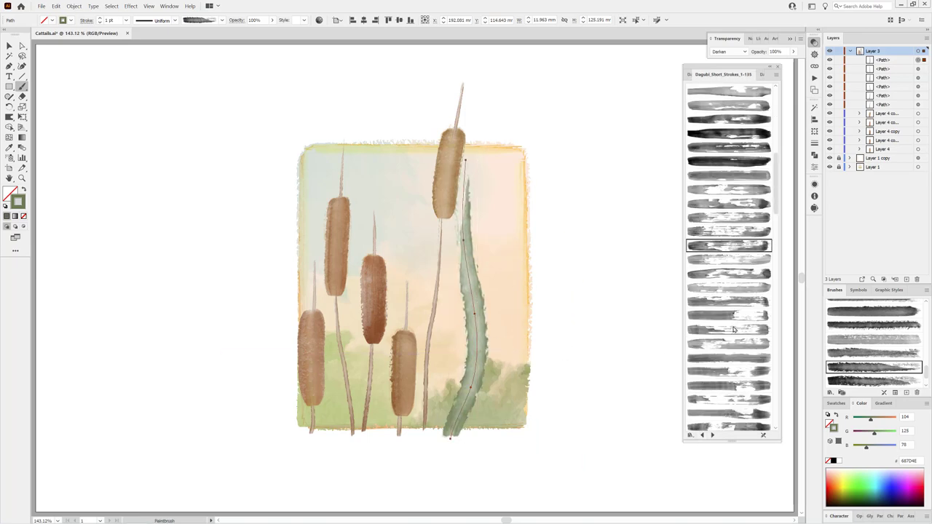
scroll(728, 291, down, 5)
click(735, 326)
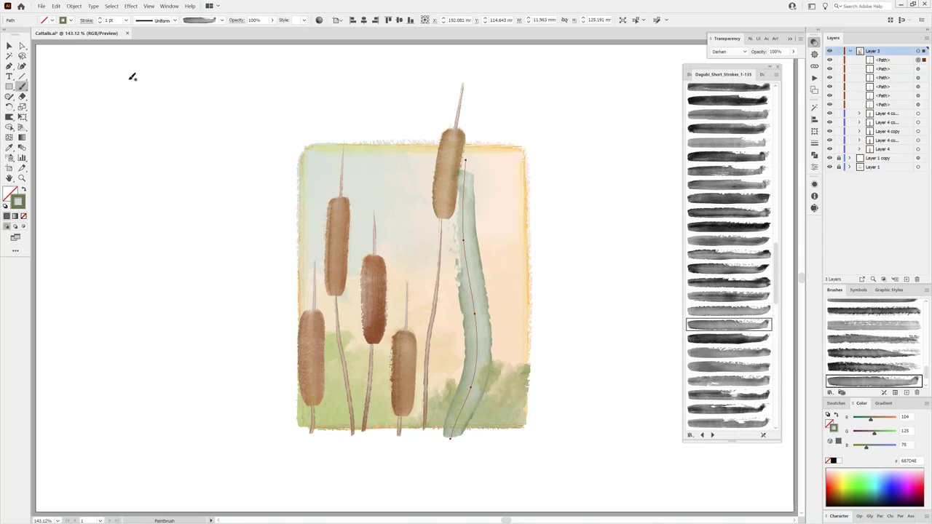
click(174, 22)
click(142, 90)
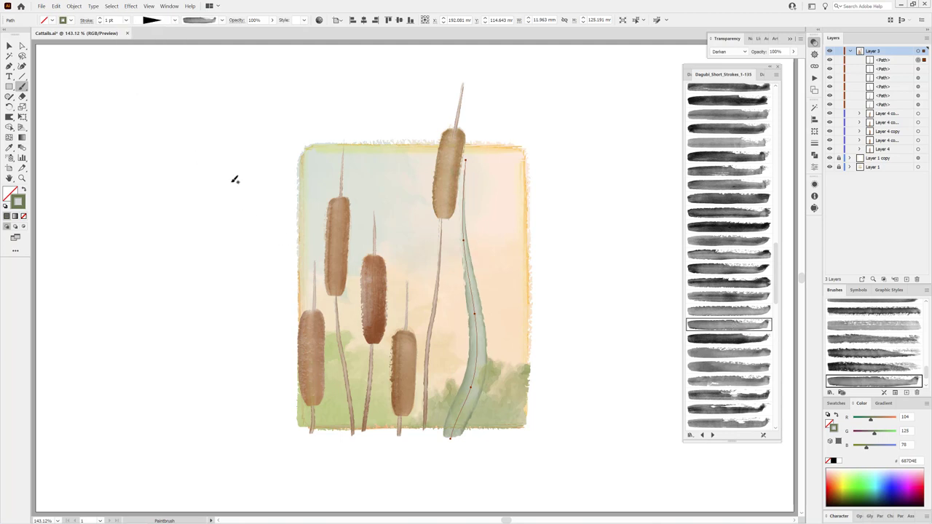
mouse_move(482, 374)
mouse_down()
mouse_move(509, 359)
mouse_move(485, 364)
mouse_up()
- Replace the leaf with a new green leaf by the tall cattail and one across the left cattails
mouse_move(873, 435)
mouse_down()
mouse_move(869, 422)
mouse_move(872, 435)
mouse_up()
key(Delete)
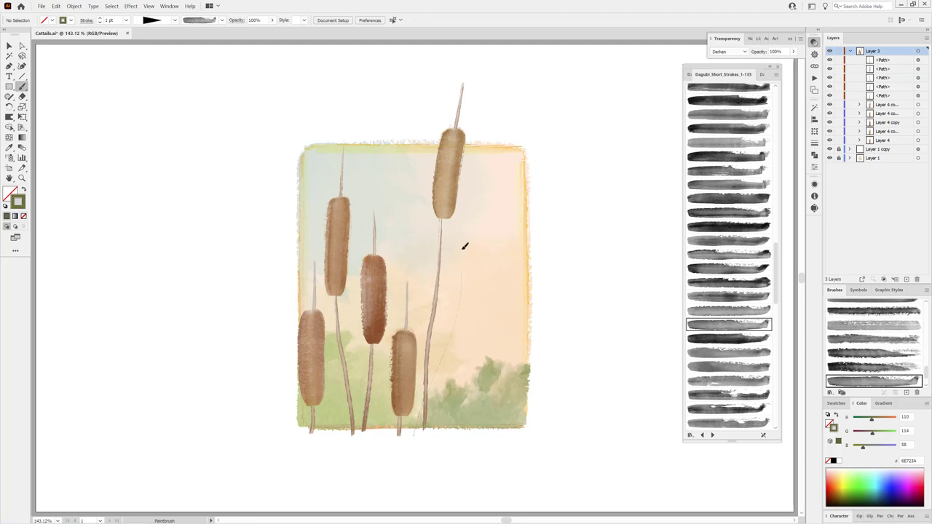
drag(465, 246, 468, 192)
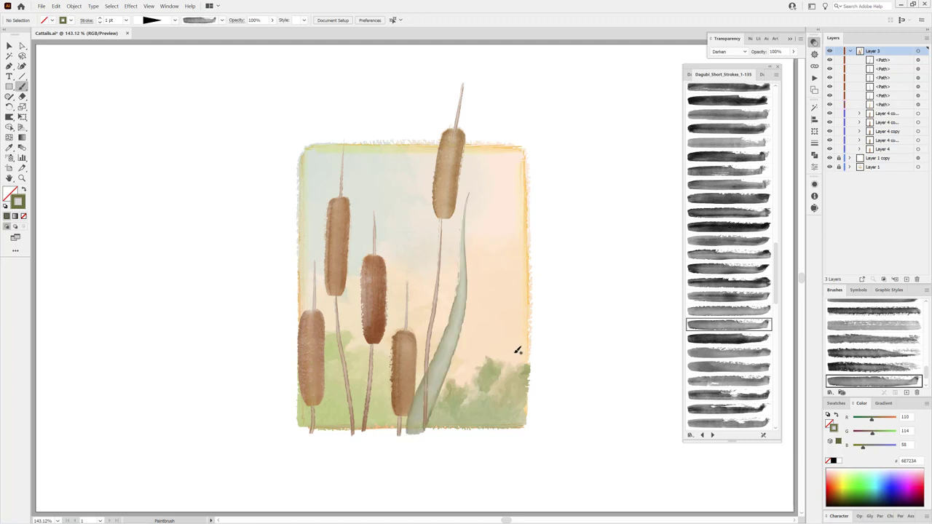
click(727, 352)
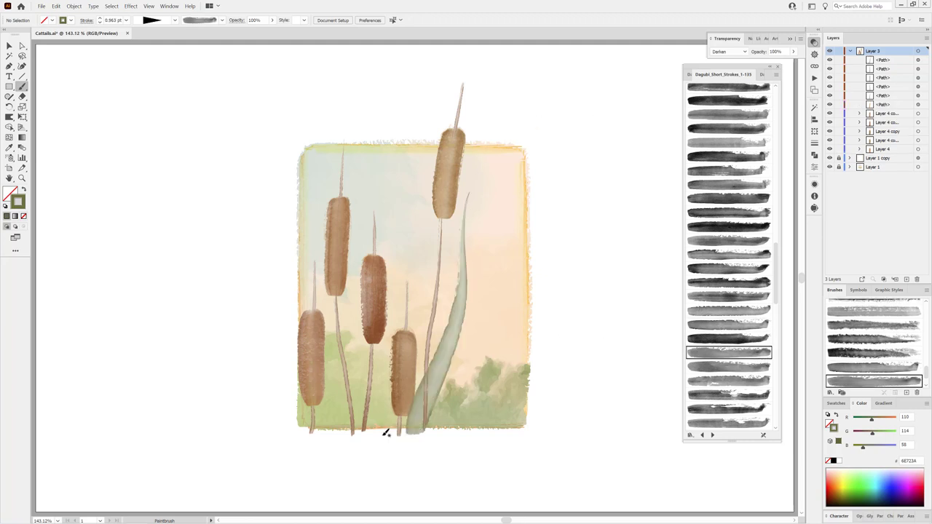
drag(303, 227, 297, 192)
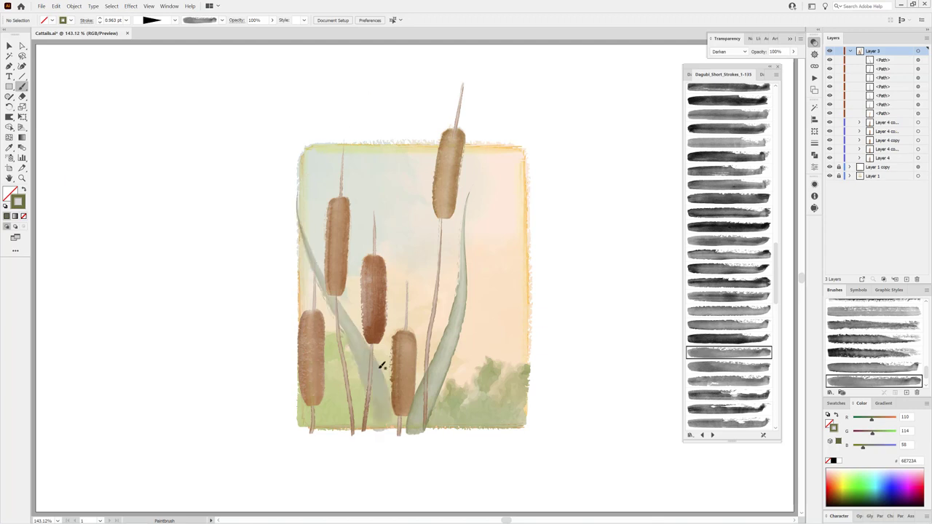
- Add a short leaf near bottom centre and a curved lower-right stroke in dark olive 40510E
ctrl+click(363, 356)
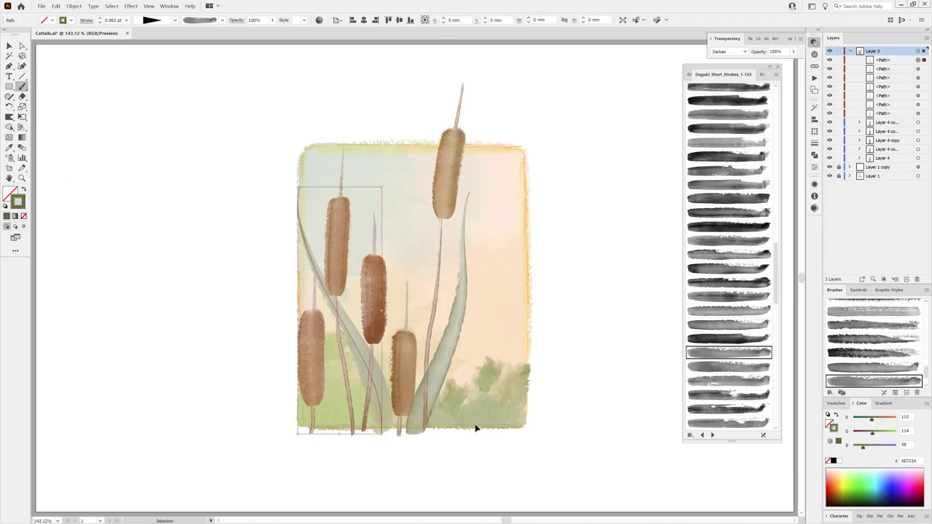
ctrl+click(623, 468)
click(731, 367)
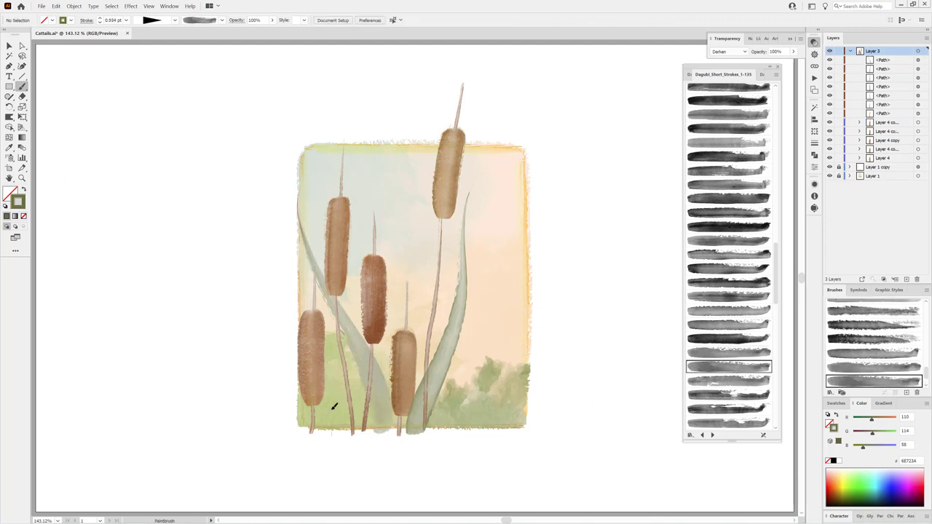
drag(351, 318, 351, 298)
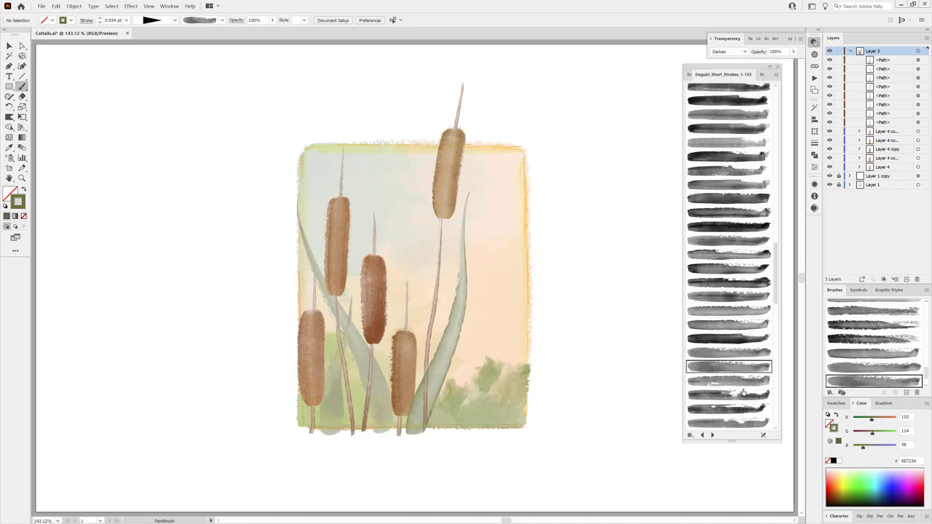
click(737, 422)
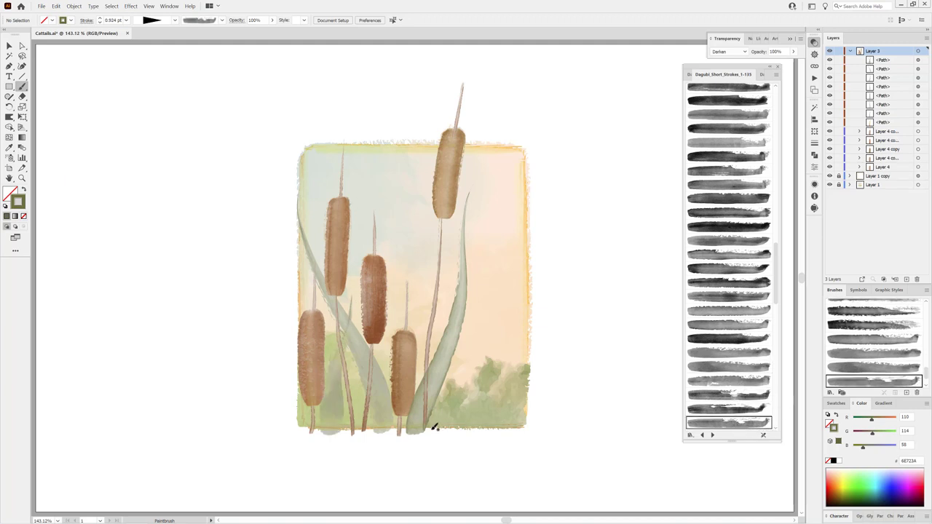
drag(495, 384, 431, 428)
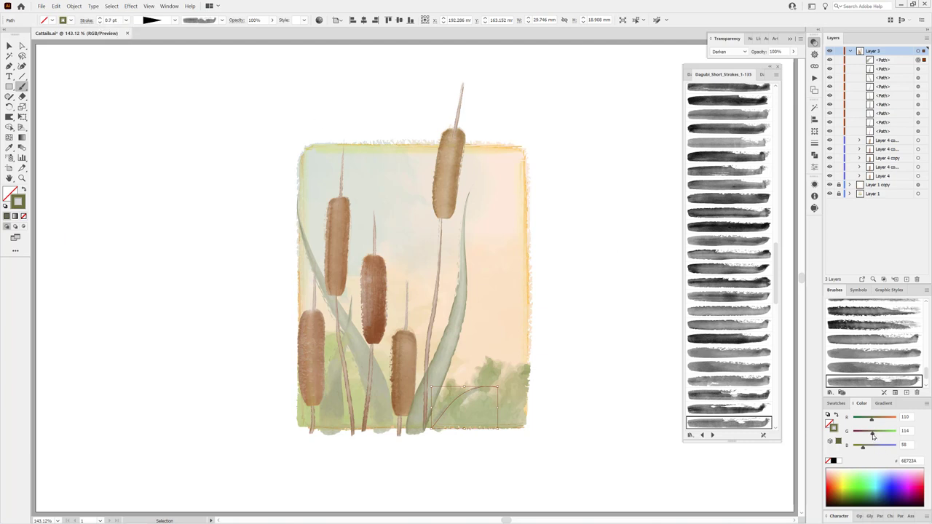
drag(873, 435, 866, 434)
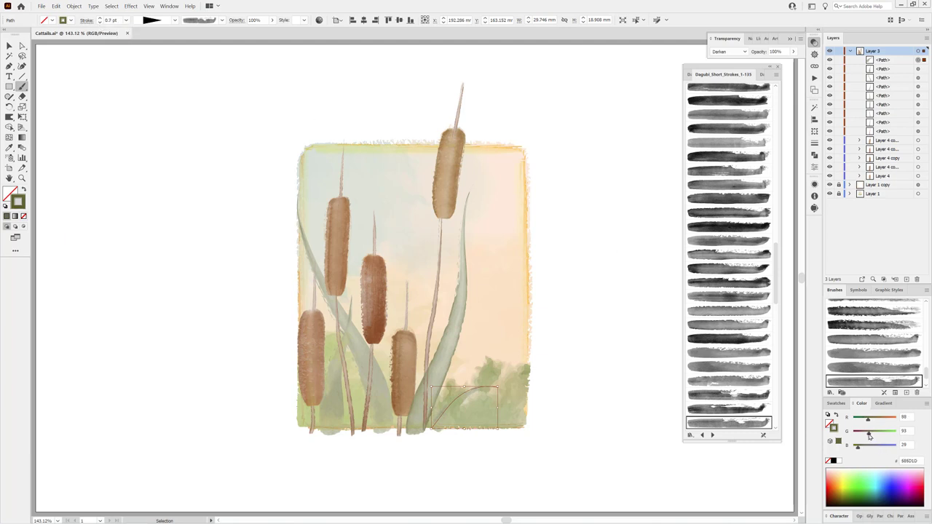
- Load the Dagubi Long Strokes Gradient brush collection and pick one of its brushes
ctrl+click(641, 469)
click(763, 76)
click(691, 76)
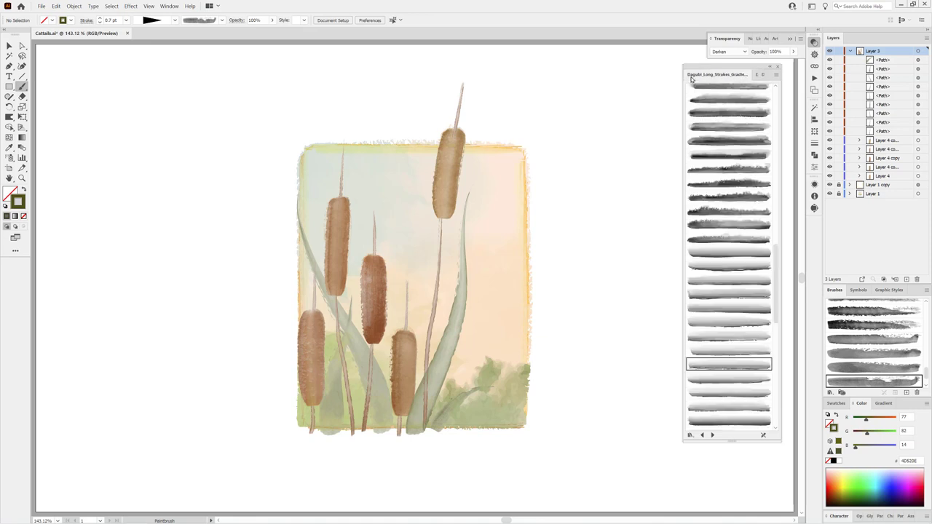
scroll(741, 202, up, 3)
scroll(741, 202, up, 3)
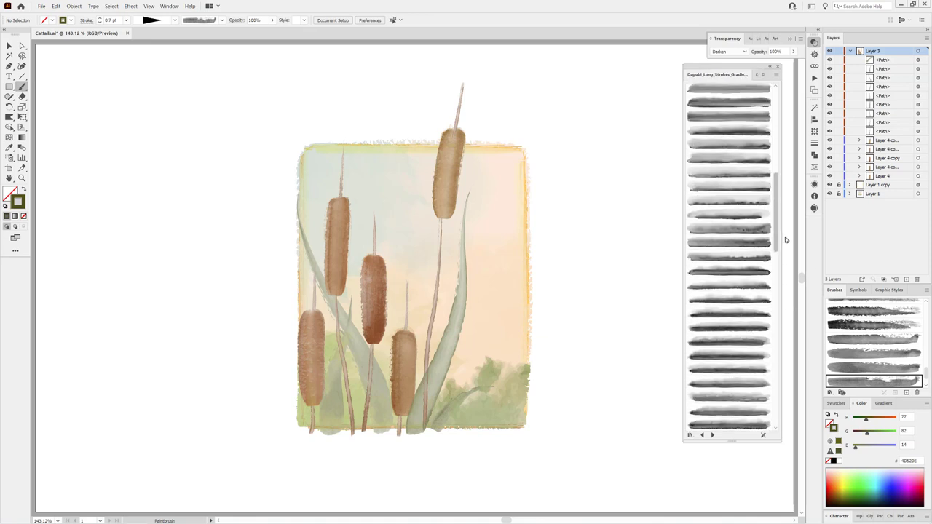
click(743, 200)
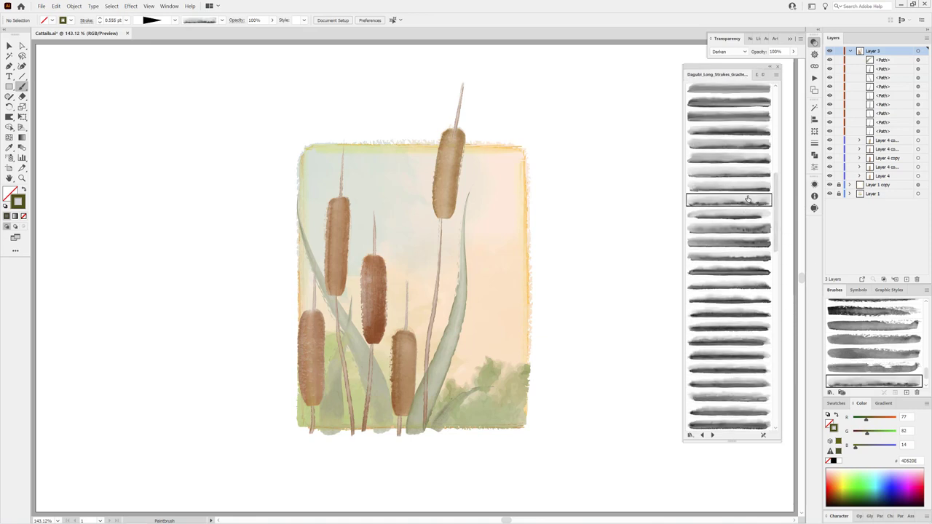
- Set a light tan paint colour with Multiply blending on the tall leaf beside the right cattail
click(839, 471)
drag(885, 447, 891, 422)
click(727, 51)
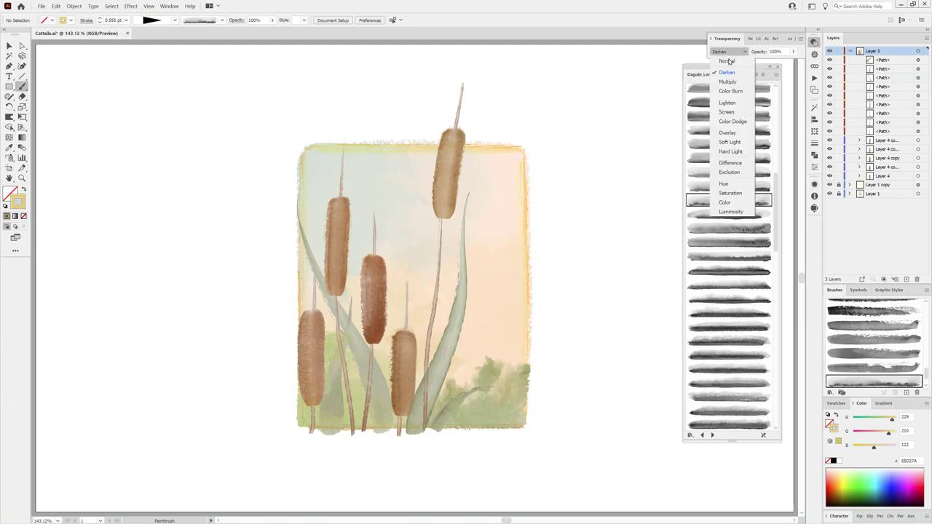
click(721, 82)
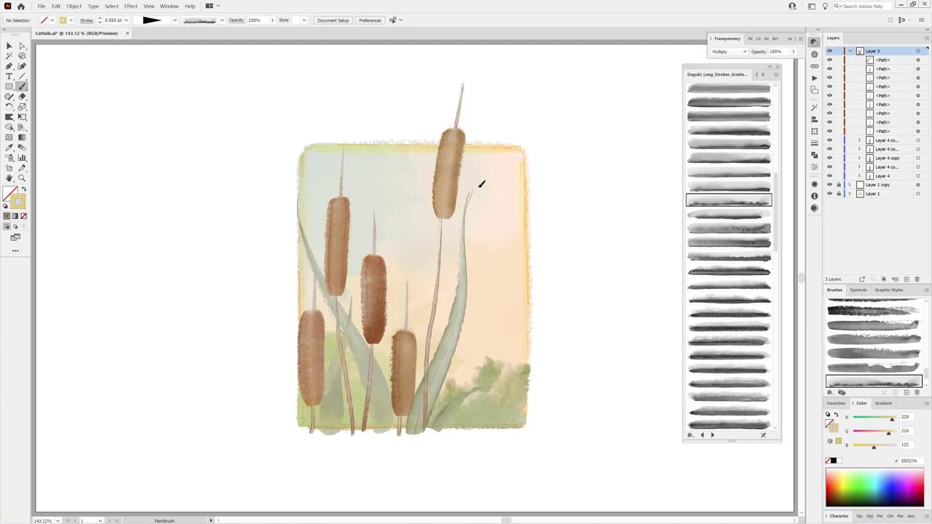
ctrl+click(443, 376)
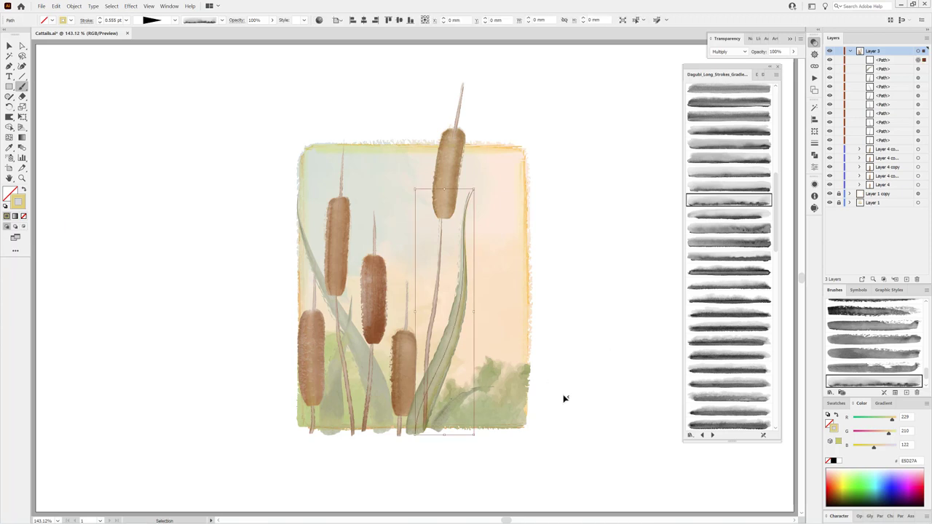
drag(888, 434, 884, 435)
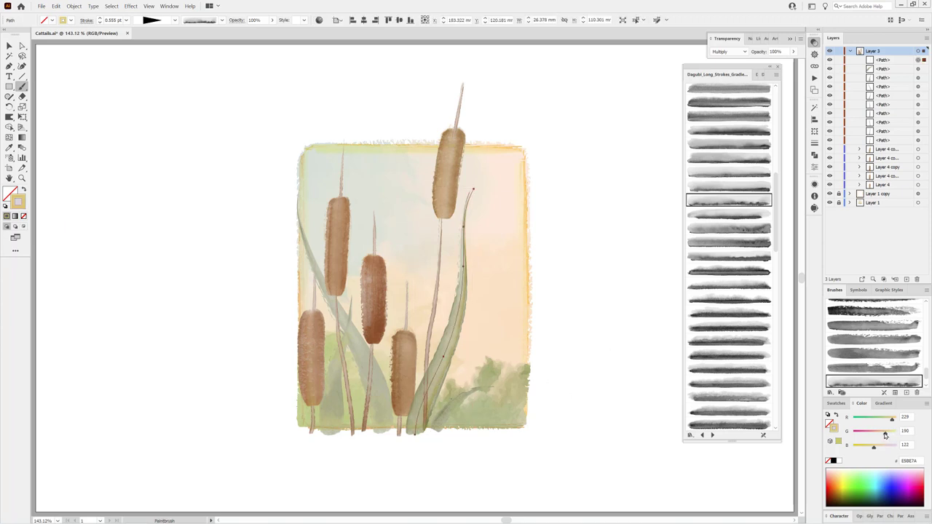
ctrl+click(649, 476)
- Paint a tan gradient stroke along the left leaf, apply the brush, and warp it smoother
click(734, 188)
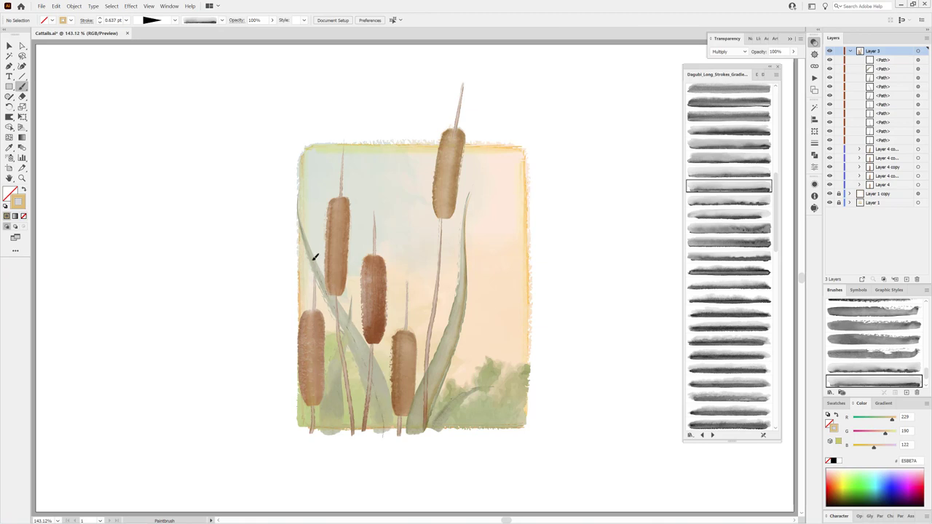
drag(300, 190, 312, 183)
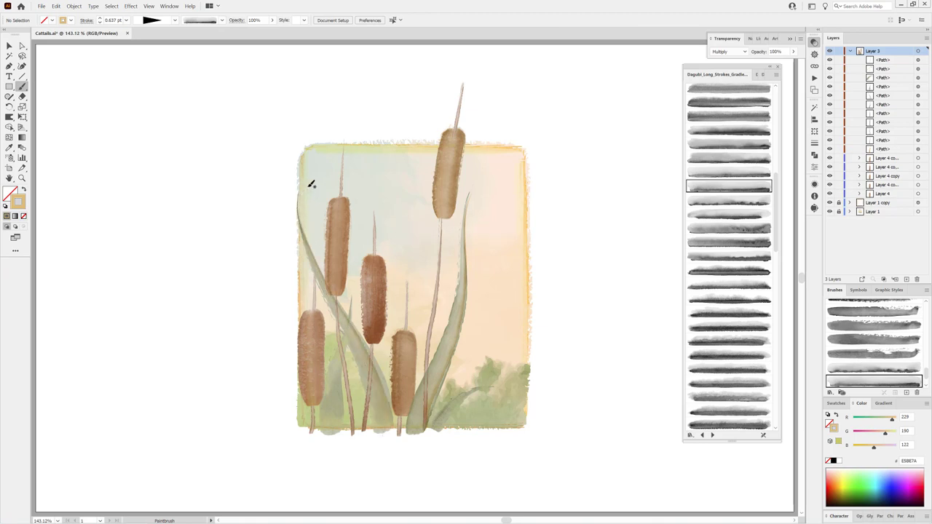
ctrl+click(383, 394)
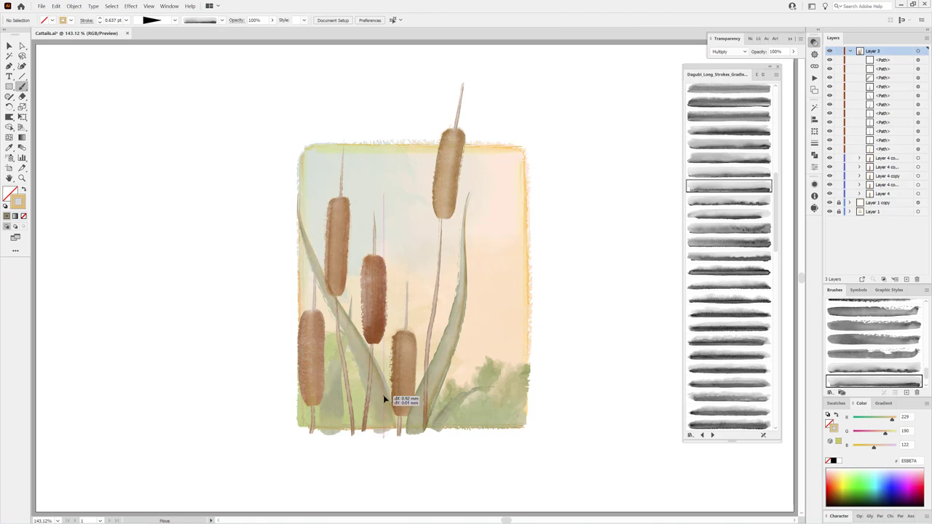
click(741, 201)
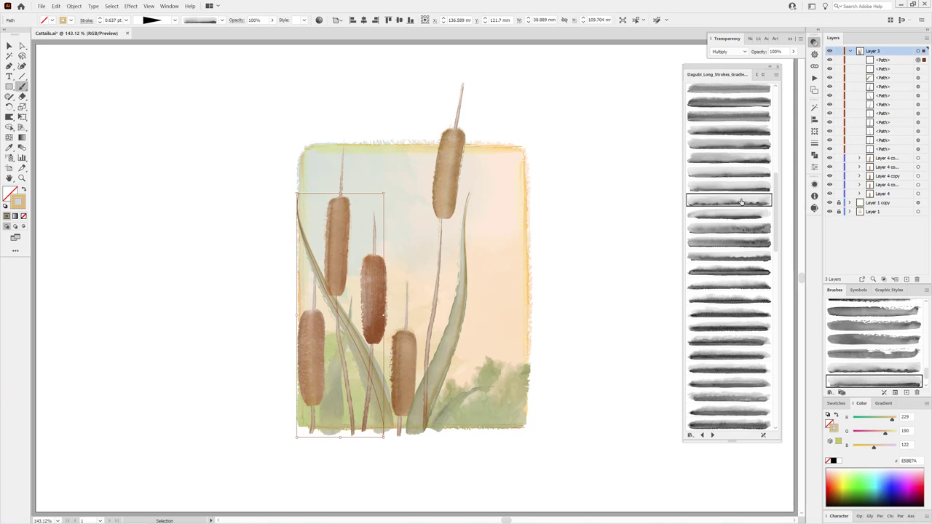
click(13, 119)
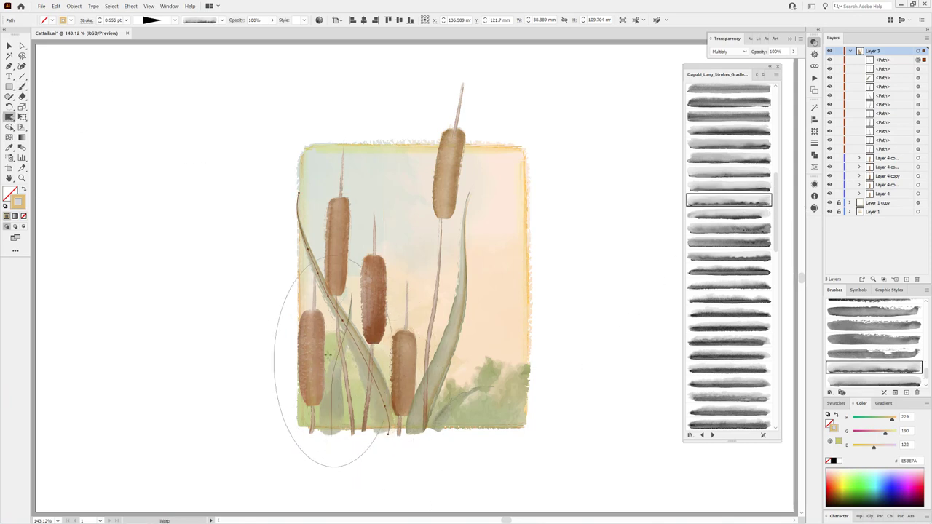
ctrl+click(172, 298)
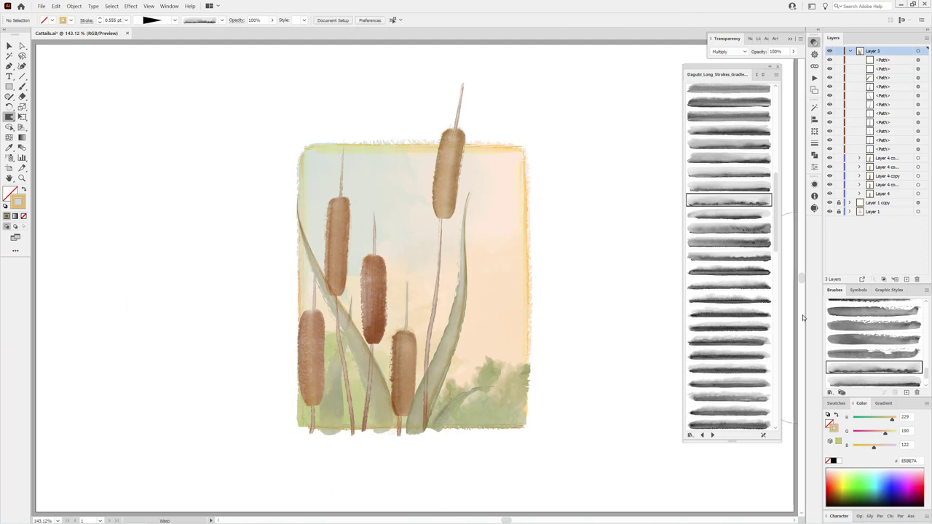
- Paint another gradient-brush leaf stroke down toward the bottom centre
scroll(766, 187, up, 5)
click(730, 109)
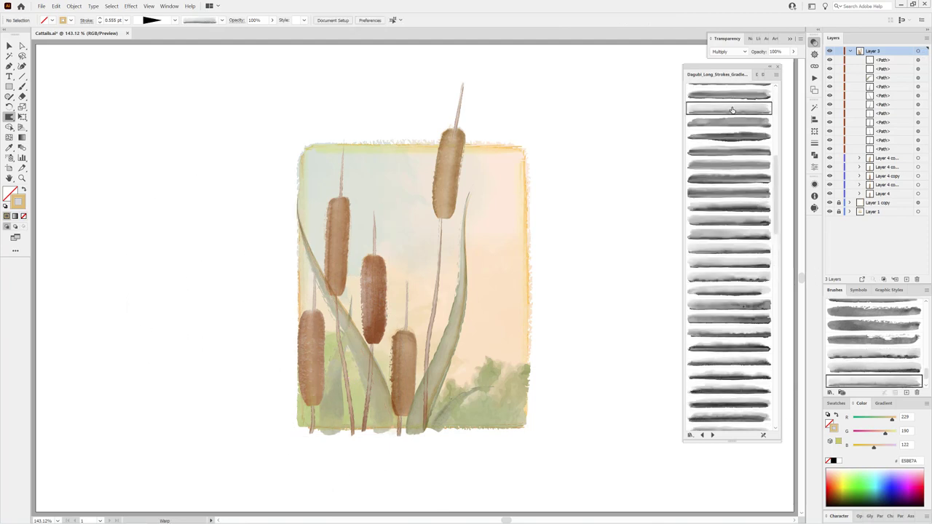
click(22, 86)
drag(353, 303, 356, 295)
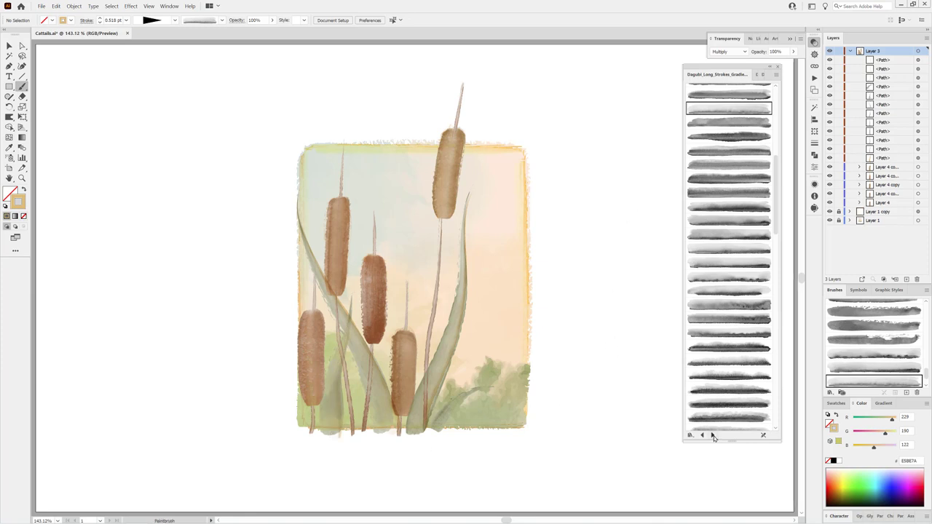
- Load the Long Strokes Dark Border 66-137 library, pick a brush, and set sage green 768D7A
click(713, 436)
click(701, 436)
click(701, 435)
click(701, 436)
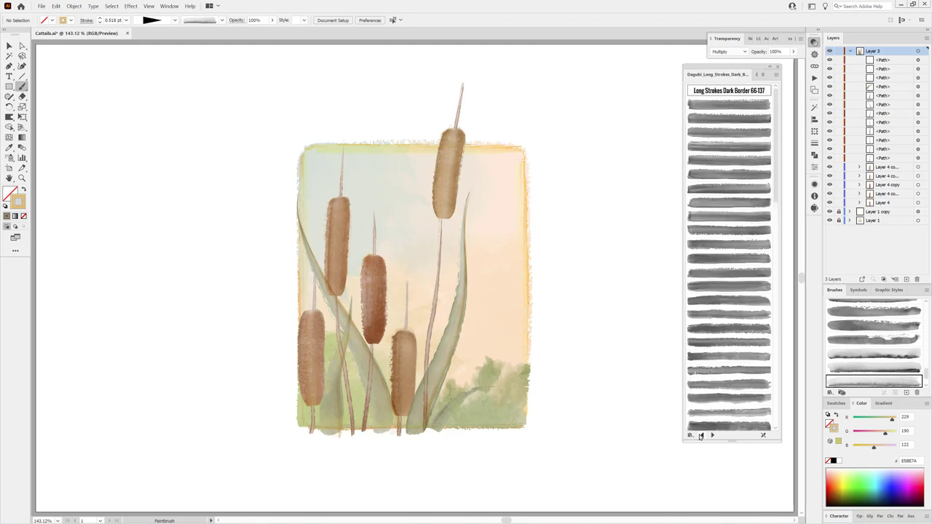
scroll(761, 262, down, 5)
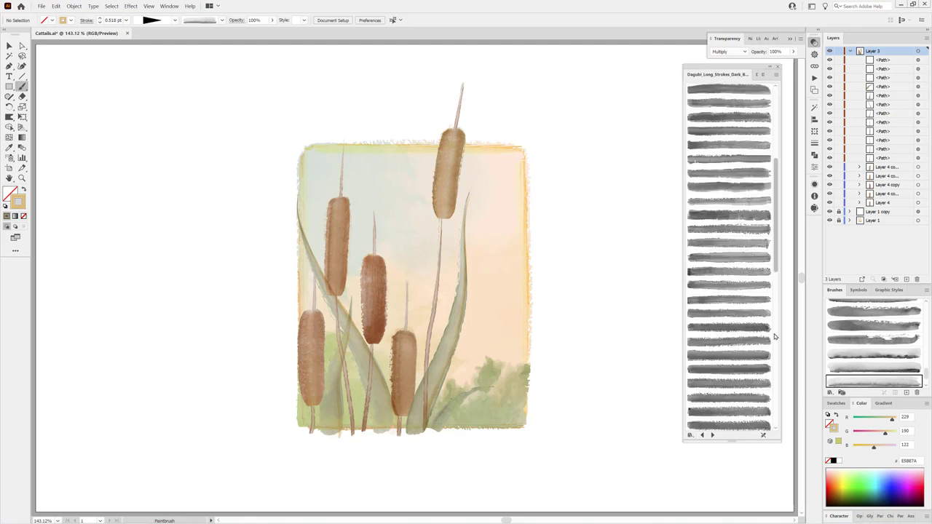
scroll(765, 328, down, 5)
scroll(769, 393, down, 5)
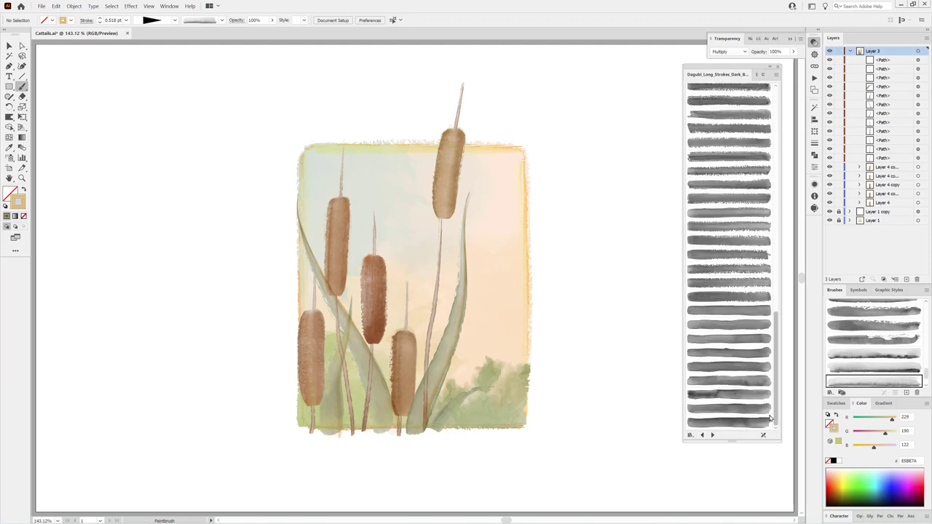
click(736, 339)
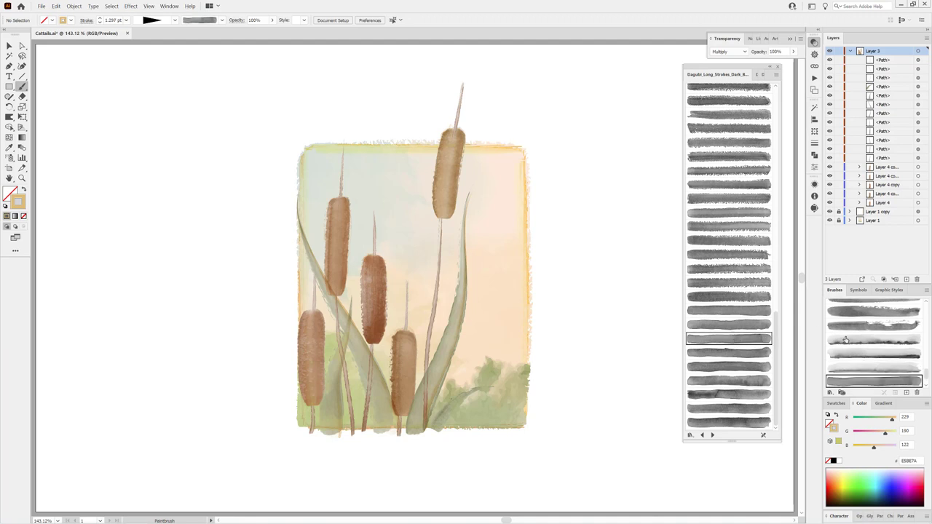
mouse_move(892, 421)
mouse_down()
mouse_move(873, 420)
mouse_move(877, 434)
mouse_up()
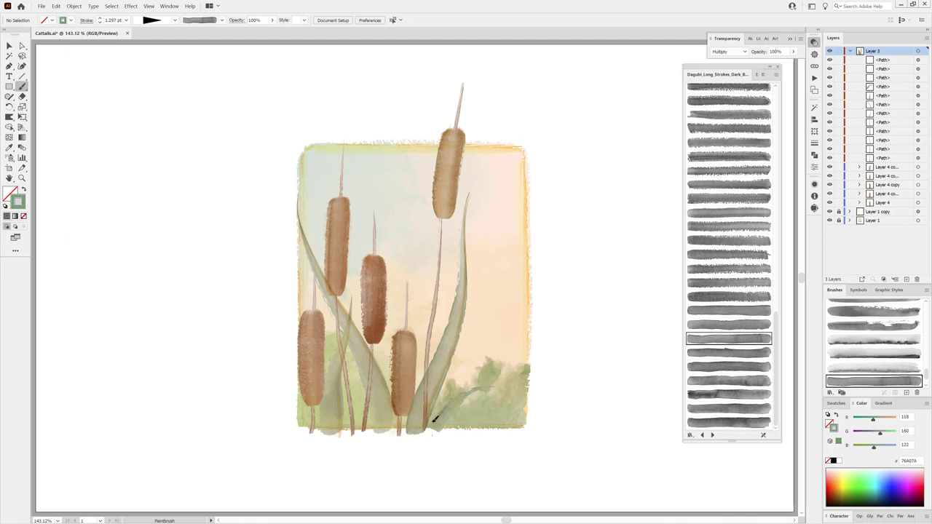
- Paint a leaf stroke through the cattails with Normal blending and a deeper green colour
drag(359, 179, 434, 433)
click(726, 53)
click(726, 61)
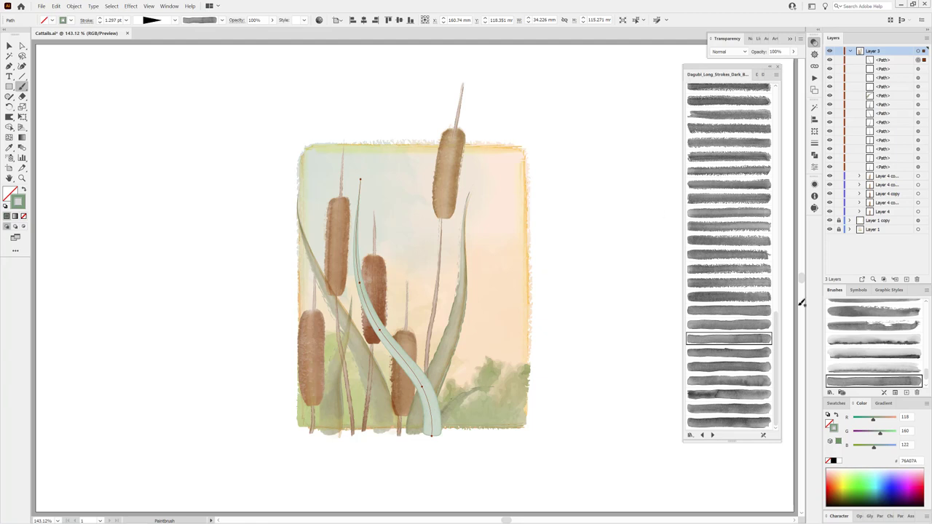
mouse_move(874, 422)
mouse_down()
mouse_move(865, 421)
mouse_move(881, 436)
mouse_move(859, 448)
mouse_up()
key(ctrl+shift+a)
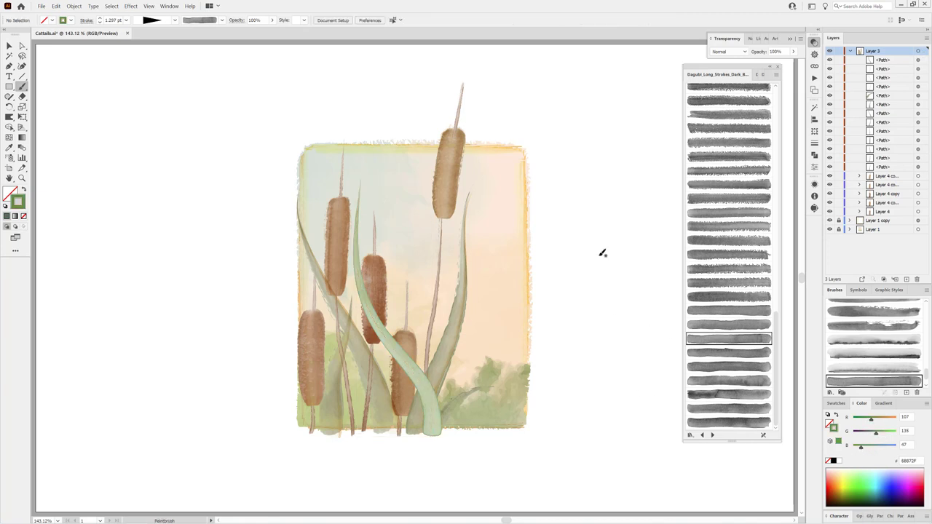
- Paint a second green leaf from the lower left with another long stroke brush, then show Long Strokes 129-200
click(742, 381)
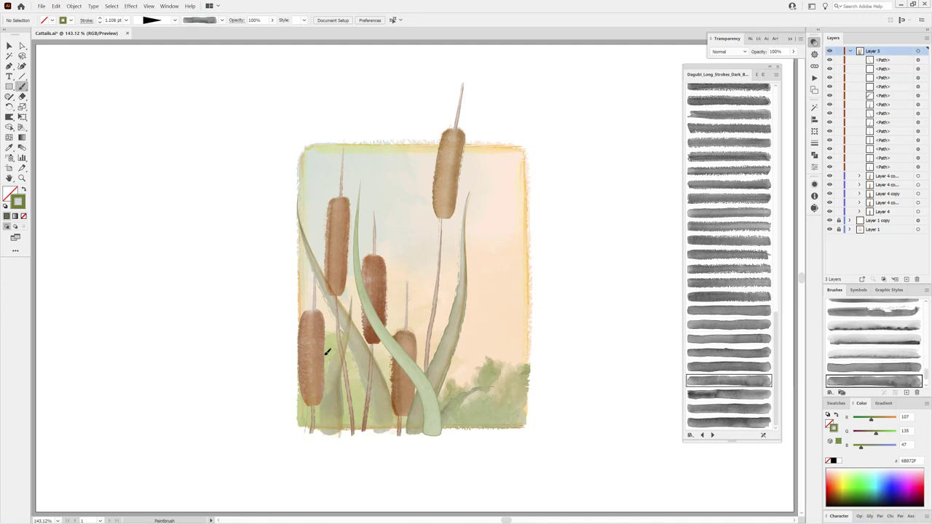
drag(327, 352, 313, 208)
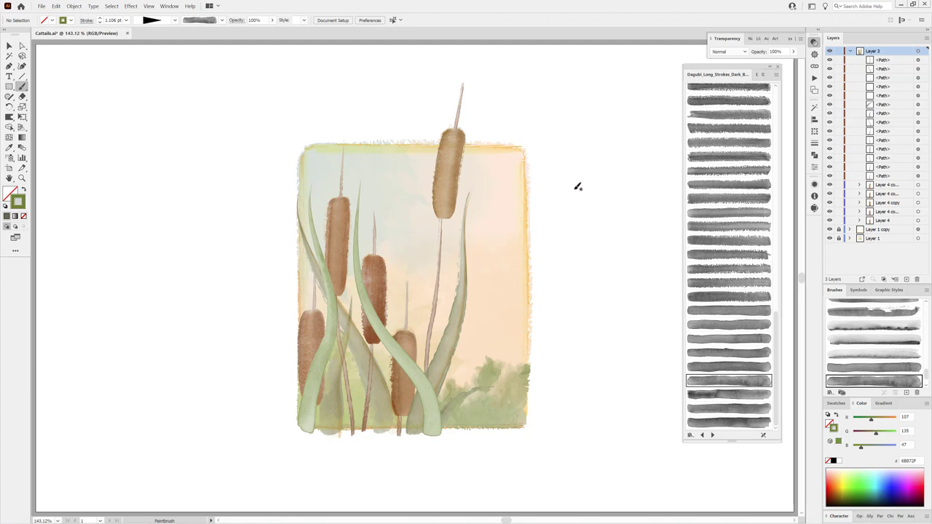
click(702, 434)
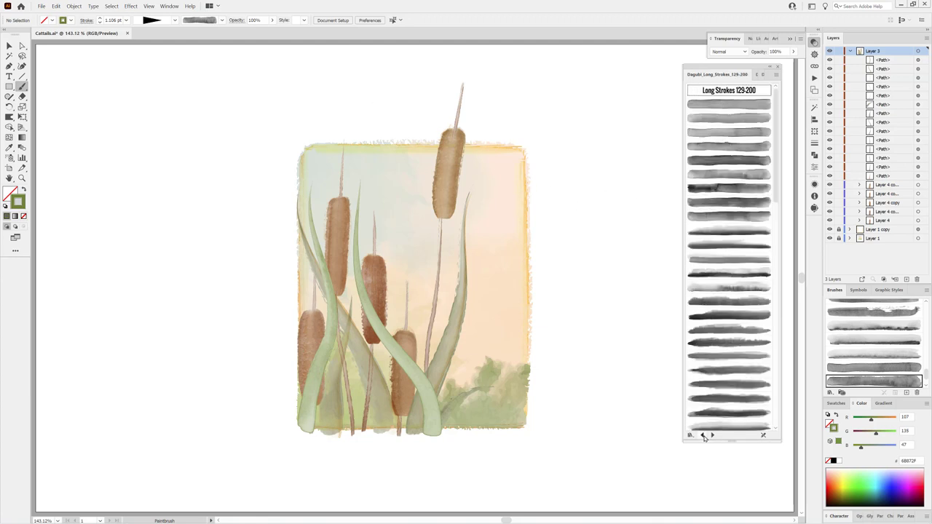
- Paint thin leaves along the left edge with a Long Strokes brush in Darken mode
click(725, 343)
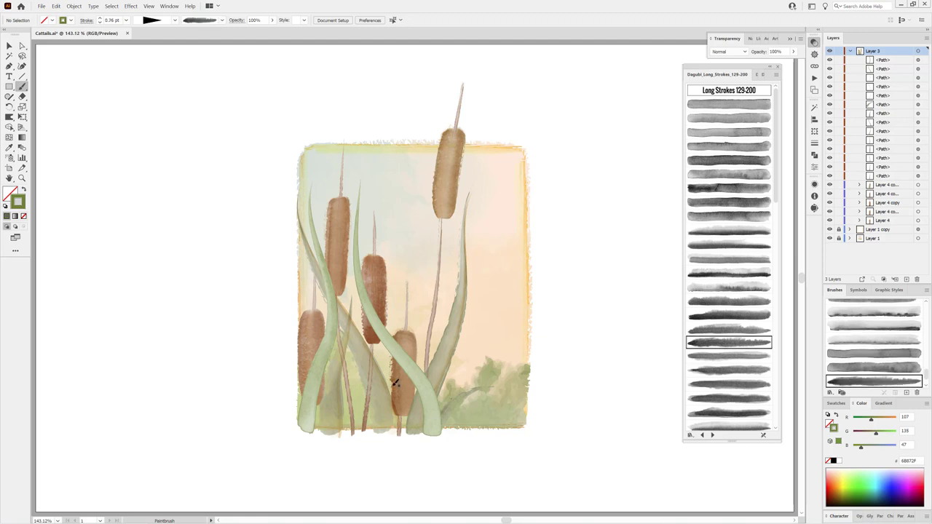
click(717, 52)
click(726, 72)
drag(301, 340, 281, 235)
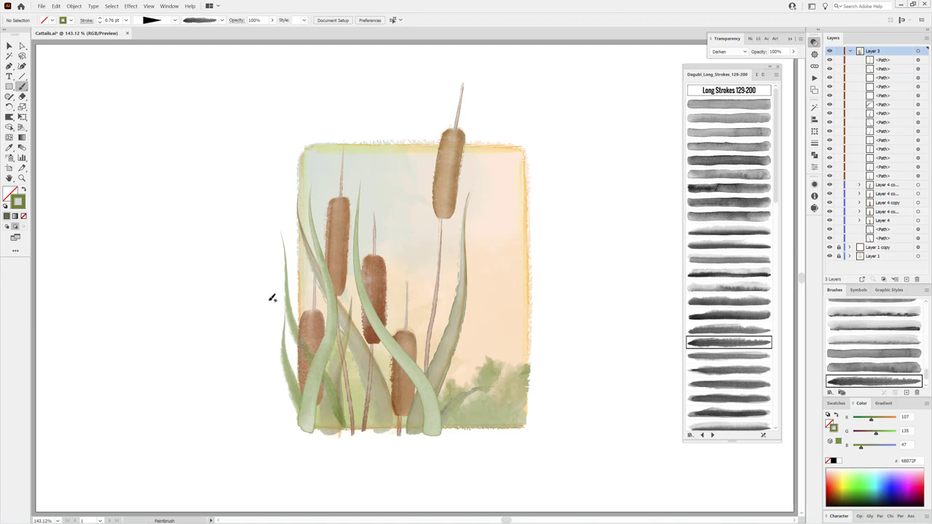
mouse_move(283, 309)
mouse_down()
mouse_move(287, 380)
mouse_move(309, 429)
mouse_up()
click(743, 370)
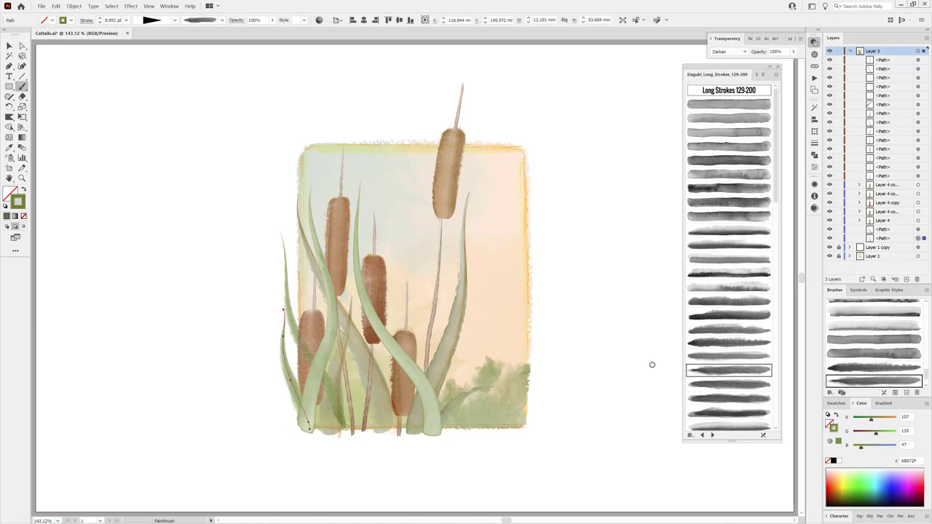
- Briefly try the Warp tool, then paint a leaf at the lower right with another long stroke brush
key(shift+r)
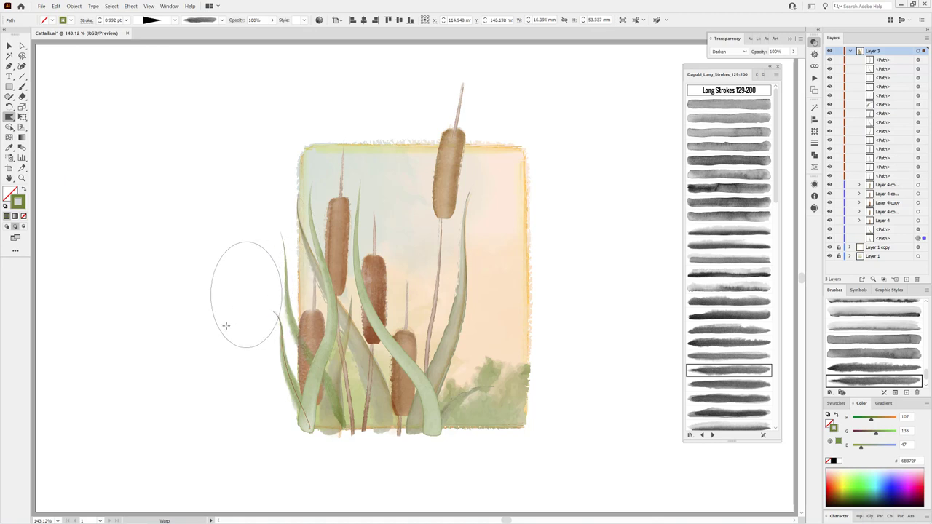
key(ctrl+shift+a)
scroll(755, 332, down, 3)
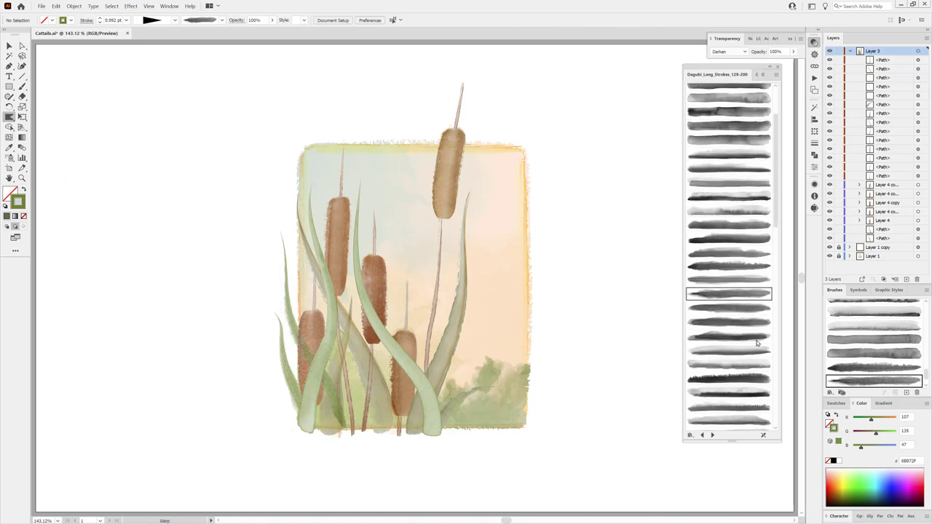
click(755, 323)
key(b)
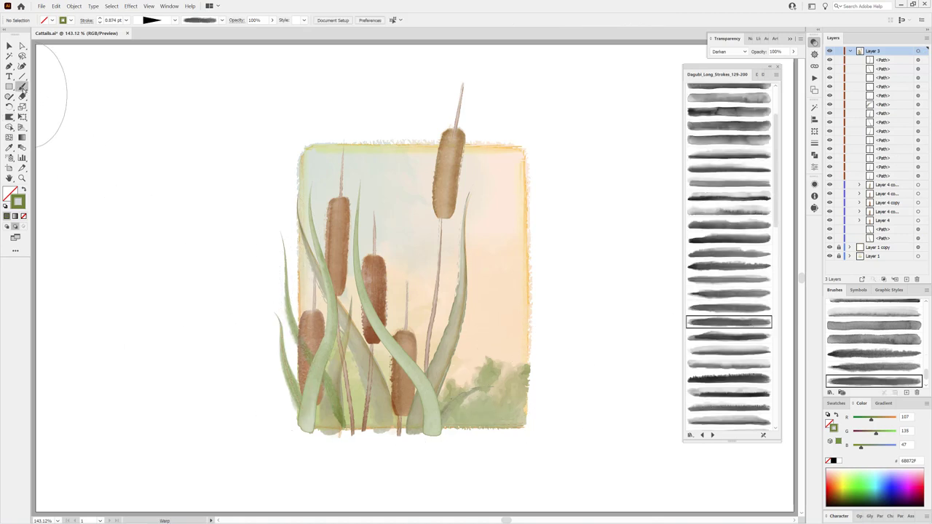
drag(500, 306, 445, 434)
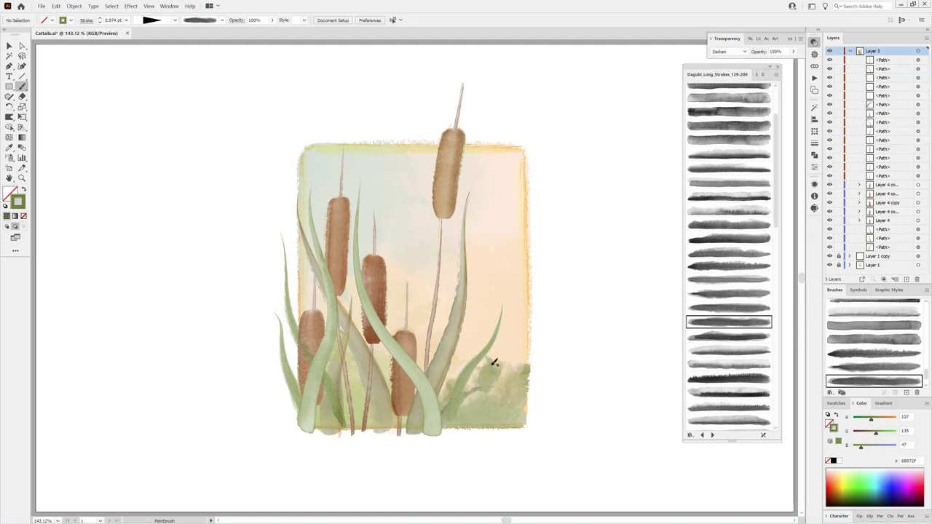
ctrl+click(582, 277)
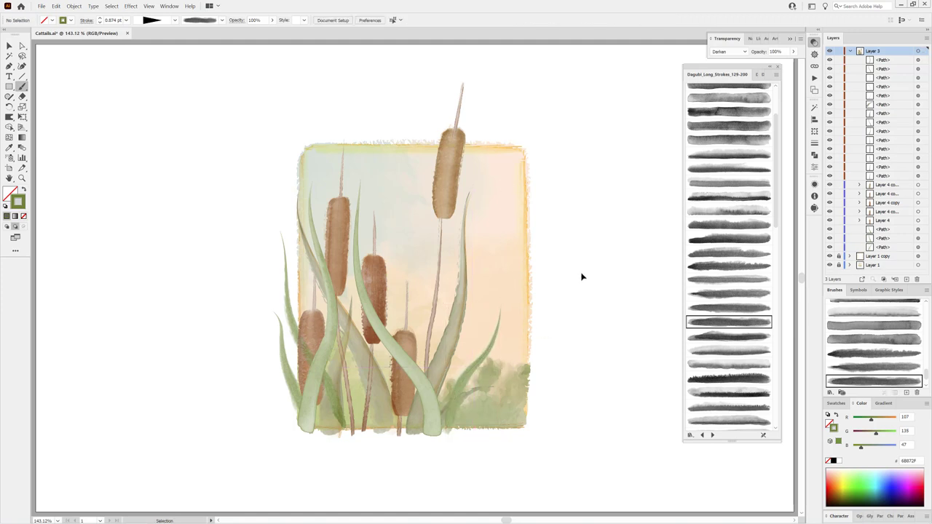
- Collapse Layer 3, make Layer 1 active, and open the Dagubi_Stamps_Washes brush set
click(850, 52)
click(829, 69)
click(830, 70)
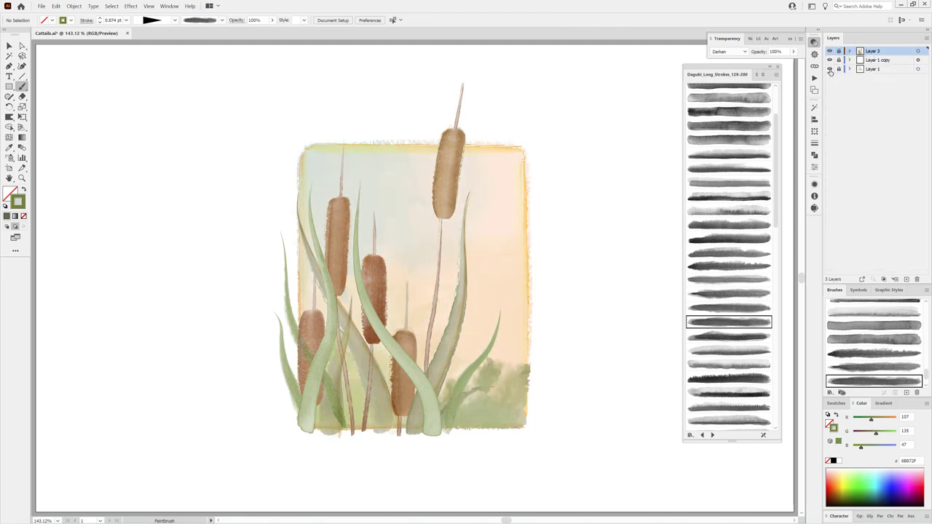
click(883, 70)
click(760, 75)
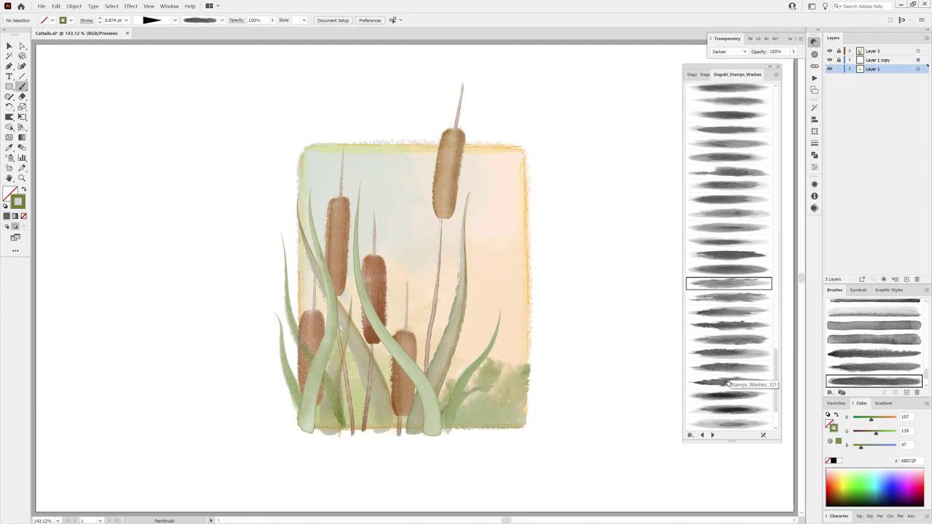
- Choose a watercolour wash brush in deep green 517208 with Multiply blending
click(726, 383)
drag(876, 436, 872, 436)
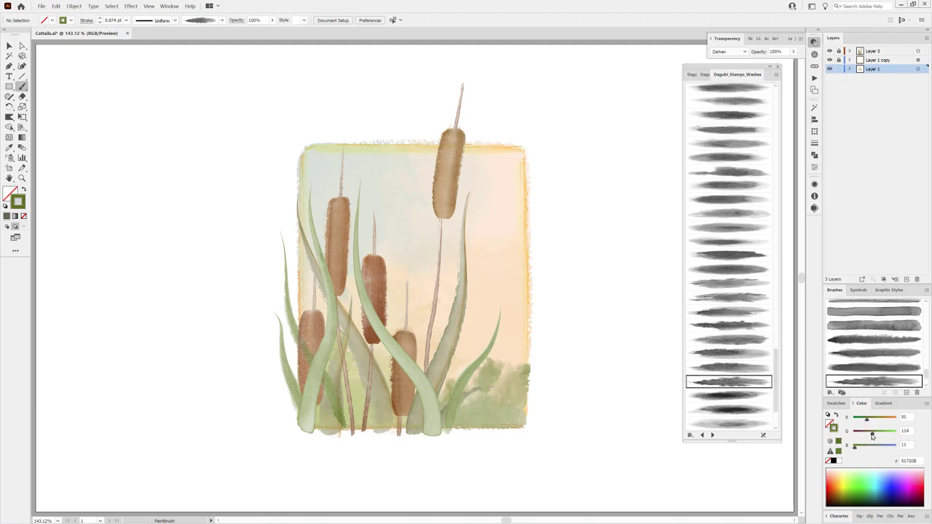
click(728, 52)
click(725, 73)
- Reorder the wash path in Layer 1, give it a 4 pt stroke, and reposition it
click(850, 68)
drag(892, 140, 895, 86)
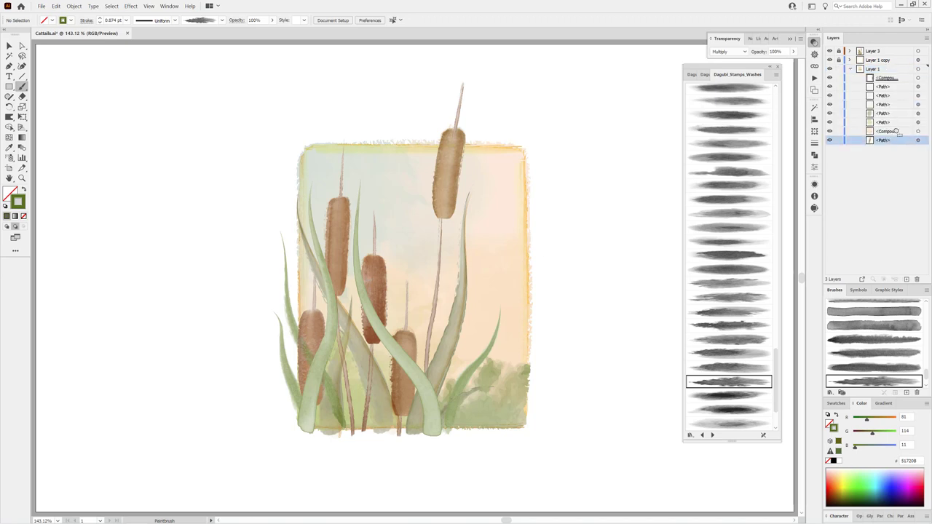
click(917, 86)
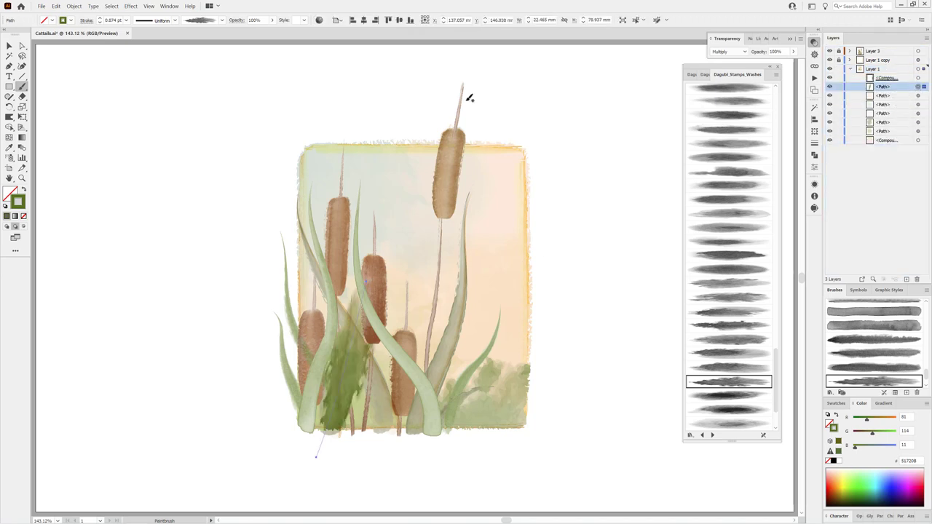
click(100, 19)
click(100, 19)
click(100, 19)
click(100, 19)
mouse_move(368, 409)
mouse_down()
mouse_move(338, 452)
mouse_move(344, 491)
mouse_up()
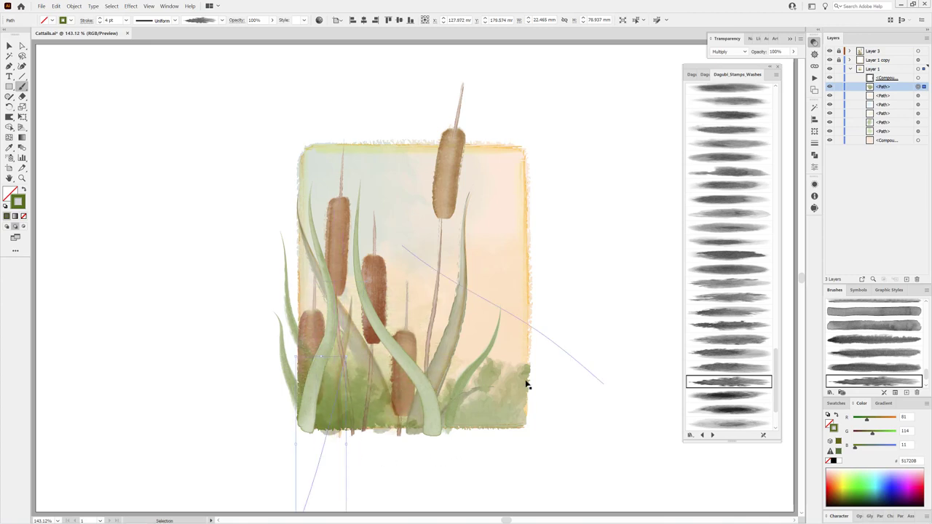
- Move the green wash up behind the cattails and paint a faint stroke below the artwork
click(845, 51)
scroll(874, 160, down, 3)
mouse_move(885, 211)
mouse_down()
mouse_move(878, 45)
mouse_move(889, 56)
mouse_up()
scroll(388, 412, down, 5)
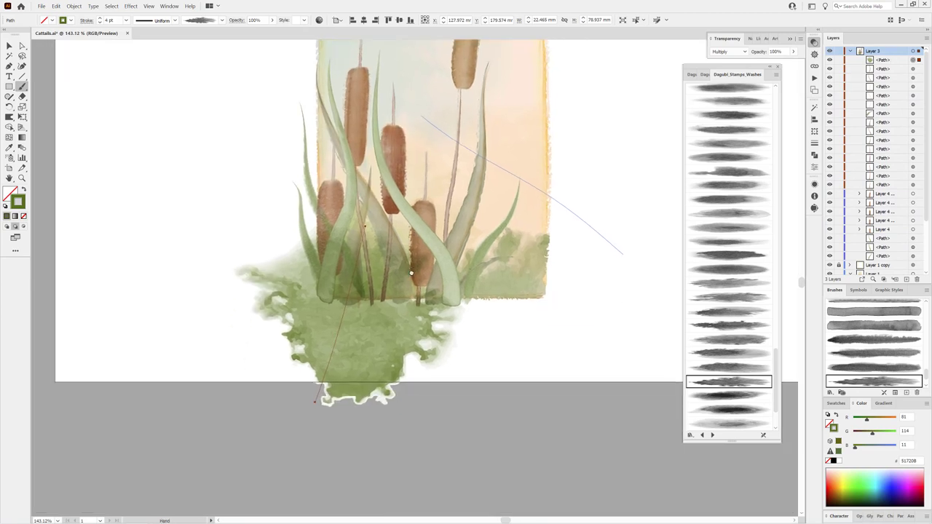
mouse_move(372, 358)
mouse_down()
mouse_move(386, 271)
mouse_move(373, 288)
mouse_up()
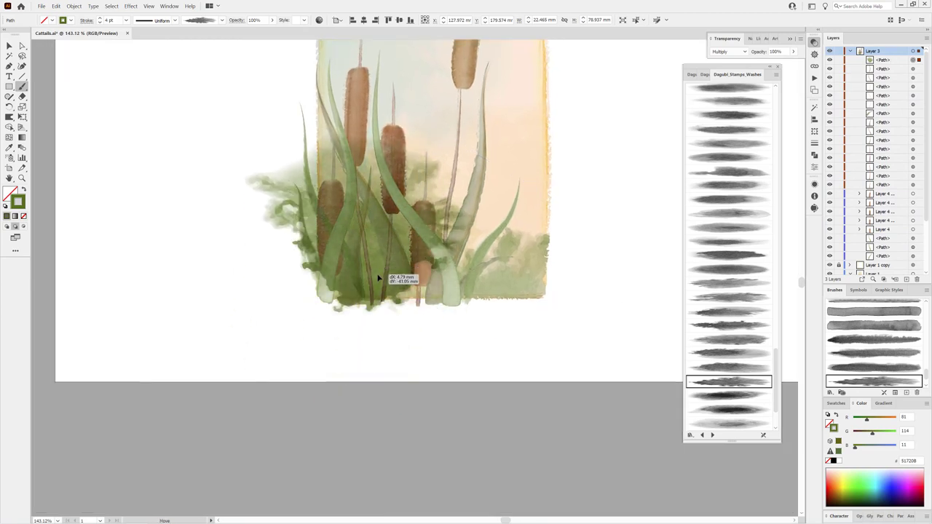
drag(415, 336, 602, 332)
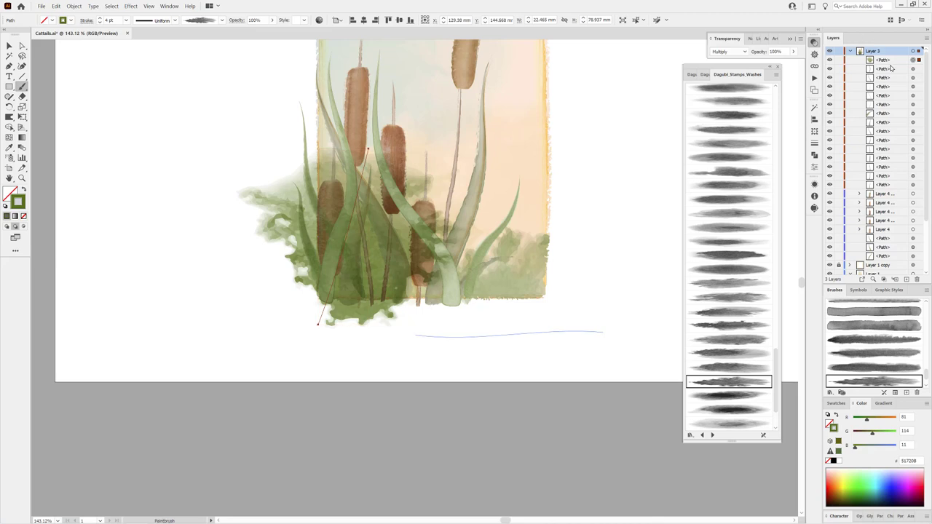
- Add an empty Layer 9 and select the background compound path in Layer 1
click(906, 280)
scroll(884, 218, down, 3)
click(884, 217)
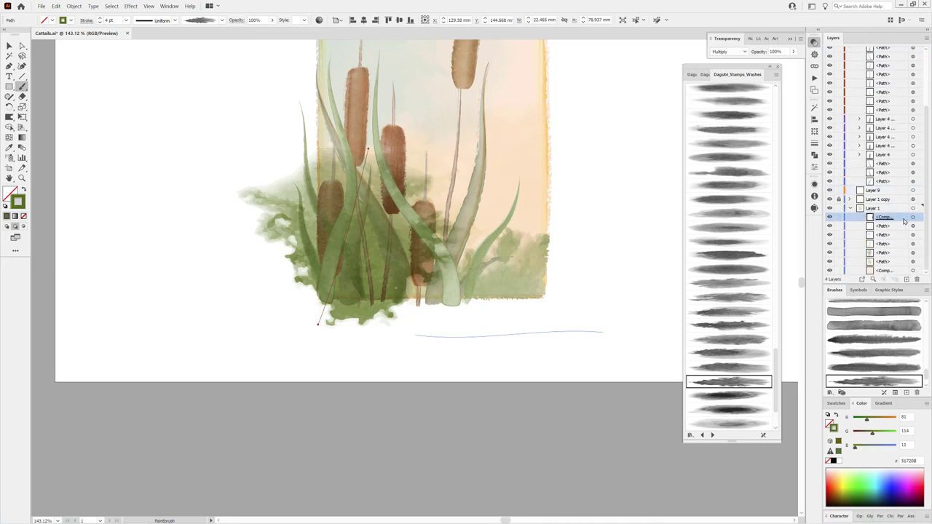
click(913, 217)
- Copy the background compound path and paste it in place on Layer 9
click(75, 6)
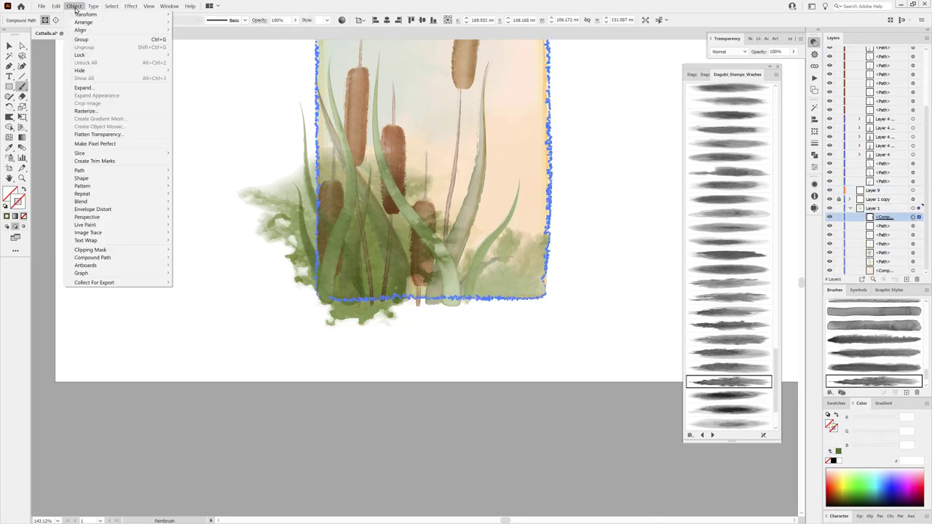
click(55, 6)
scroll(859, 75, up, 1)
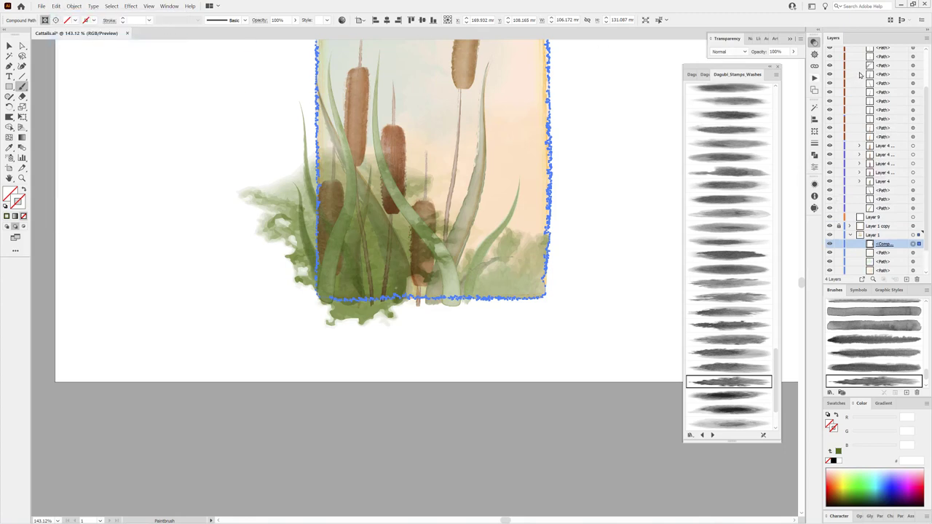
scroll(859, 75, up, 2)
click(851, 53)
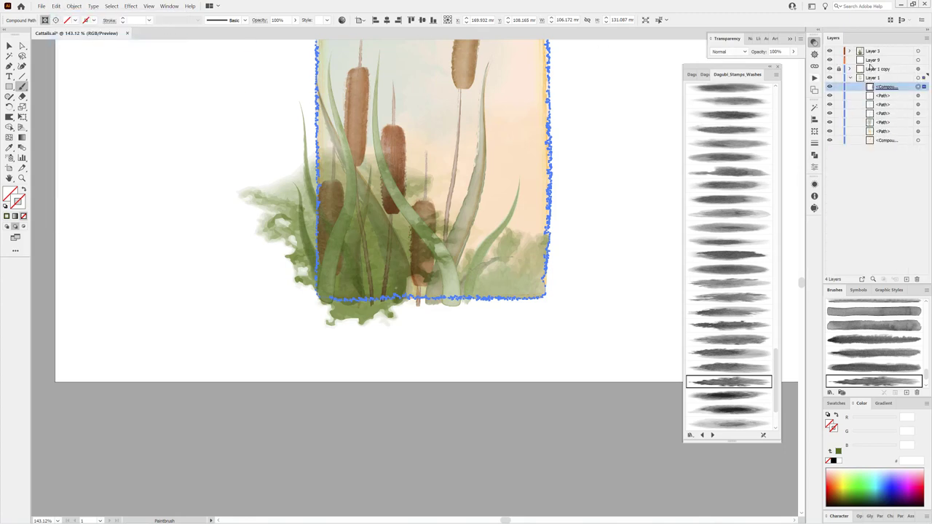
click(873, 61)
click(56, 6)
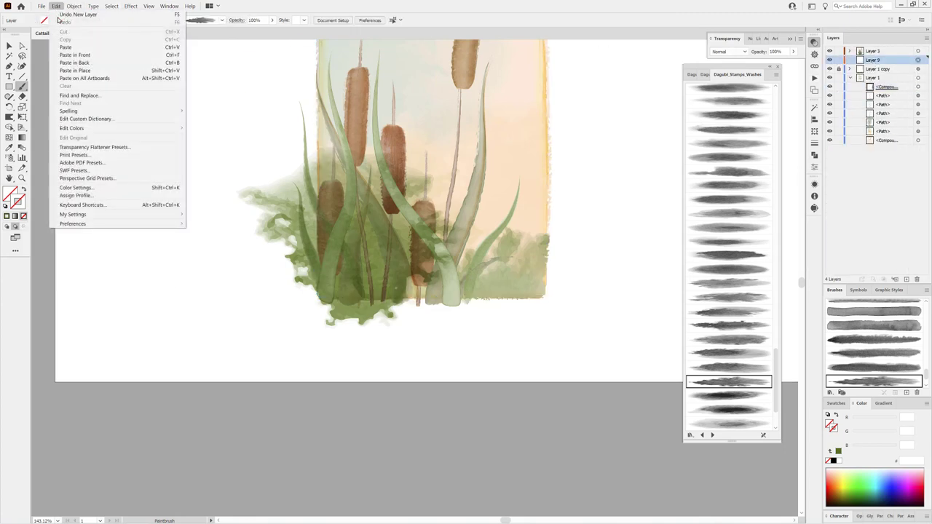
click(88, 69)
- Move Layer 9 above Layer 3 and expand its contents
drag(873, 61, 881, 48)
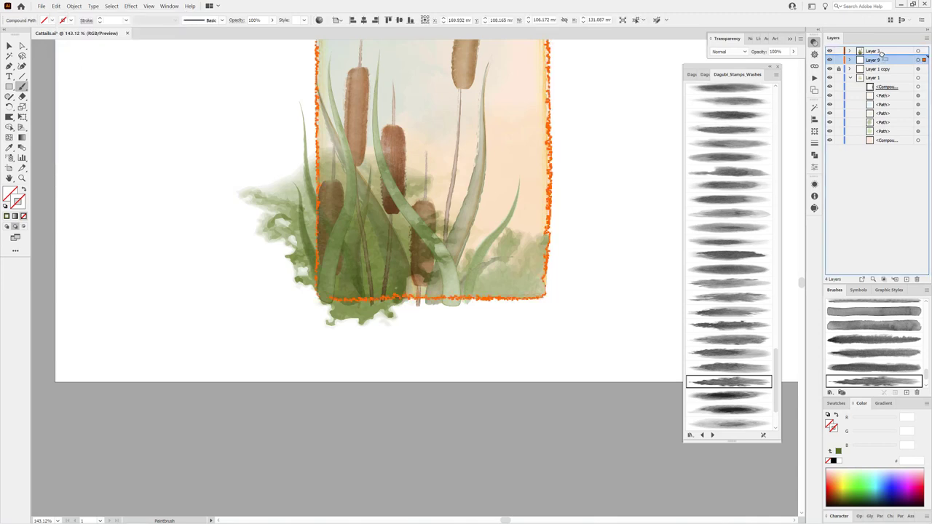
click(851, 59)
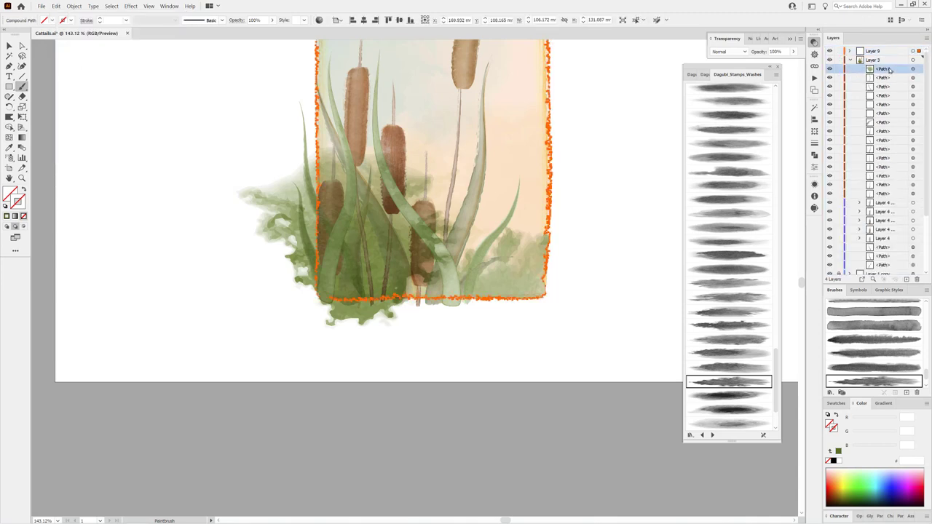
click(849, 59)
click(849, 51)
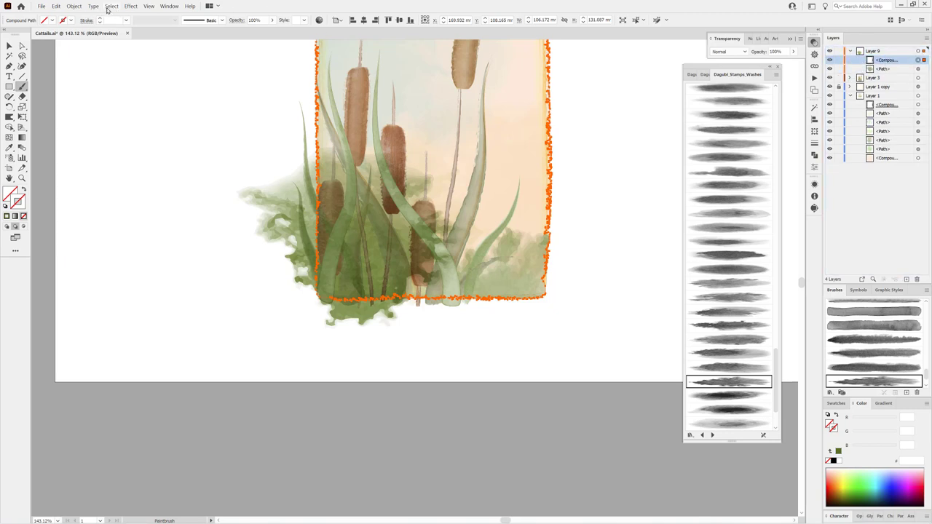
- Deselect all, make Layer 9 a clipping mask, and toggle the wash's visibility to check it
click(109, 6)
click(130, 35)
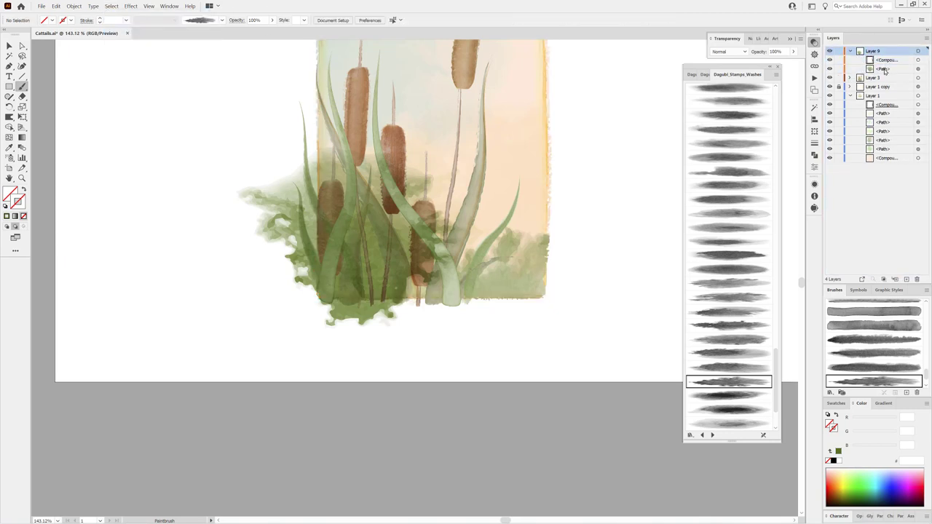
click(884, 280)
click(828, 69)
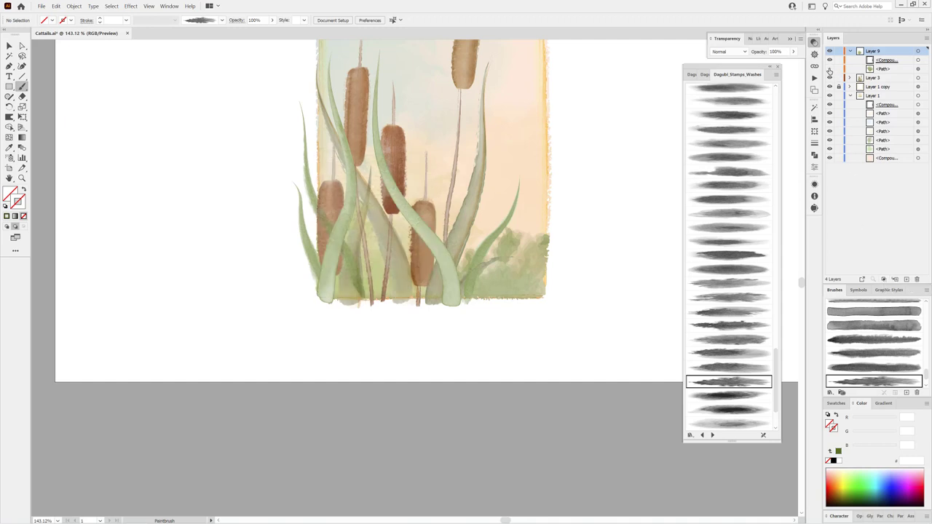
click(828, 69)
click(829, 68)
click(828, 69)
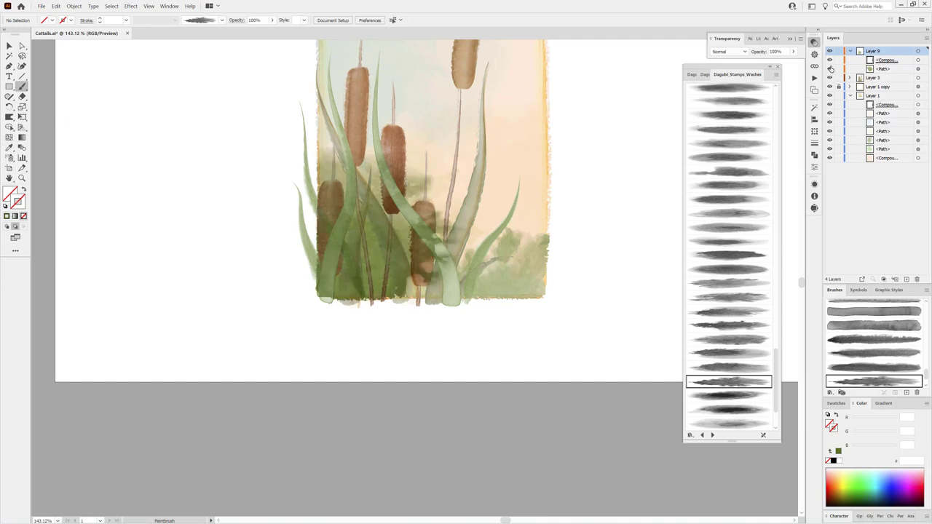
click(918, 68)
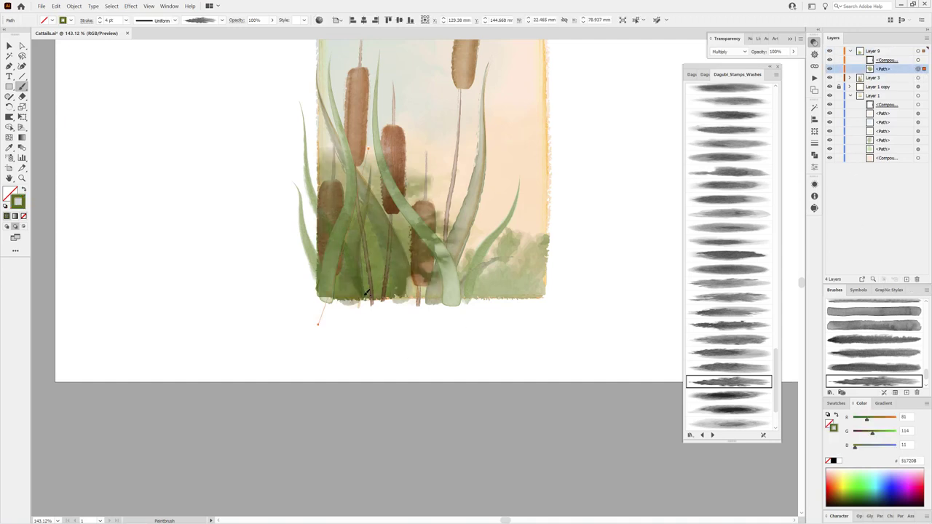
- Free-transform the selected path, reshaping it toward the left
click(22, 118)
mouse_move(368, 302)
mouse_down()
mouse_move(271, 297)
mouse_move(281, 298)
mouse_up()
click(571, 386)
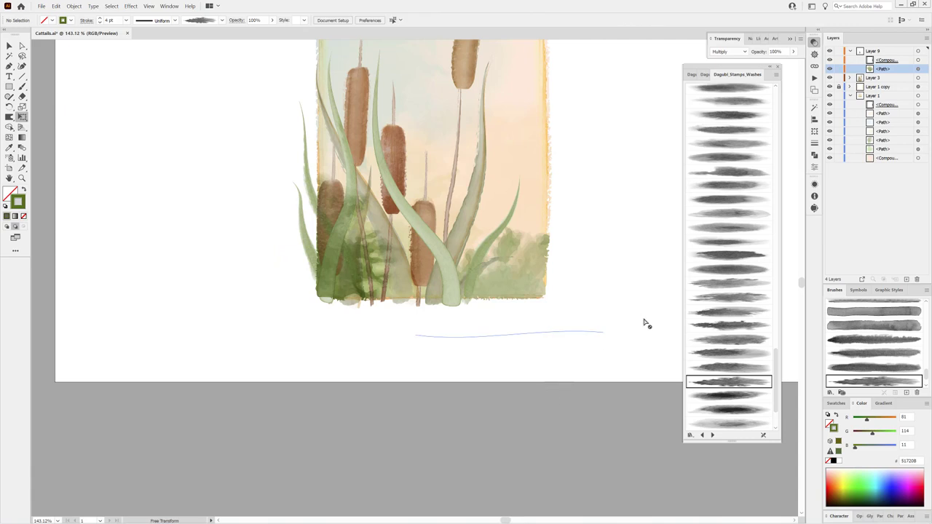
- Paint an olive-brown 9B8227 wash across the lower right and rotate it into place
click(741, 340)
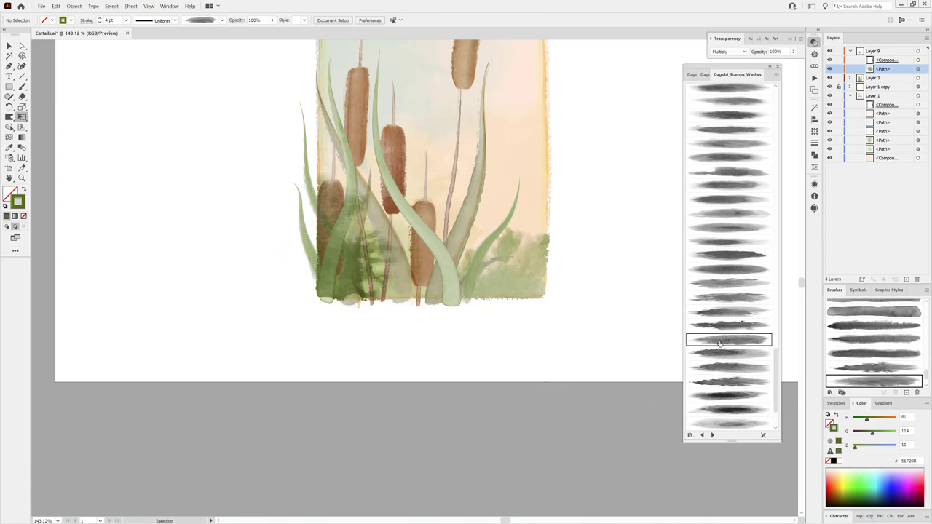
drag(866, 420, 881, 421)
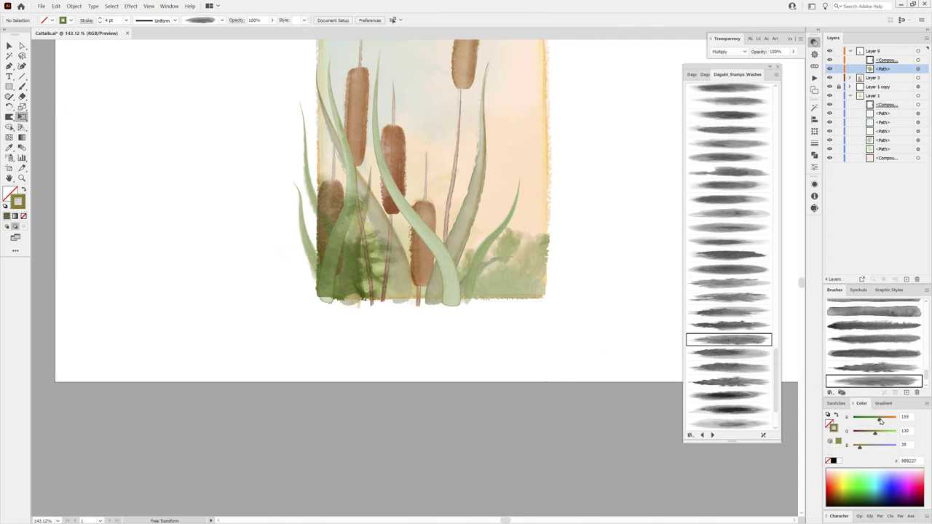
key(b)
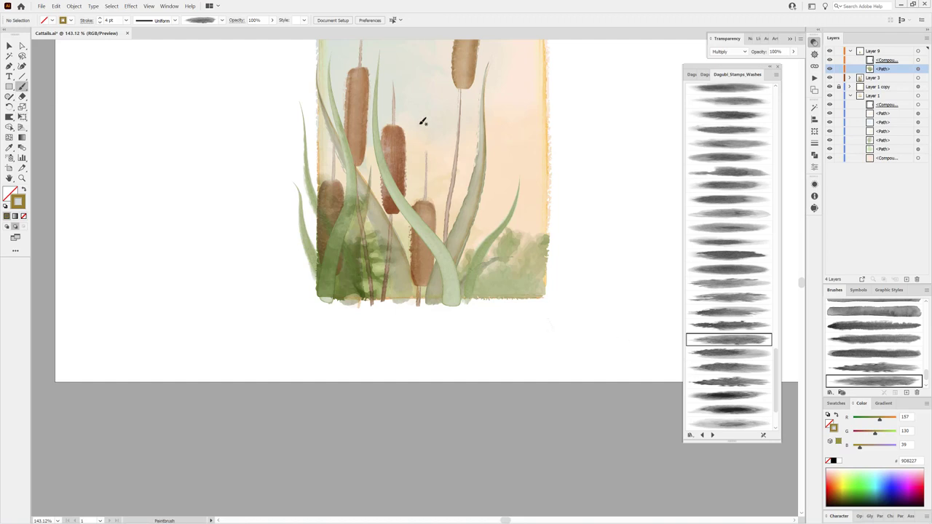
drag(436, 211, 512, 175)
key(v)
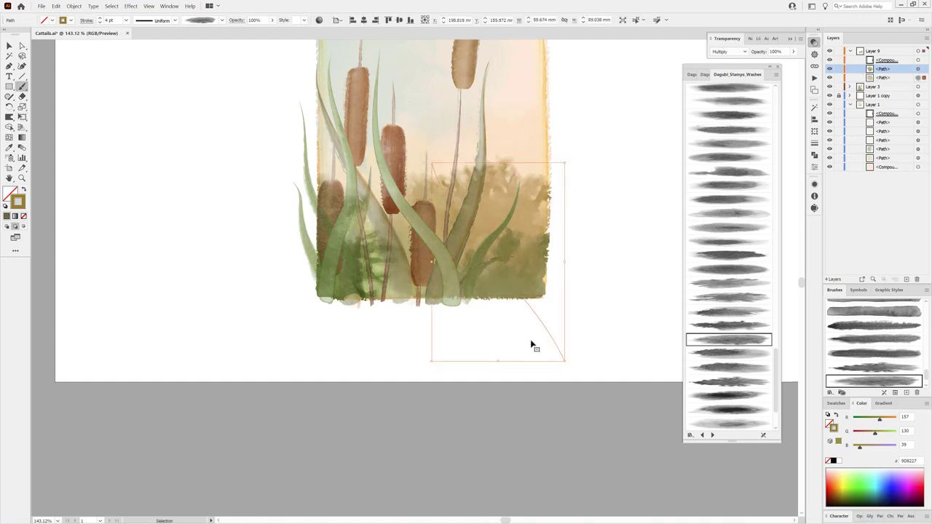
drag(532, 346, 599, 411)
ctrl+click(653, 486)
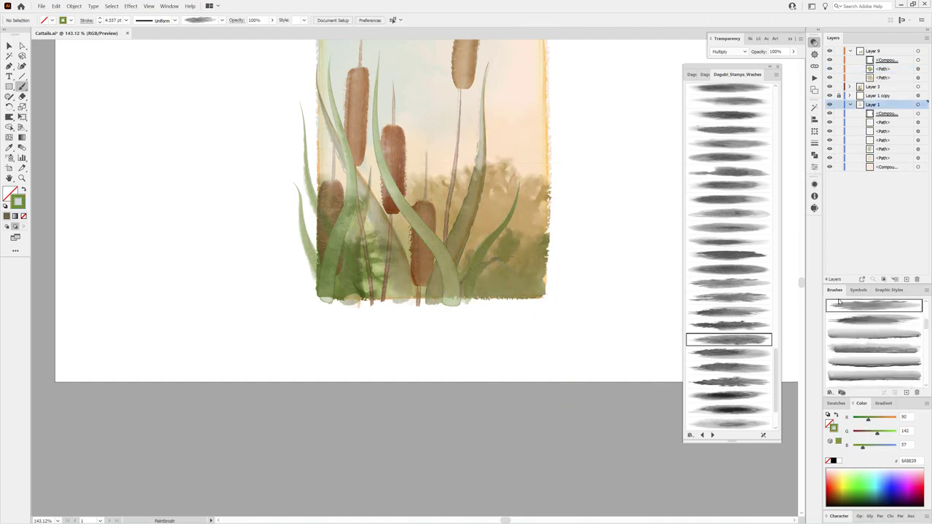
click(829, 394)
mouse_move(750, 404)
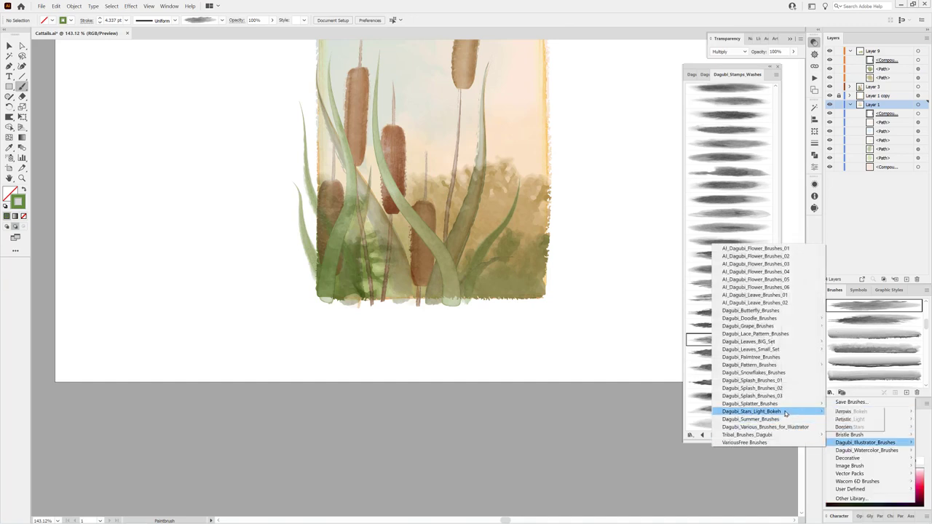
- Load a brush from the Dagubi watercolor splatter library, testing and undoing a stroke
click(640, 426)
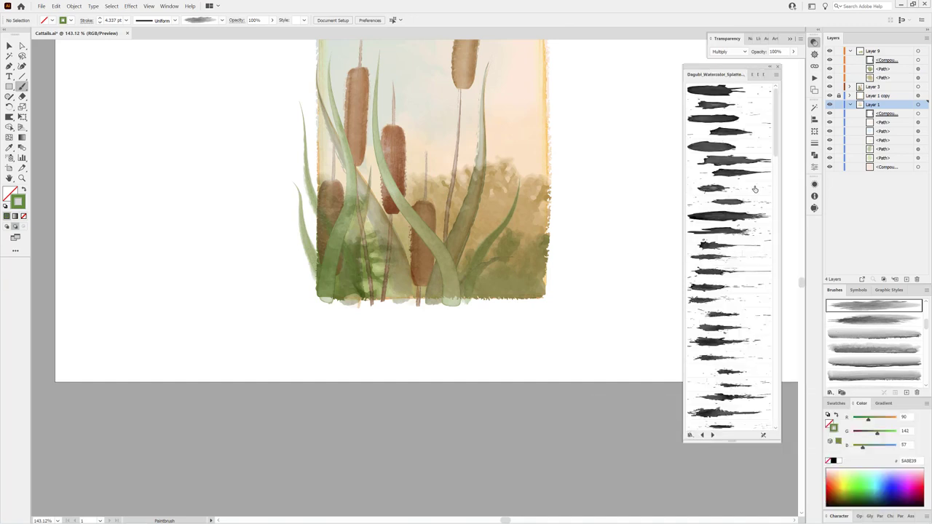
scroll(777, 176, down, 1)
scroll(778, 247, down, 5)
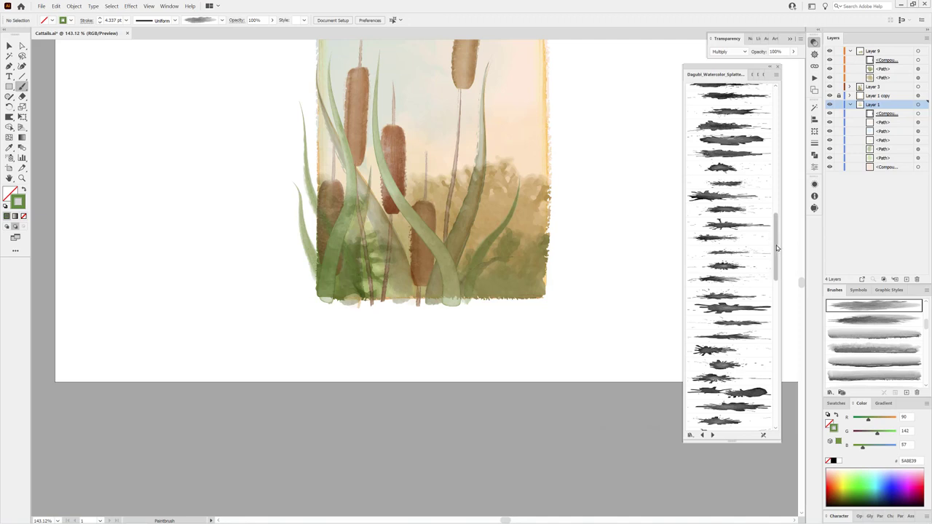
click(729, 281)
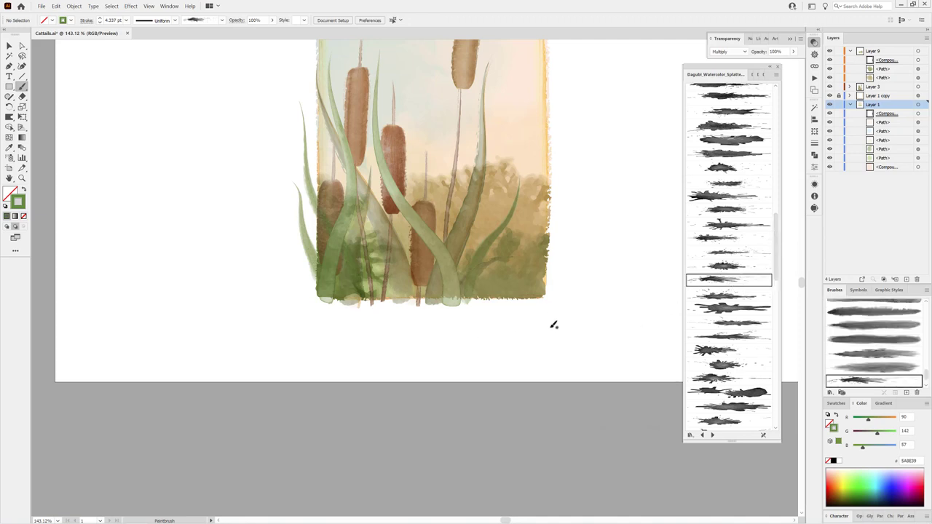
drag(451, 58, 471, 107)
click(56, 6)
click(73, 16)
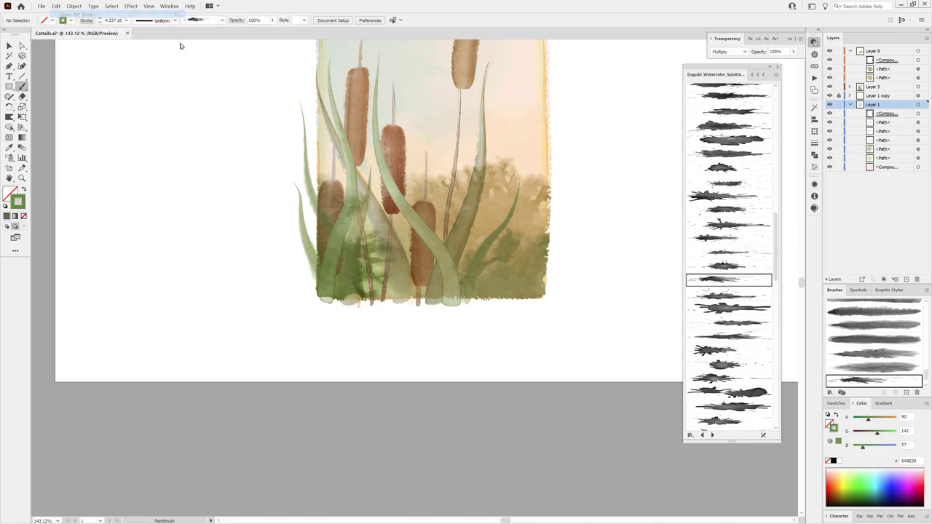
- Collapse Layer 1, make Layer 9 active, and switch to Draw Normal mode
click(849, 105)
click(874, 51)
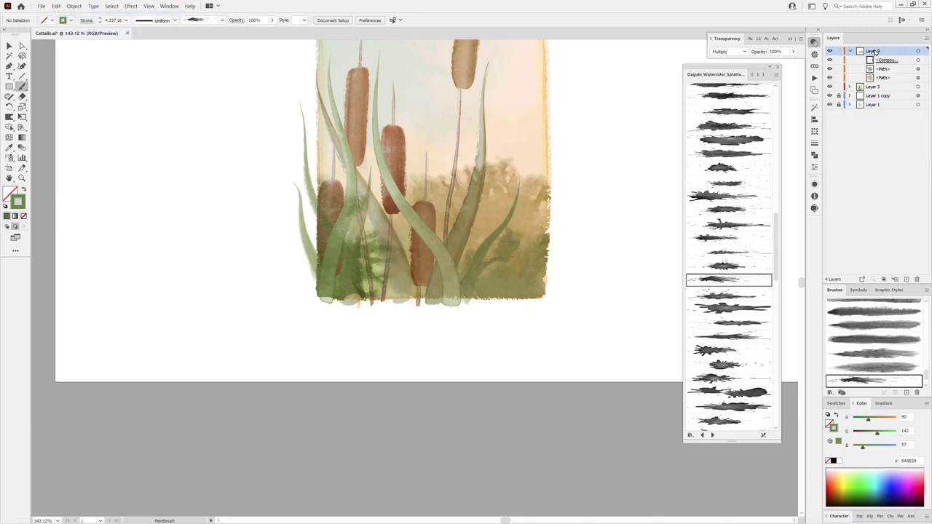
click(7, 226)
- Paint a dark green splatter over the lower-right foreground at 1 pt stroke and move it into place
mouse_move(472, 73)
mouse_down()
mouse_move(537, 264)
mouse_move(584, 323)
mouse_up()
click(127, 19)
click(136, 57)
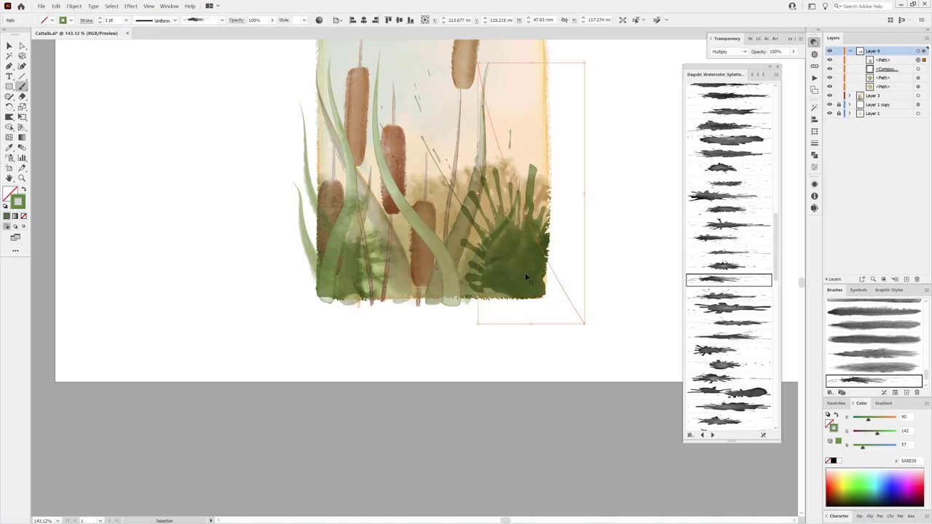
drag(530, 280, 546, 318)
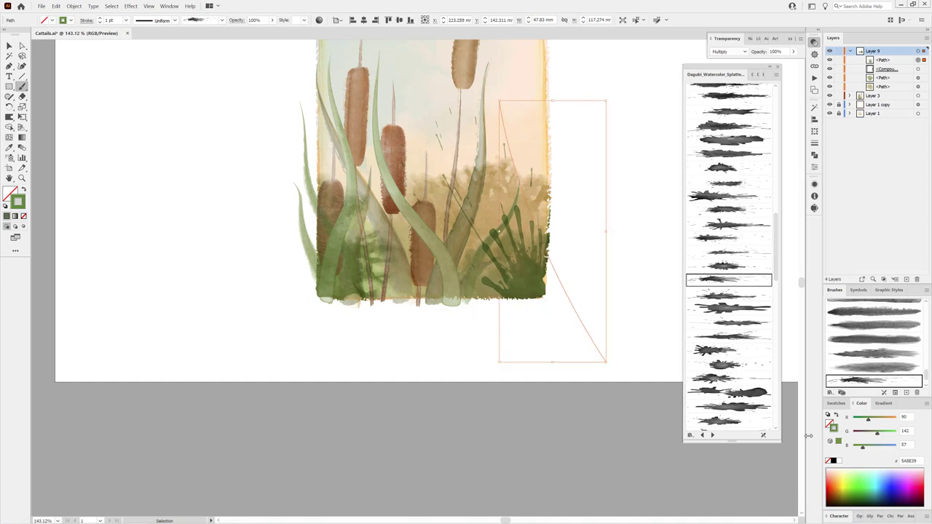
- Paint a pale green A7C396 splatter with another brush, then rotate it into the lower-left reeds
drag(878, 433, 888, 436)
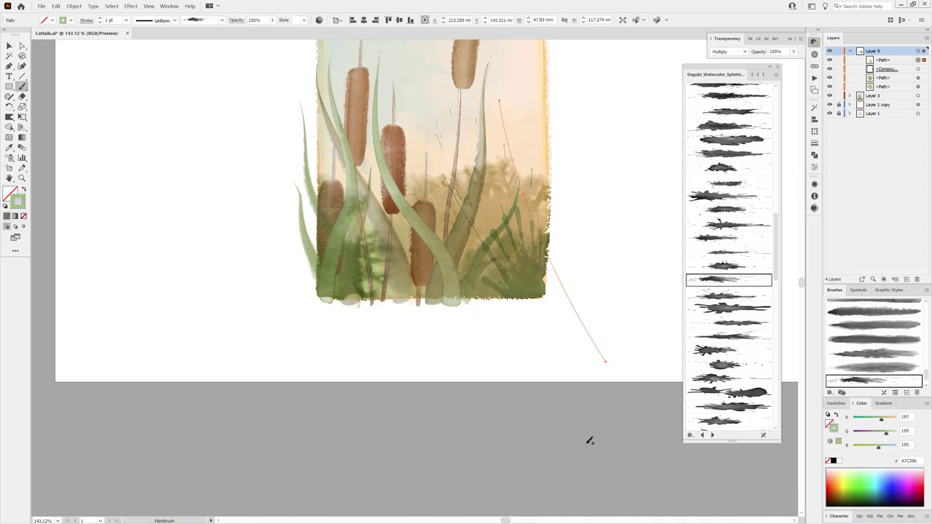
key(ctrl+shift+a)
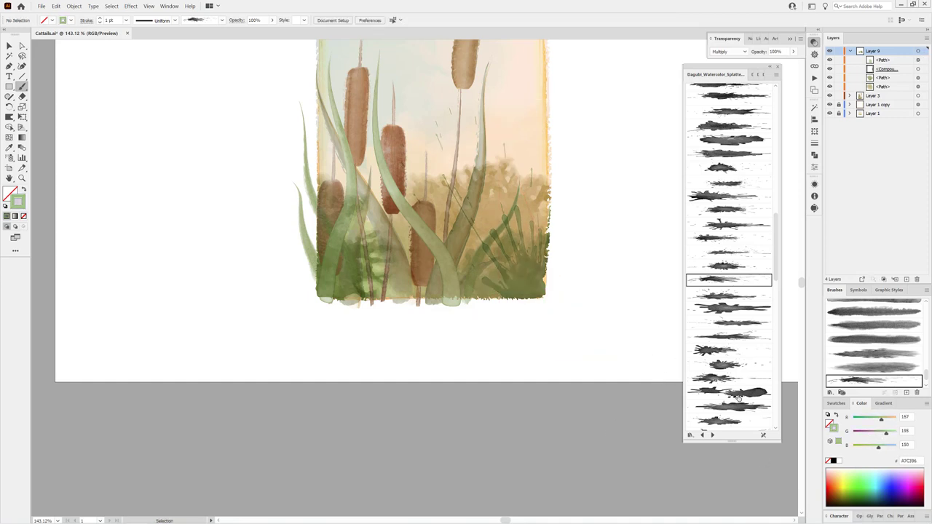
click(746, 341)
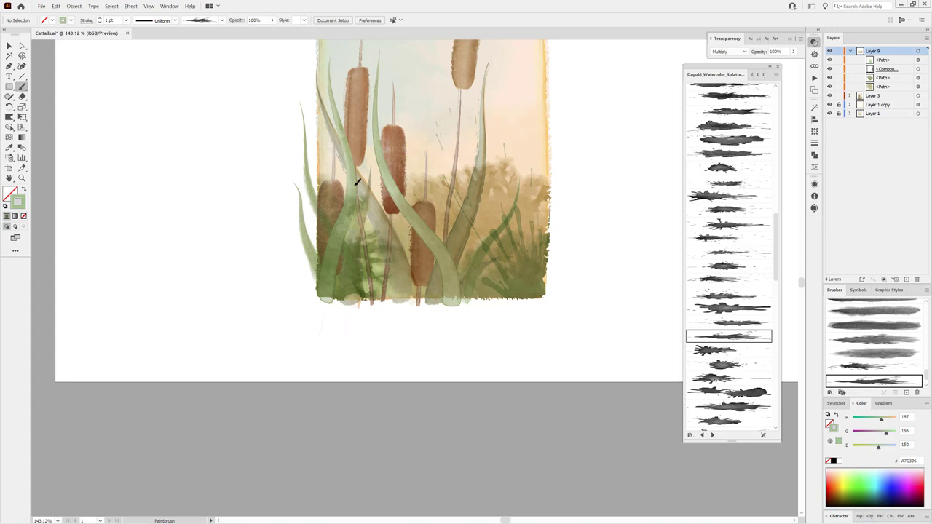
drag(357, 182, 379, 66)
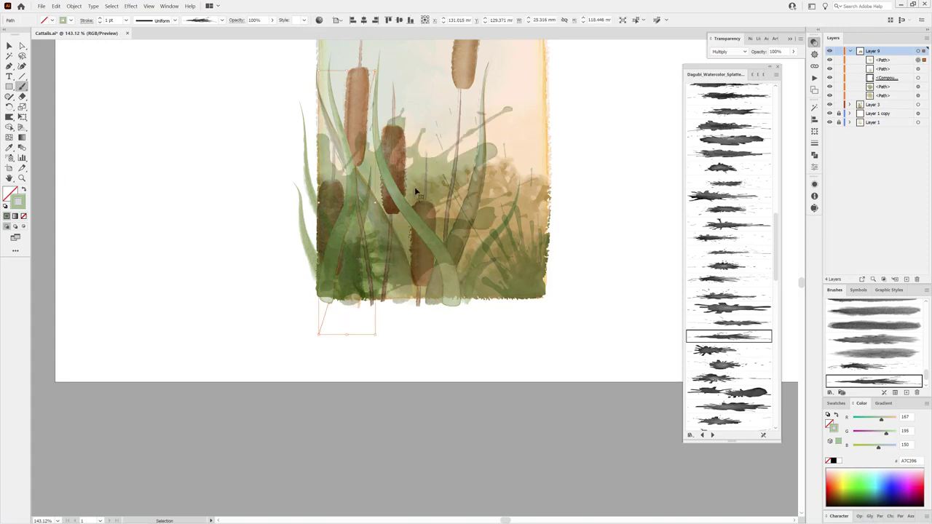
mouse_move(417, 191)
mouse_down()
mouse_move(314, 449)
mouse_move(374, 364)
mouse_up()
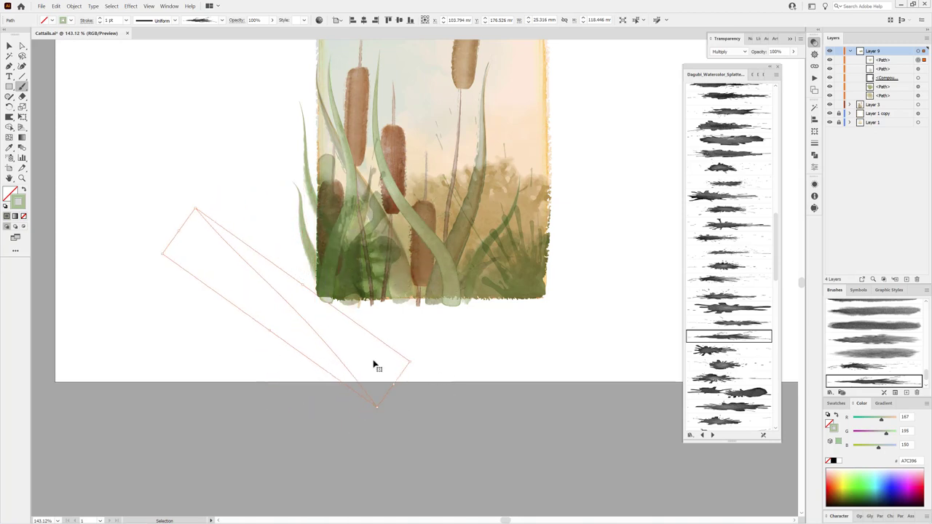
mouse_move(313, 347)
mouse_down()
mouse_move(368, 377)
mouse_move(364, 385)
mouse_up()
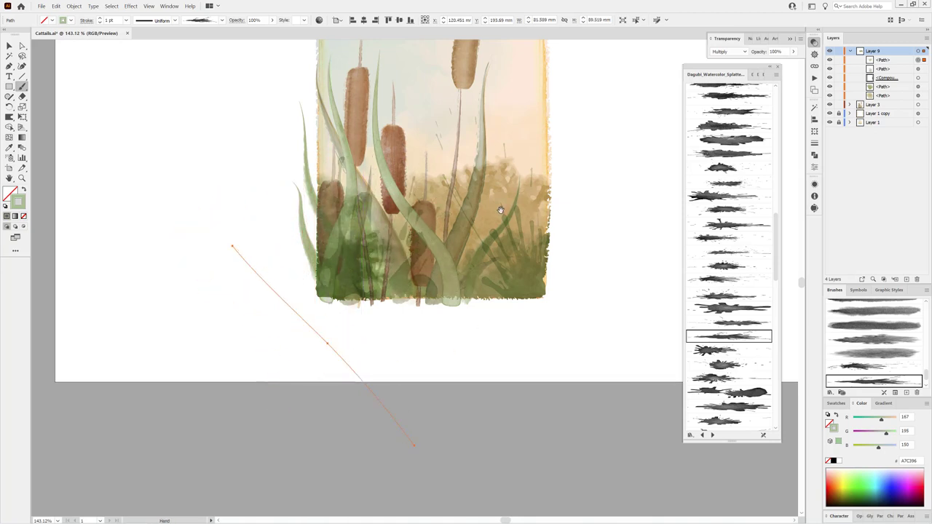
scroll(499, 208, up, 3)
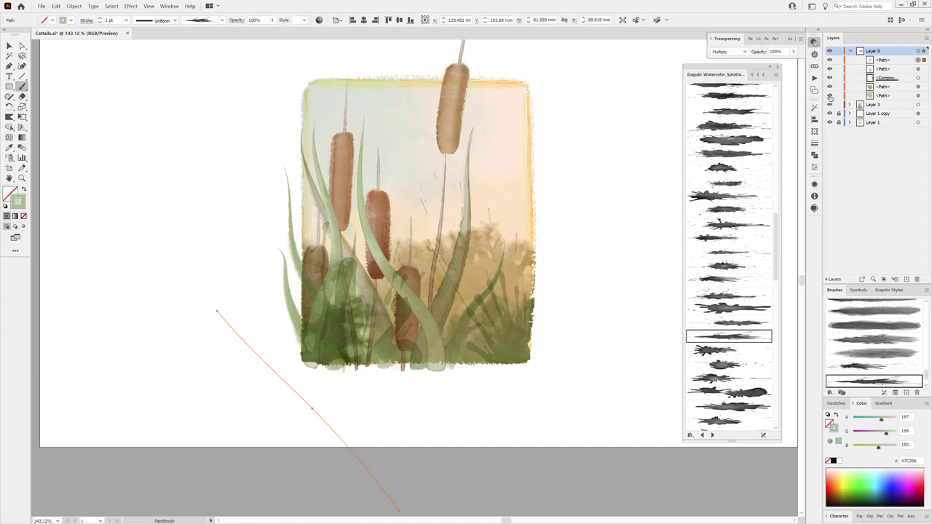
- Apply a splatter brush at 1 pt to a Layer 9 path and paint another curved splatter
click(918, 95)
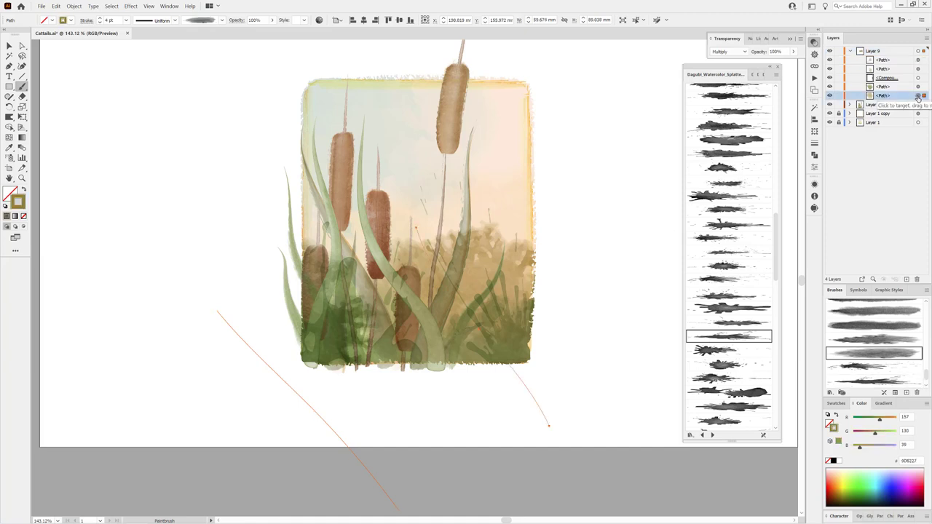
scroll(723, 199, up, 3)
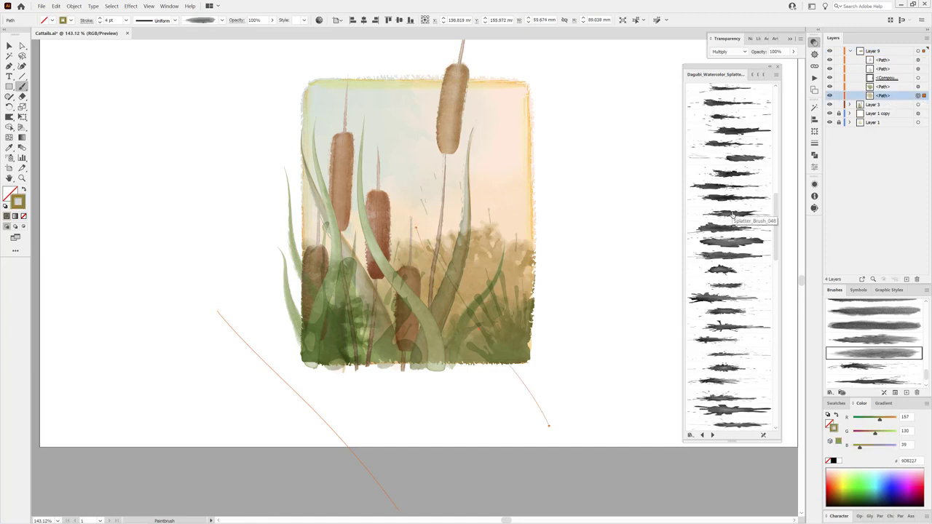
click(731, 186)
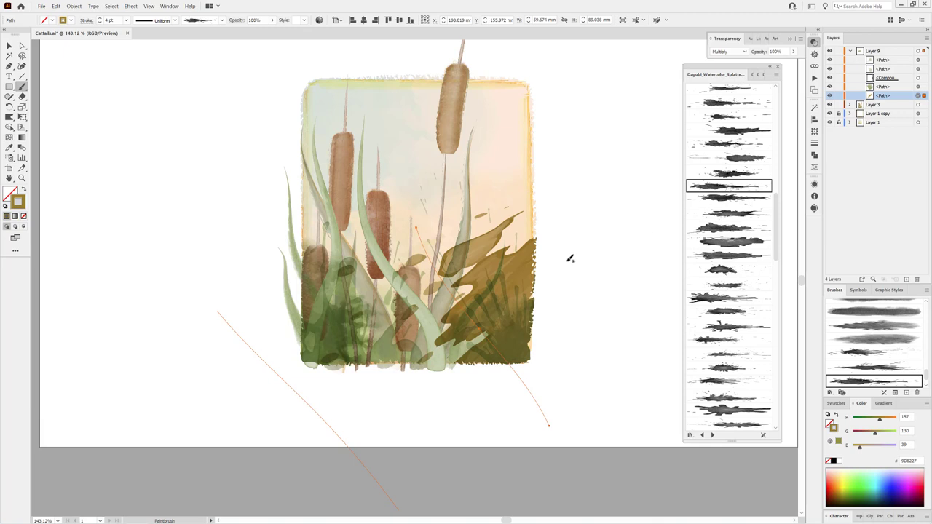
click(100, 22)
click(101, 23)
click(101, 22)
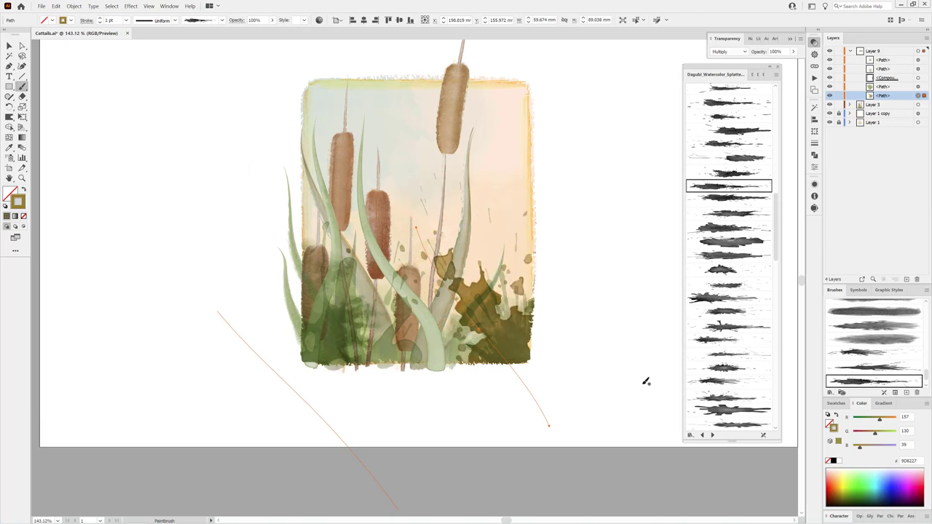
drag(485, 164, 590, 424)
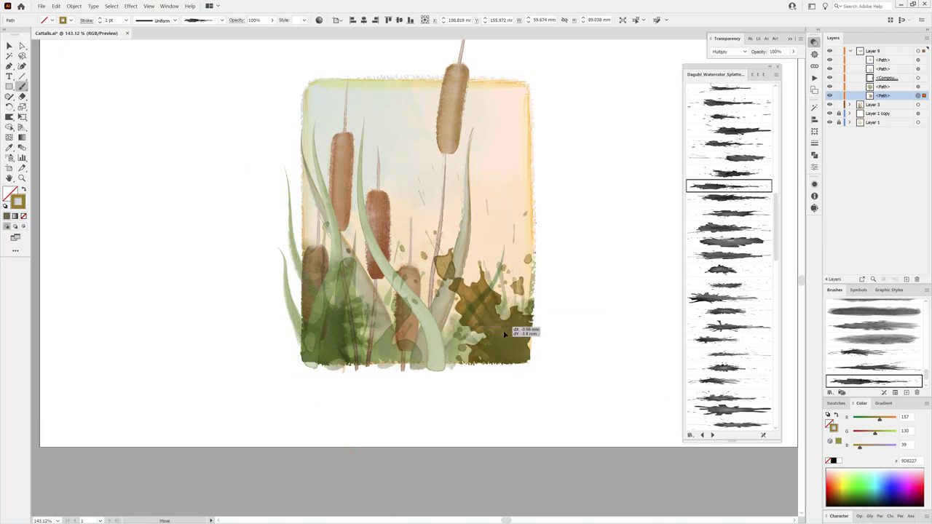
- Free-transform the brown splatter, moving it up, tilting it, and shifting it right and down
click(917, 97)
key(e)
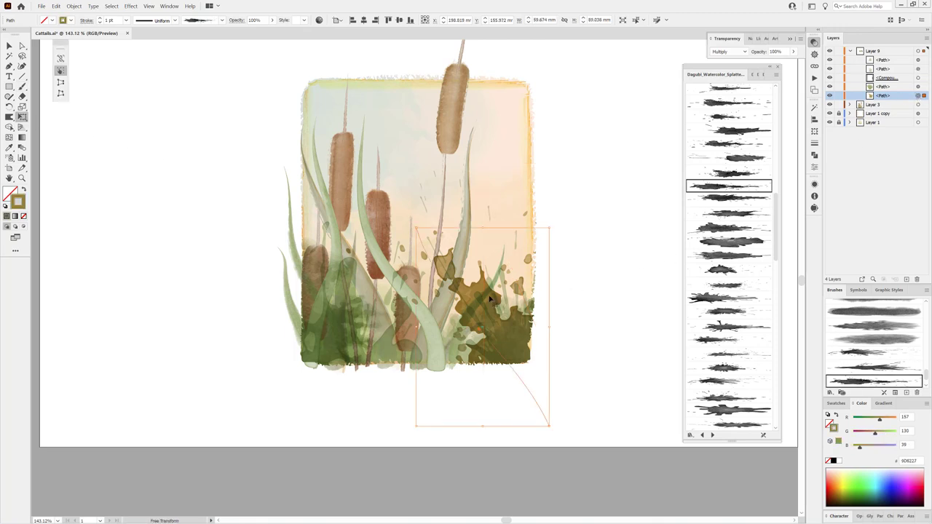
mouse_move(511, 357)
mouse_down()
mouse_move(508, 305)
mouse_move(501, 320)
mouse_up()
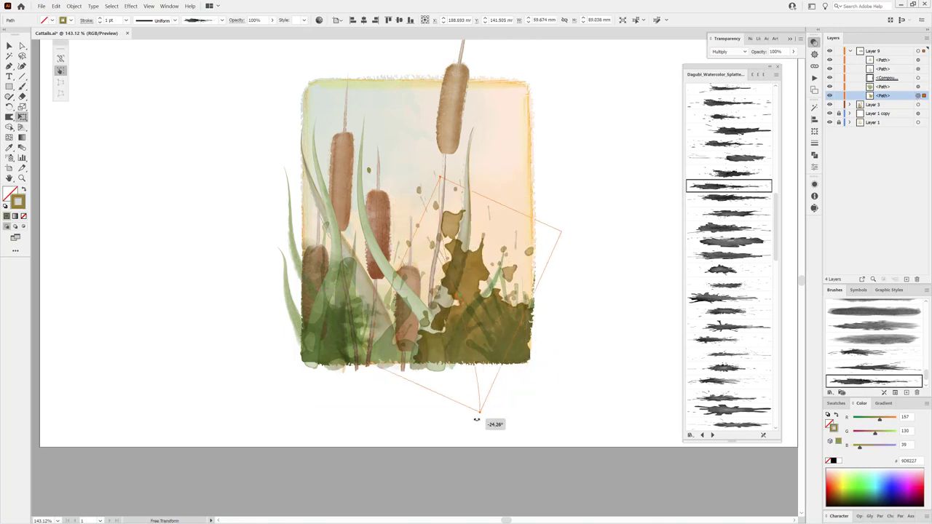
drag(531, 398, 466, 413)
drag(484, 329, 507, 349)
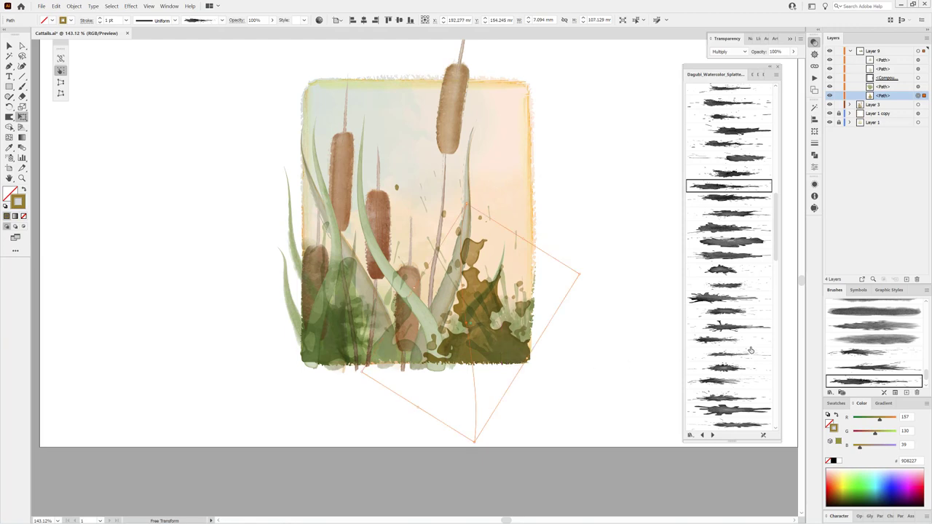
- Try several Watercolor Splatter brushes on the path, settling on a softer one
click(743, 199)
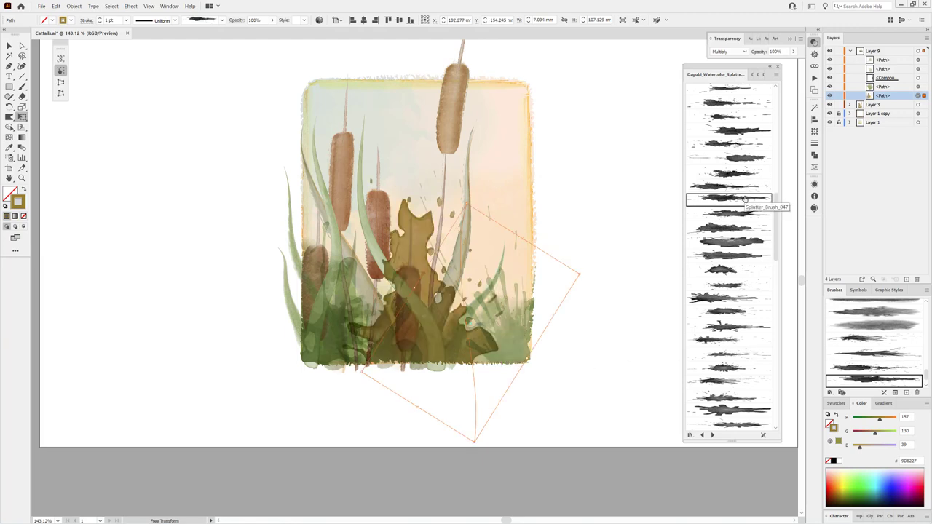
scroll(744, 276, down, 3)
click(727, 277)
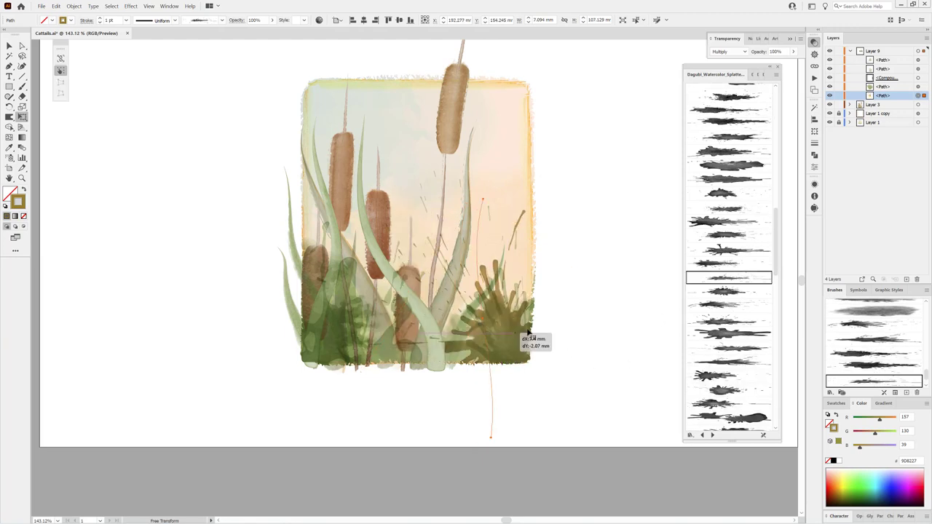
drag(500, 387, 495, 381)
scroll(743, 243, up, 4)
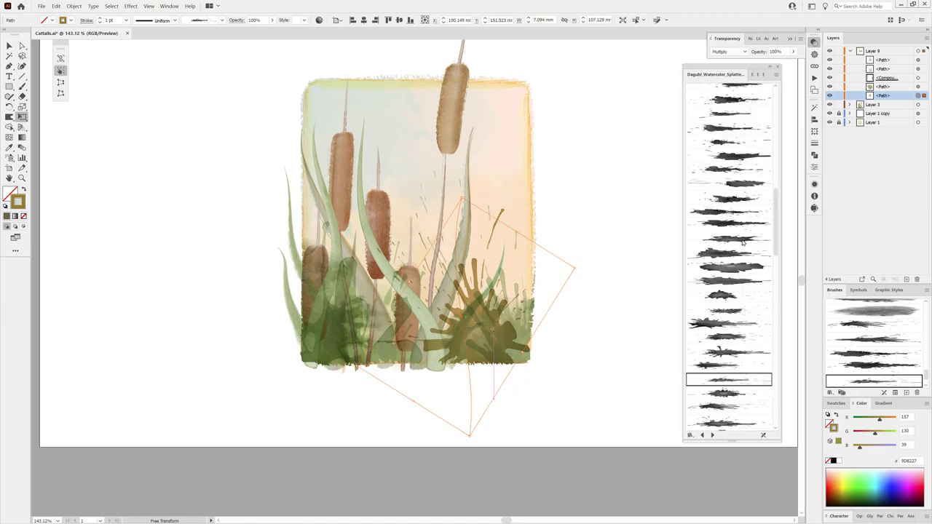
click(738, 129)
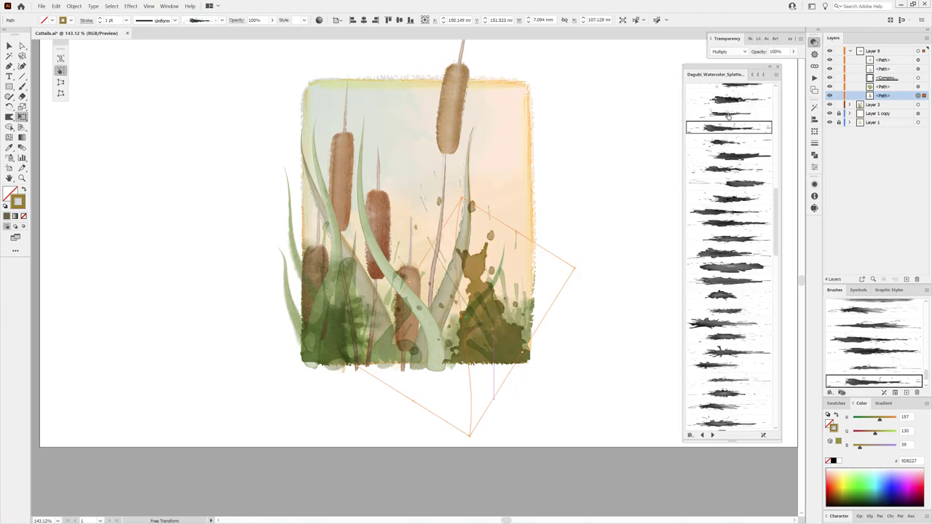
scroll(728, 116, up, 3)
click(728, 165)
click(729, 150)
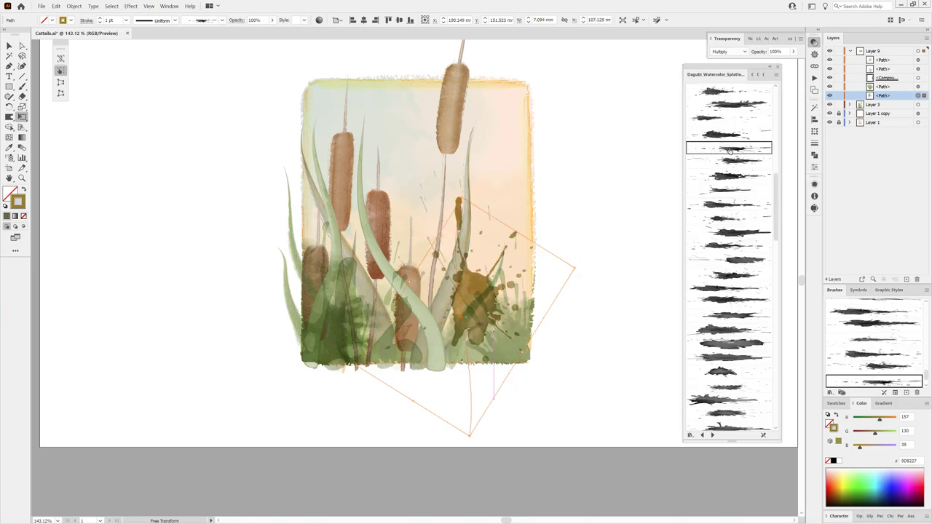
- Reshape and reposition the splatter, then lighten its colour to pale beige
drag(493, 308, 503, 342)
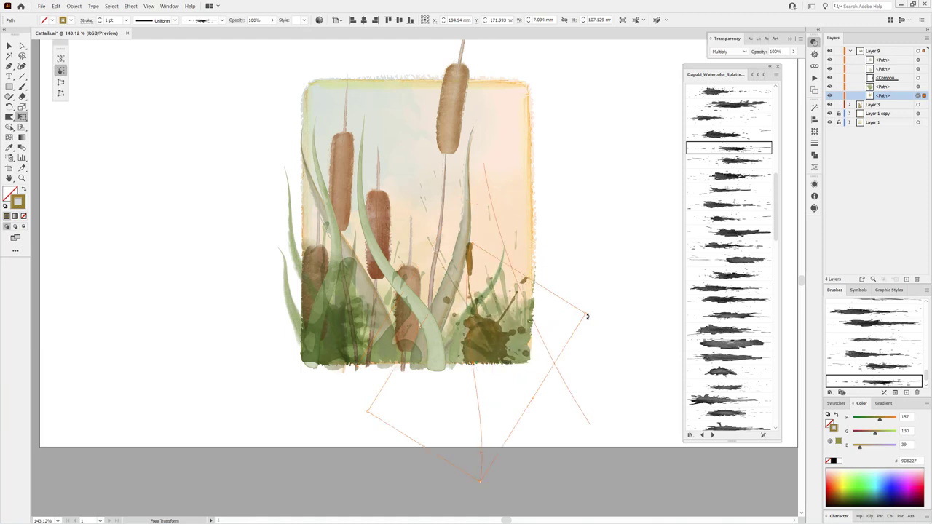
drag(585, 313, 617, 295)
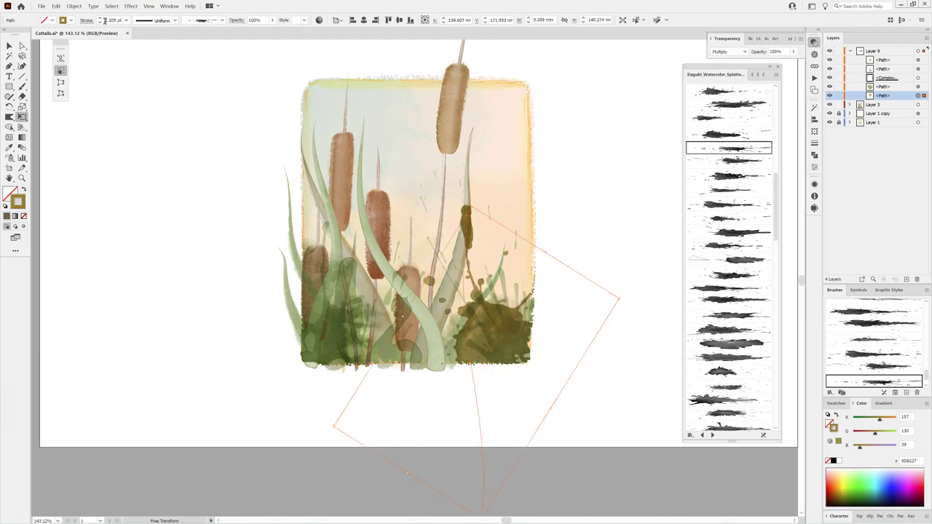
drag(527, 336, 540, 339)
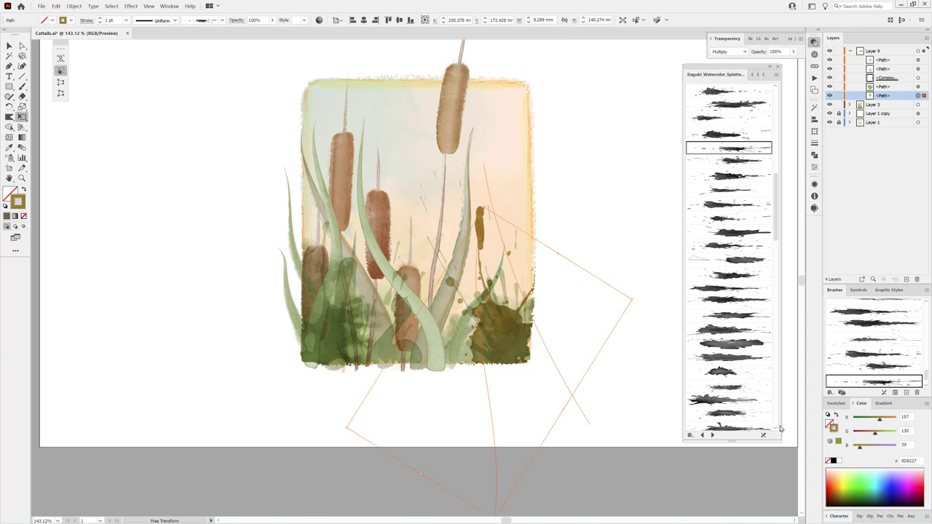
drag(878, 435, 885, 435)
click(562, 441)
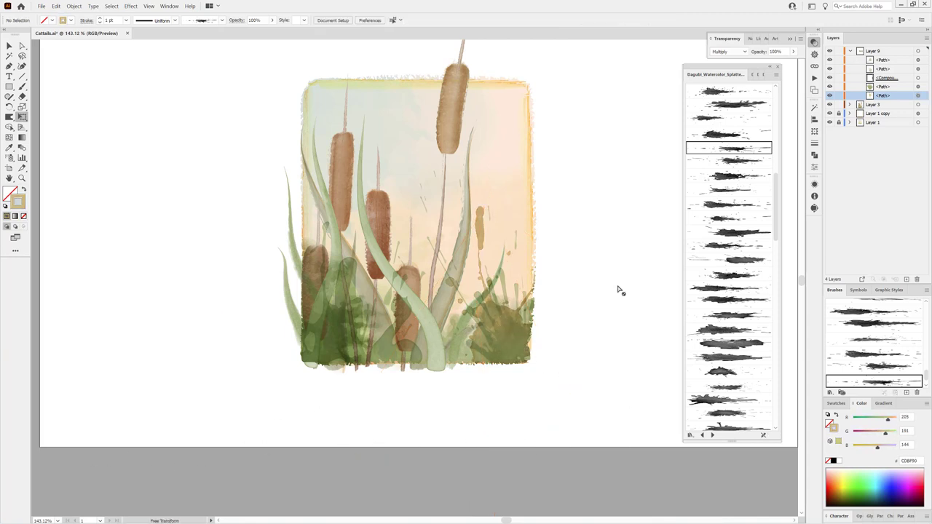
- Paint a pale splatter at the painting's right-middle with a fine splatter brush
drag(771, 182, 779, 419)
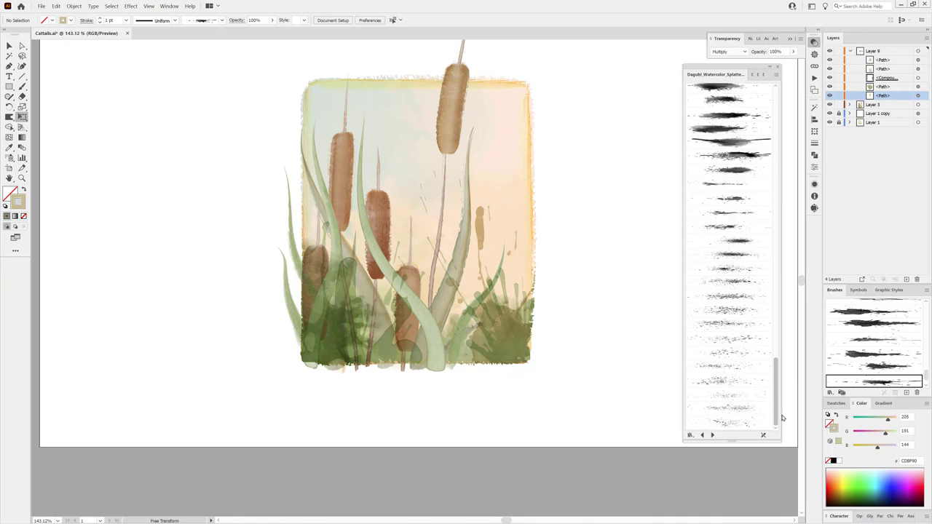
click(741, 354)
click(22, 87)
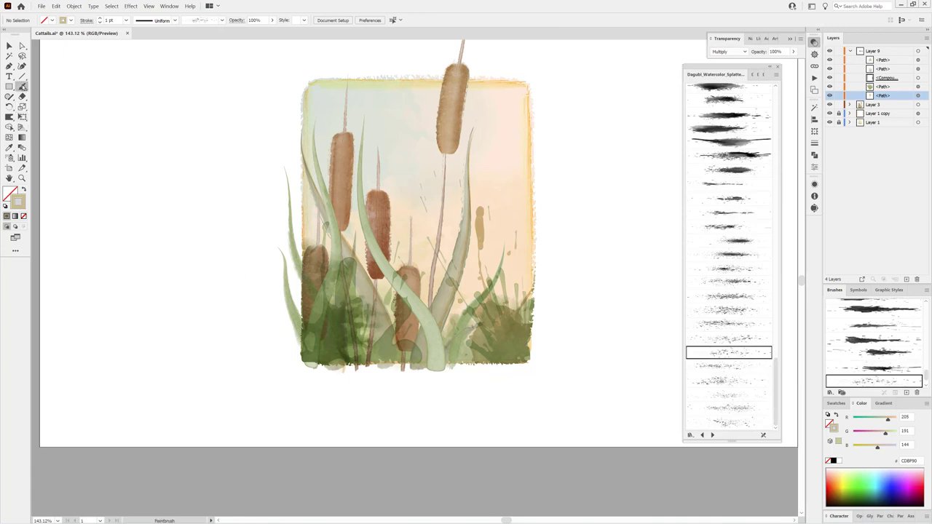
drag(472, 313, 489, 150)
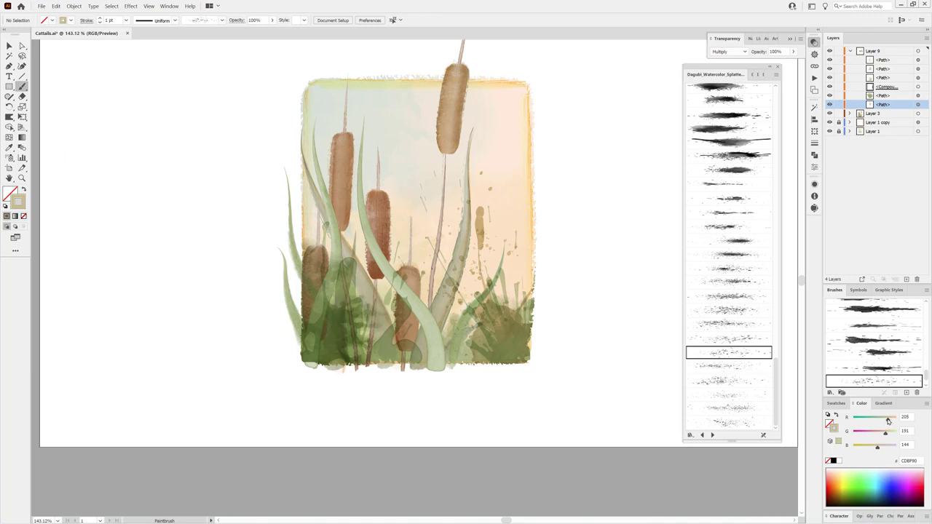
- Paint a dark olive-green splatter over the lower-left grasses with a different splatter brush
mouse_move(888, 421)
mouse_down()
mouse_move(865, 420)
mouse_move(859, 449)
mouse_up()
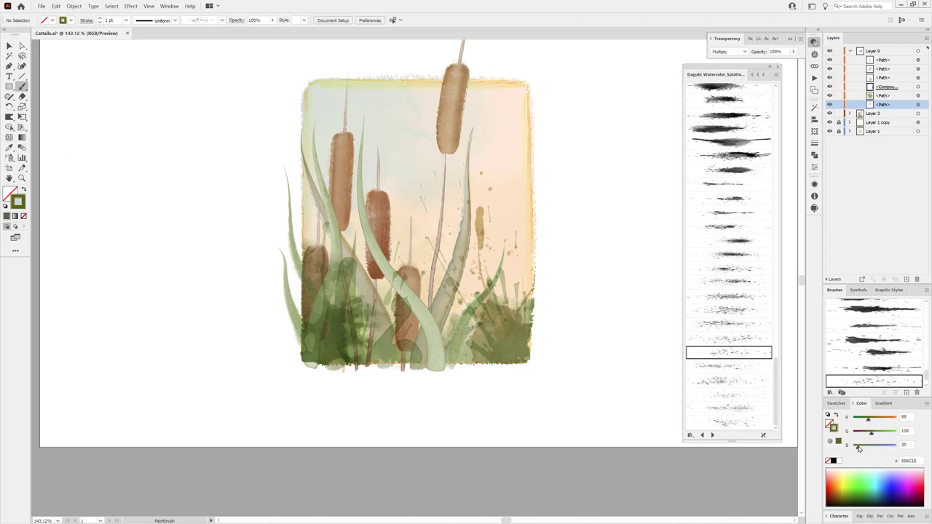
click(738, 368)
mouse_move(320, 348)
mouse_down()
mouse_move(331, 291)
mouse_move(333, 323)
mouse_up()
ctrl+click(638, 468)
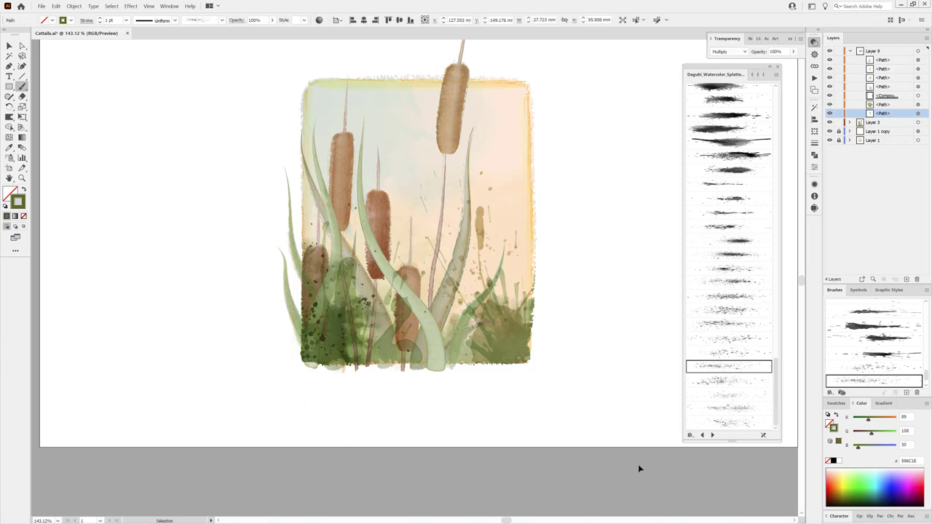
- Choose another splatter library brush and set the blend mode back to Normal
scroll(742, 204, up, 5)
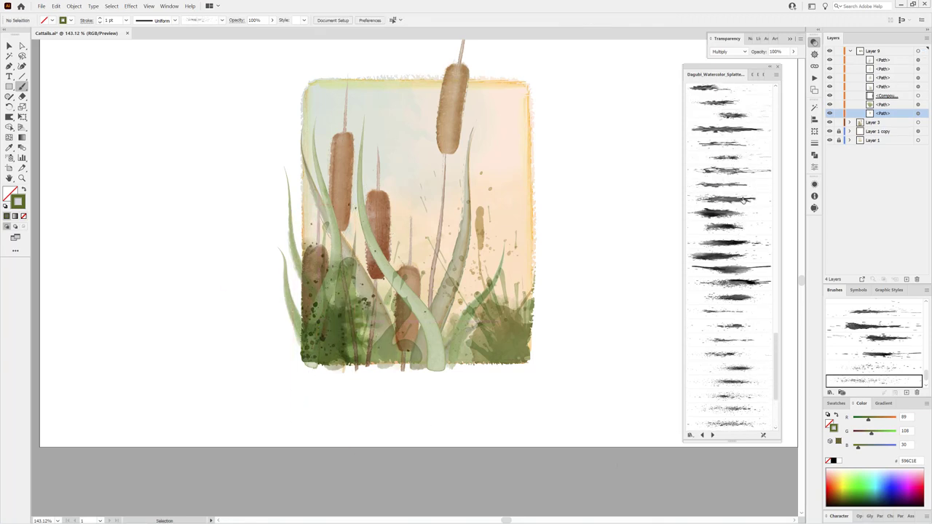
click(728, 101)
click(727, 52)
click(725, 53)
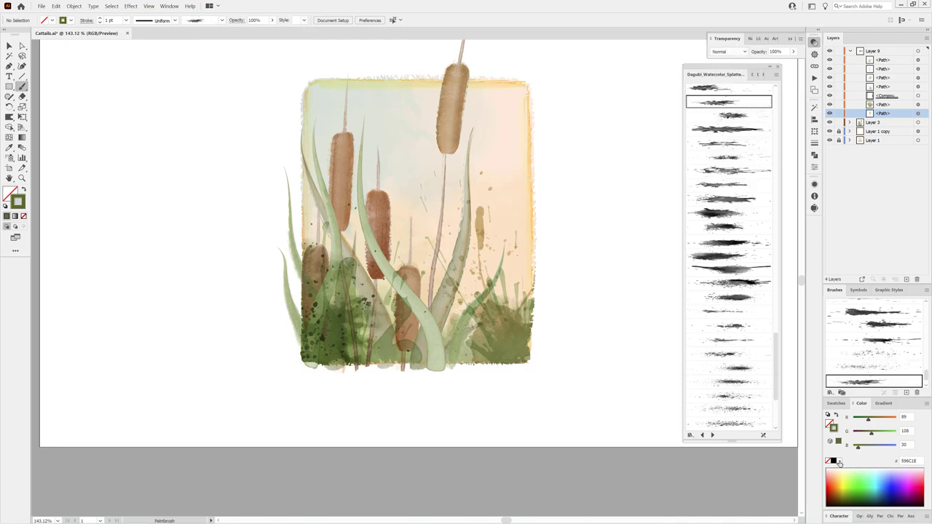
- Paint a white splatter stroke at the upper right of the painting
click(837, 461)
drag(451, 189, 517, 87)
drag(516, 128, 551, 121)
ctrl+click(611, 433)
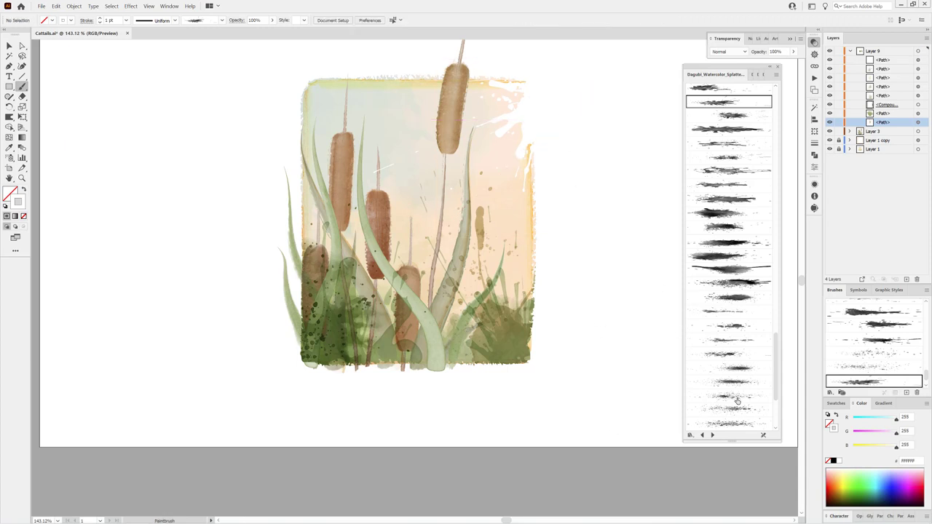
- Add white speckles down the right side with a speckled spray brush
scroll(759, 331, down, 3)
click(750, 346)
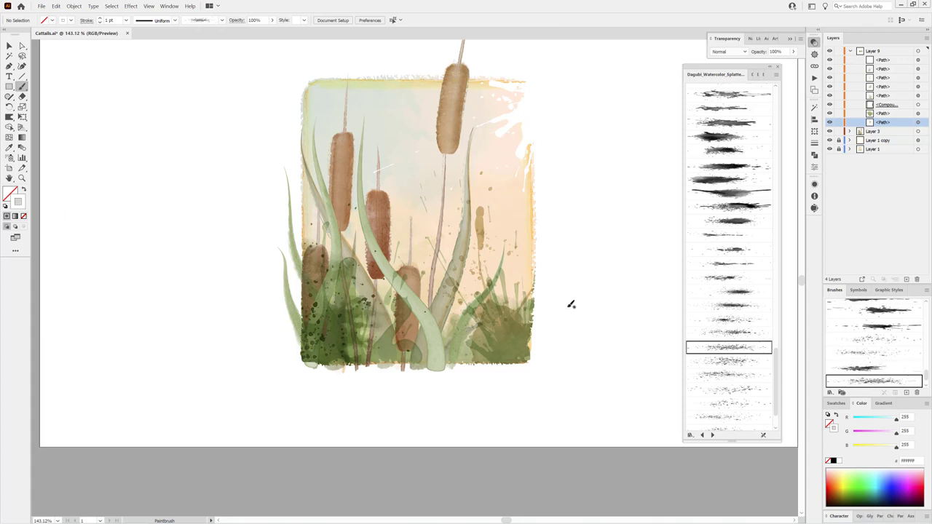
drag(472, 131, 586, 310)
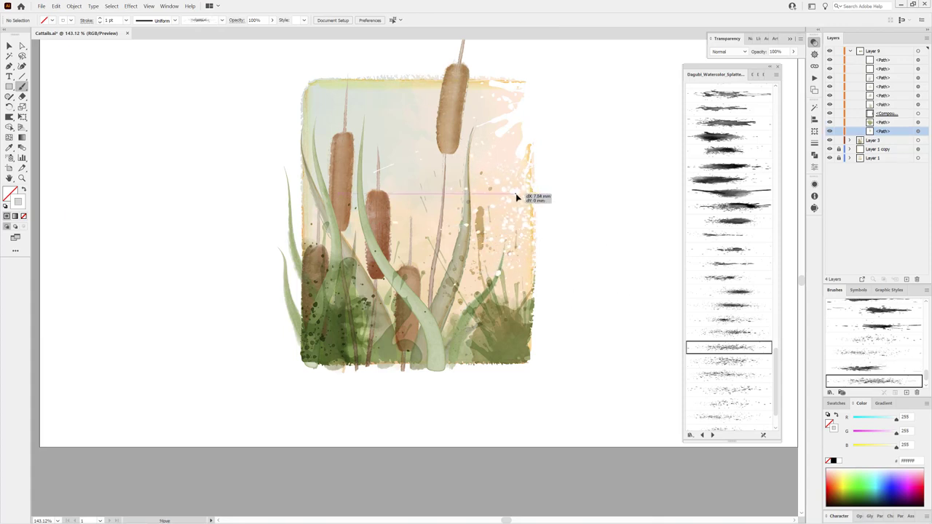
ctrl+click(624, 382)
- Paint a tan splatter over the lower cattails, set to Multiply, and collapse Layer 9
click(839, 472)
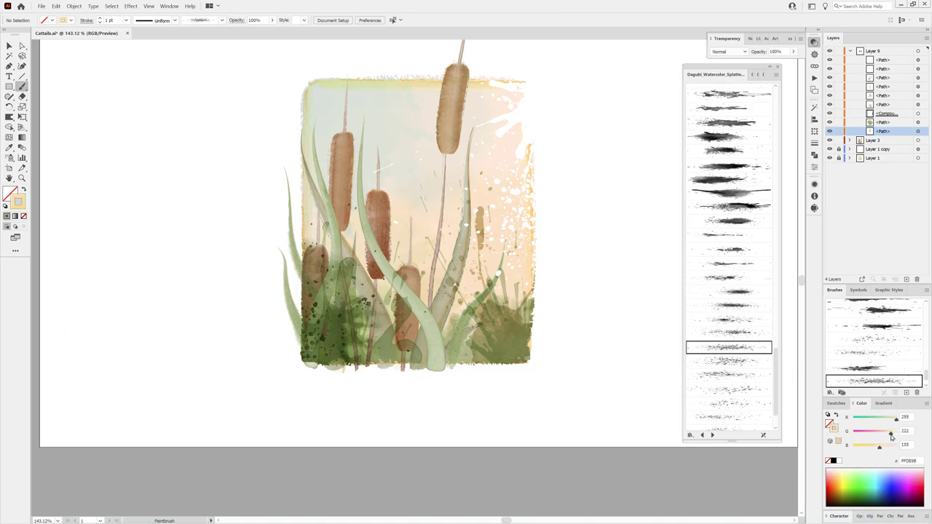
drag(890, 431, 884, 435)
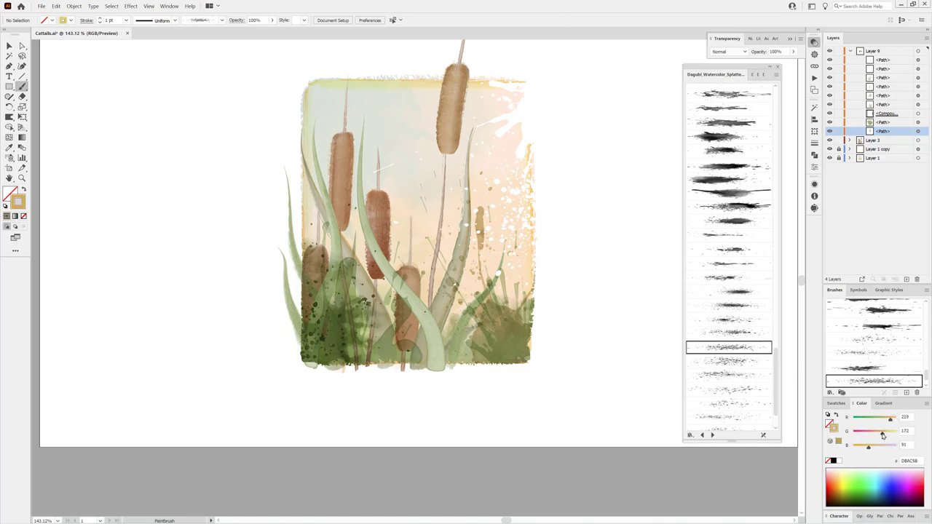
click(745, 266)
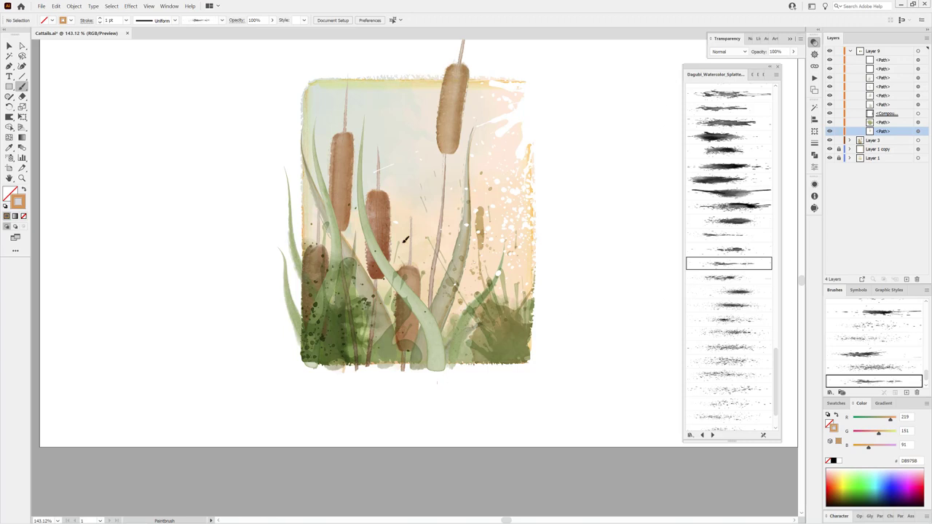
drag(405, 238, 400, 419)
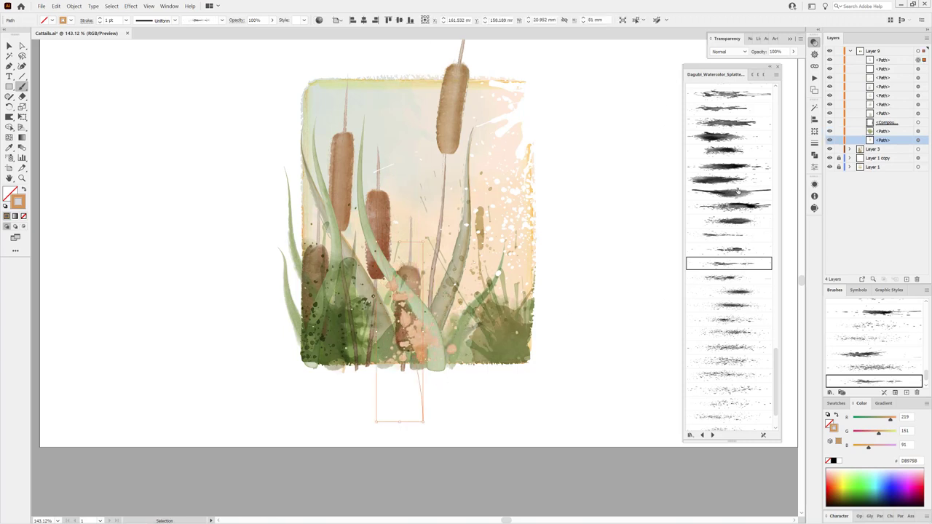
click(730, 51)
click(728, 76)
click(730, 51)
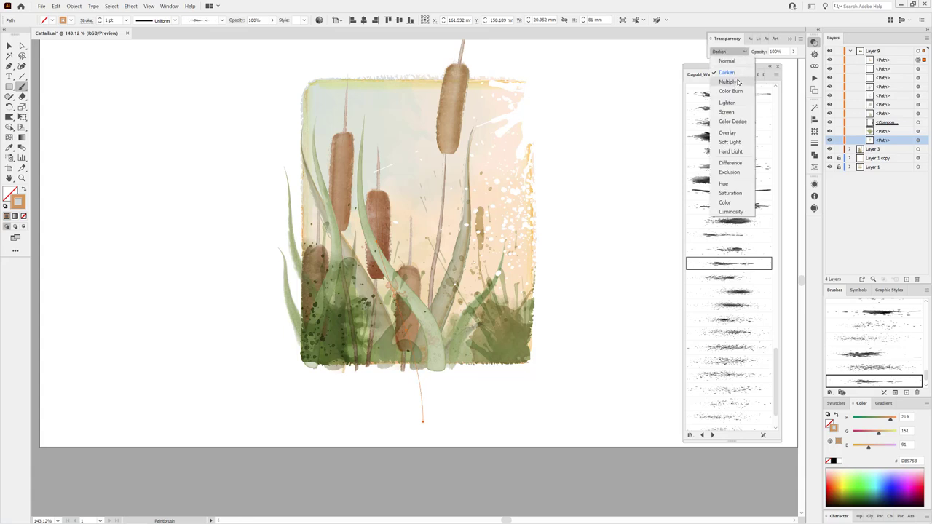
click(728, 84)
mouse_move(430, 340)
mouse_down()
mouse_move(441, 350)
mouse_move(457, 345)
mouse_up()
click(692, 464)
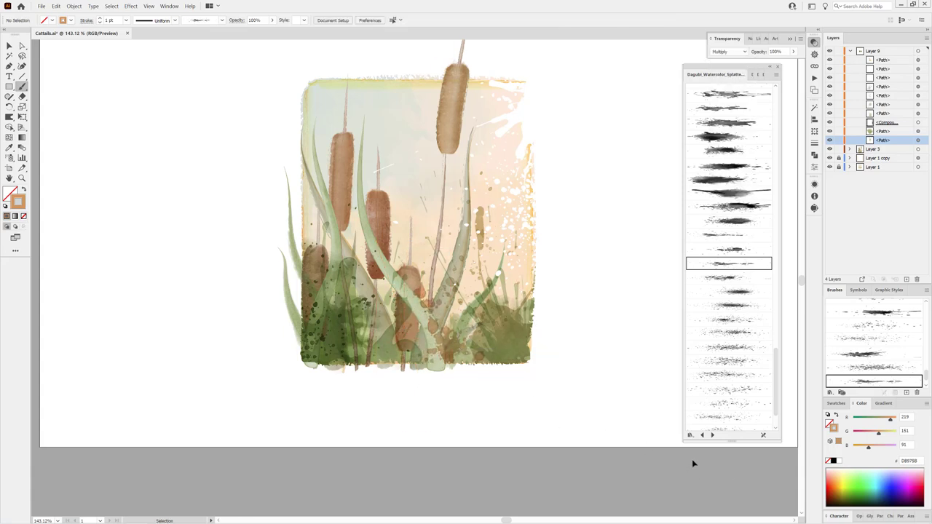
click(850, 51)
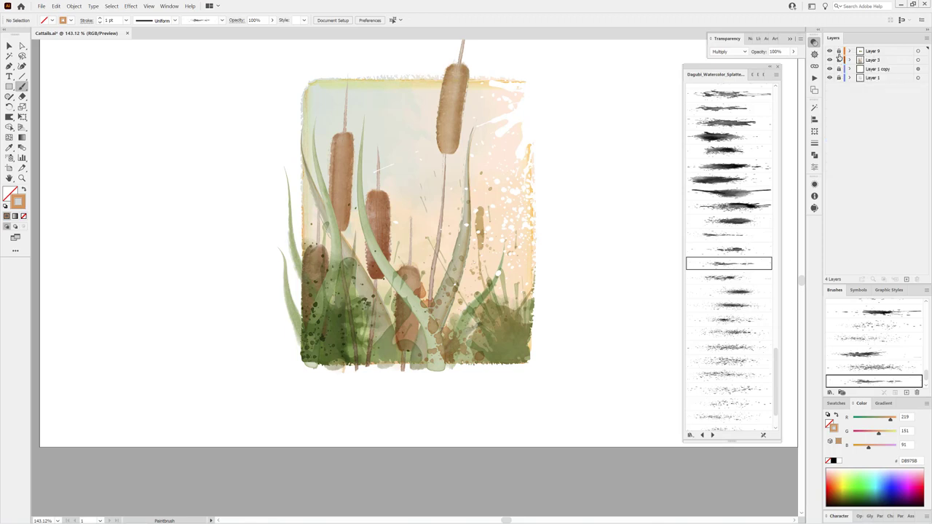
- Add Layer 10 and pick a pale yellow colour with a different watercolor splatter brush
click(885, 54)
click(906, 279)
click(842, 469)
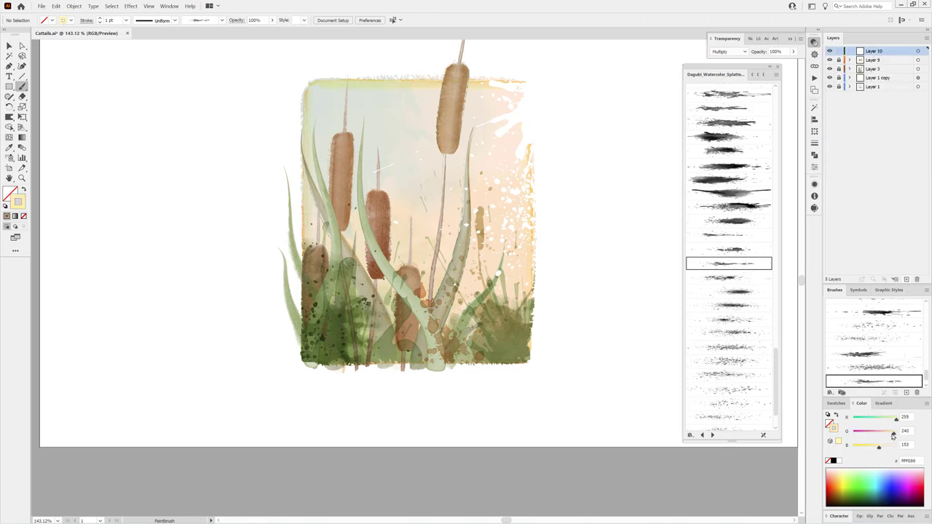
scroll(719, 198, up, 3)
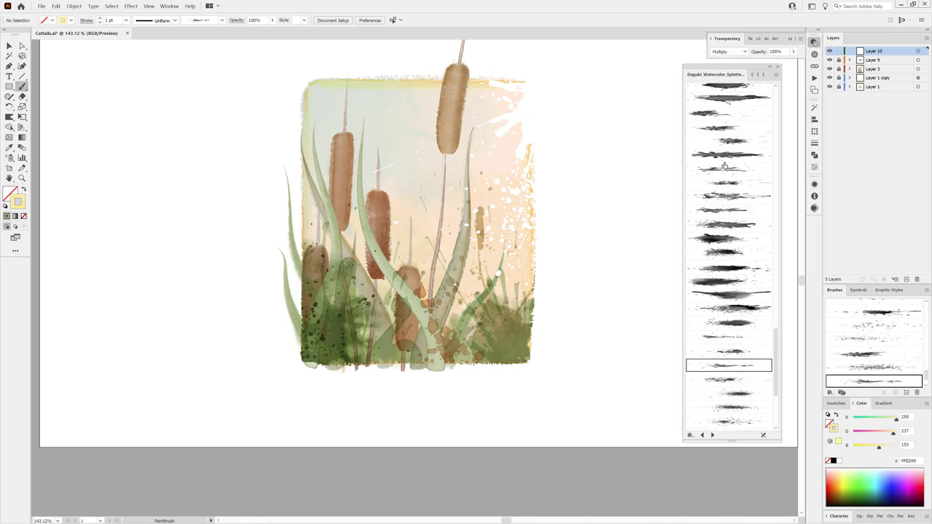
click(724, 129)
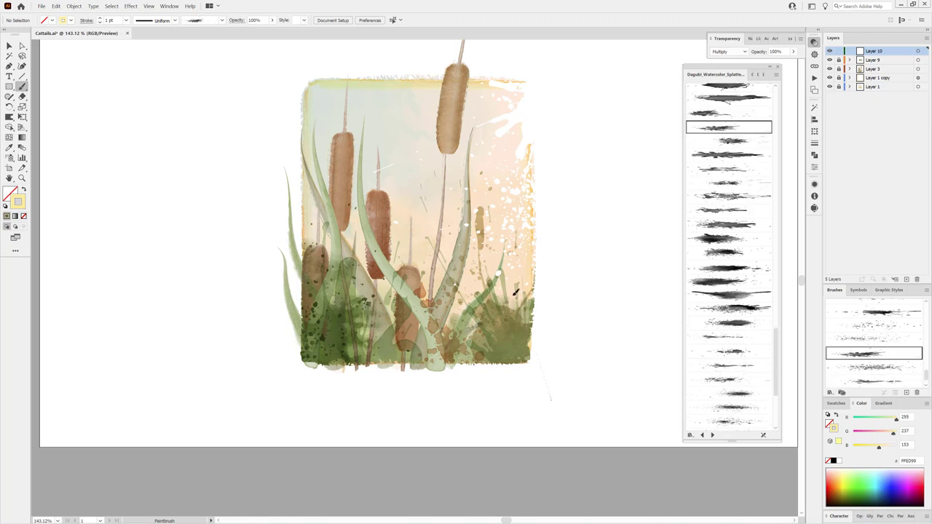
- Paint a pale-yellow splatter, enlarge and rotate it, and place it at the lower-right edge
mouse_move(516, 292)
mouse_down()
mouse_move(557, 293)
mouse_move(545, 322)
mouse_up()
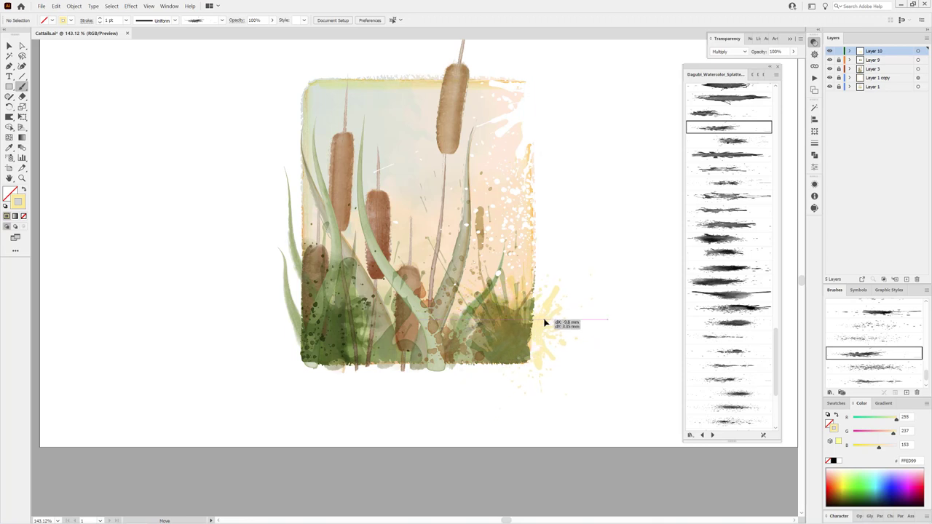
drag(530, 190, 576, 118)
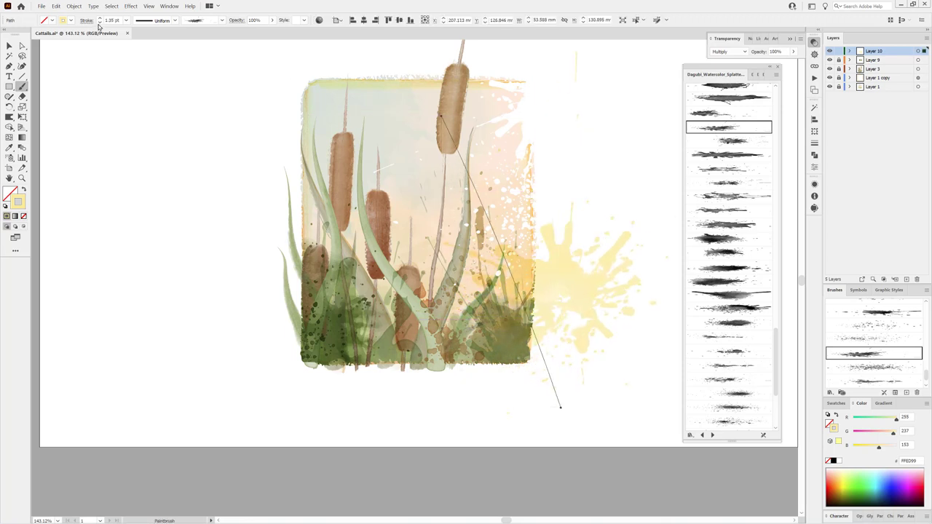
drag(572, 311, 547, 328)
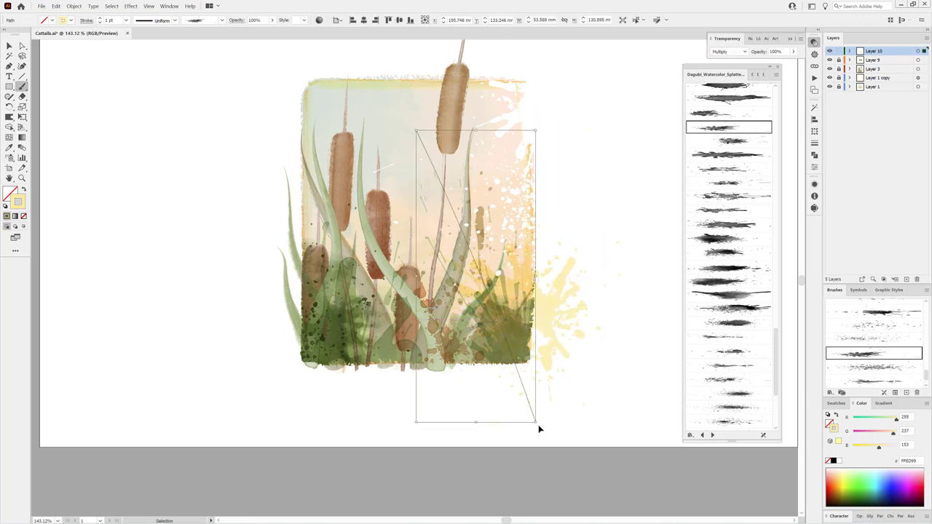
drag(539, 428, 454, 432)
drag(551, 326, 567, 308)
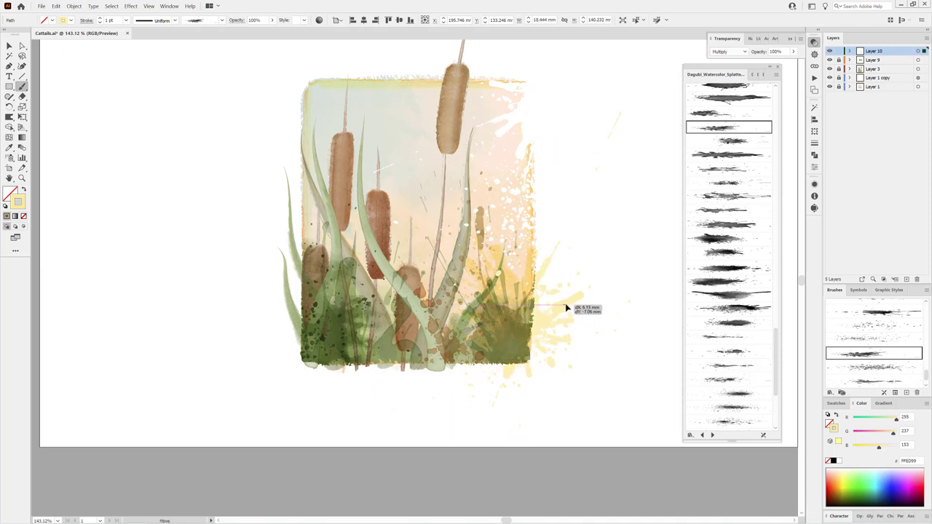
ctrl+click(620, 422)
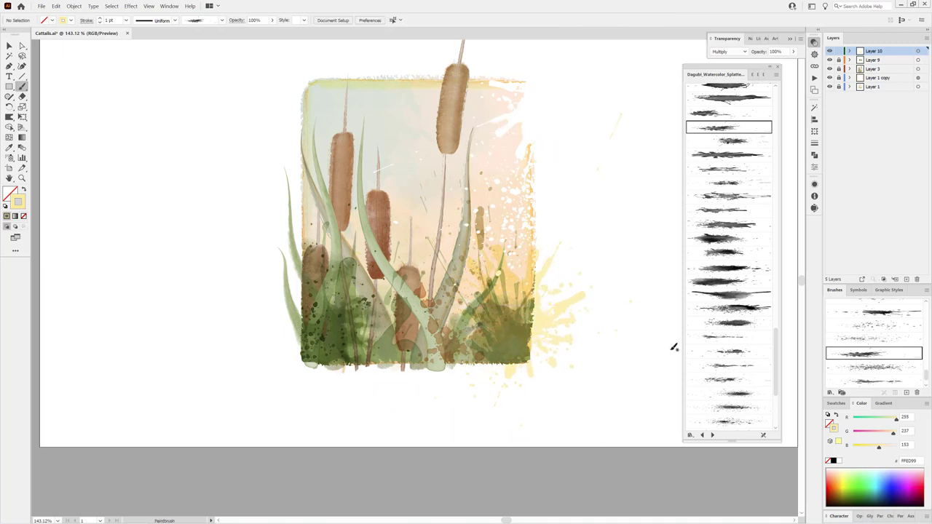
scroll(724, 269, up, 3)
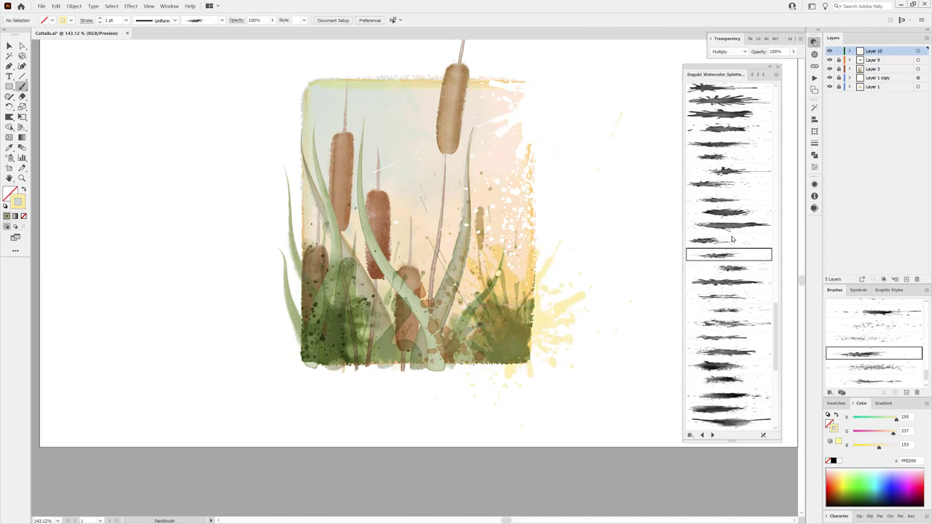
- Paint a pale green (R 189) splatter with another brush at the painting's lower left
click(723, 185)
mouse_move(897, 421)
mouse_down()
mouse_move(885, 422)
mouse_move(890, 435)
mouse_up()
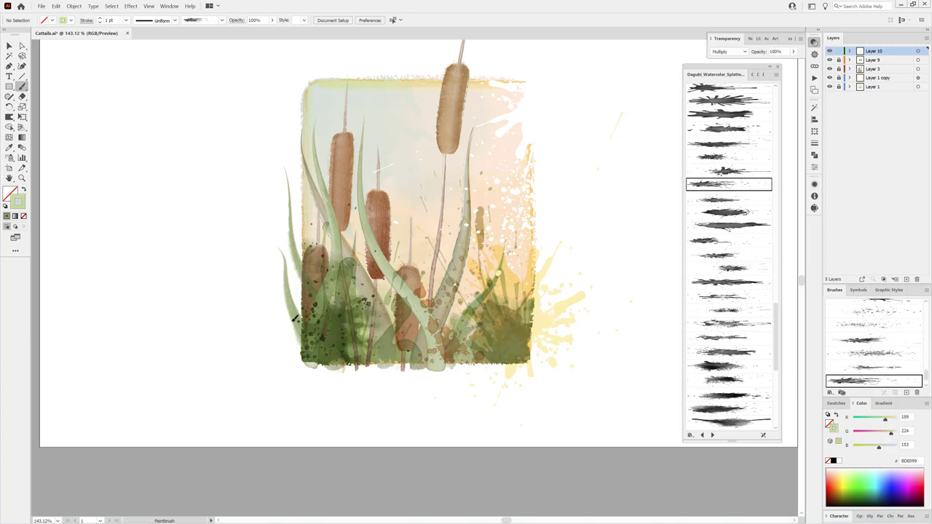
drag(294, 317, 313, 211)
mouse_move(283, 300)
mouse_down()
mouse_move(304, 353)
mouse_move(312, 265)
mouse_up()
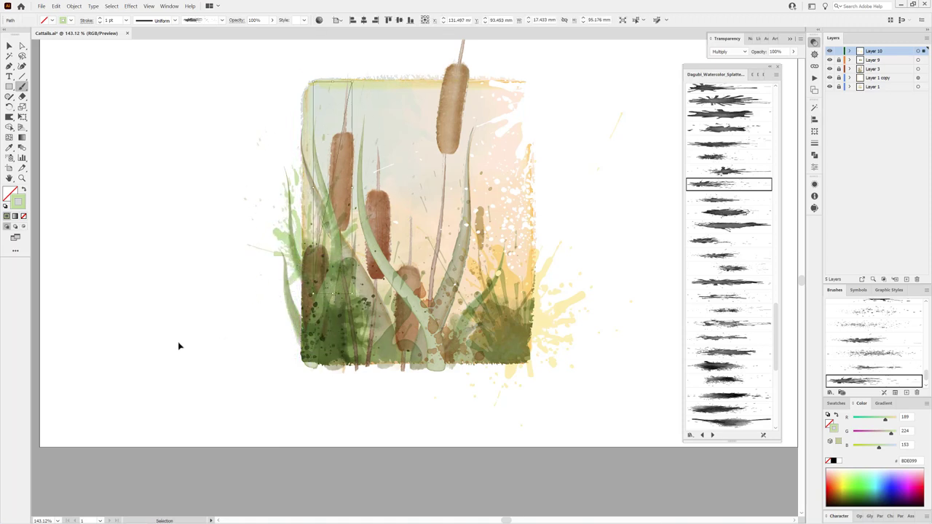
click(178, 346)
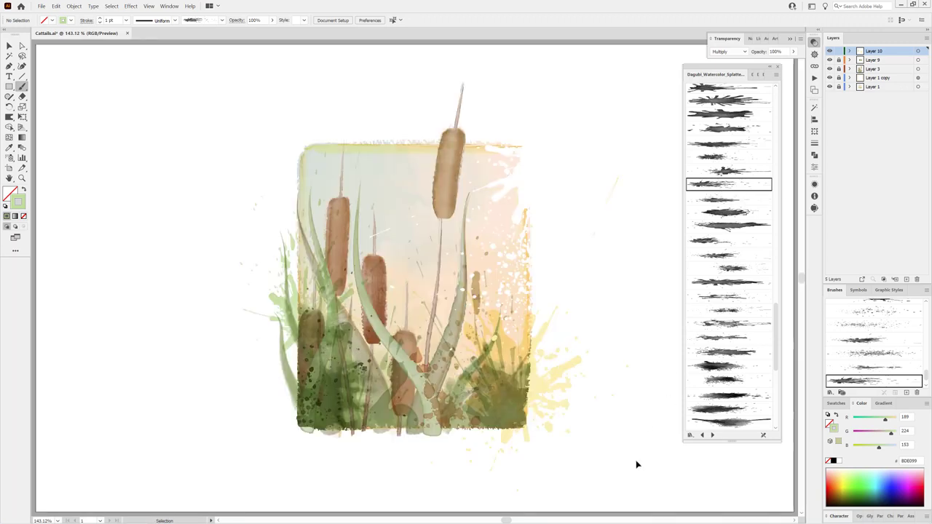
- Select all unused brushes in the Brushes panel and delete them
click(924, 157)
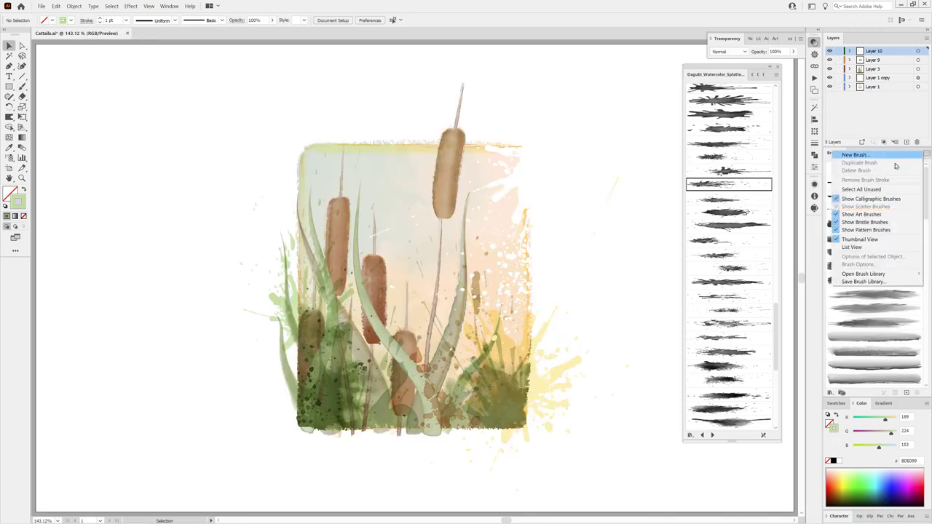
click(874, 180)
scroll(926, 220, down, 3)
scroll(926, 220, up, 4)
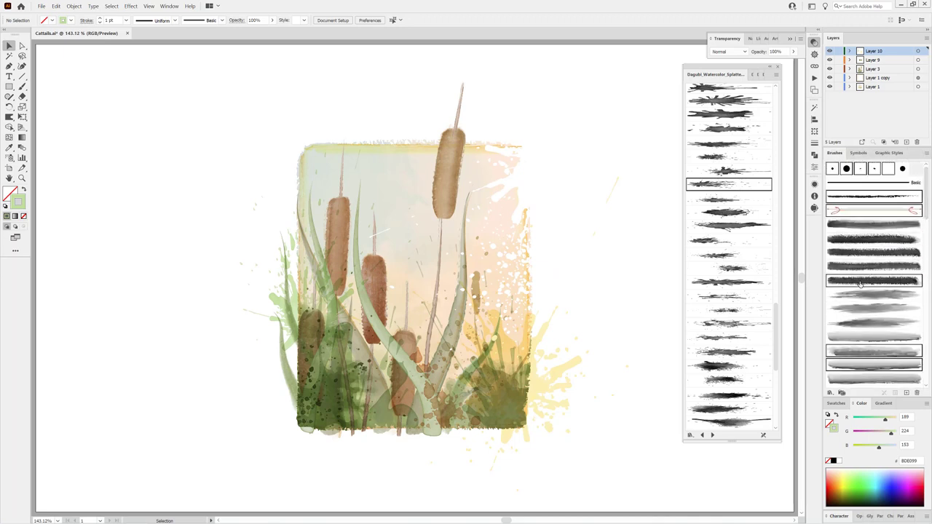
scroll(926, 204, down, 2)
scroll(924, 215, down, 1)
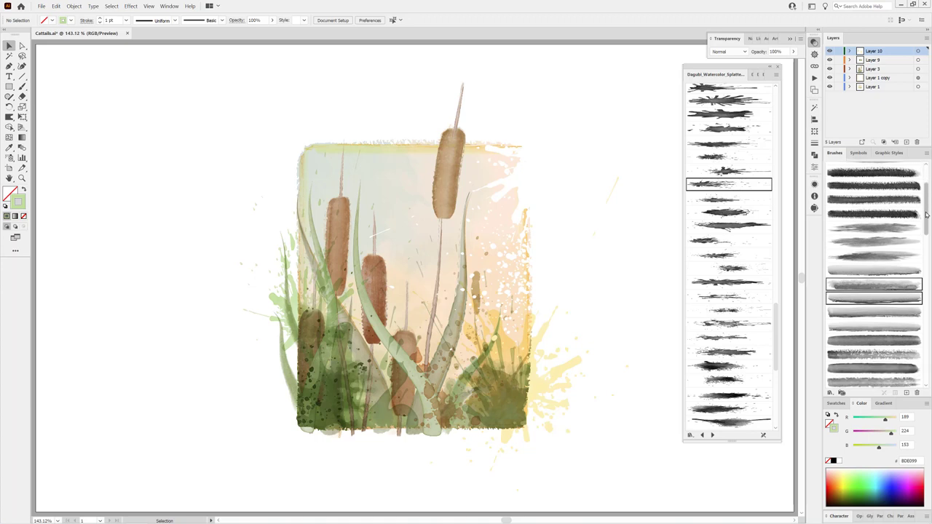
scroll(922, 224, down, 1)
drag(925, 229, 926, 313)
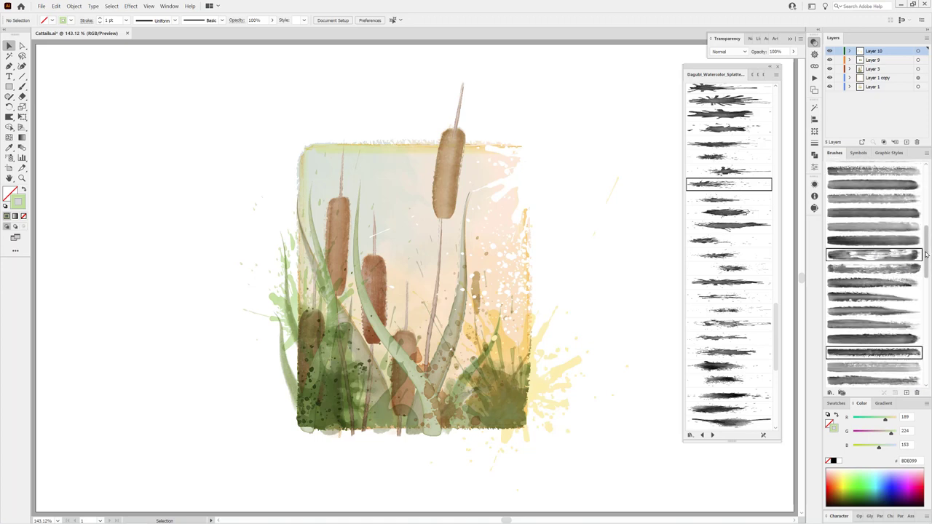
scroll(924, 320, down, 1)
scroll(922, 331, down, 2)
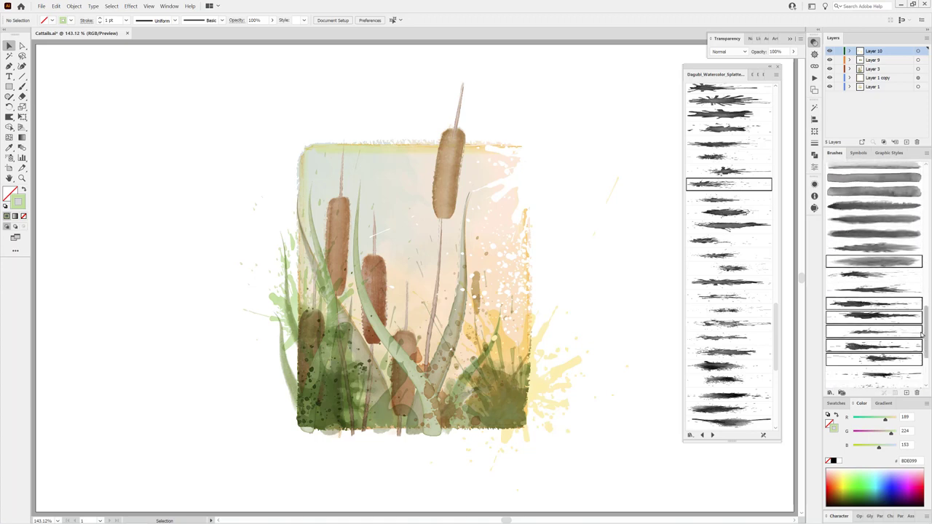
scroll(921, 341, down, 1)
scroll(919, 352, down, 1)
scroll(919, 352, down, 2)
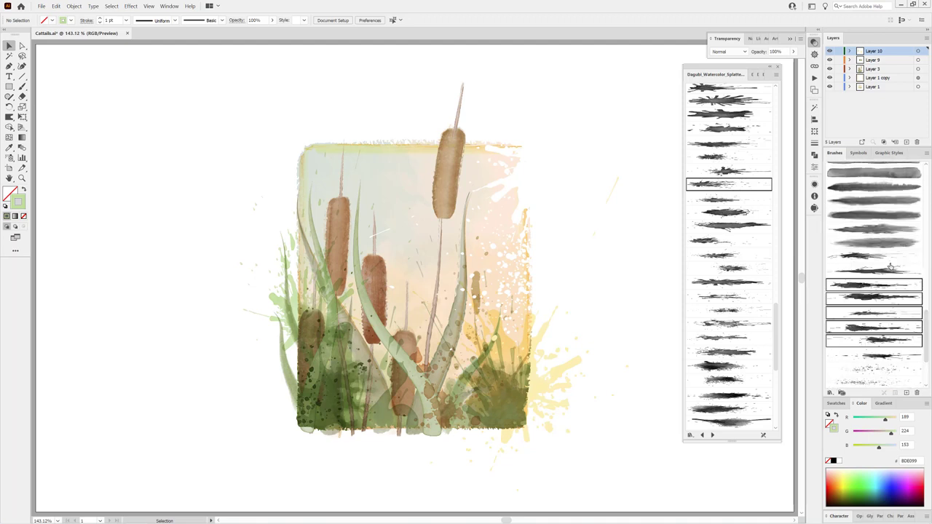
scroll(926, 356, down, 3)
scroll(926, 355, up, 10)
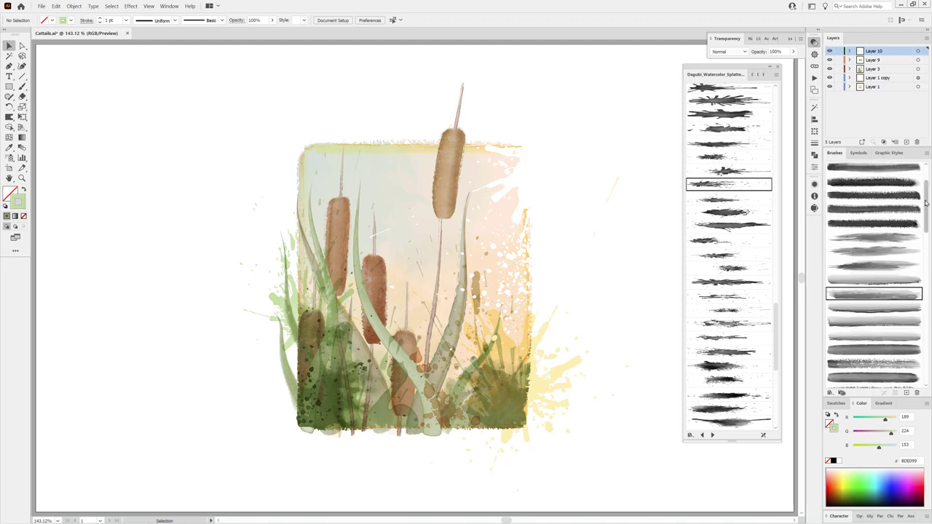
click(917, 393)
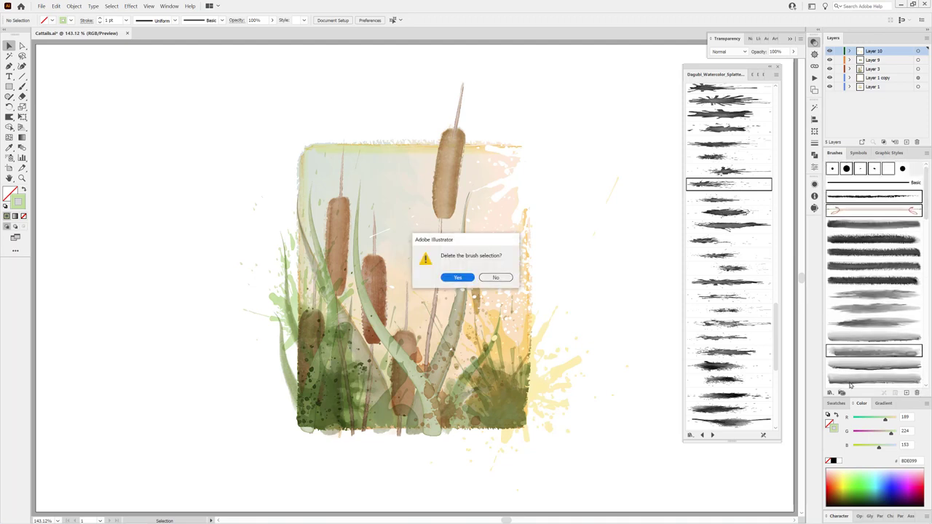
click(454, 278)
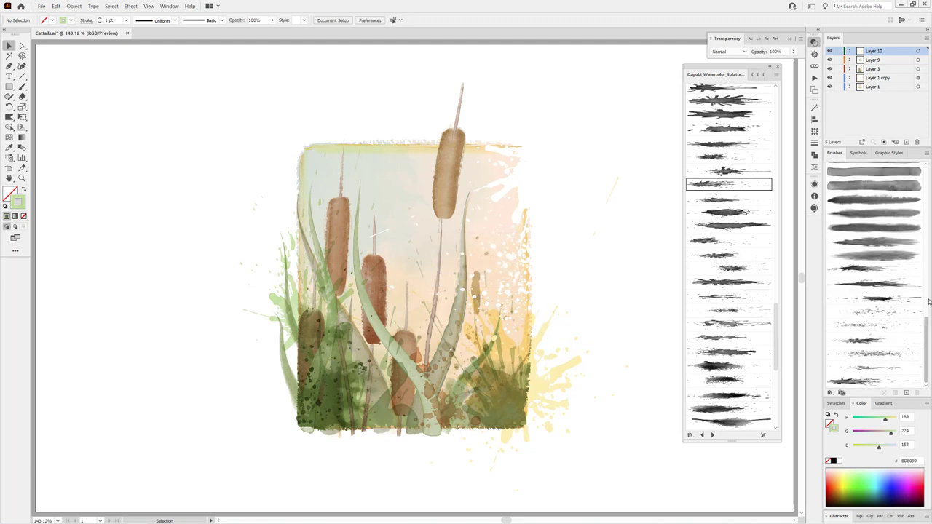
scroll(833, 185, up, 5)
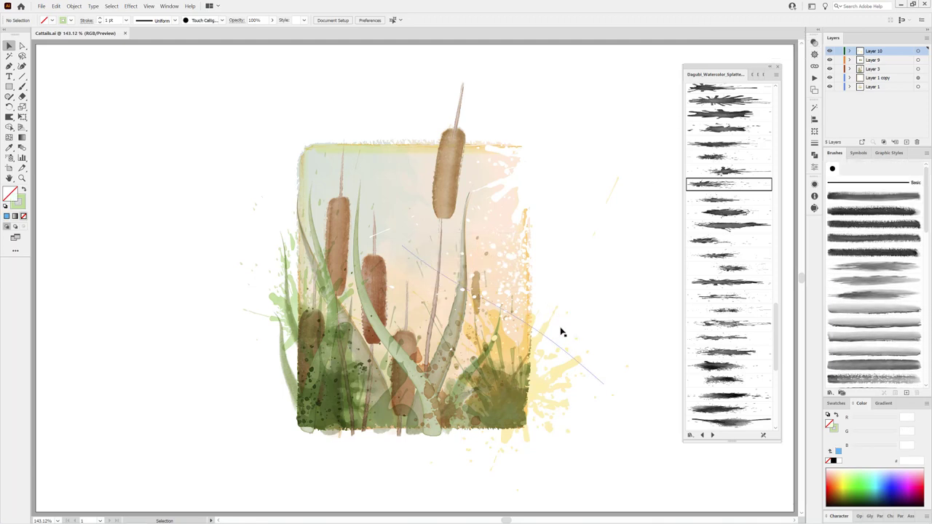
- Export the artwork as Cattails.png at High 300 ppi with a transparent background
click(42, 6)
mouse_move(52, 142)
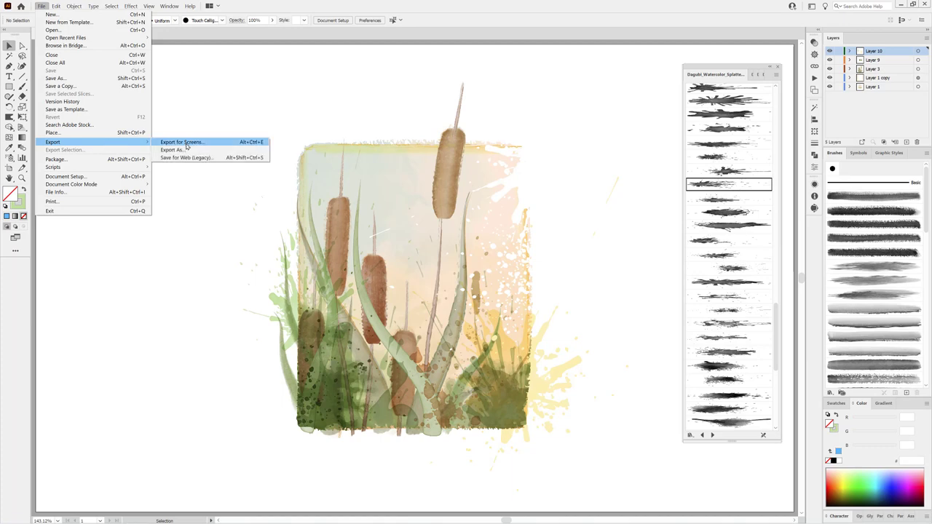
click(187, 149)
click(237, 346)
click(202, 413)
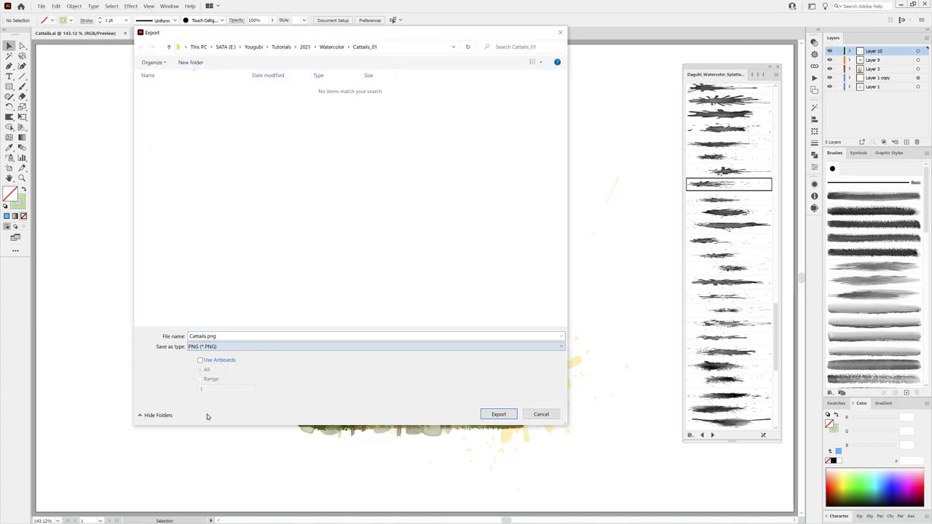
click(503, 417)
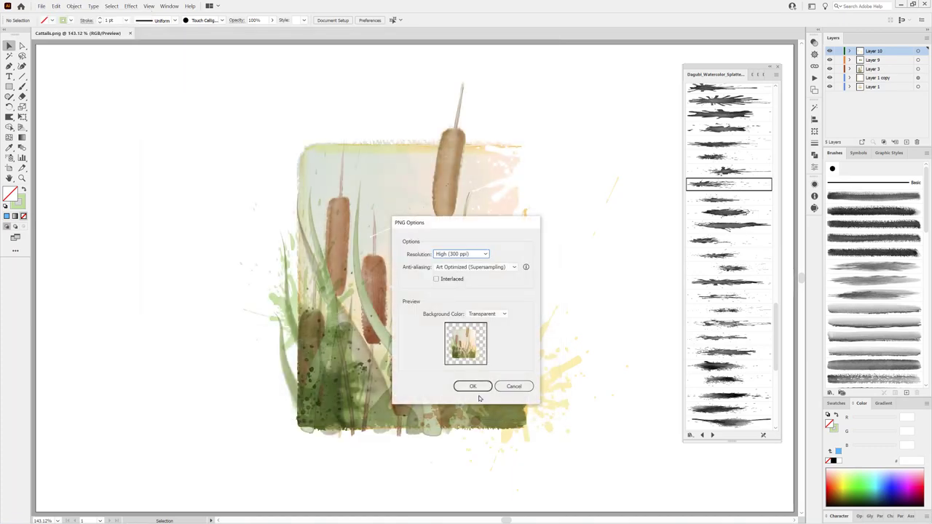
click(477, 386)
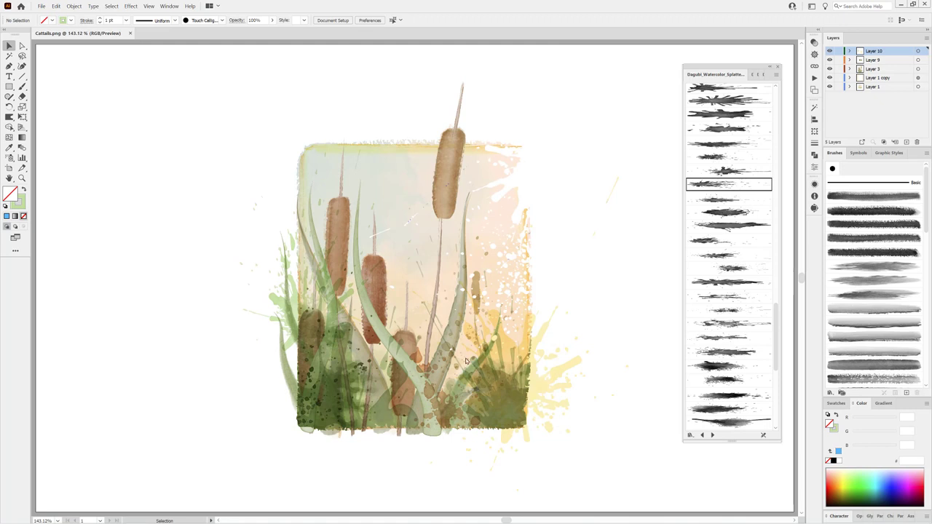
- Open the exported Cattails.png as a separate document
click(42, 7)
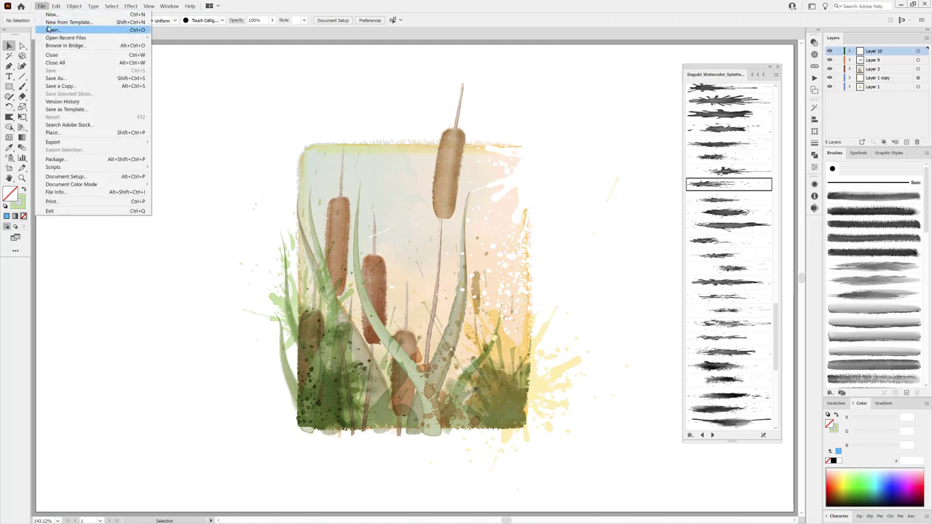
click(50, 30)
click(163, 97)
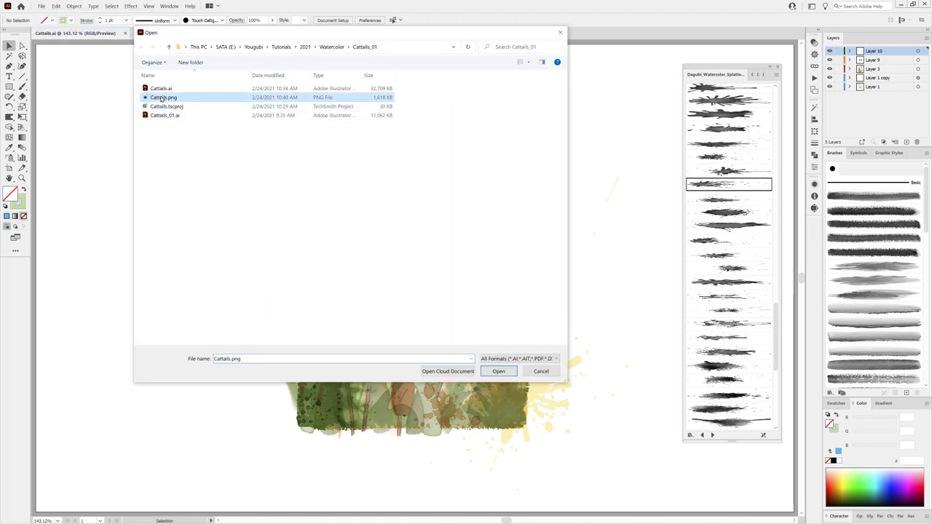
click(498, 371)
- Draw a rectangle covering the whole artboard and fill it light blue 95DBFF
click(10, 87)
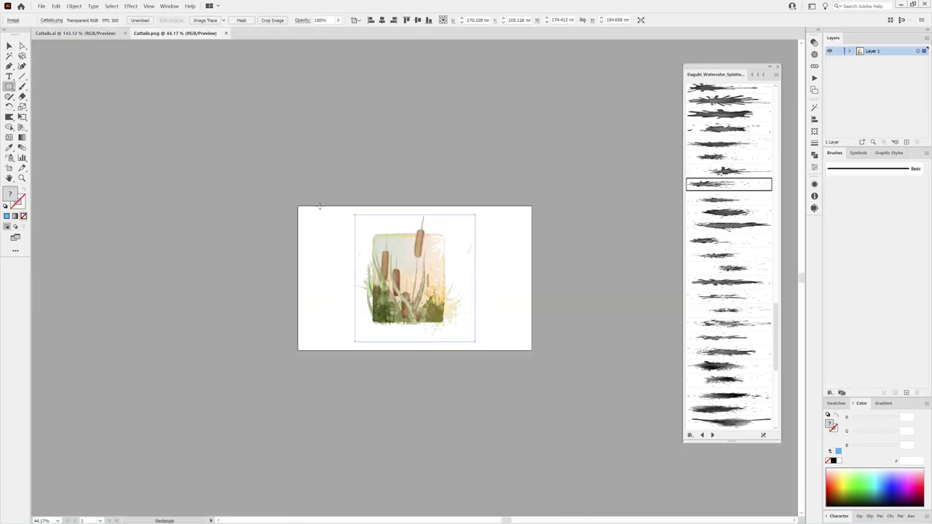
drag(296, 205, 542, 354)
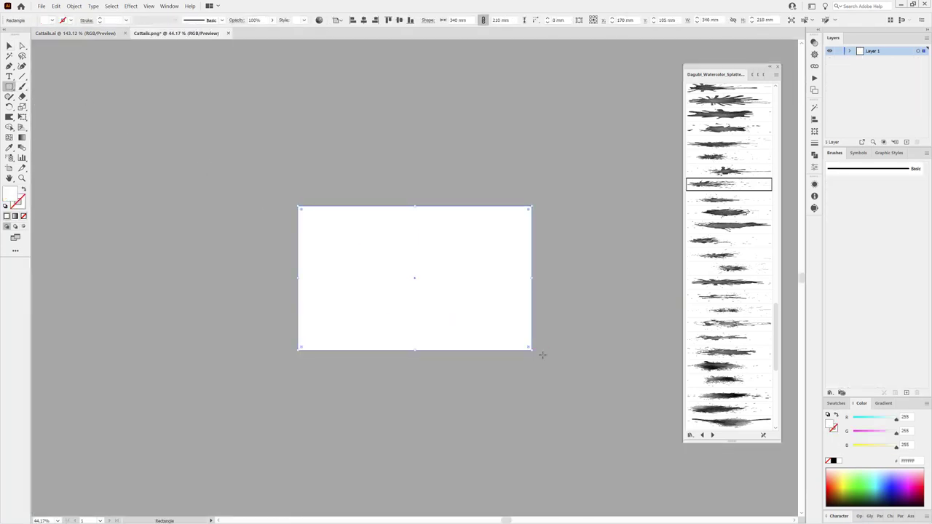
click(842, 470)
scroll(447, 306, up, 3)
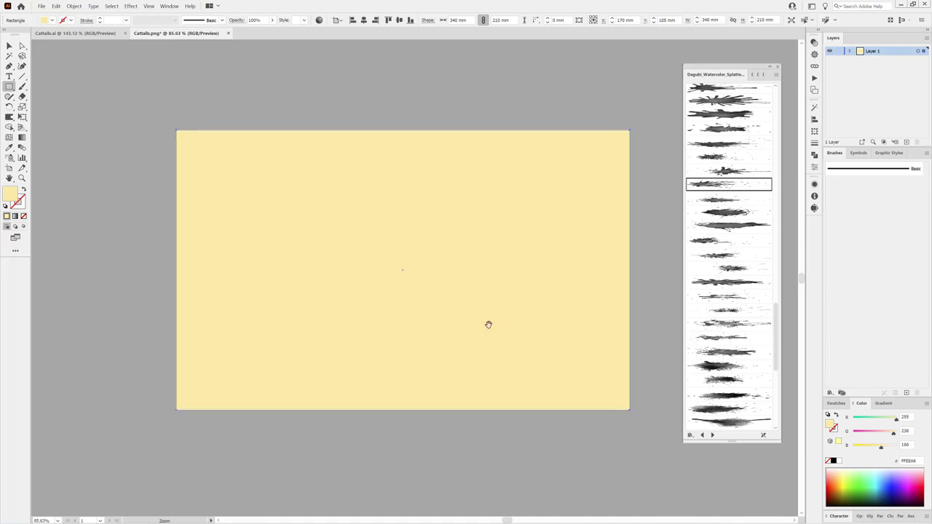
click(882, 473)
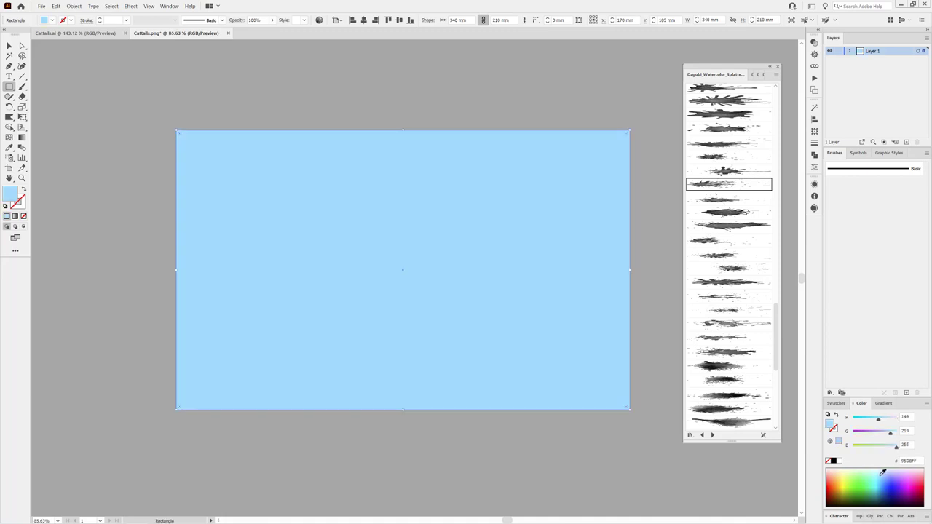
- Move the rectangle below the cattail image in Layer 1, then select the image
click(849, 52)
drag(884, 60, 887, 75)
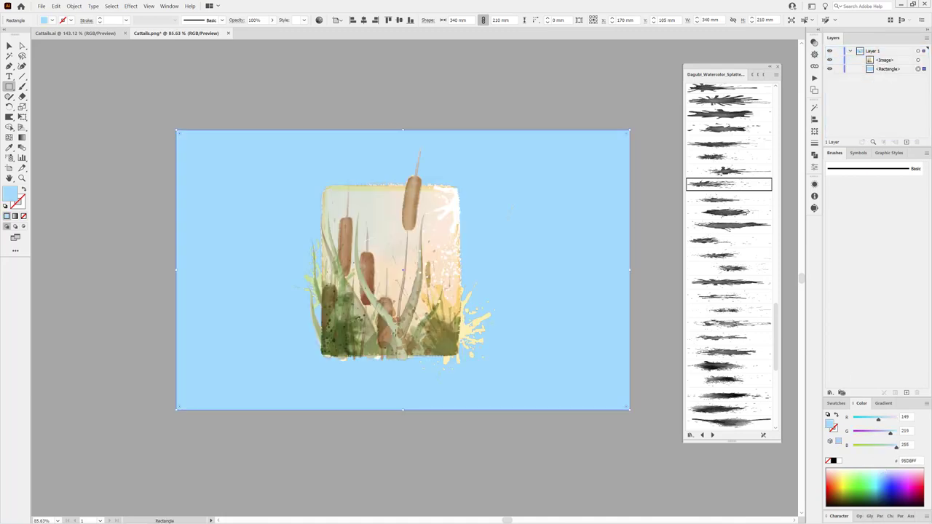
scroll(394, 305, up, 2)
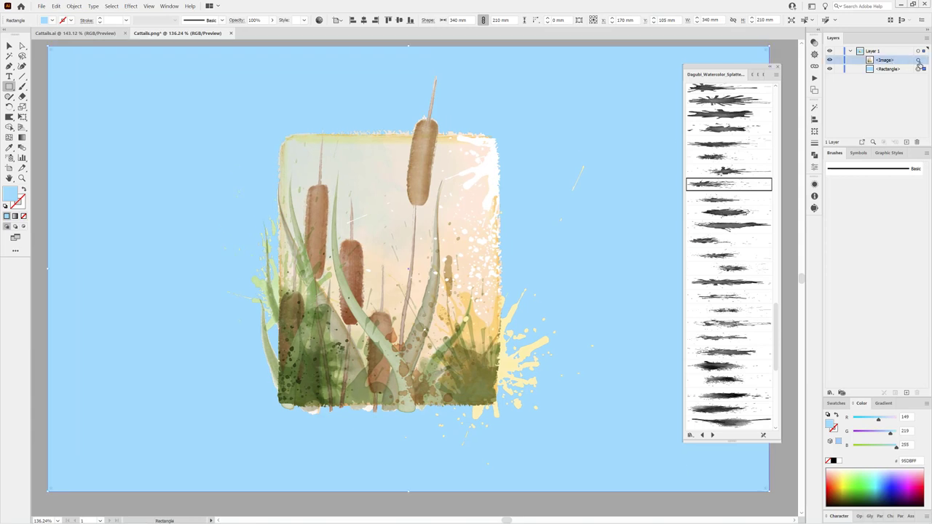
click(918, 60)
- Trace the cattail image with the Image Trace High Fidelity Photo preset
click(169, 6)
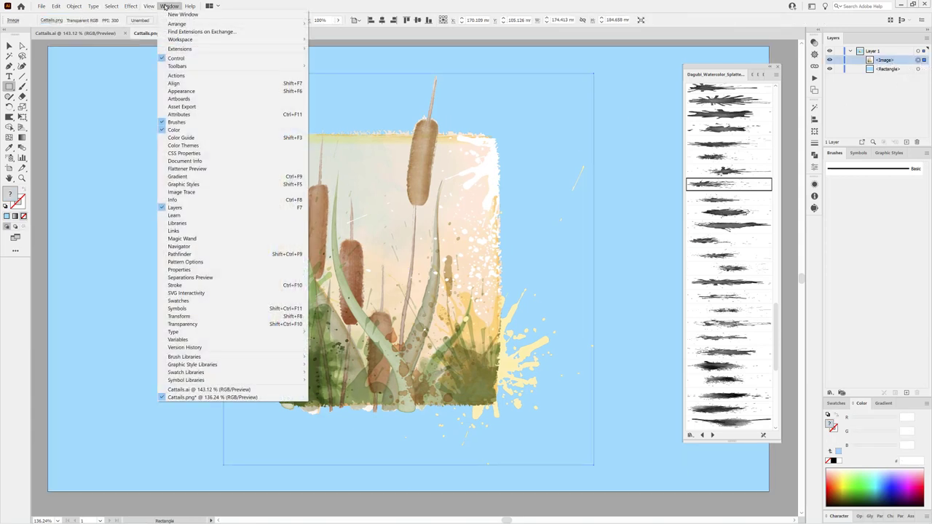
click(178, 194)
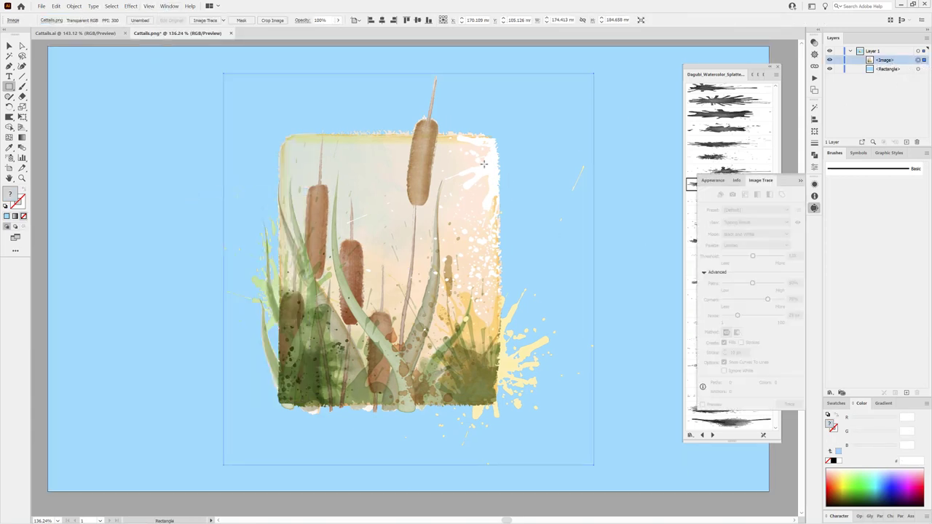
click(9, 46)
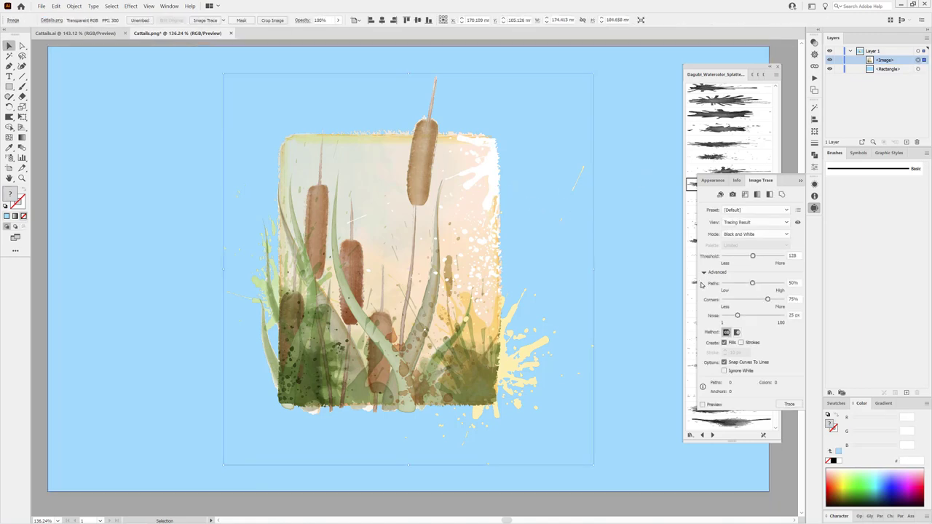
click(746, 211)
click(760, 239)
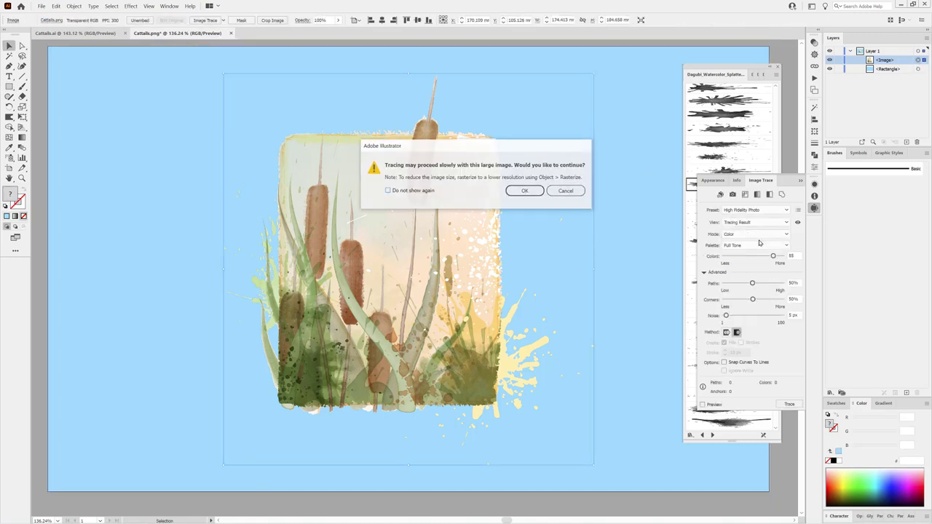
click(526, 192)
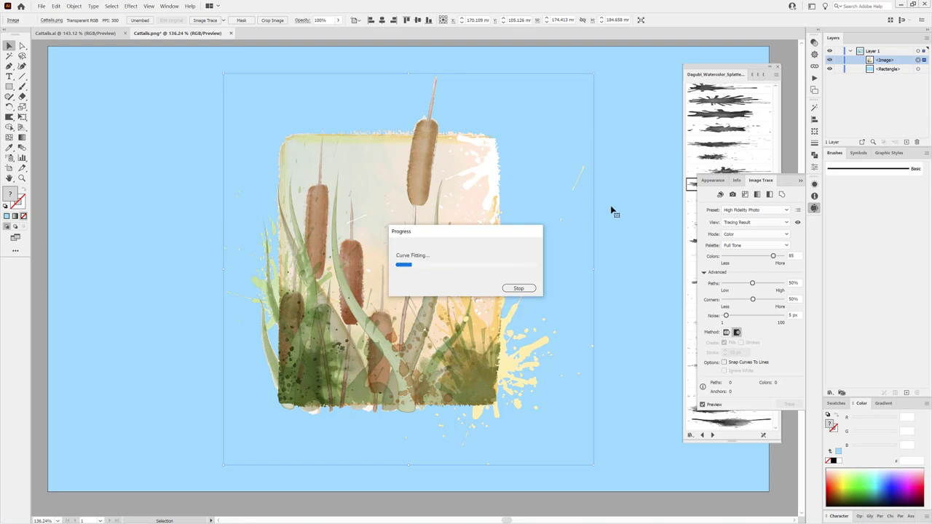
- Enable Ignore White, refresh the trace preview, and hide the blue background rectangle
click(702, 405)
click(726, 332)
click(723, 370)
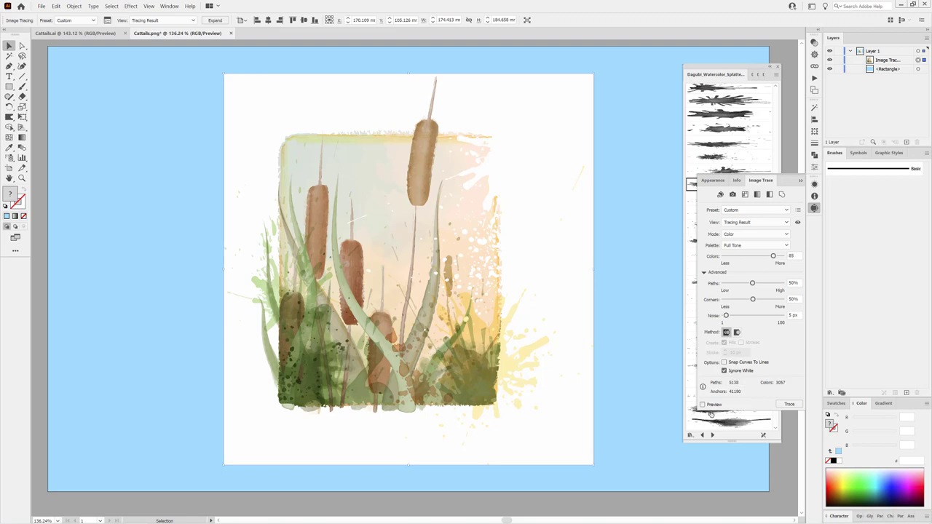
click(702, 405)
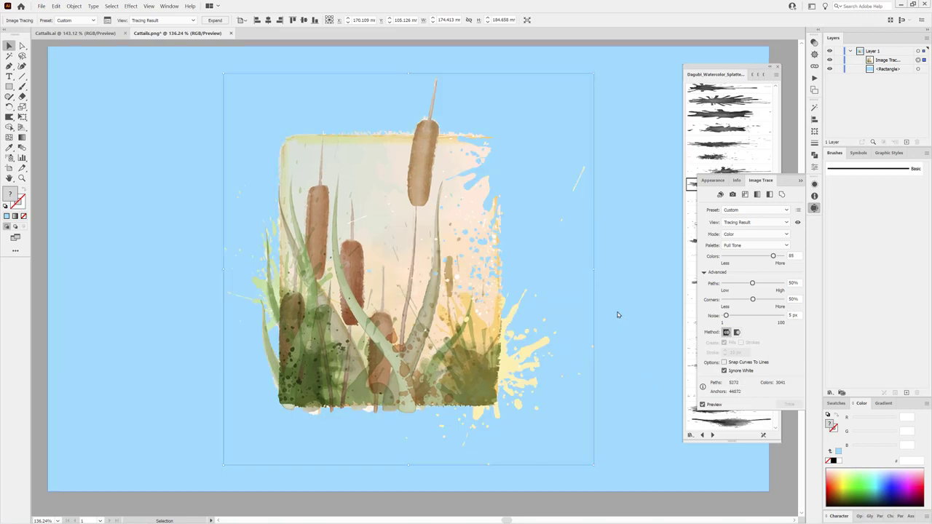
click(829, 68)
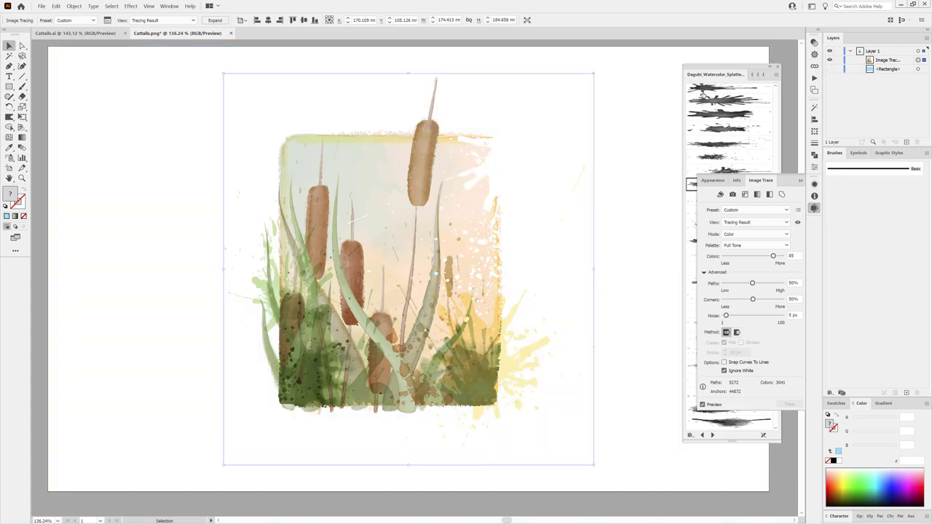
click(648, 89)
click(917, 60)
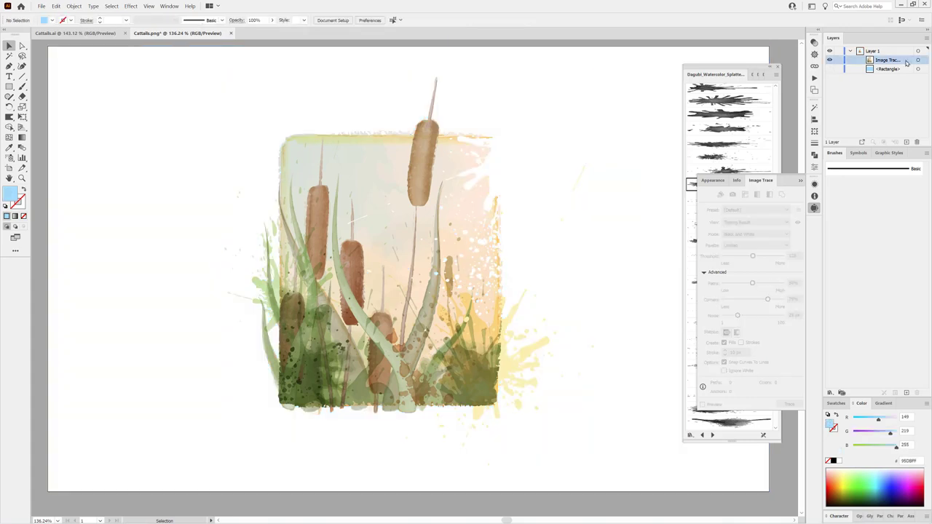
click(74, 6)
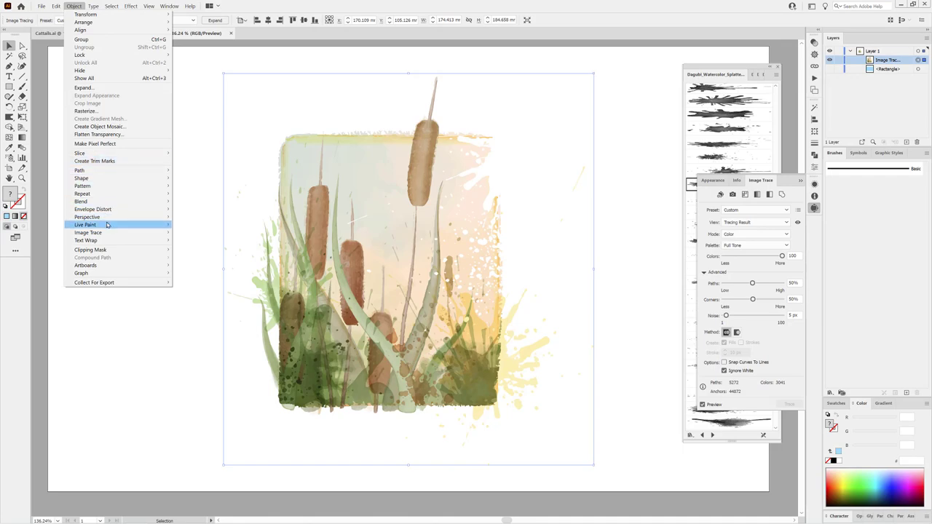
- Expand the image trace into a group of editable vector paths
click(193, 259)
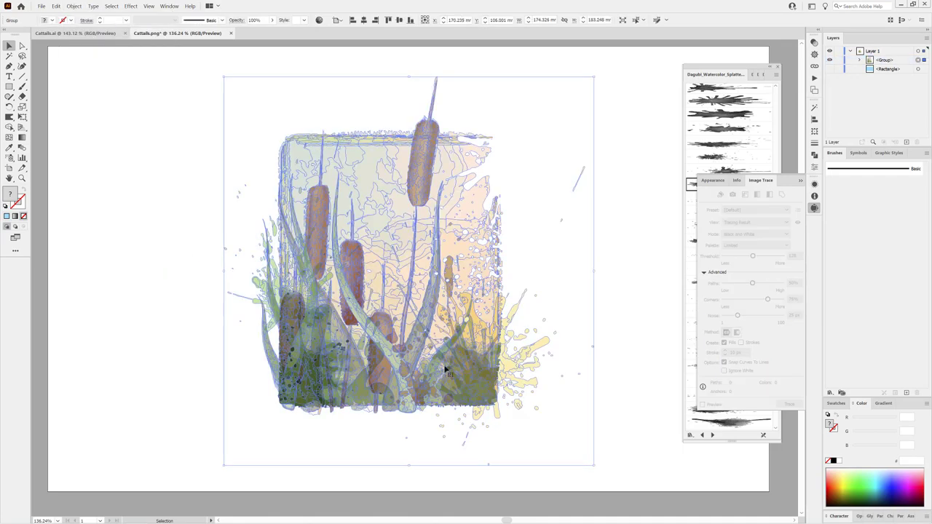
scroll(364, 195, up, 5)
scroll(529, 254, down, 2)
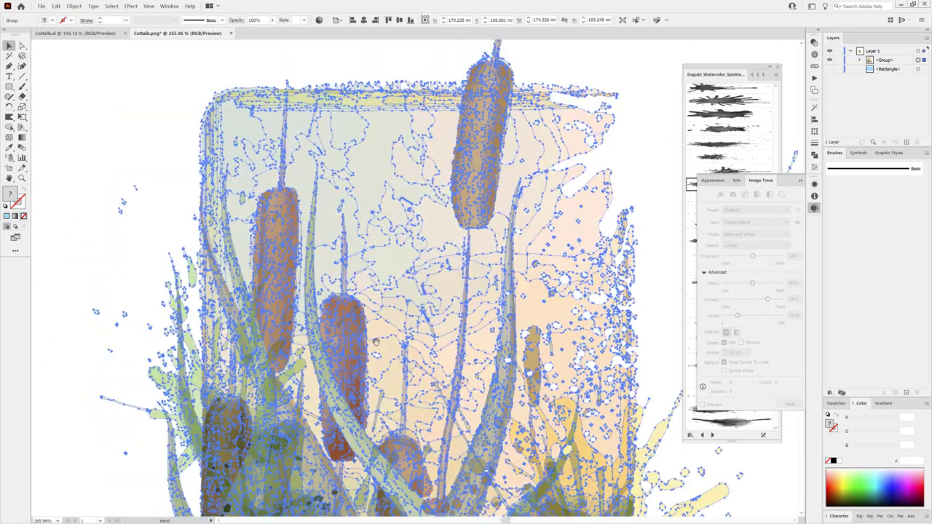
scroll(495, 262, down, 2)
scroll(452, 265, down, 2)
scroll(430, 269, down, 2)
key(ctrl+0)
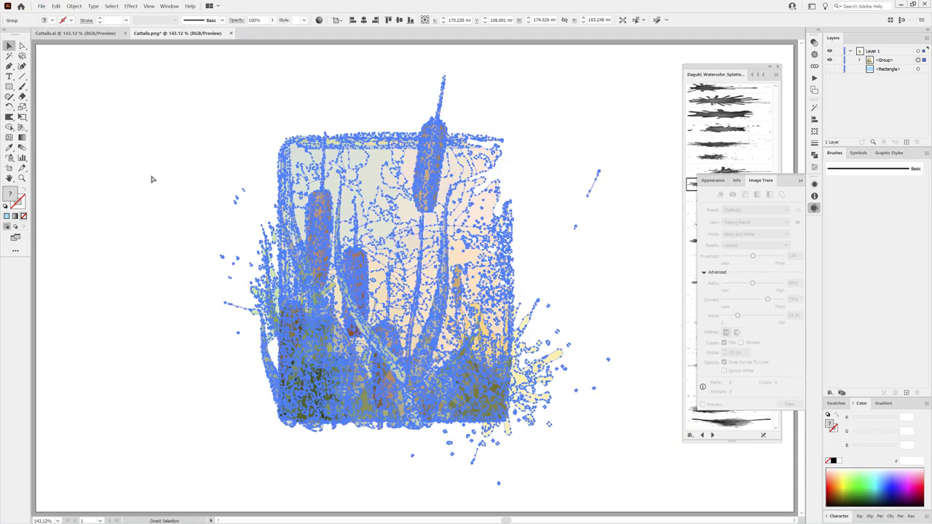
click(115, 140)
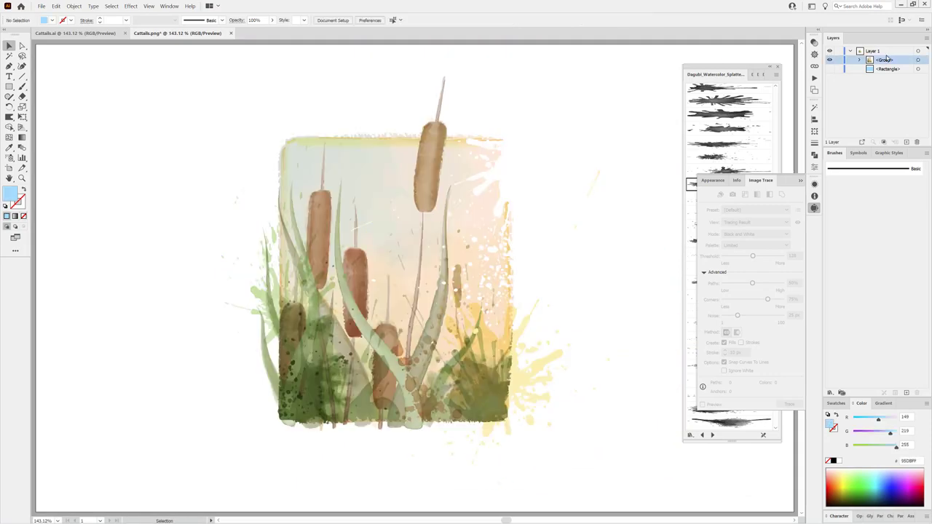
- Select the traced cattail group and copy it
click(917, 60)
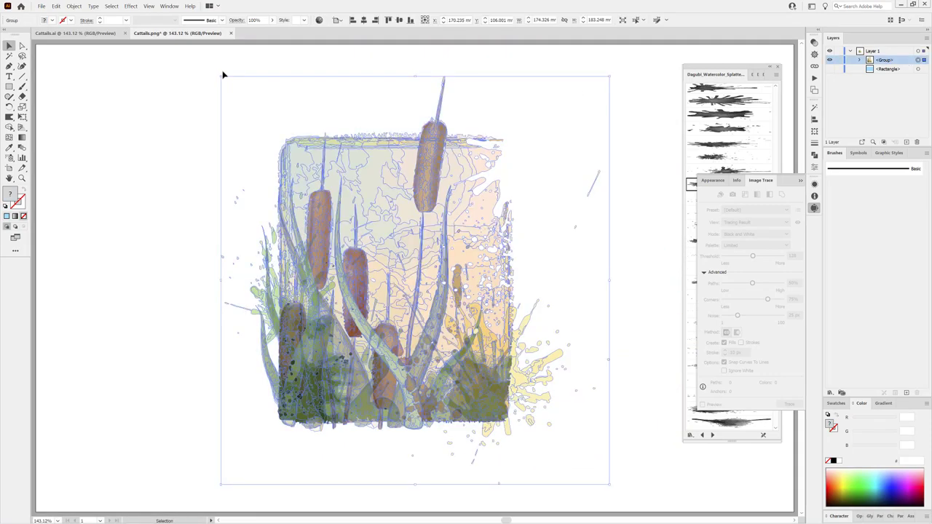
click(56, 6)
click(69, 35)
- In Cattails.ai, add Layer 11 above Layer 10 and paste the traced cattails into it
click(78, 33)
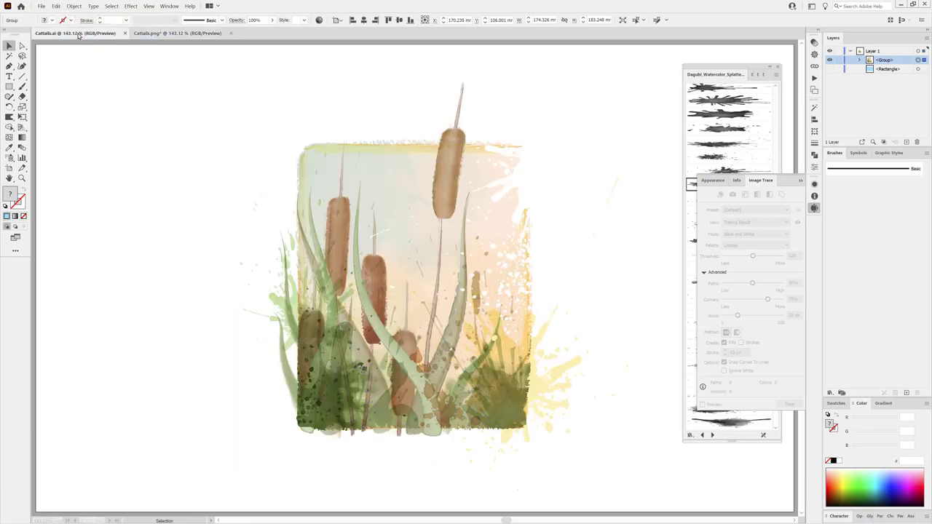
click(906, 143)
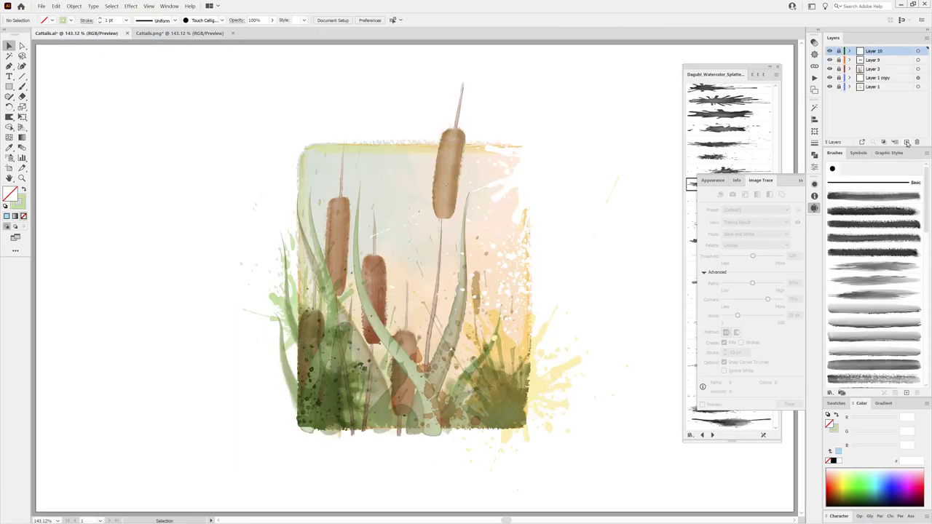
click(906, 142)
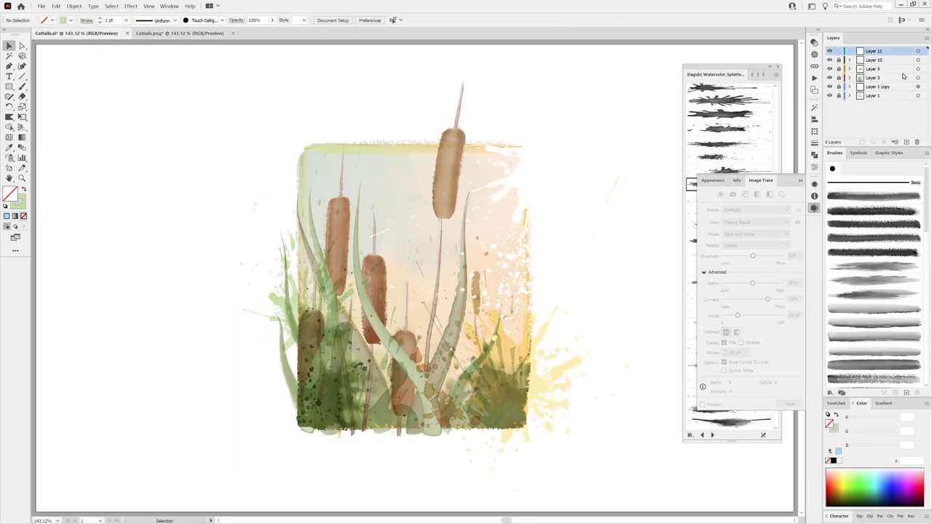
click(56, 6)
click(73, 48)
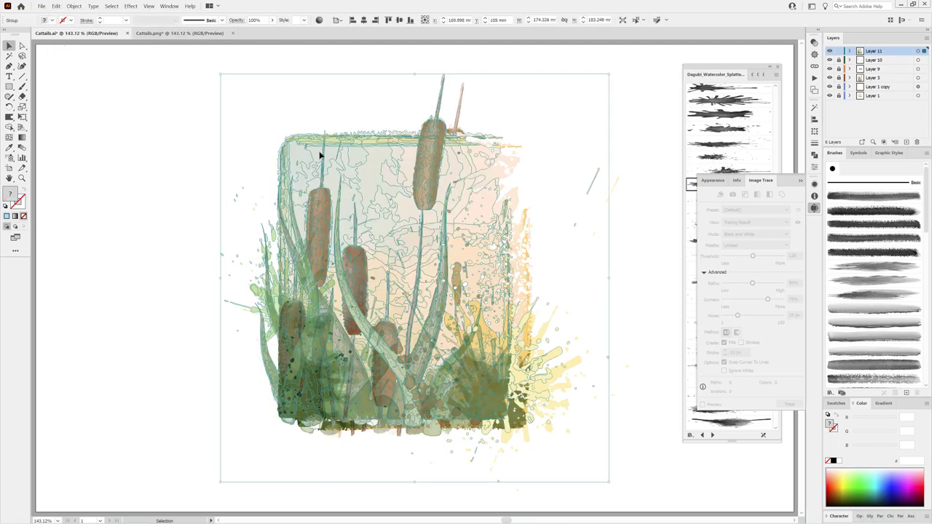
- Align the pasted cattails over the original painting and zoom in on the cattail heads
drag(435, 140, 453, 146)
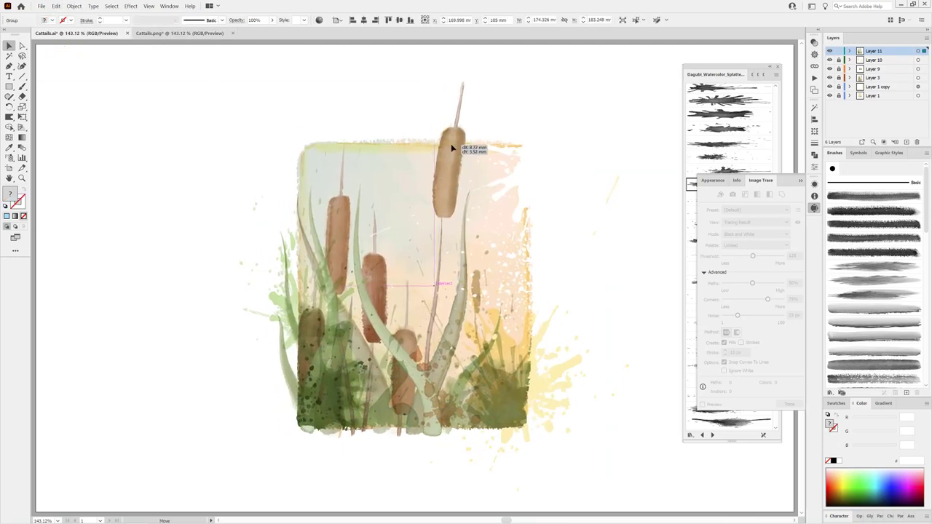
click(653, 72)
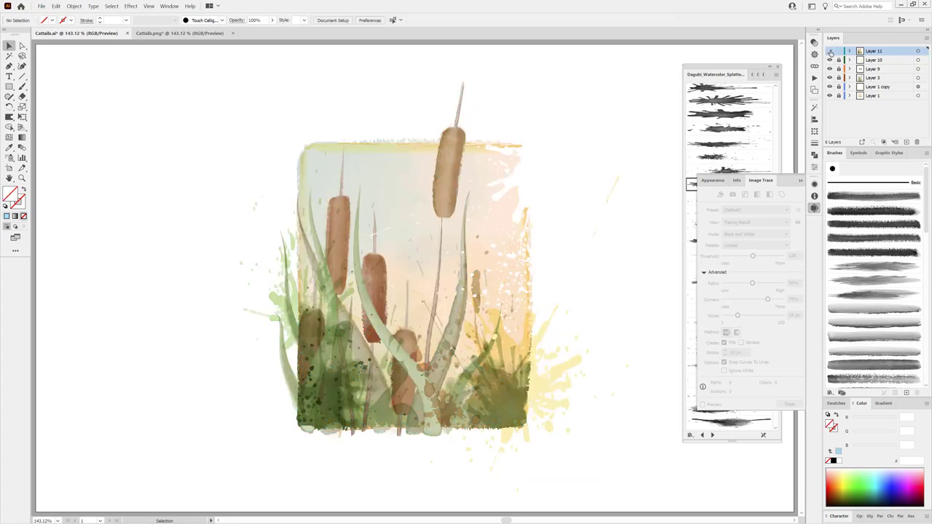
key(z)
mouse_move(368, 327)
mouse_down()
mouse_move(487, 329)
mouse_move(451, 328)
mouse_up()
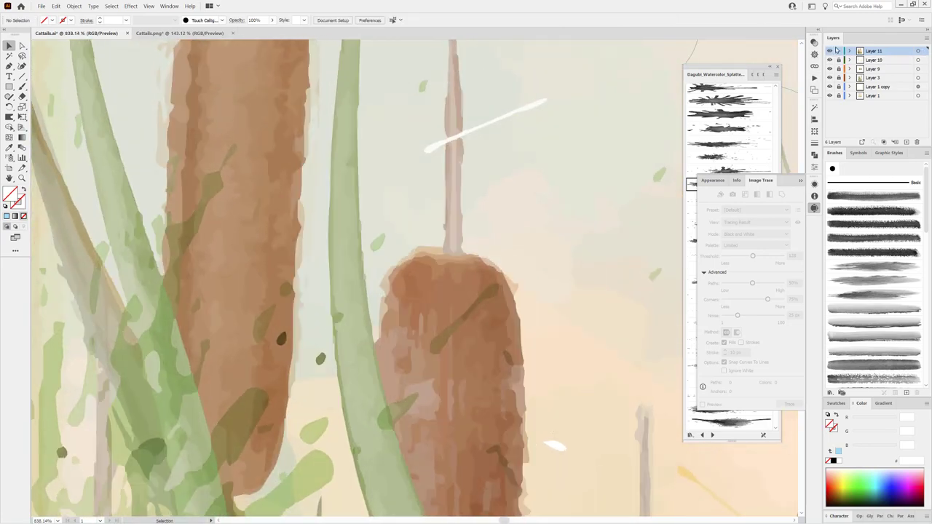
click(917, 50)
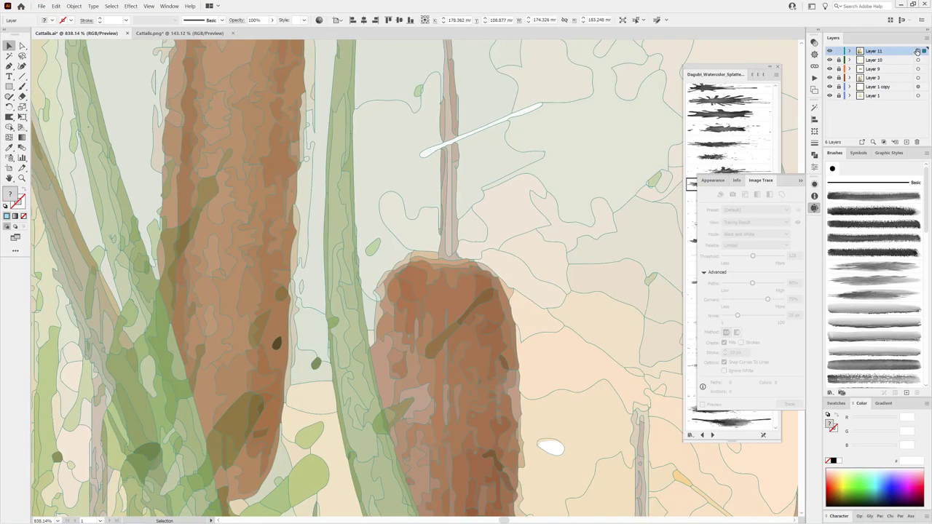
key(ctrl+shift+a)
mouse_move(524, 183)
mouse_down()
mouse_move(495, 183)
mouse_move(380, 276)
mouse_up()
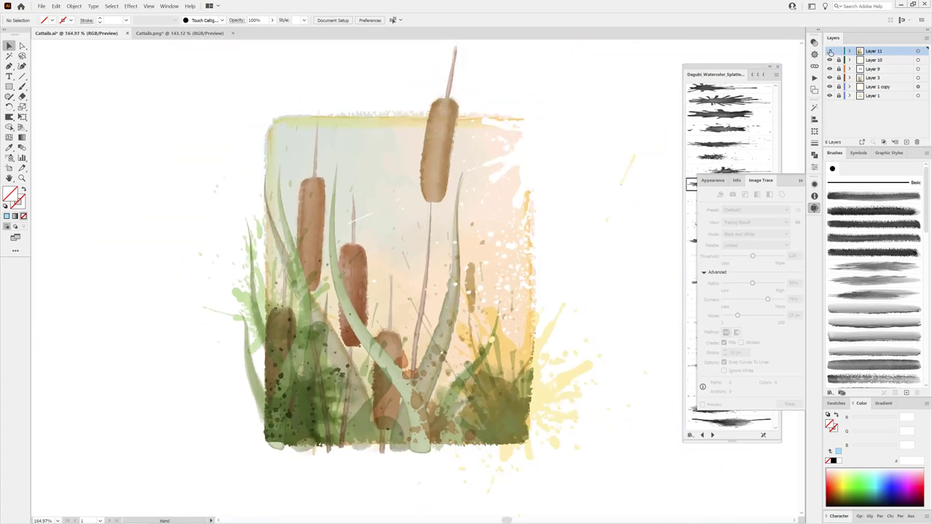
click(830, 51)
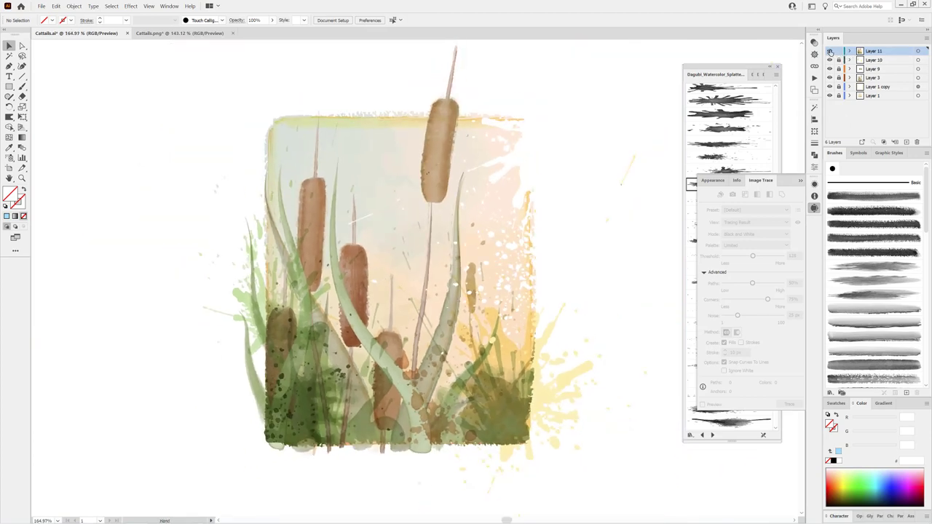
click(830, 51)
click(830, 51)
click(830, 51)
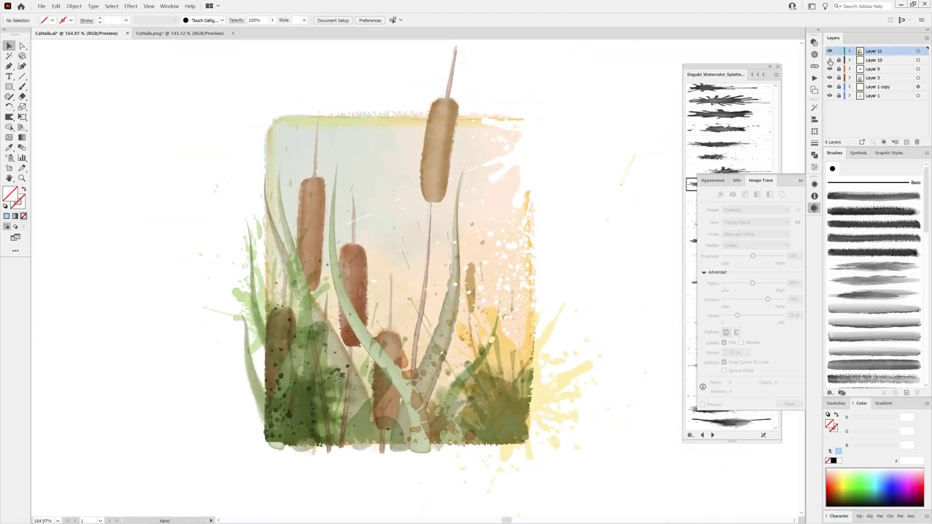
key(ctrl+0)
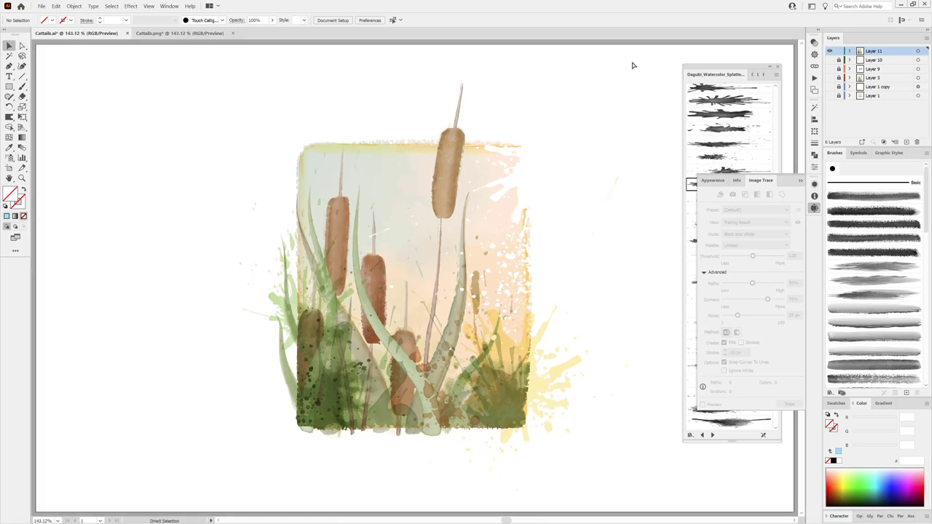